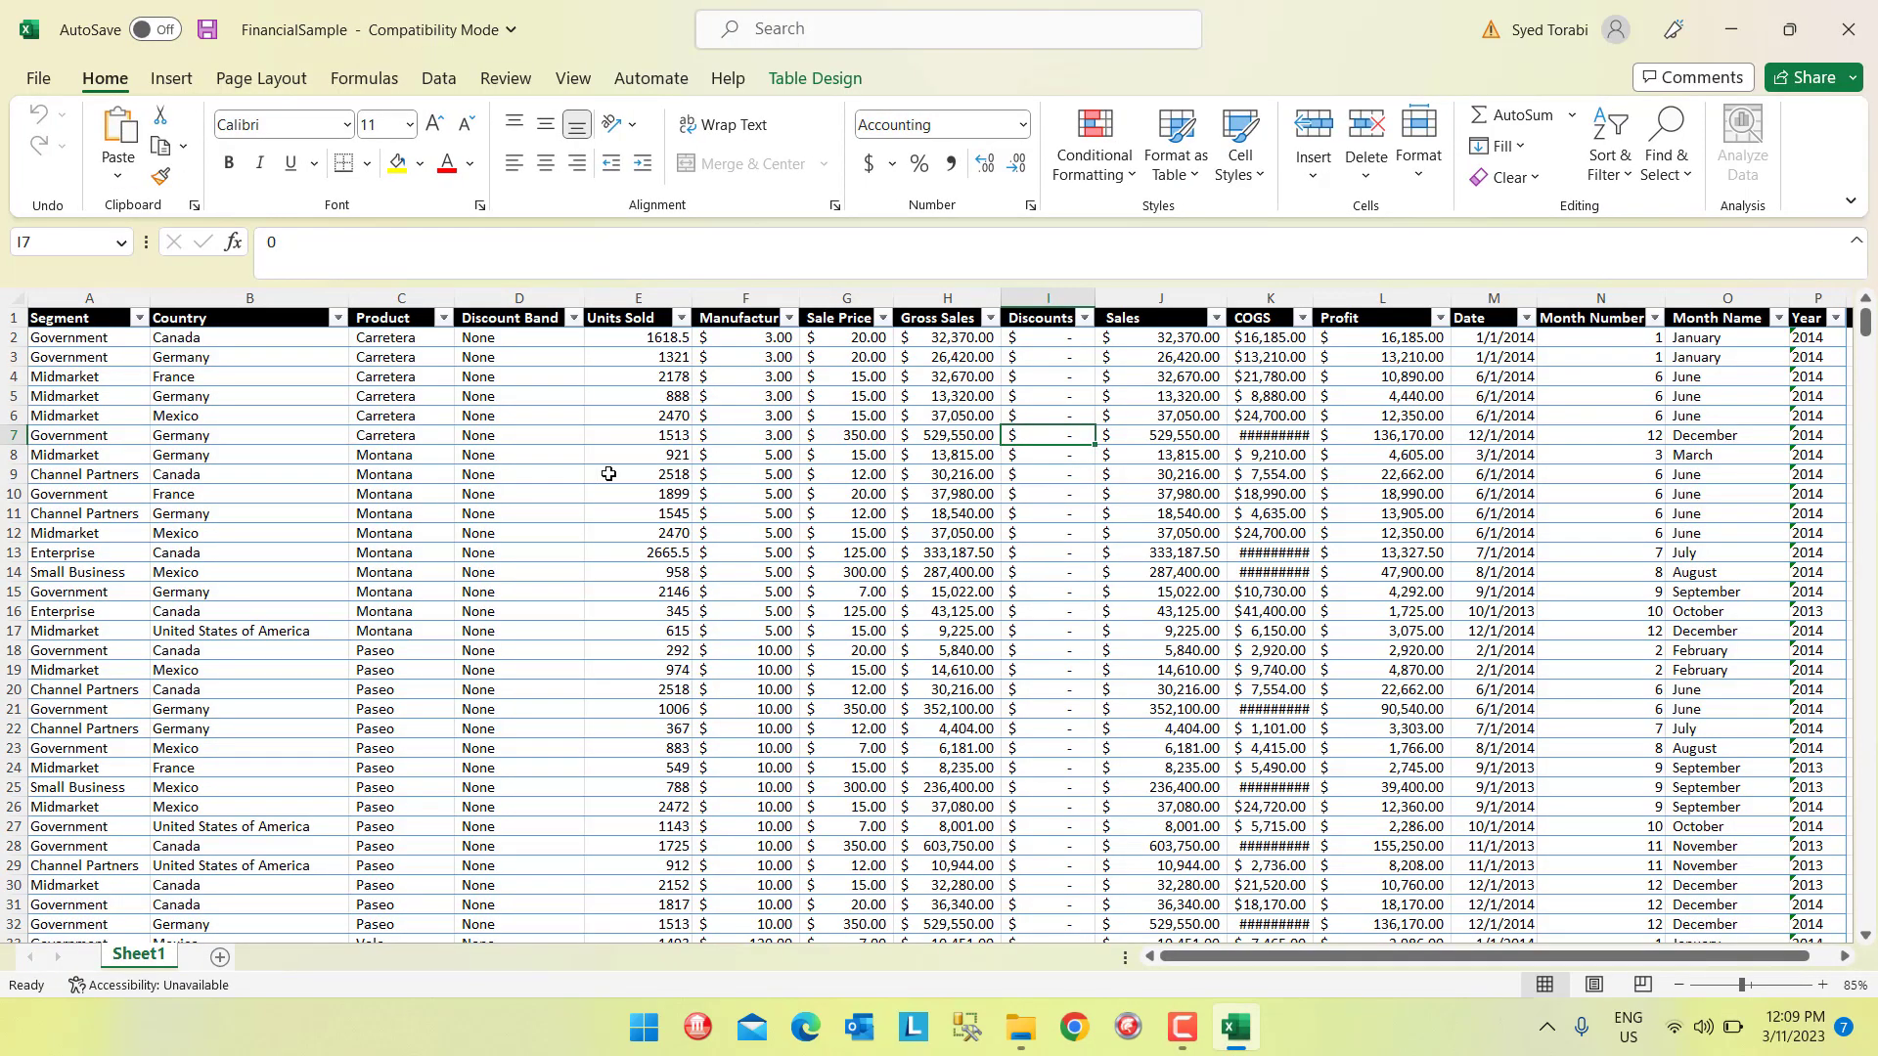
# - Examine the columns and sample rows of the FinancialSample sheet from Segment through Year, and close the workbook
pyautogui.click(588, 473)
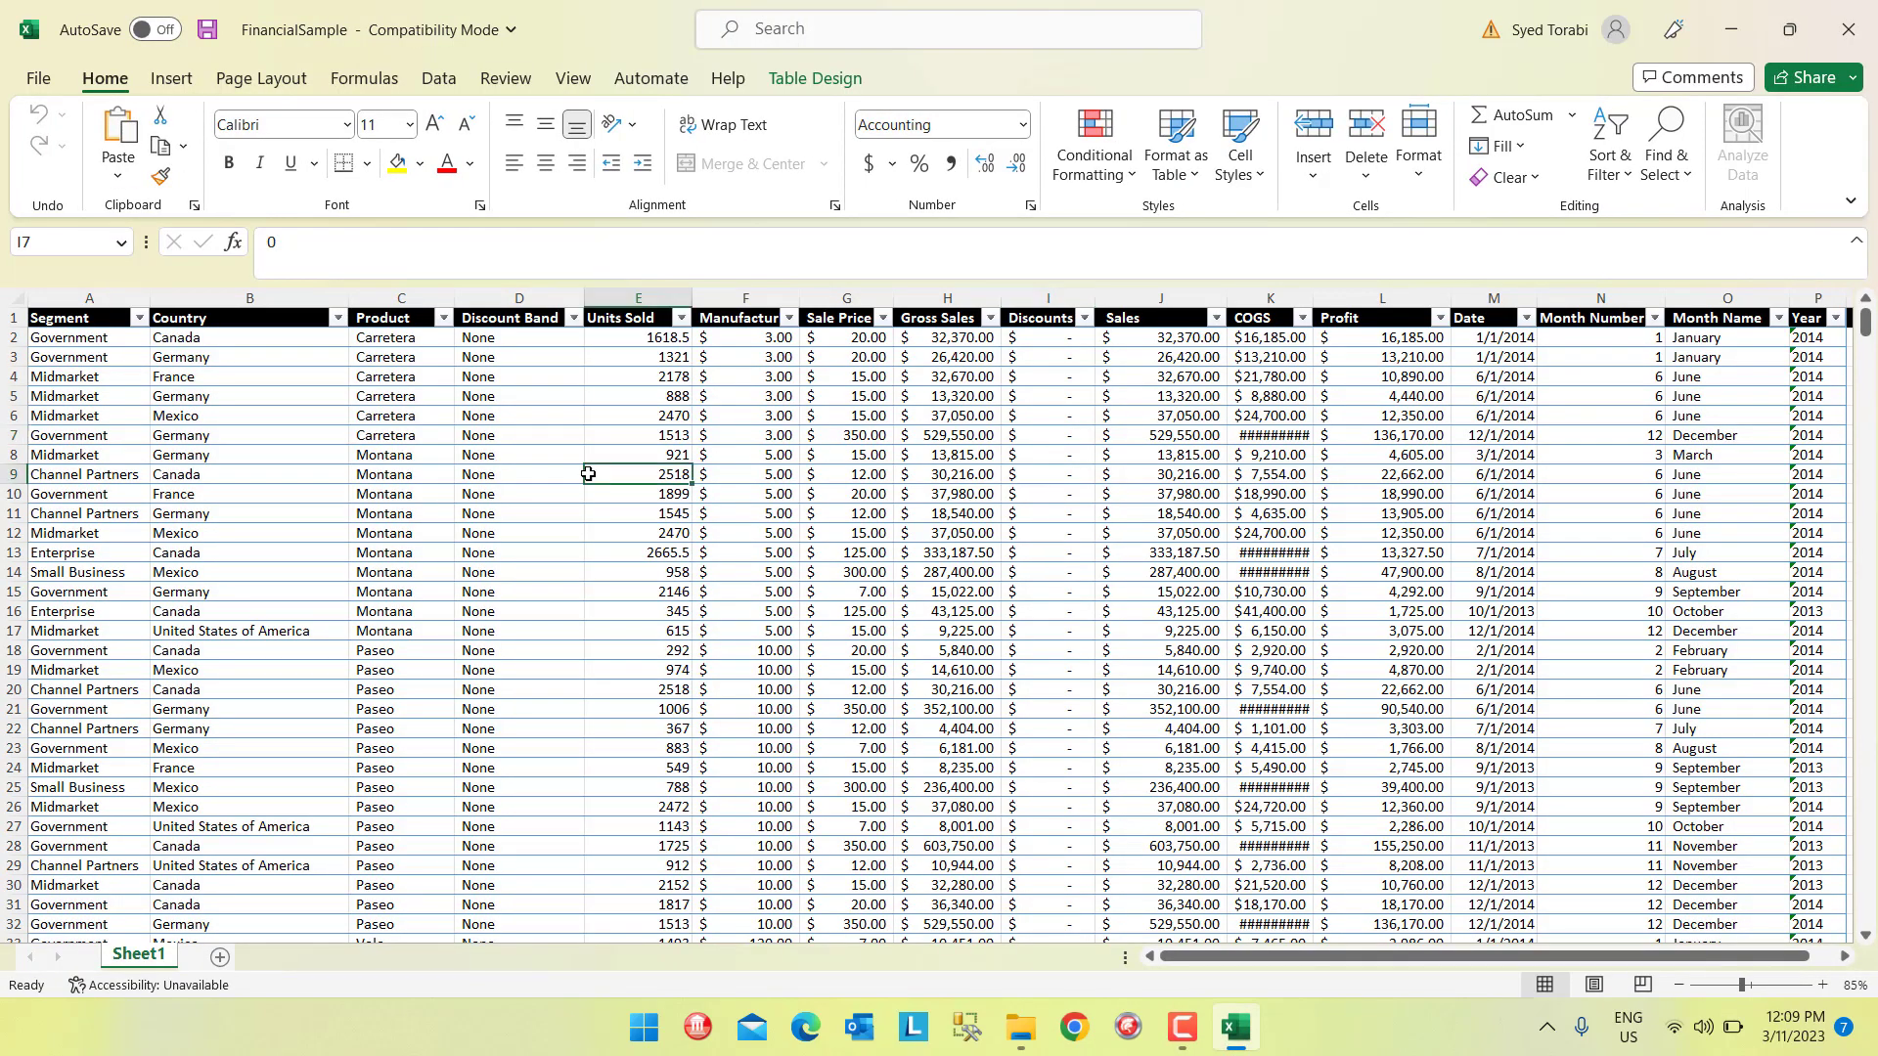
pyautogui.press('Right')
pyautogui.press('Right')
pyautogui.press('Right')
pyautogui.press('Right')
pyautogui.press('Right')
pyautogui.press('Right')
pyautogui.press('Right')
pyautogui.press('Right')
pyautogui.press('Right')
pyautogui.press('Right')
pyautogui.press('Right')
pyautogui.press('Right')
pyautogui.press('Right')
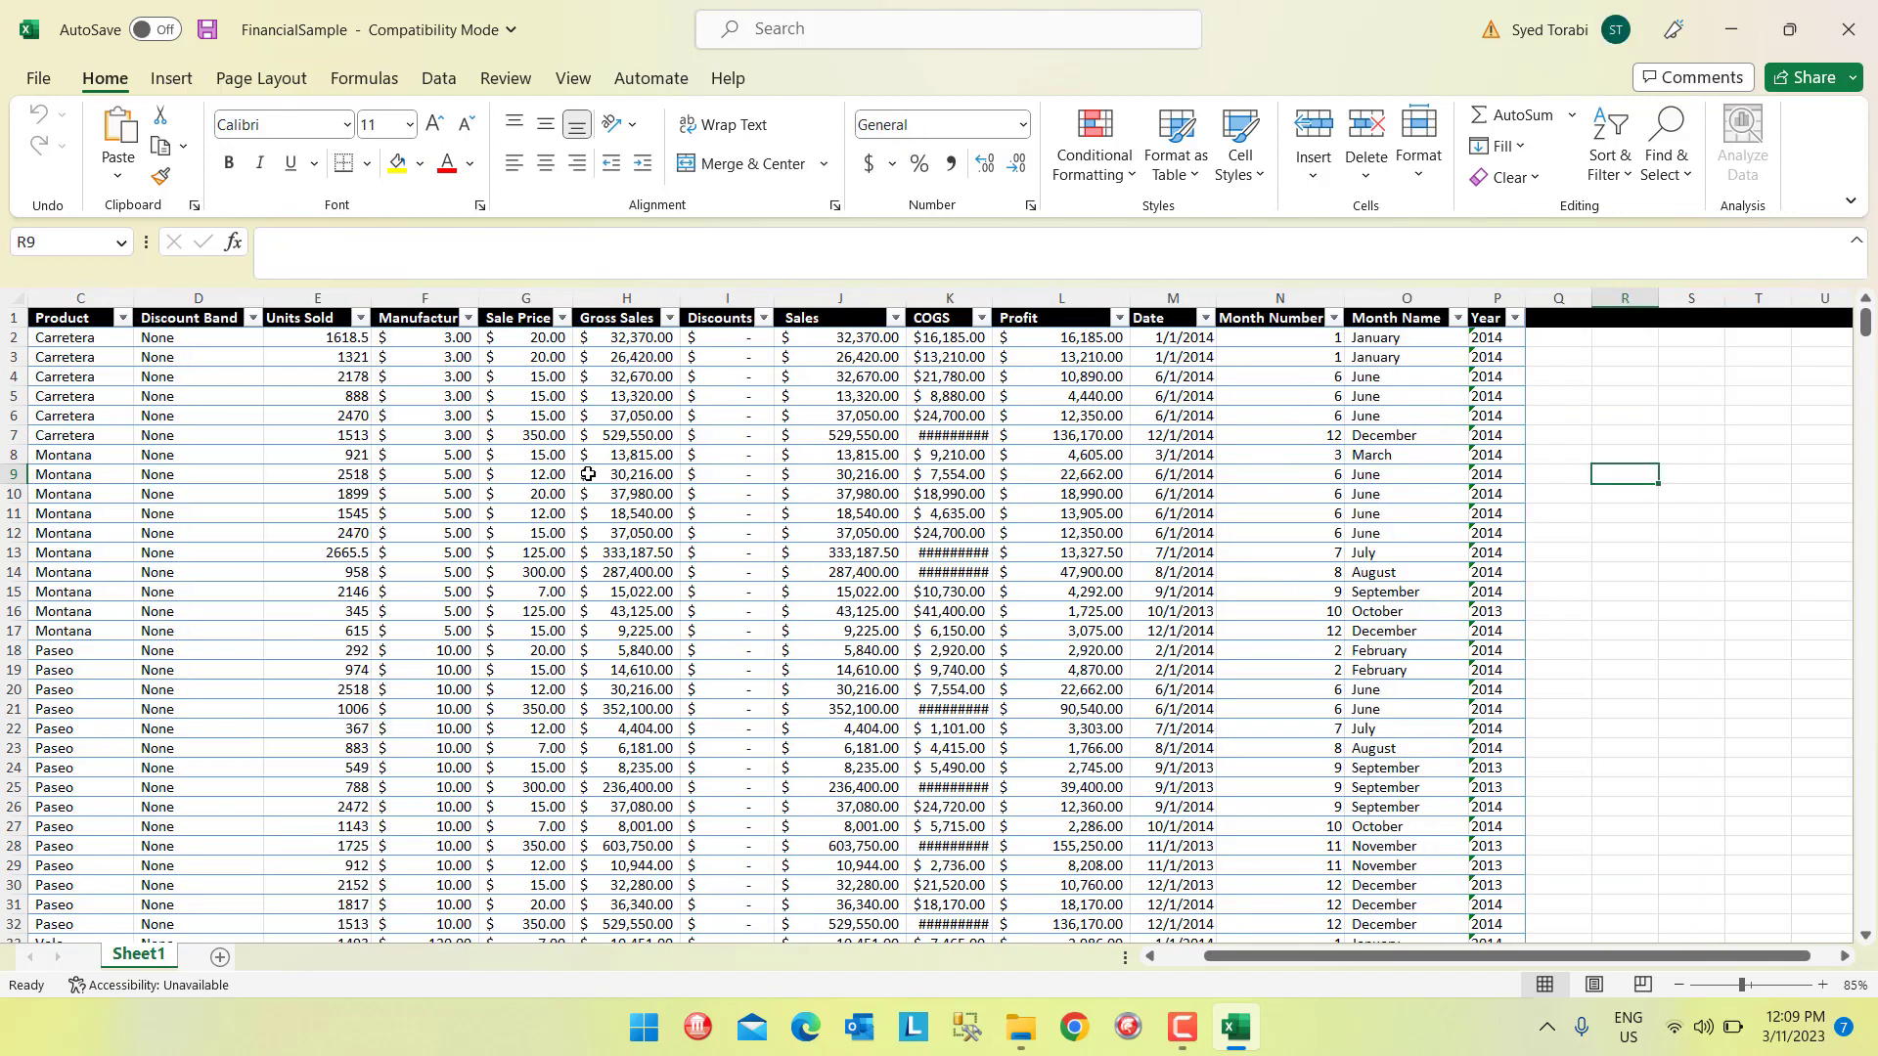
pyautogui.press('Right')
pyautogui.press('Right')
pyautogui.press('Right')
pyautogui.press('Left')
pyautogui.press('Left')
pyautogui.press('Left')
pyautogui.press('Left')
pyautogui.press('Left')
pyautogui.press('Left')
pyautogui.press('Left')
pyautogui.press('Left')
pyautogui.press('Left')
pyautogui.press('Left')
pyautogui.press('Left')
pyautogui.press('Left')
pyautogui.press('Left')
pyautogui.press('Left')
pyautogui.press('Left')
pyautogui.press('Left')
pyautogui.press('Left')
pyautogui.press('Left')
pyautogui.press('Left')
pyautogui.press('Left')
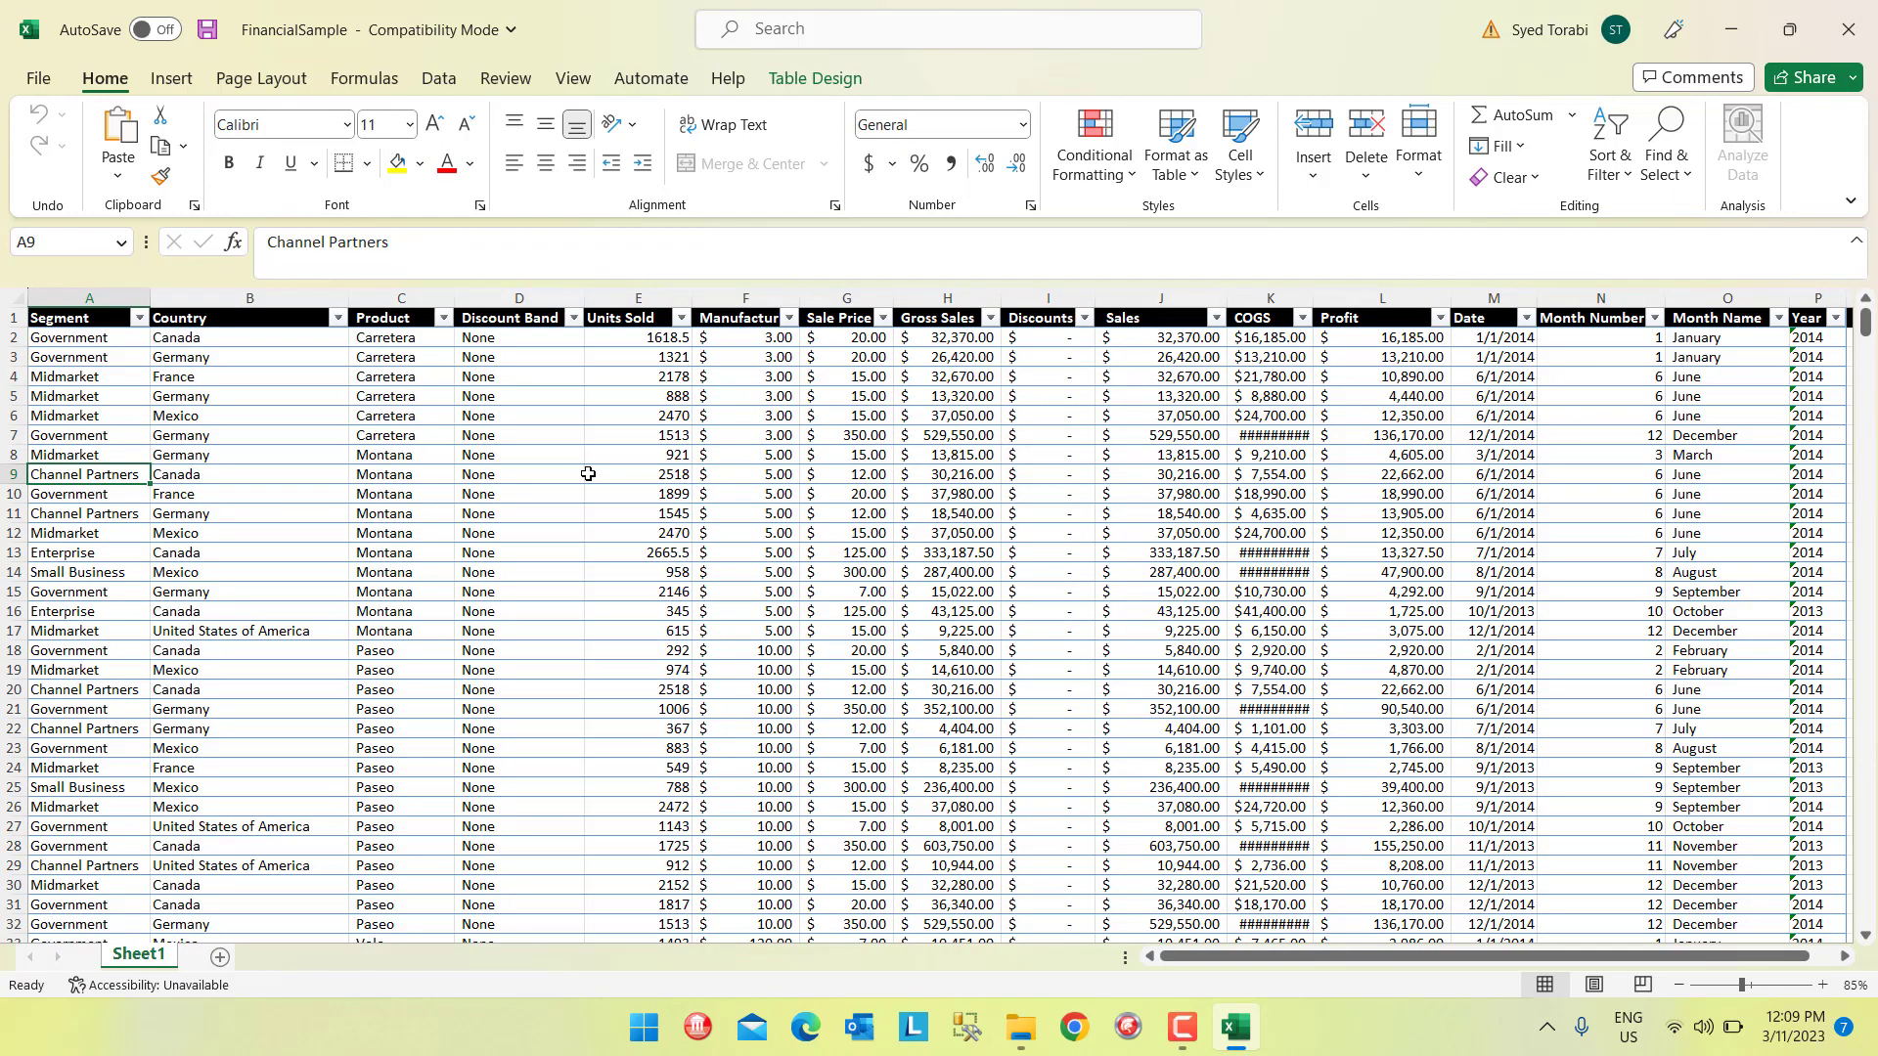
pyautogui.press('Down')
pyautogui.press('Down')
pyautogui.press('Down')
pyautogui.press('Down')
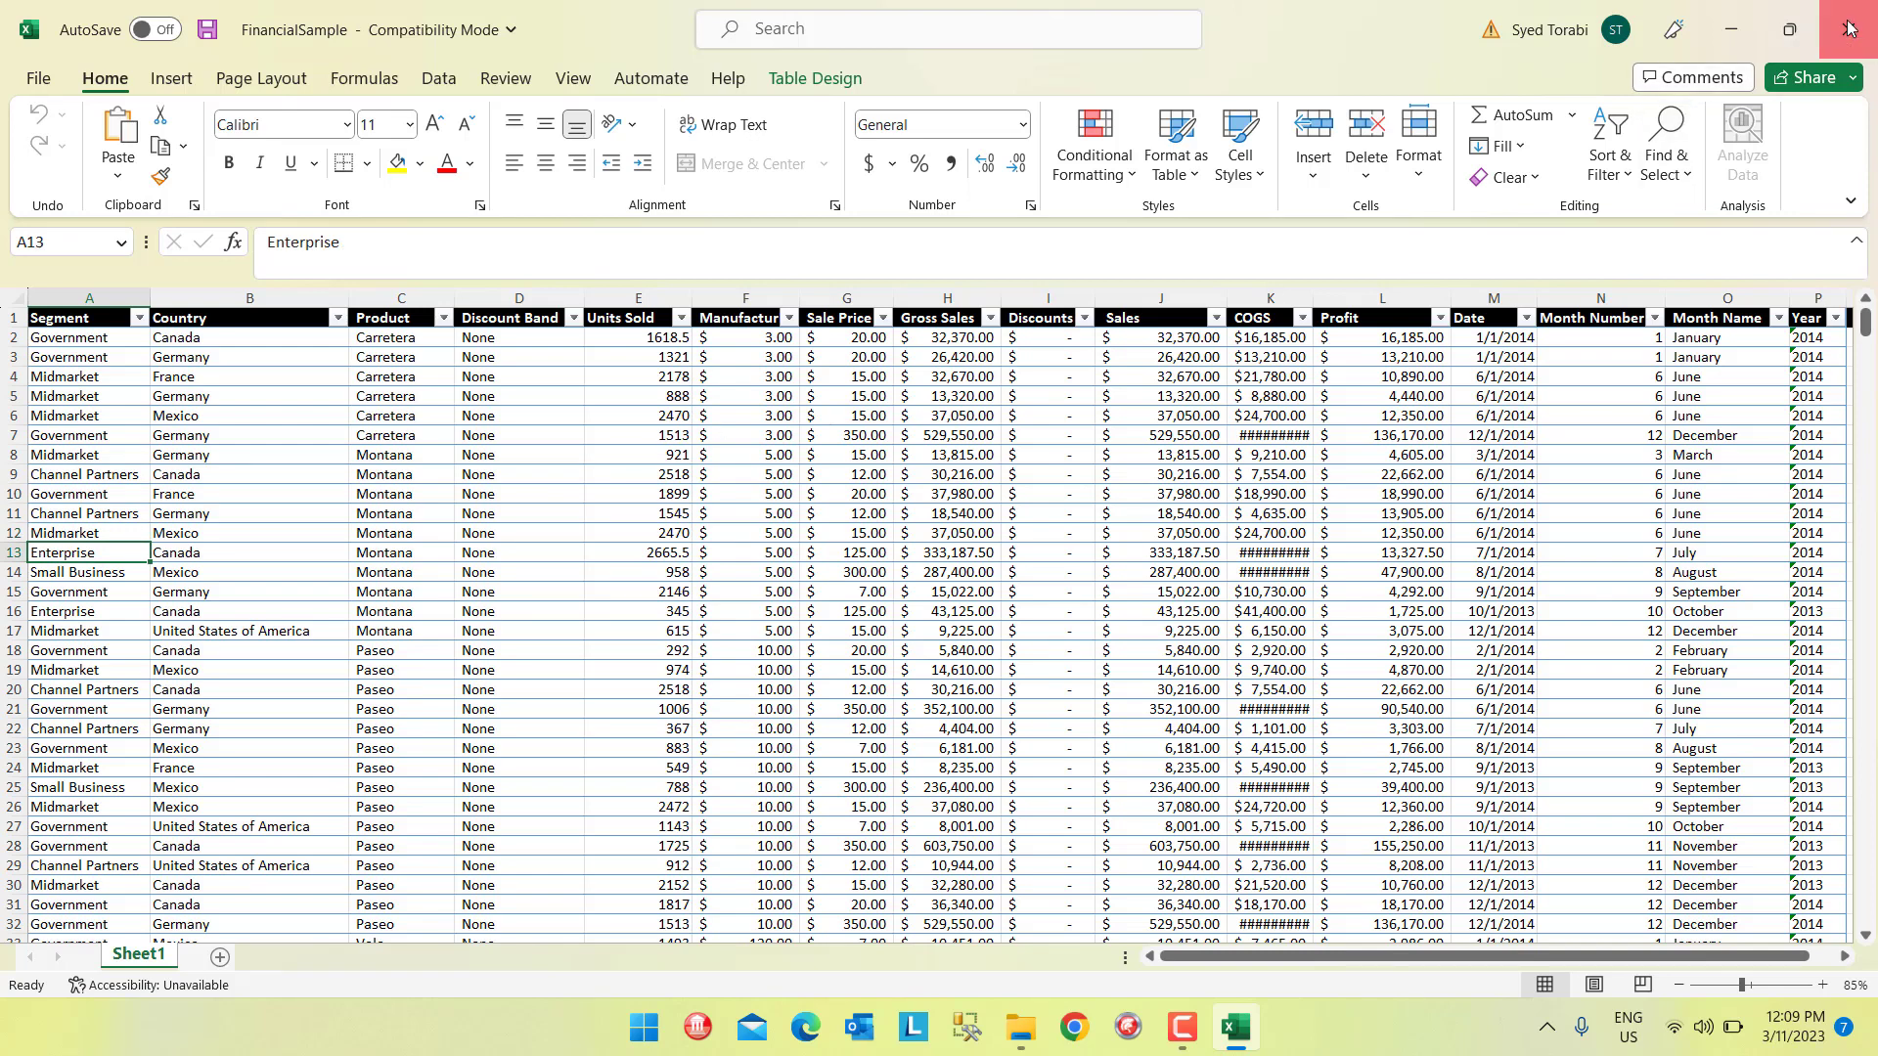
pyautogui.click(1849, 27)
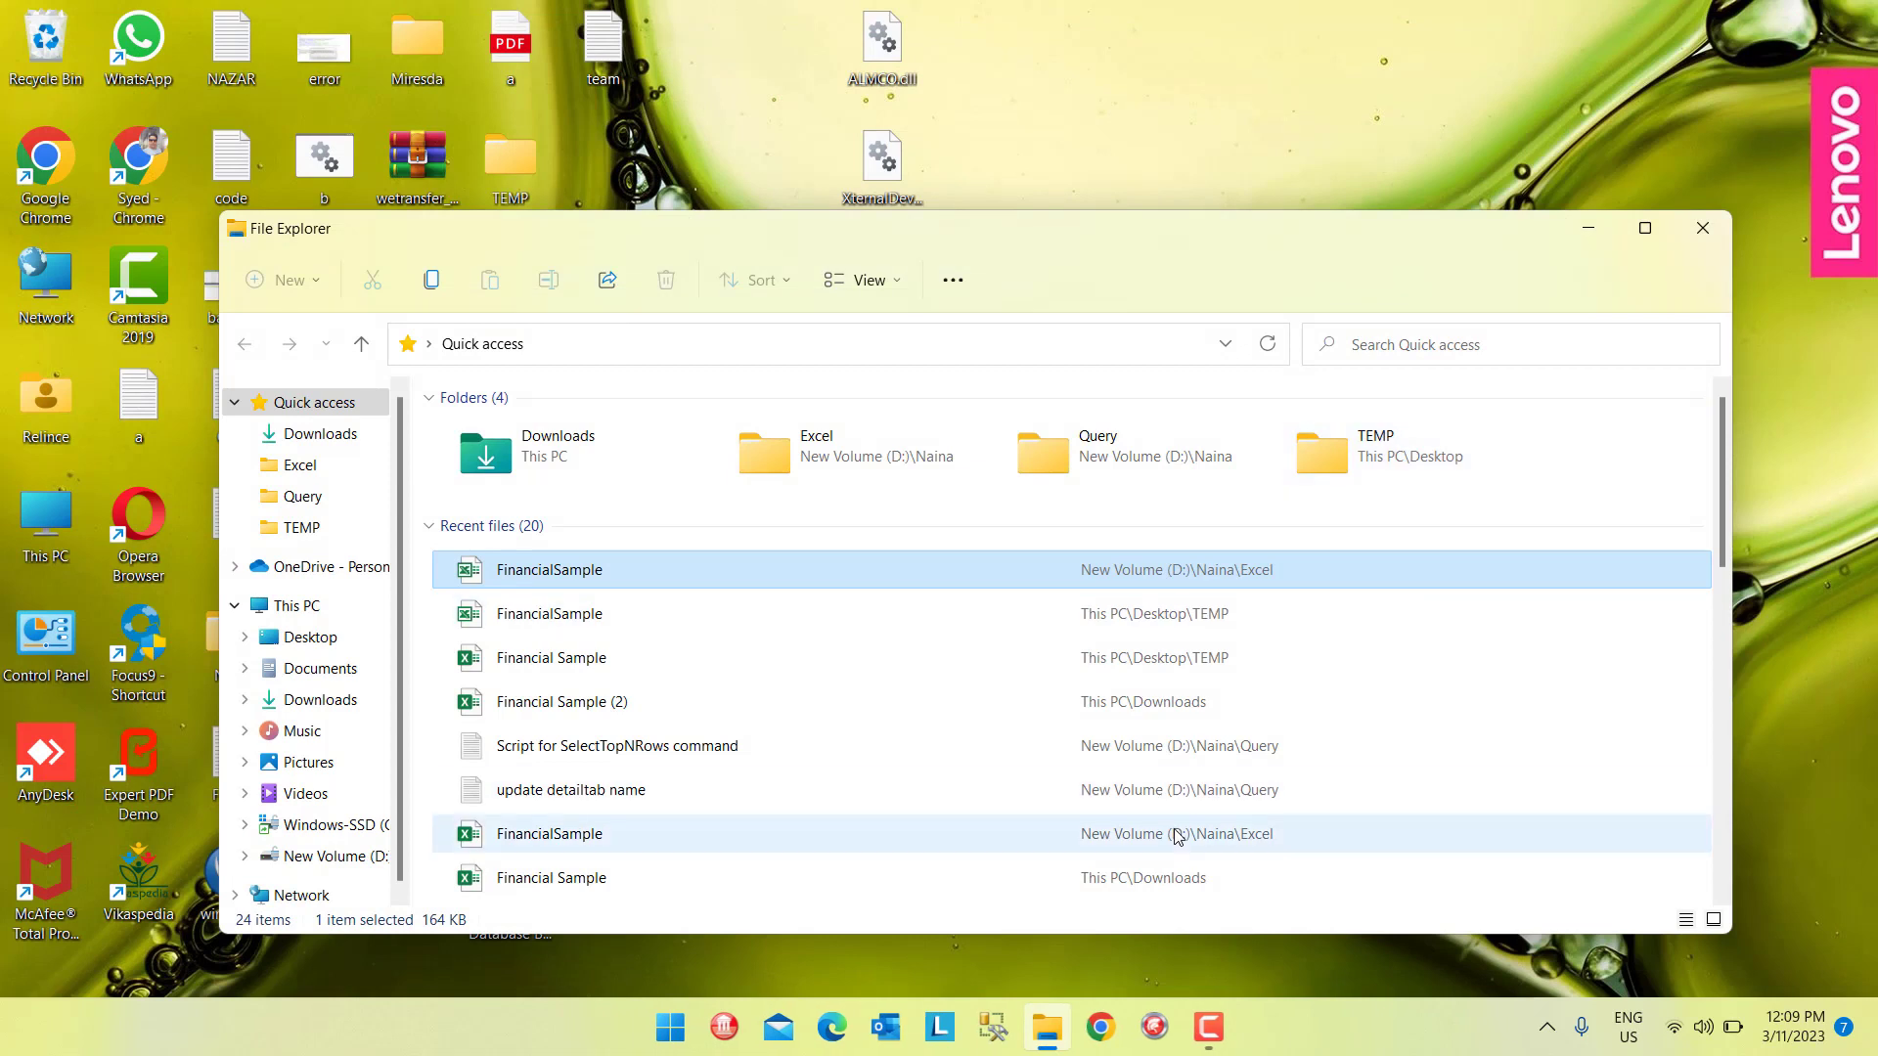
# - Switch to Naina Enterprise Information System, connect to the Local server and log in to Development Company with the prefilled credentials
pyautogui.click(1155, 1027)
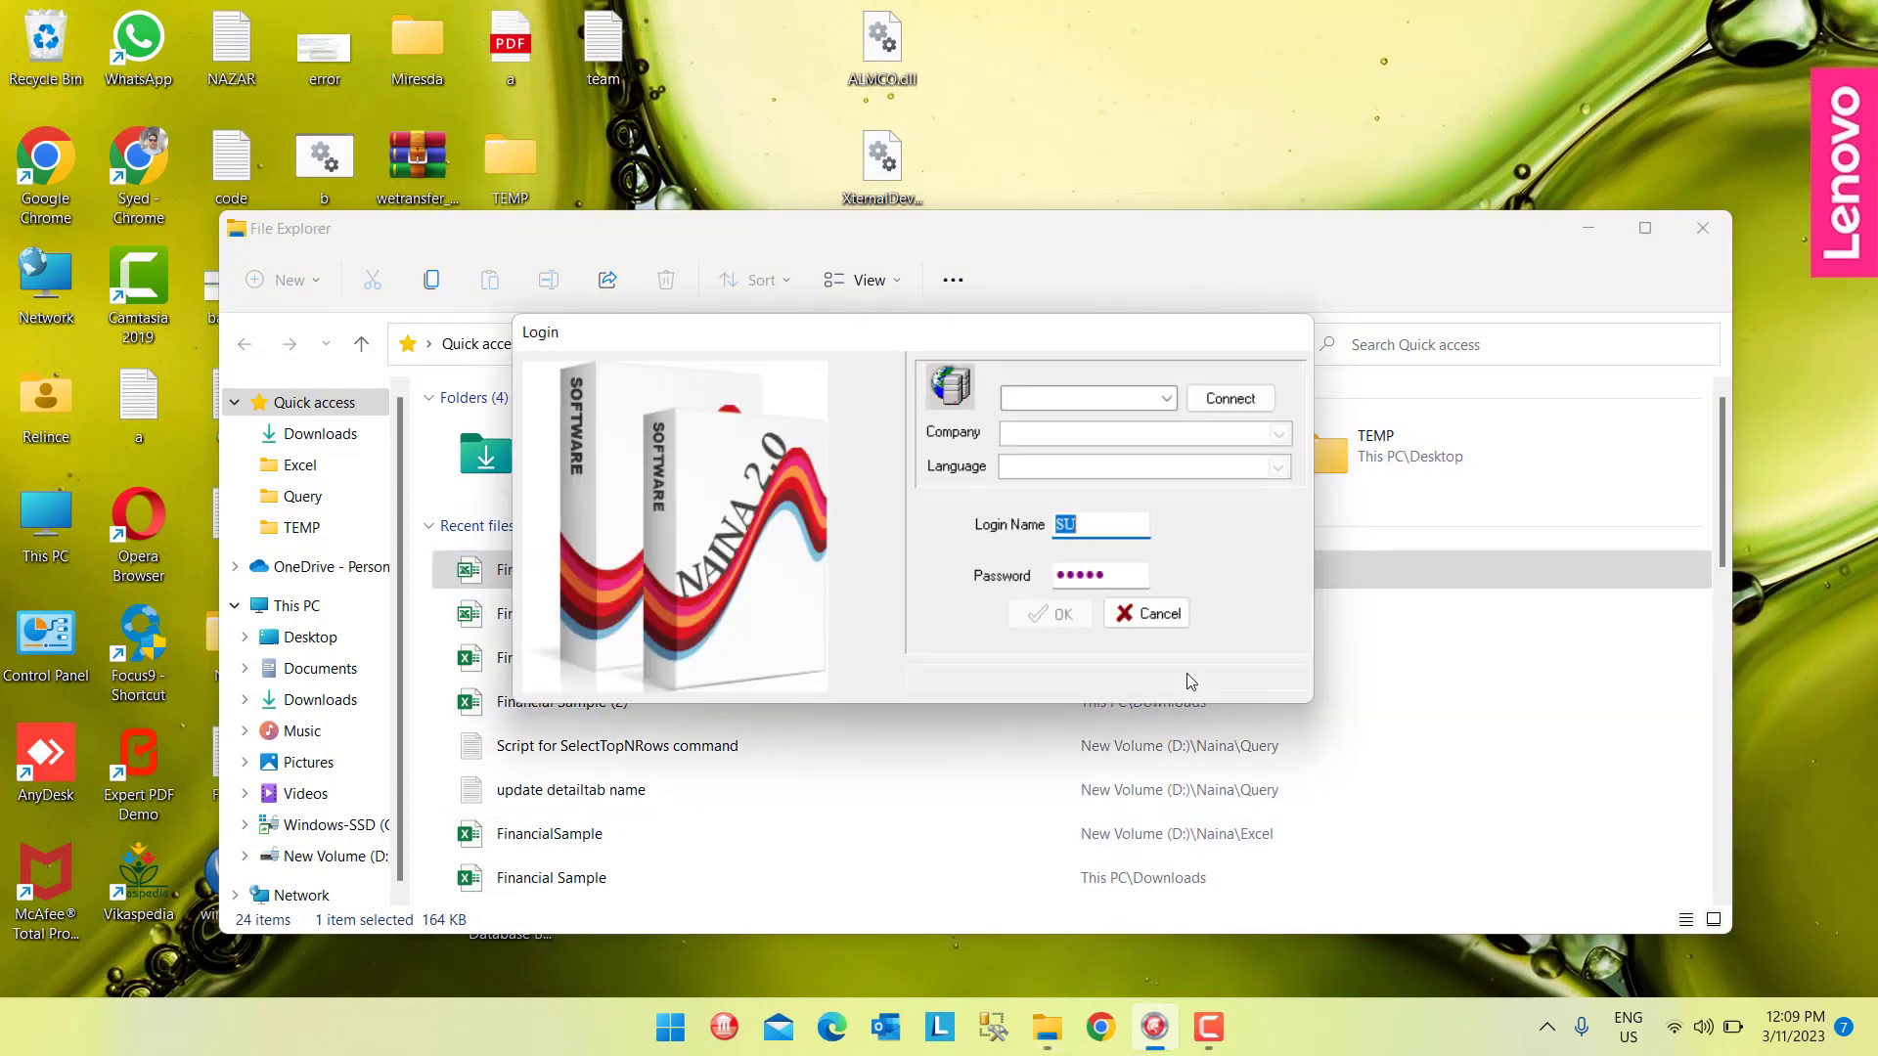
pyautogui.click(1166, 397)
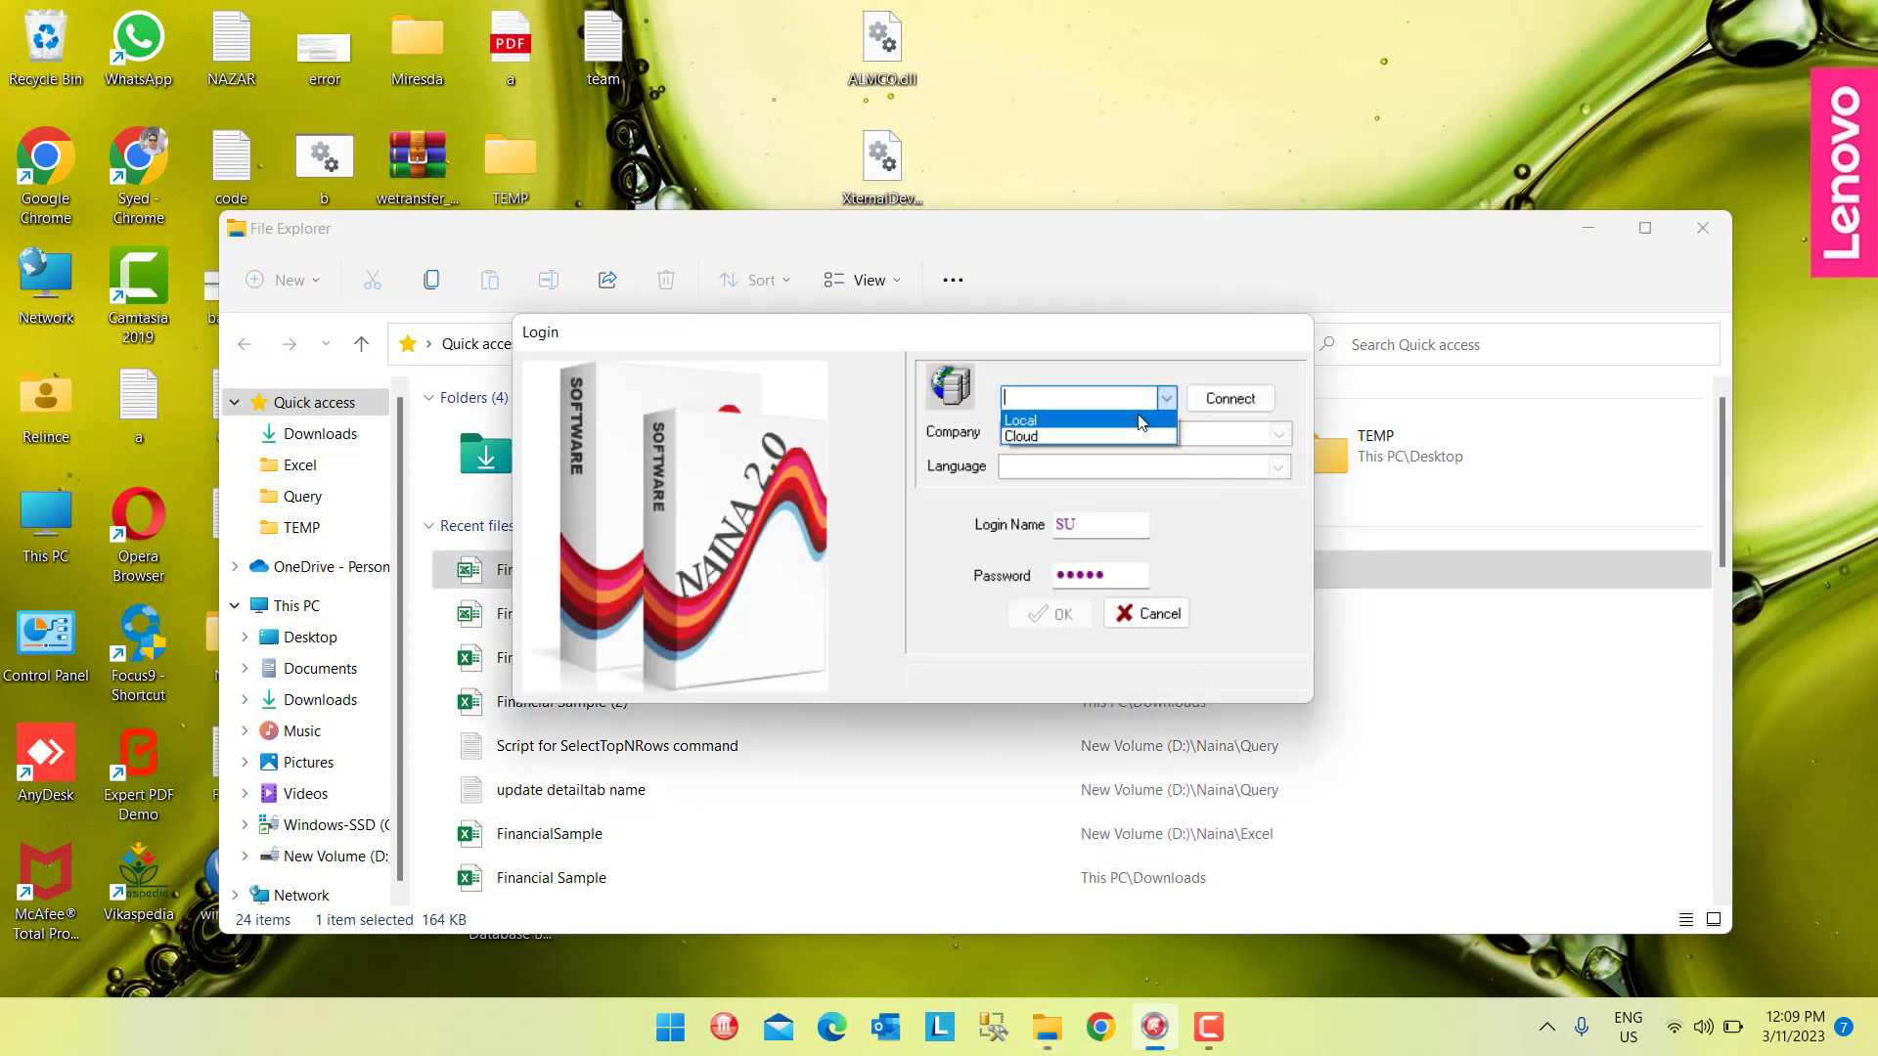
pyautogui.click(1140, 424)
pyautogui.click(1232, 397)
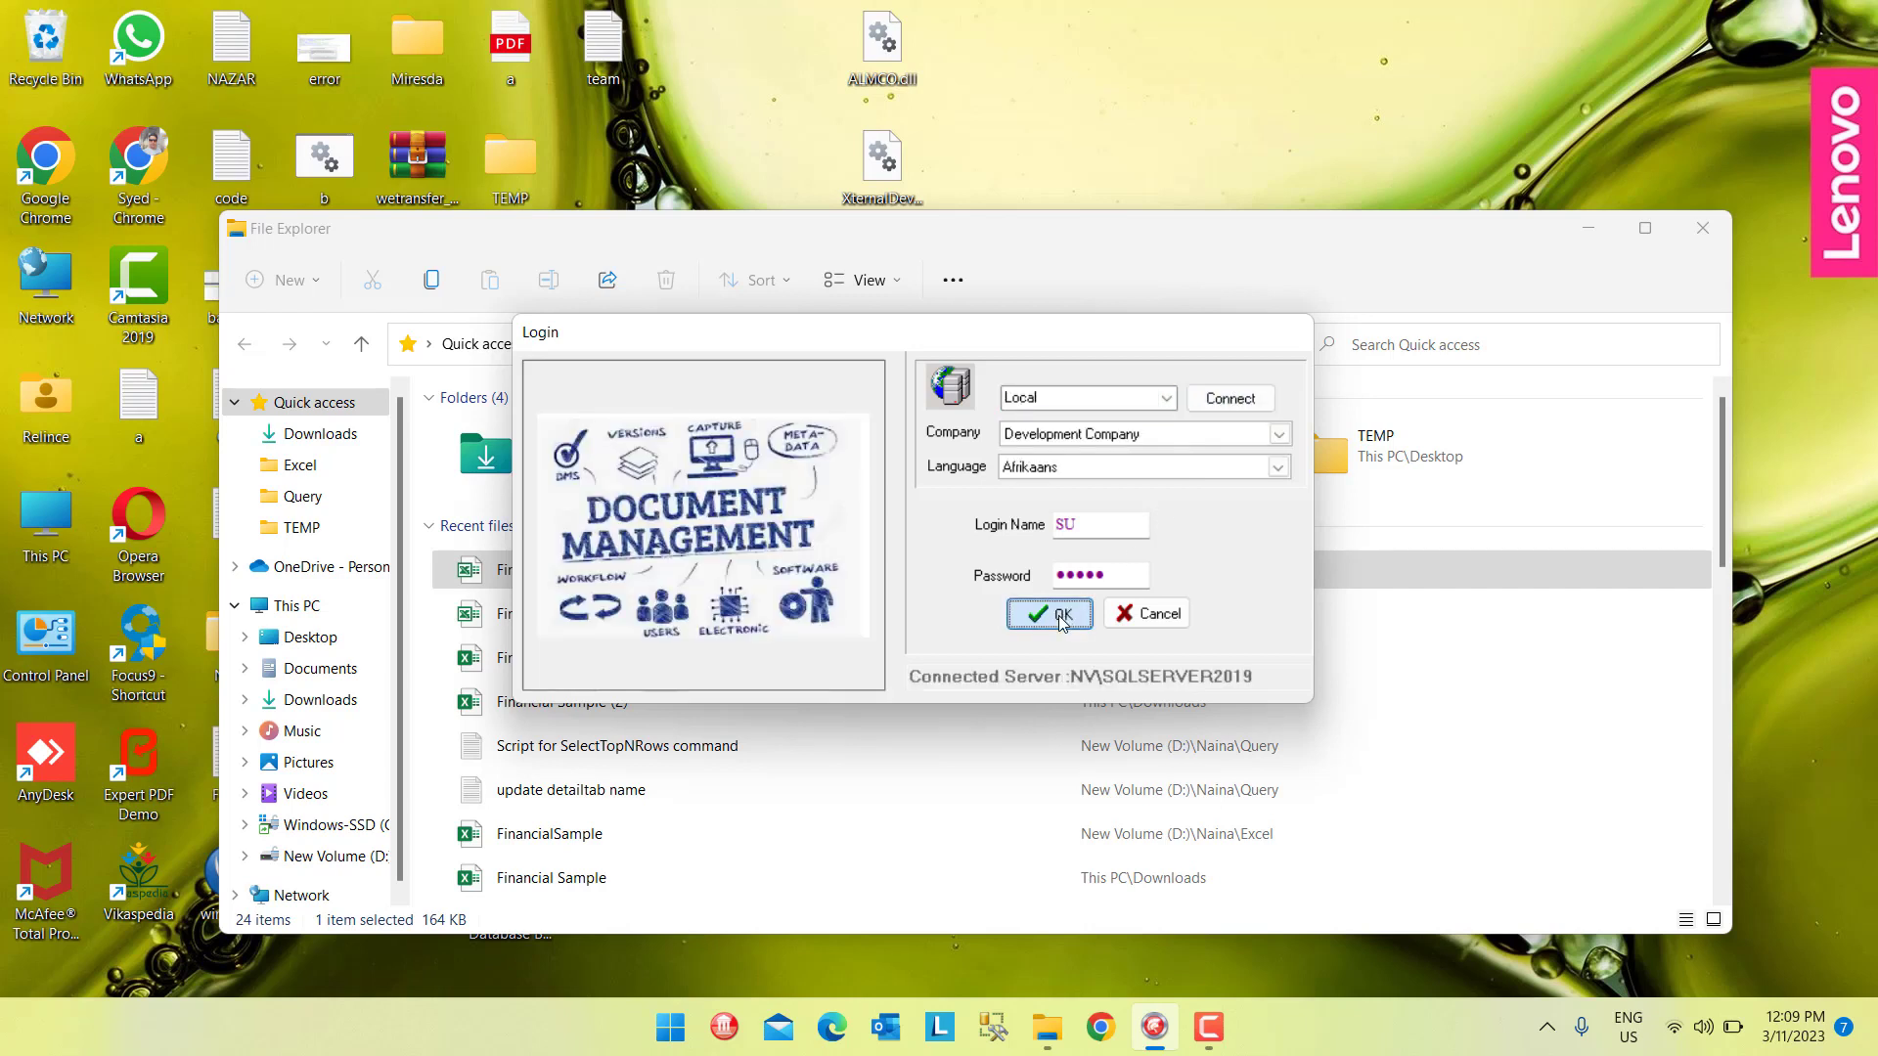
pyautogui.click(1061, 618)
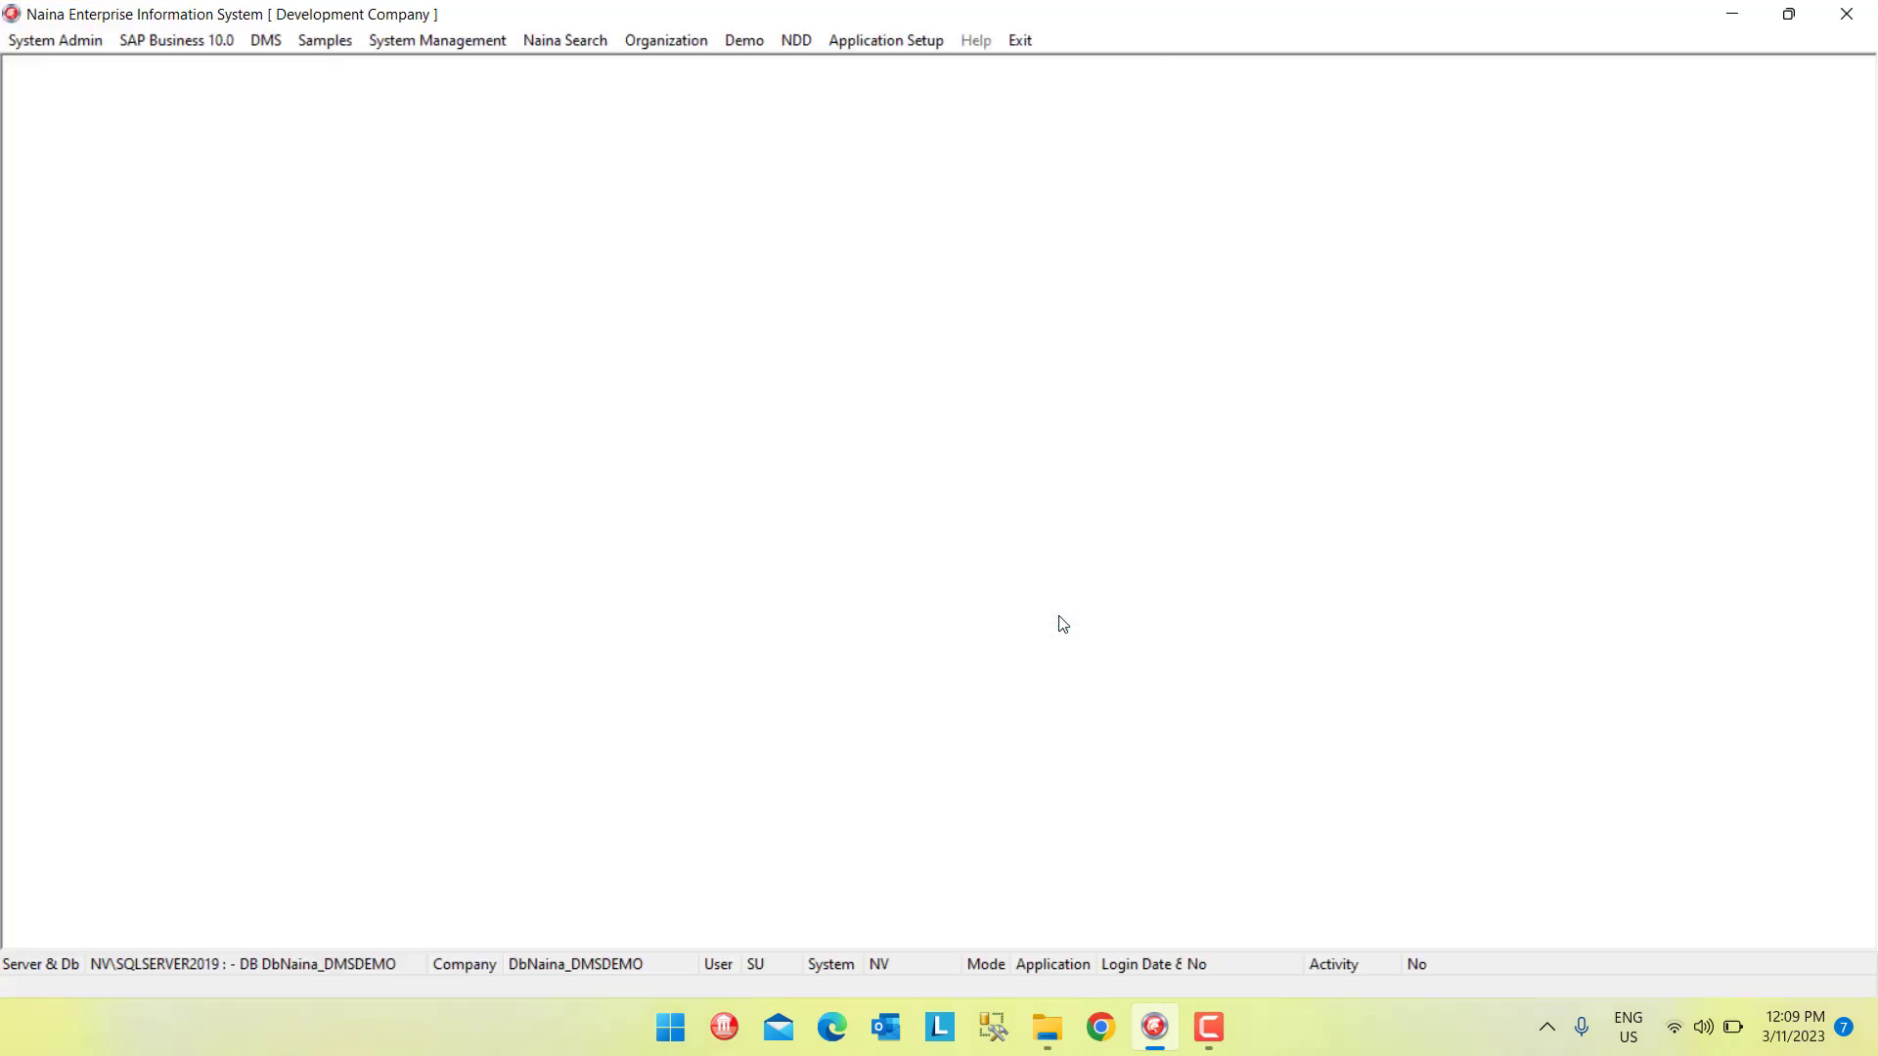
# - Apply Release Designer On Load Transaction and open the Forms designer from the application setup
pyautogui.rightClick(966, 225)
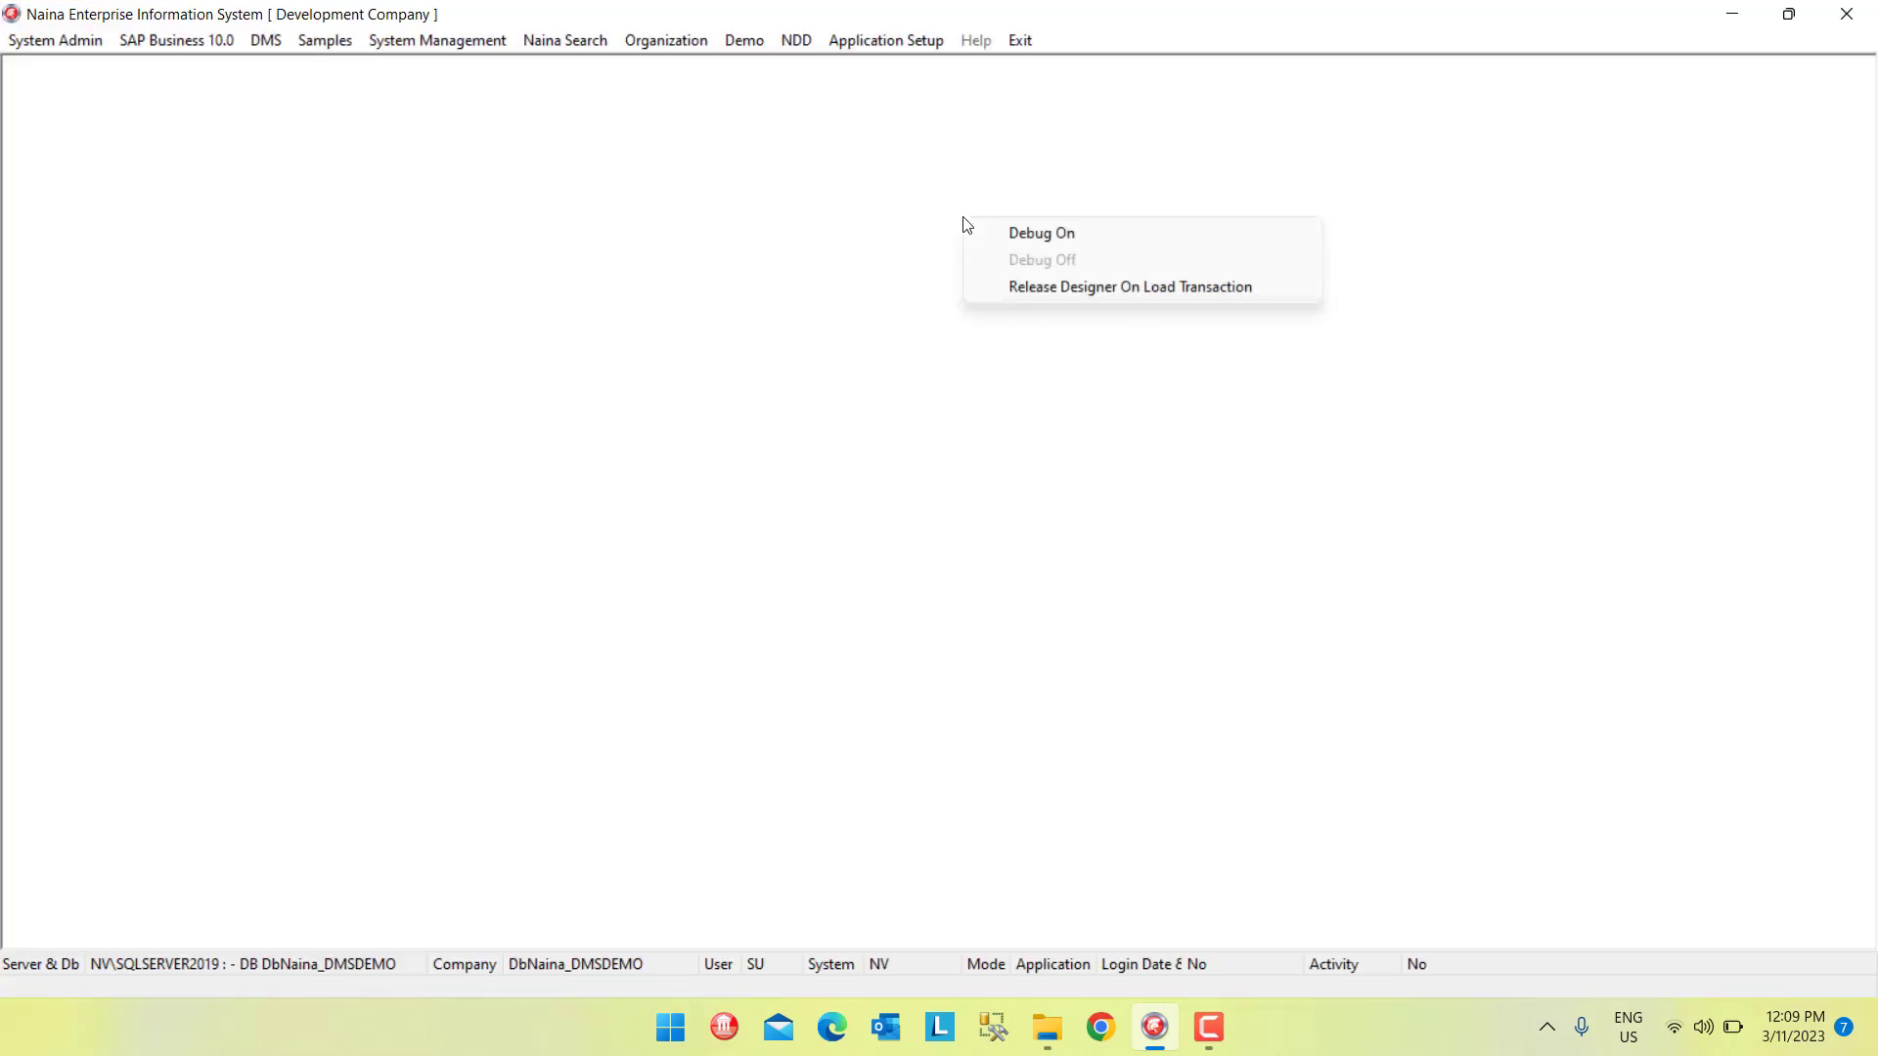
pyautogui.click(1009, 286)
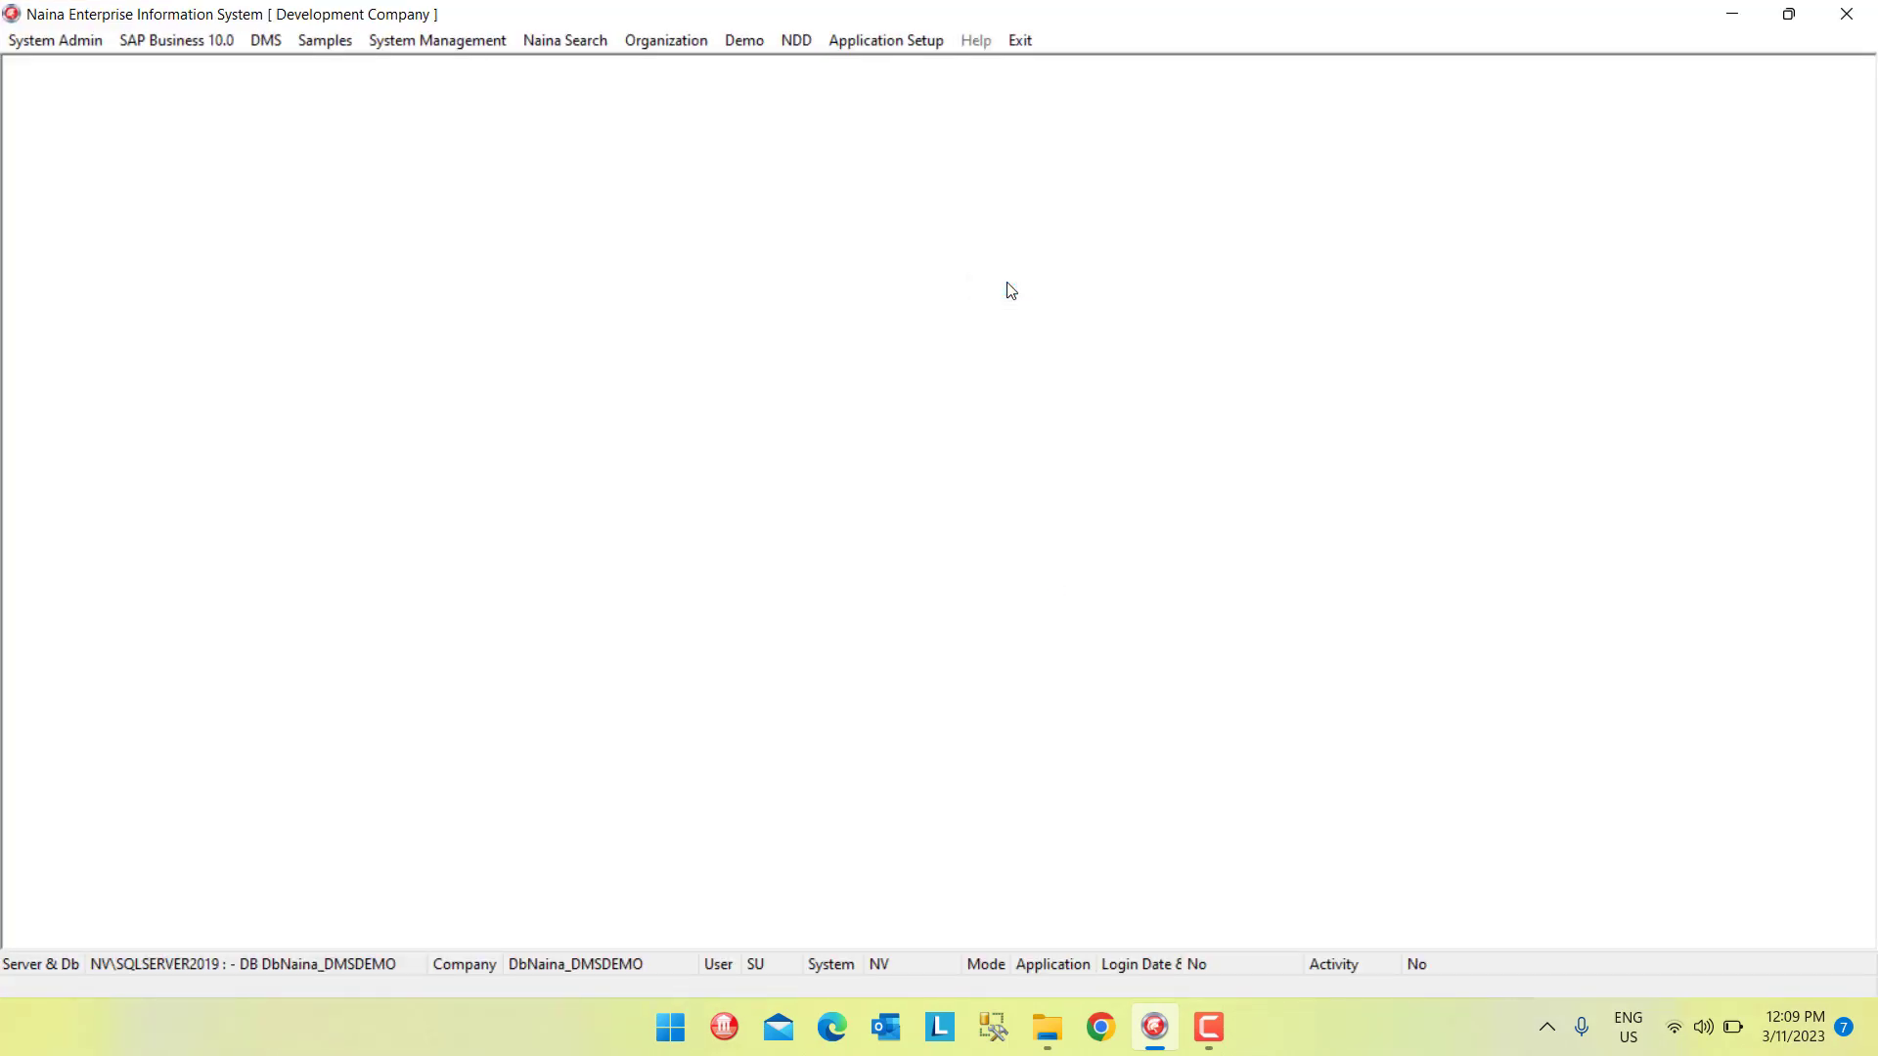
pyautogui.click(879, 41)
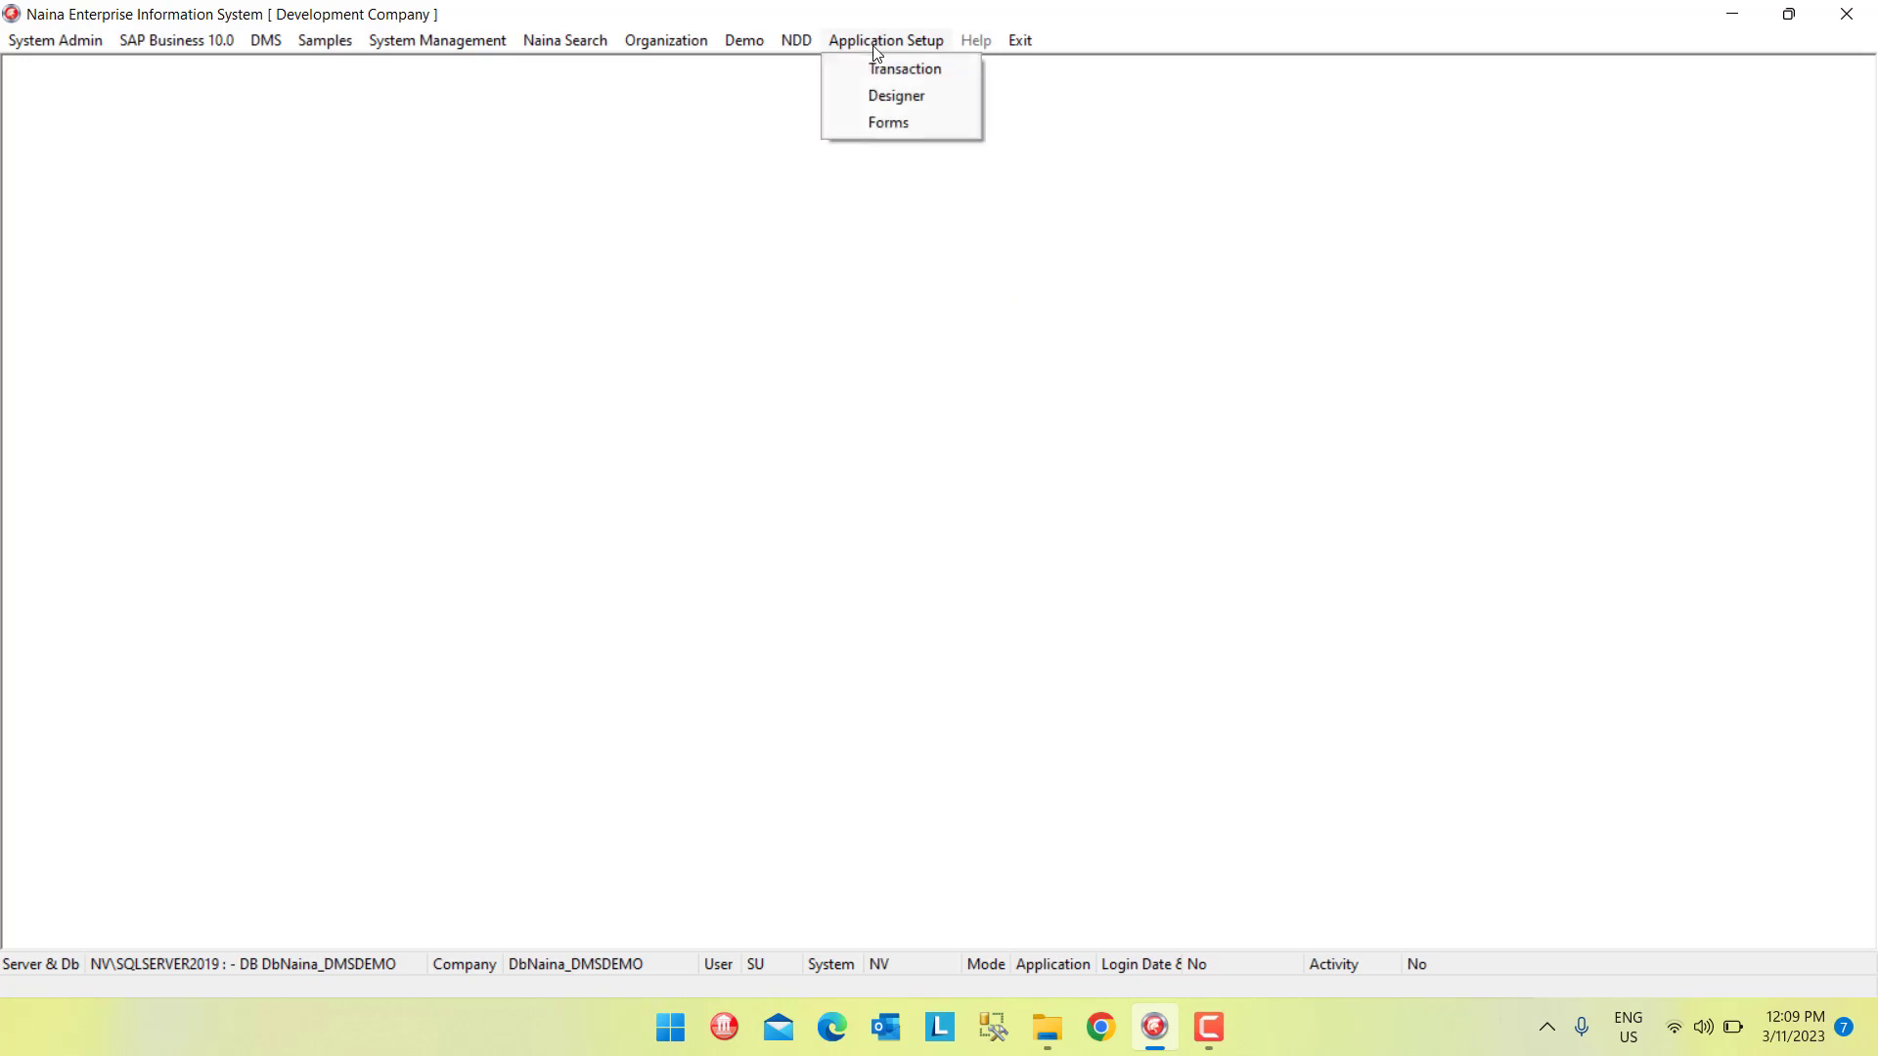
pyautogui.click(886, 123)
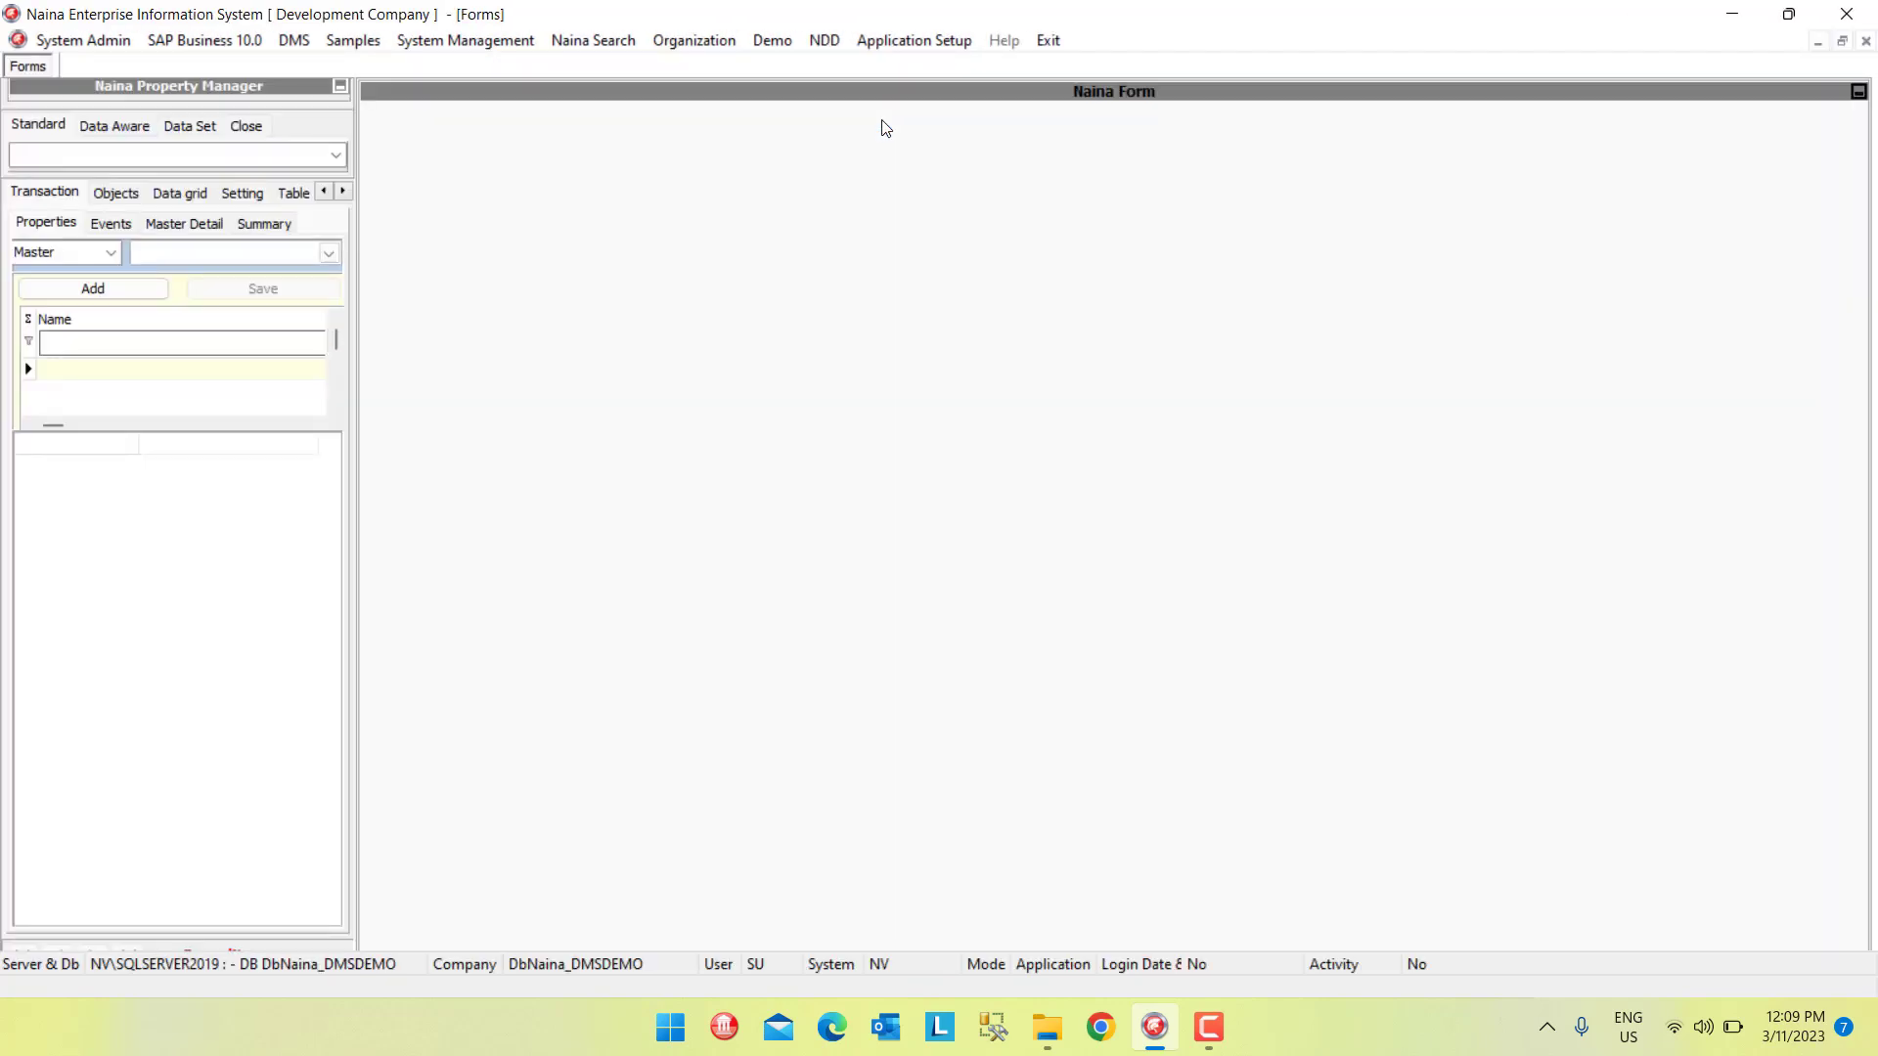
# - Add a new form transaction and name it "Excel Forms (YouTube)"
pyautogui.click(57, 291)
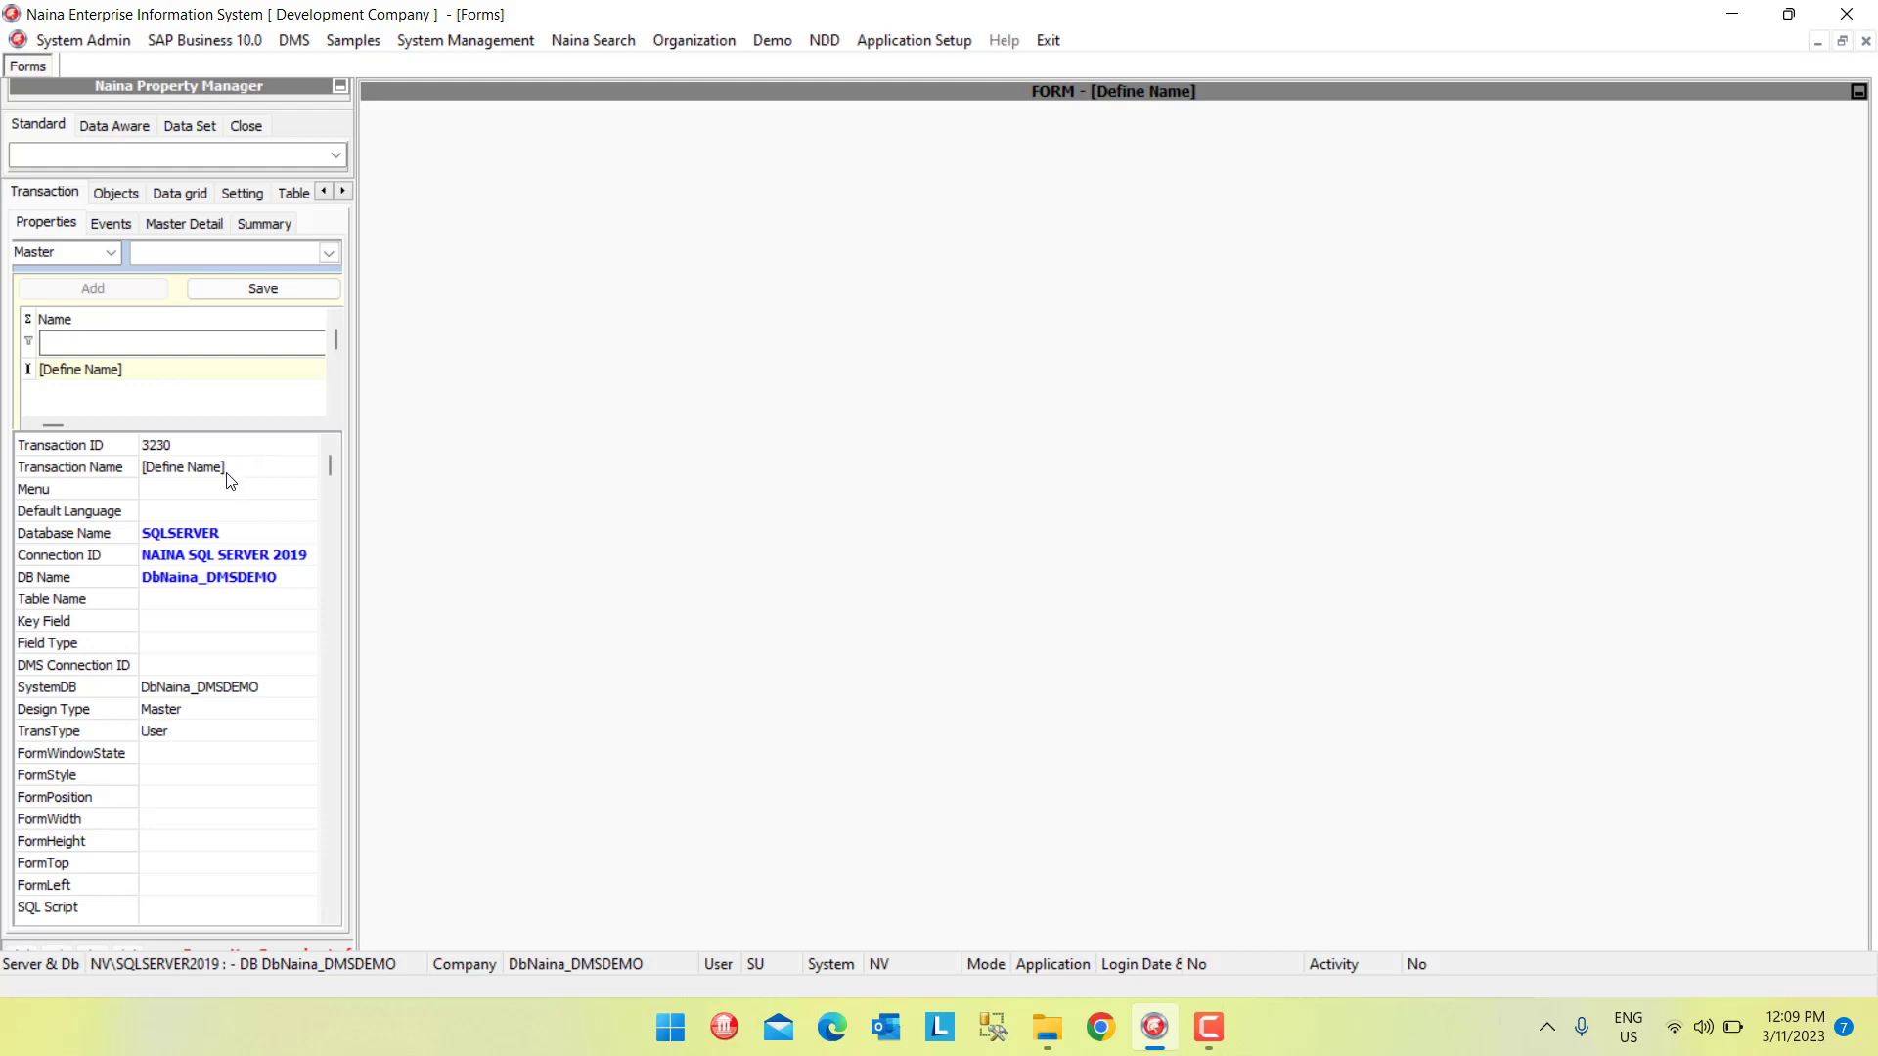
pyautogui.click(228, 469)
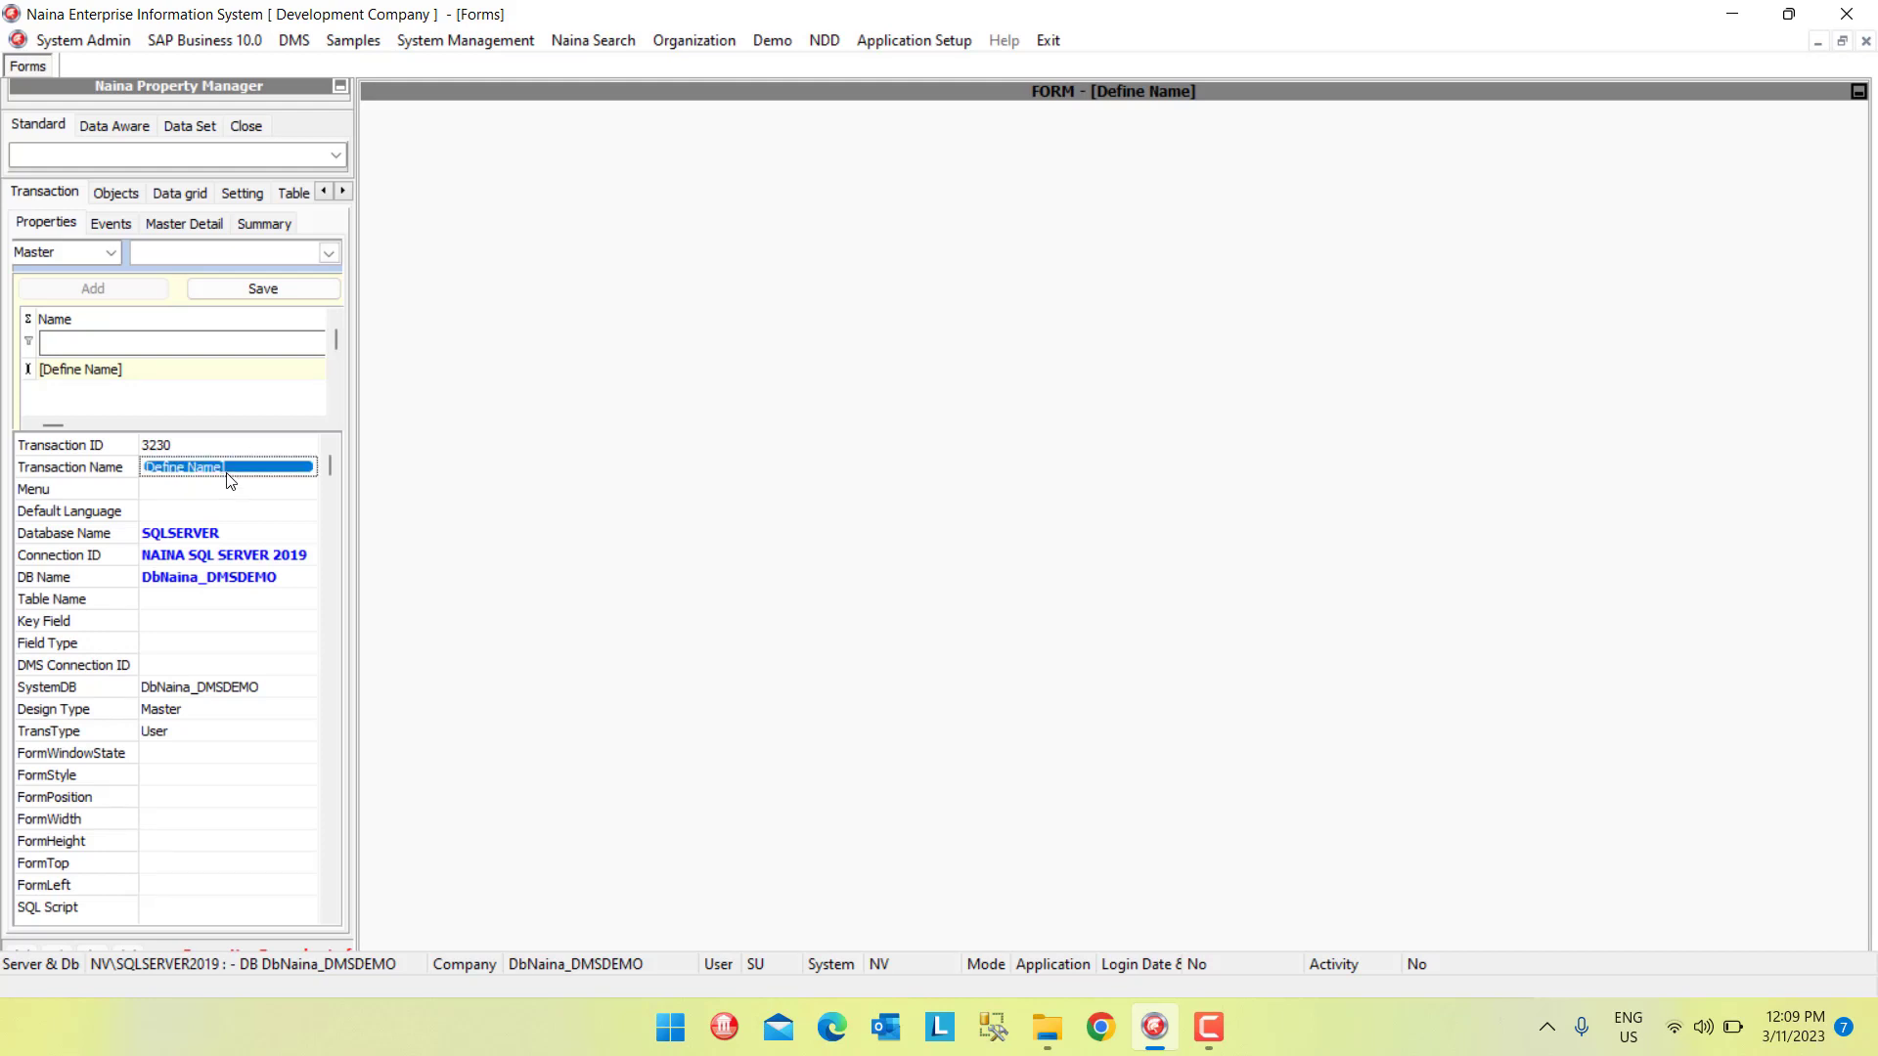
pyautogui.write('E')
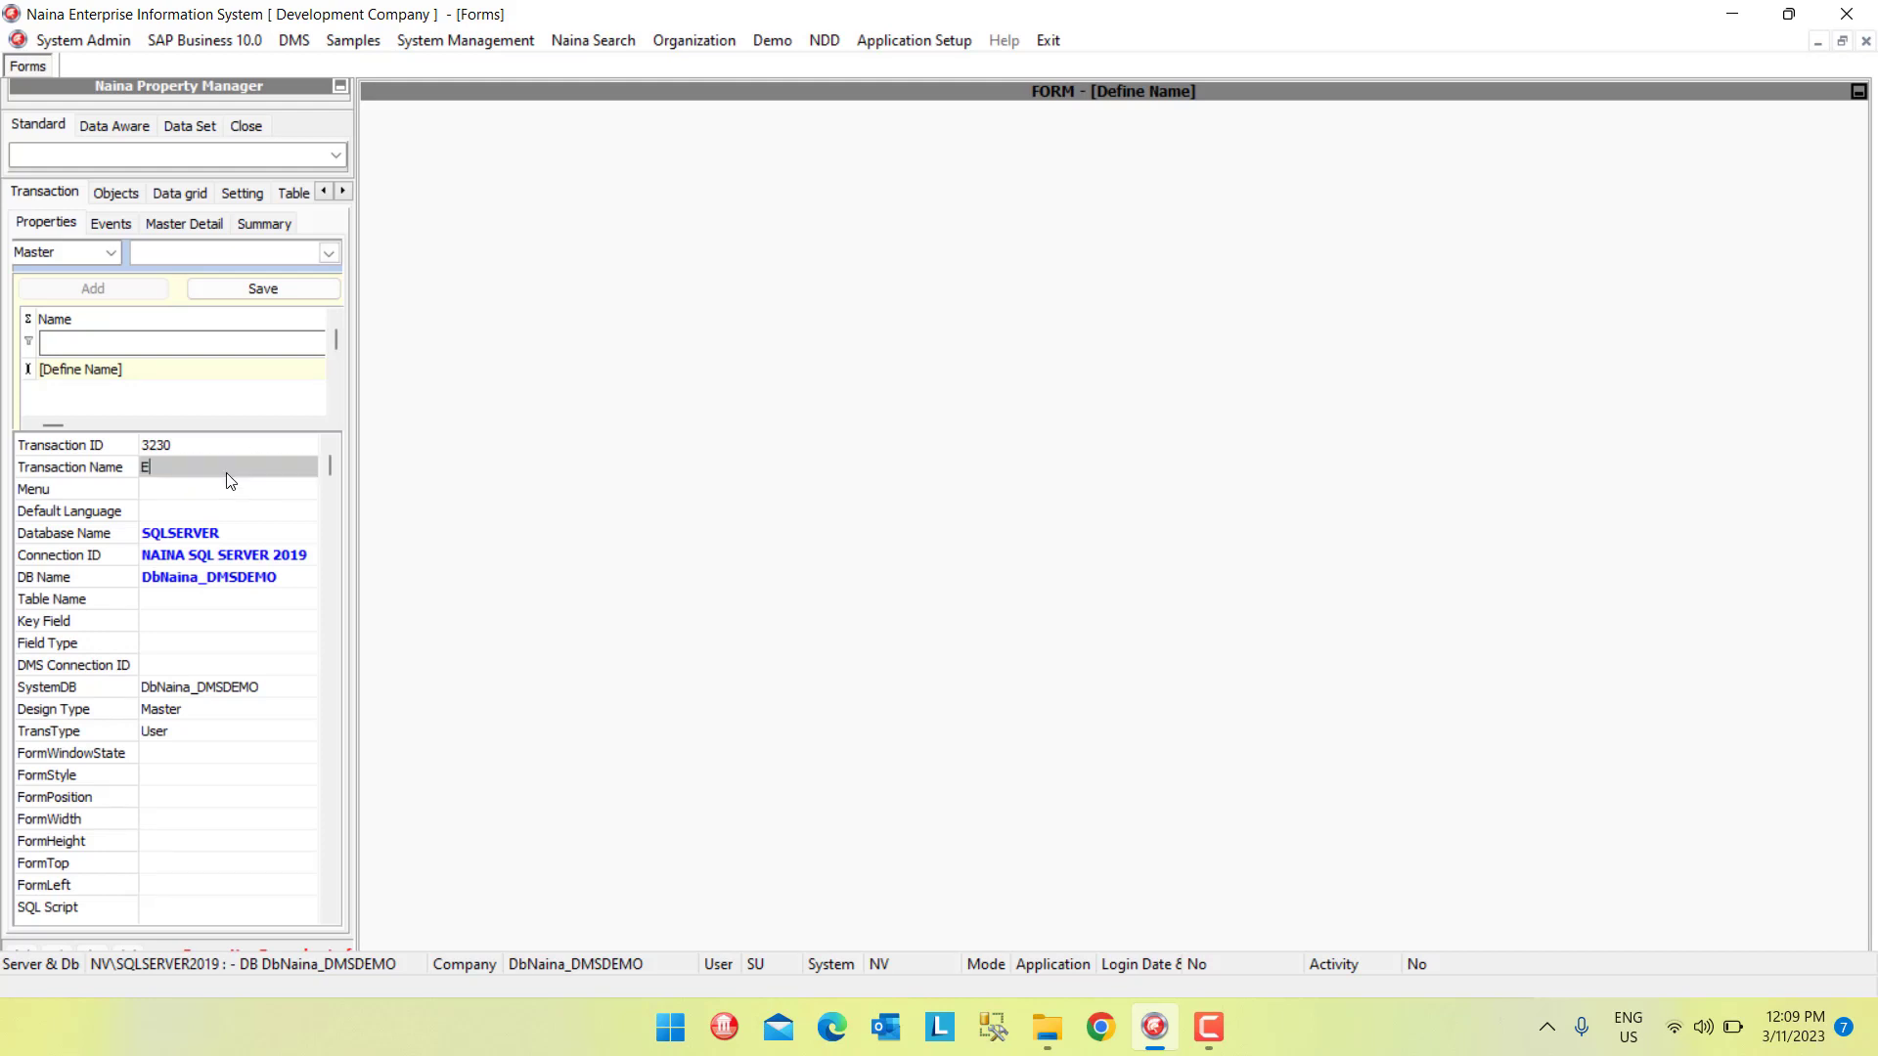
pyautogui.write('xcel Forms (YouTube)')
# - Assign the Excel Forms (YouTube) transaction to the Sample Forms menu and save it
pyautogui.click(222, 495)
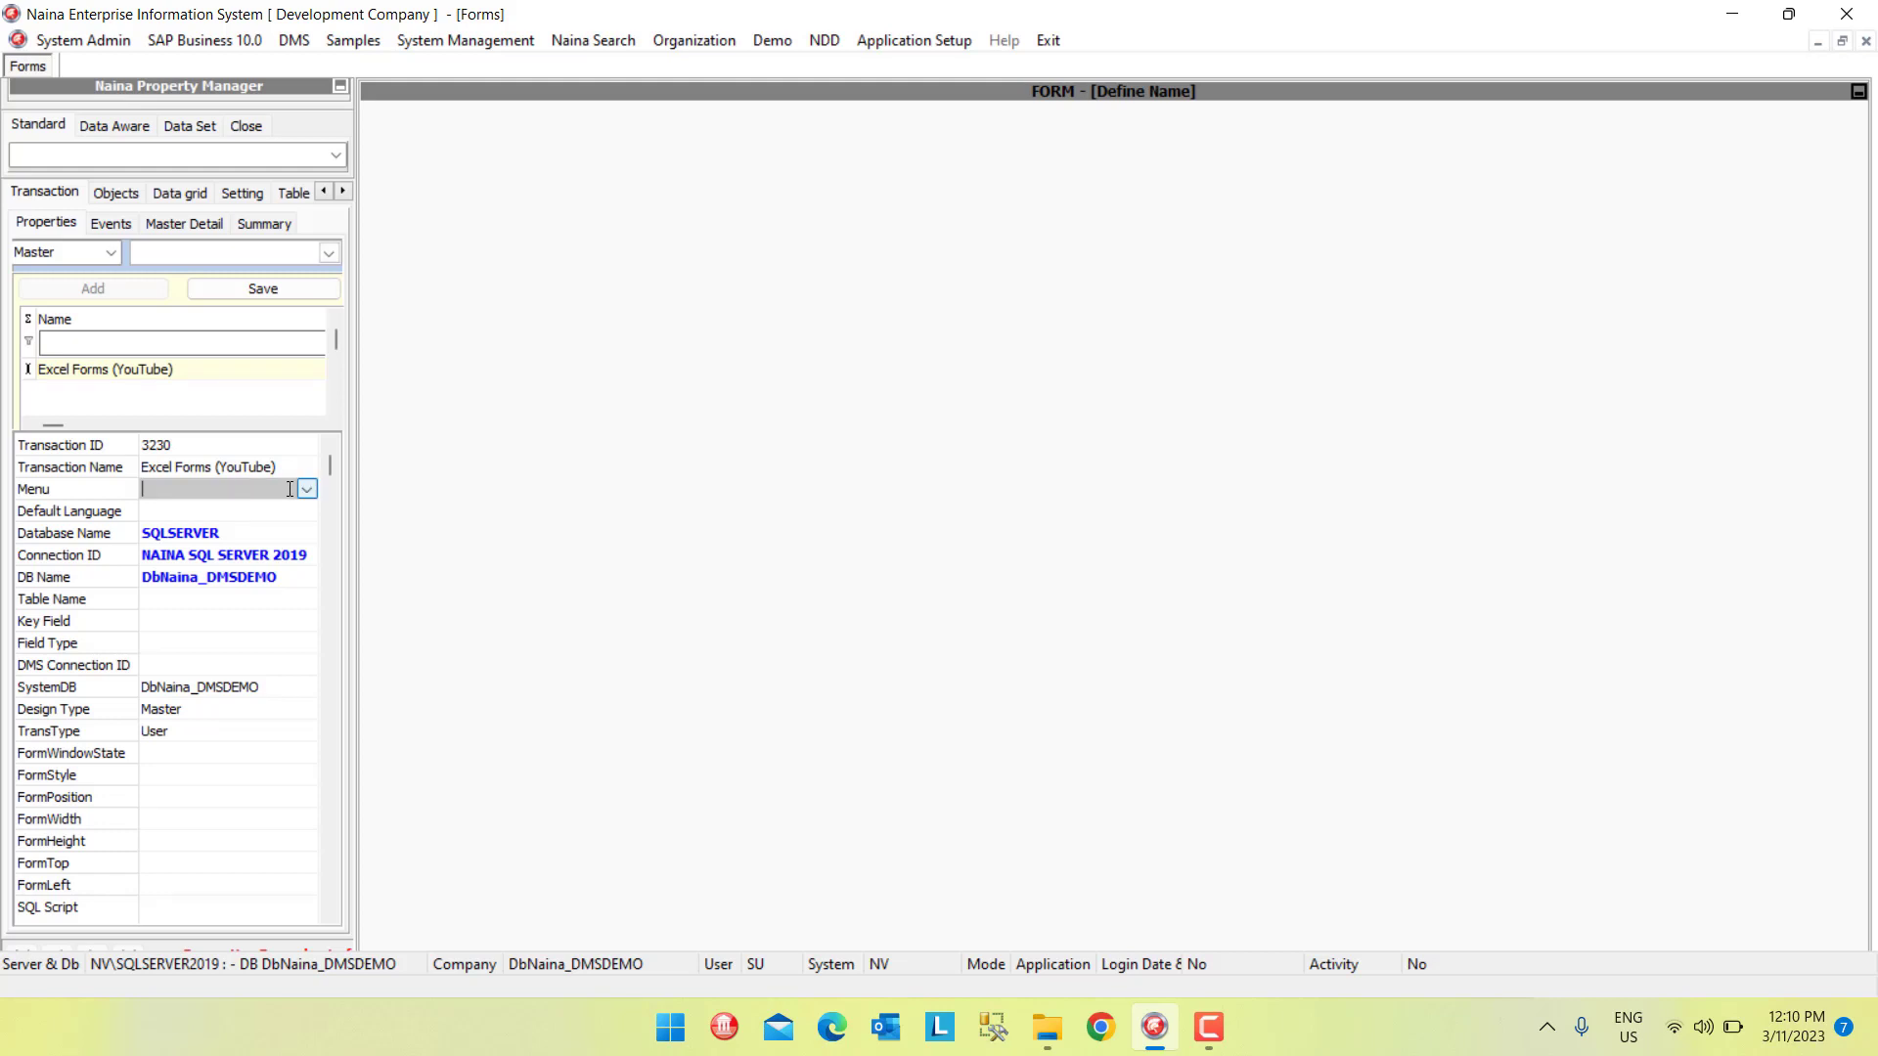
pyautogui.click(306, 491)
pyautogui.press('s')
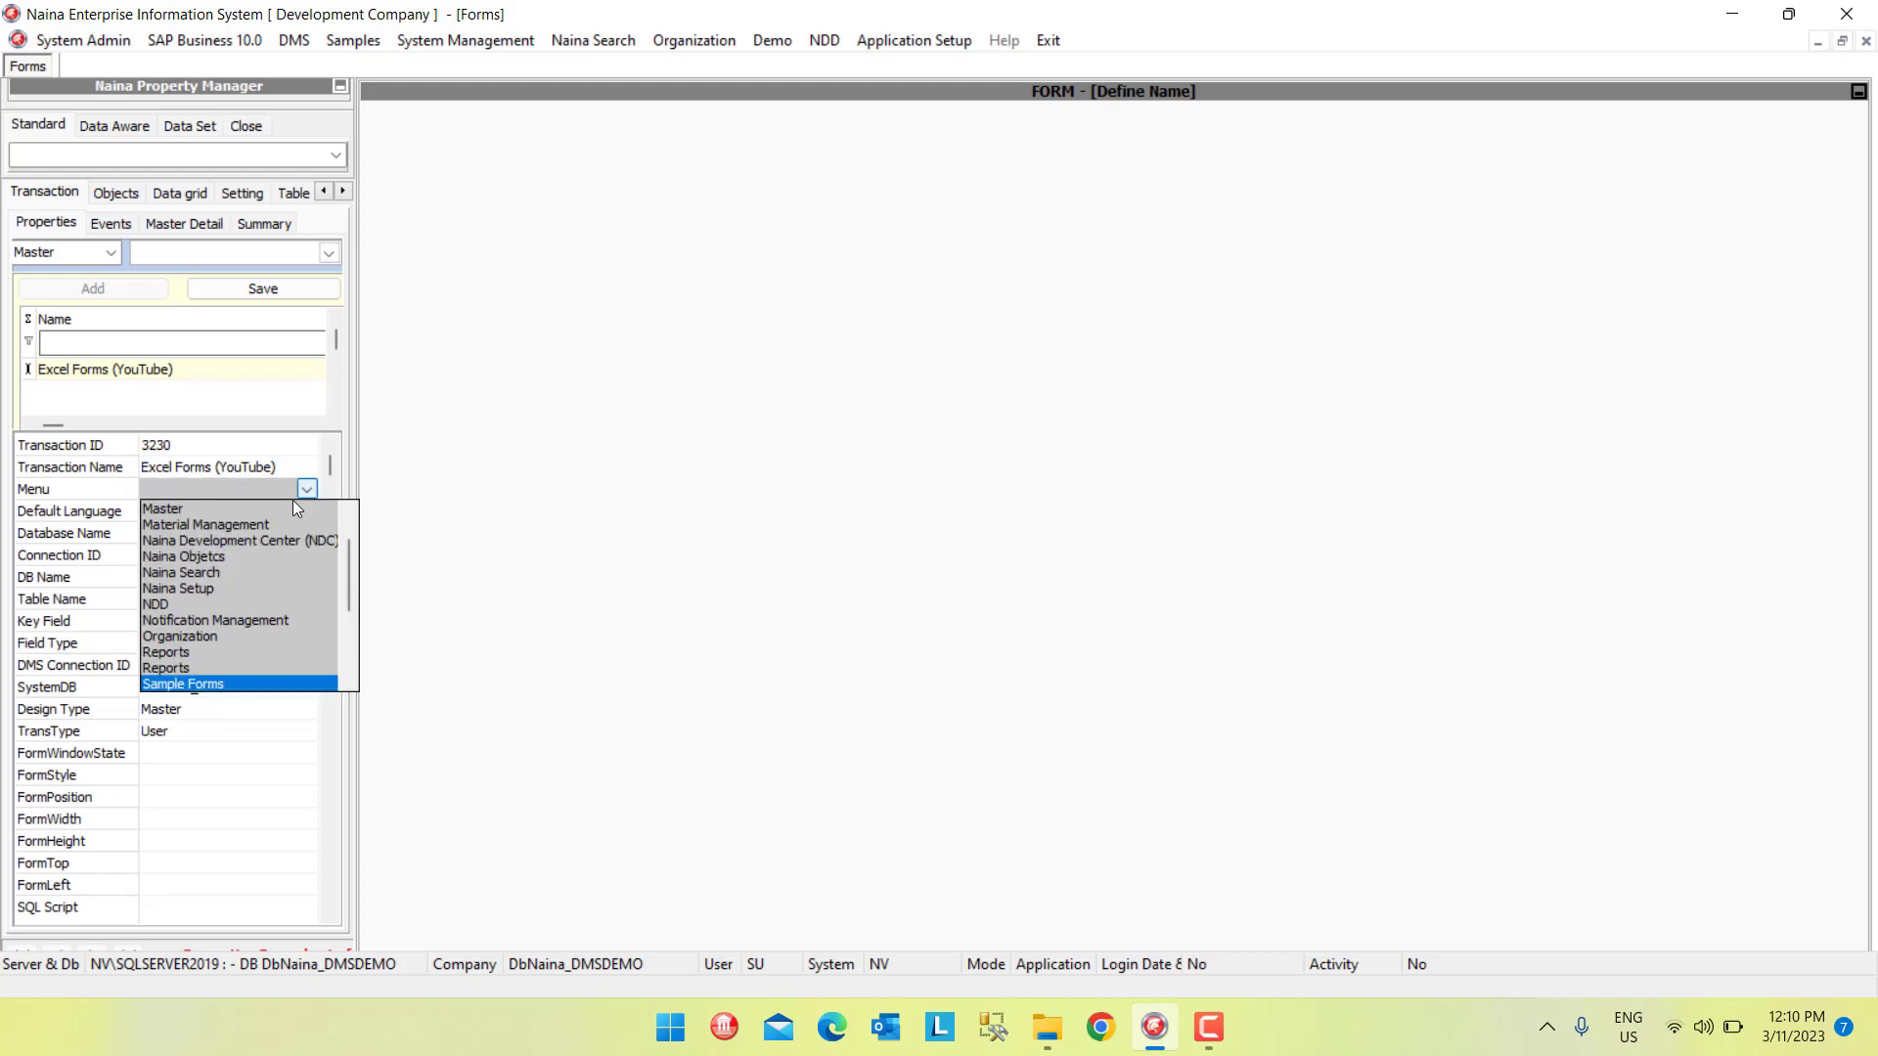
pyautogui.press('Return')
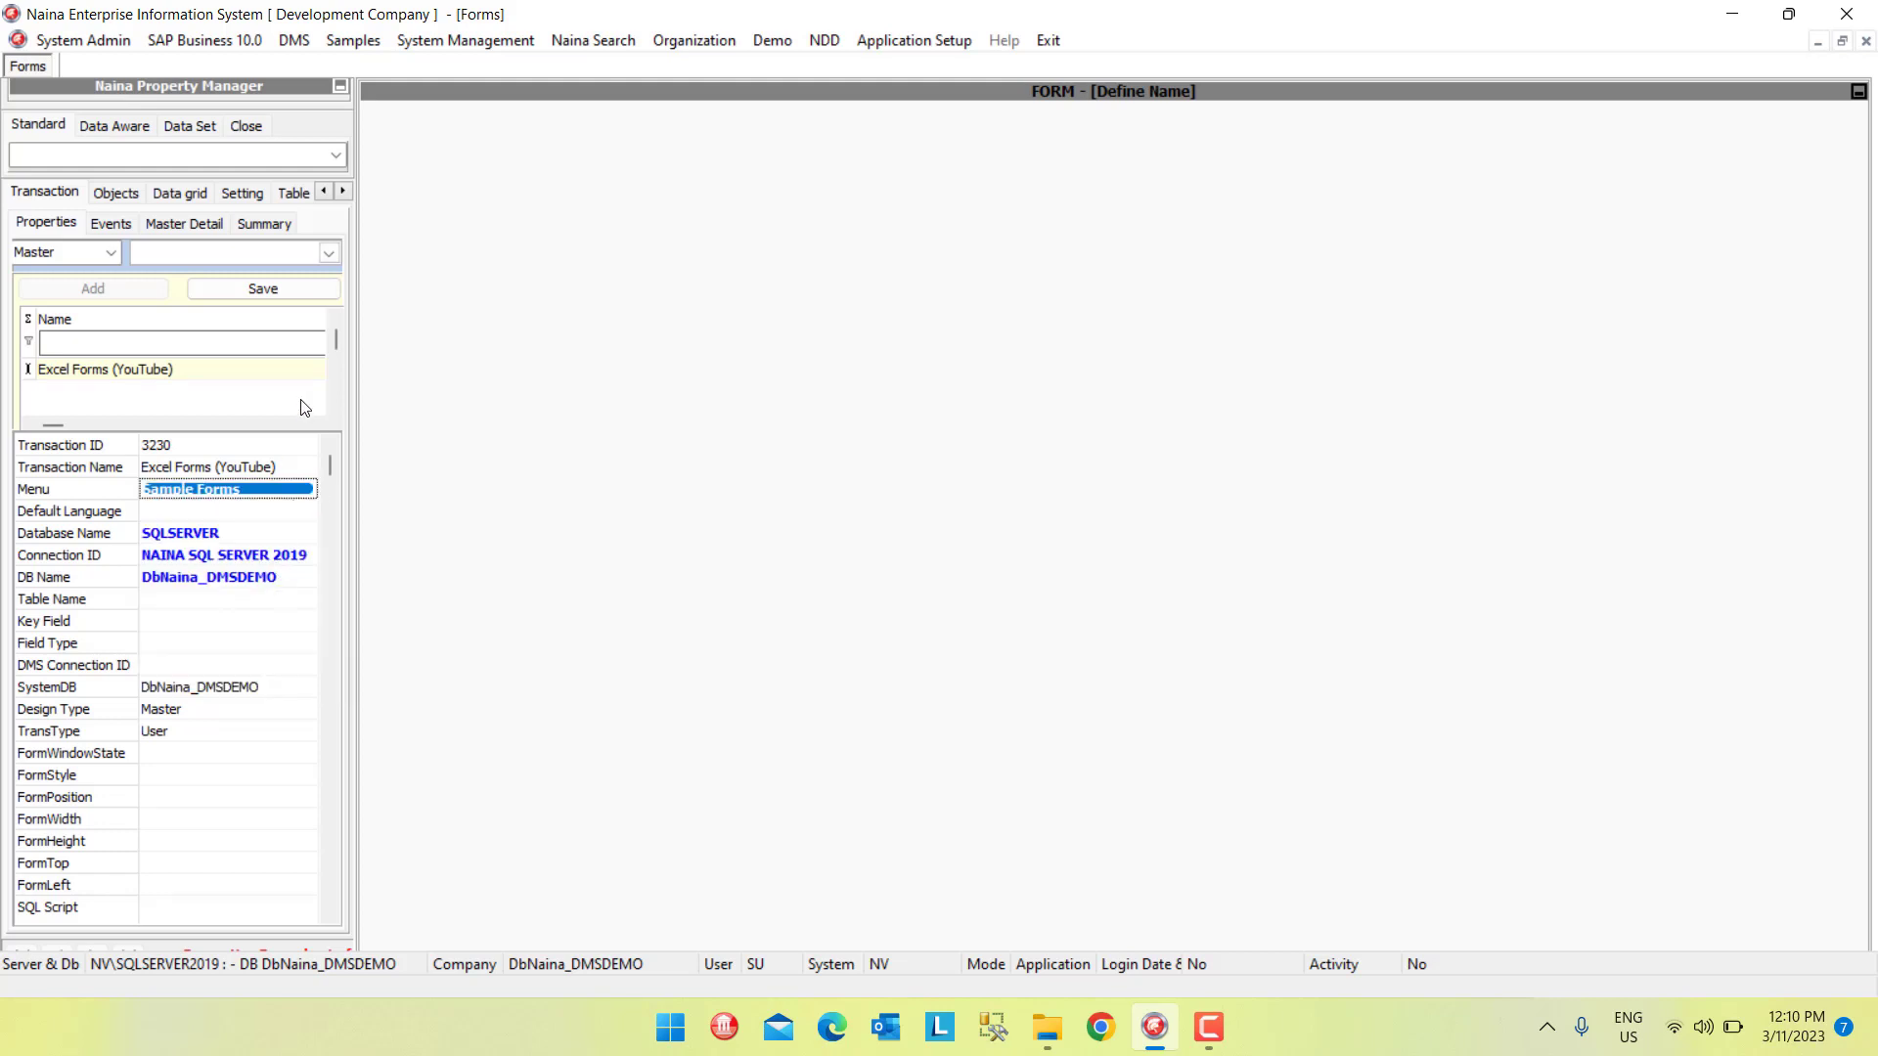
pyautogui.click(268, 290)
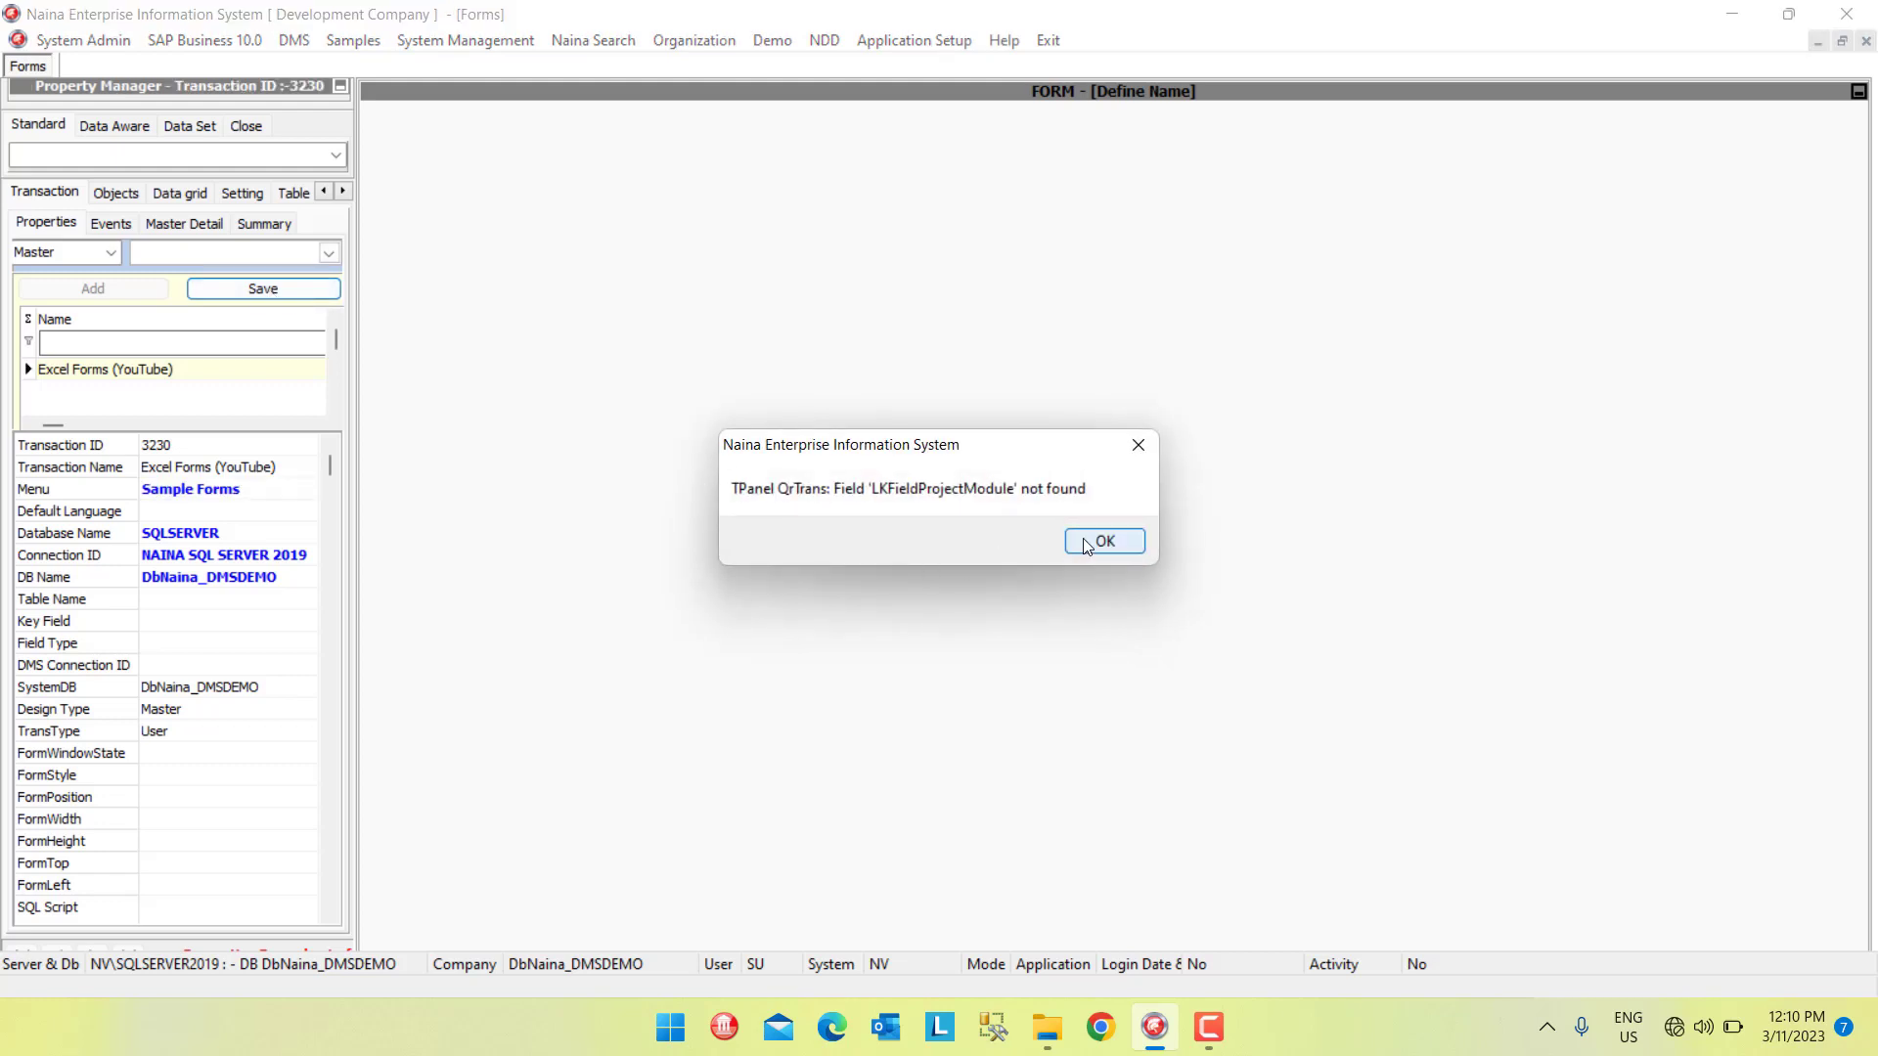
pyautogui.click(1083, 541)
# - Reassign the saved transaction to the Samples menu, save the change and check its entry there
pyautogui.click(304, 494)
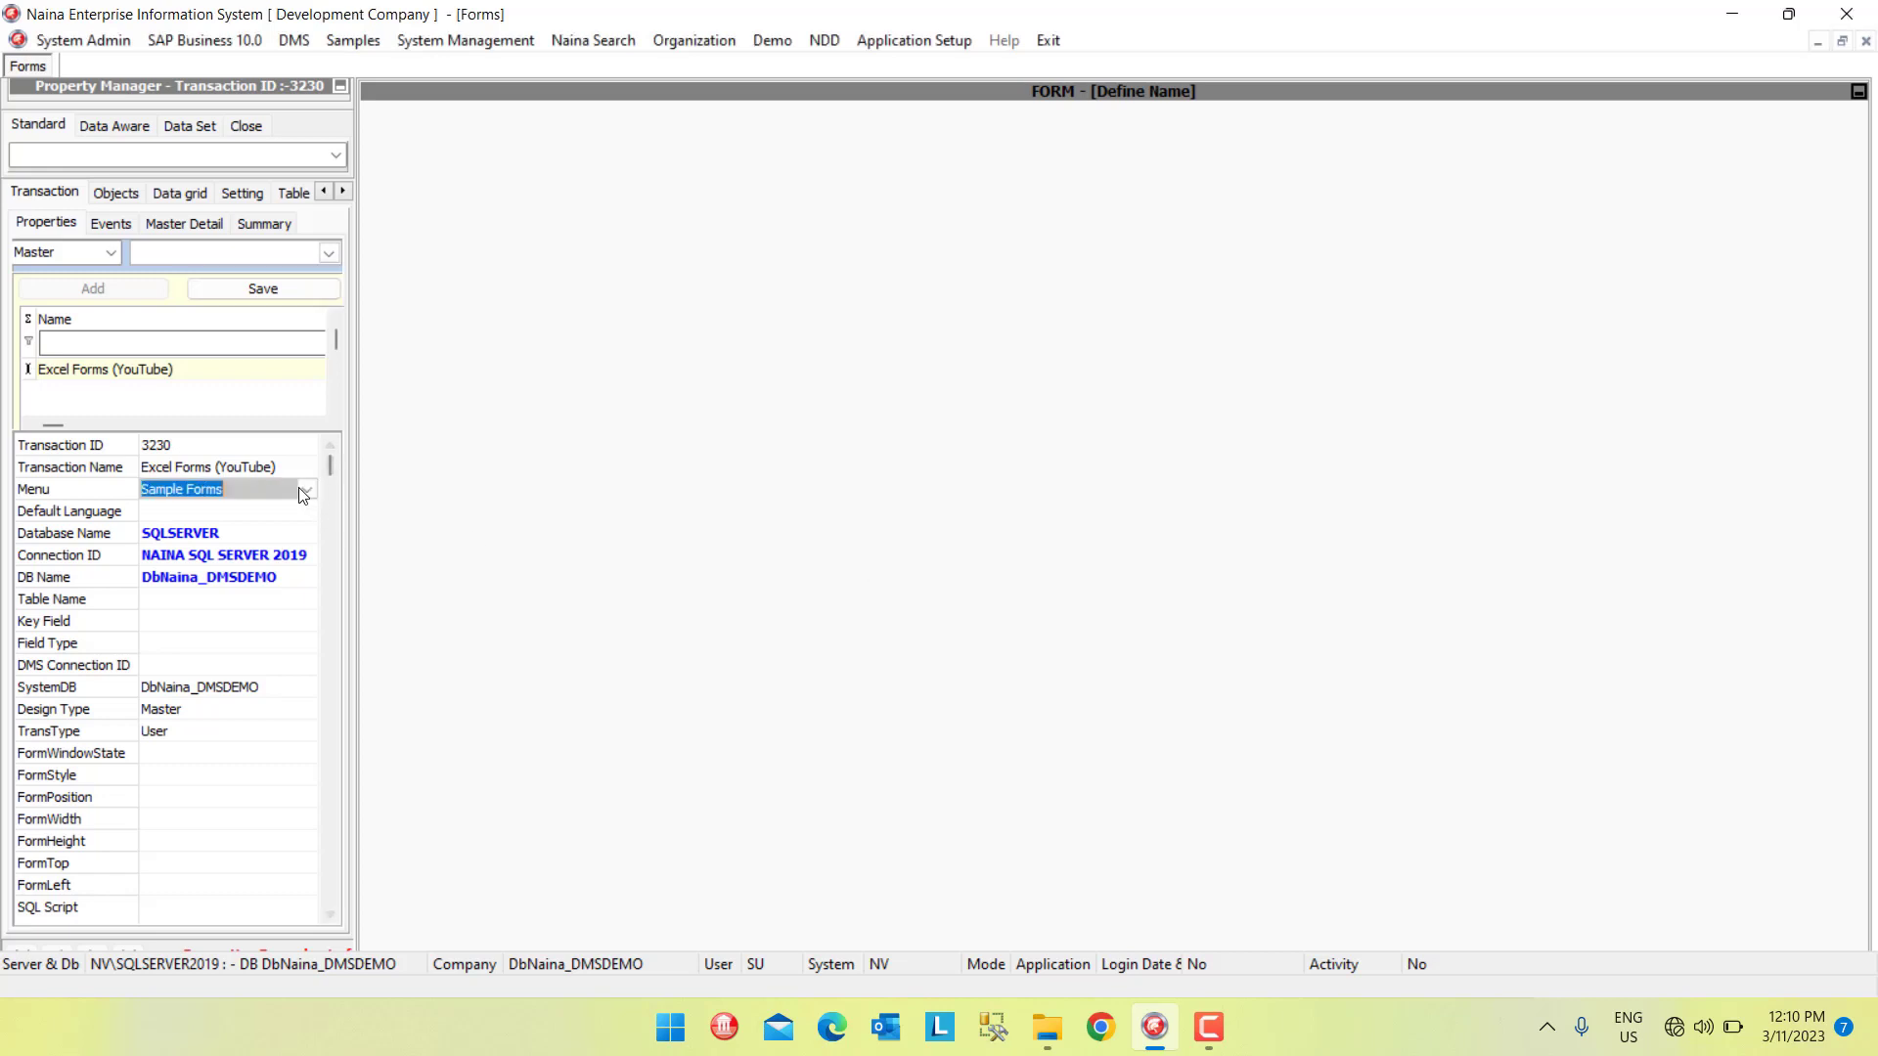
pyautogui.click(303, 490)
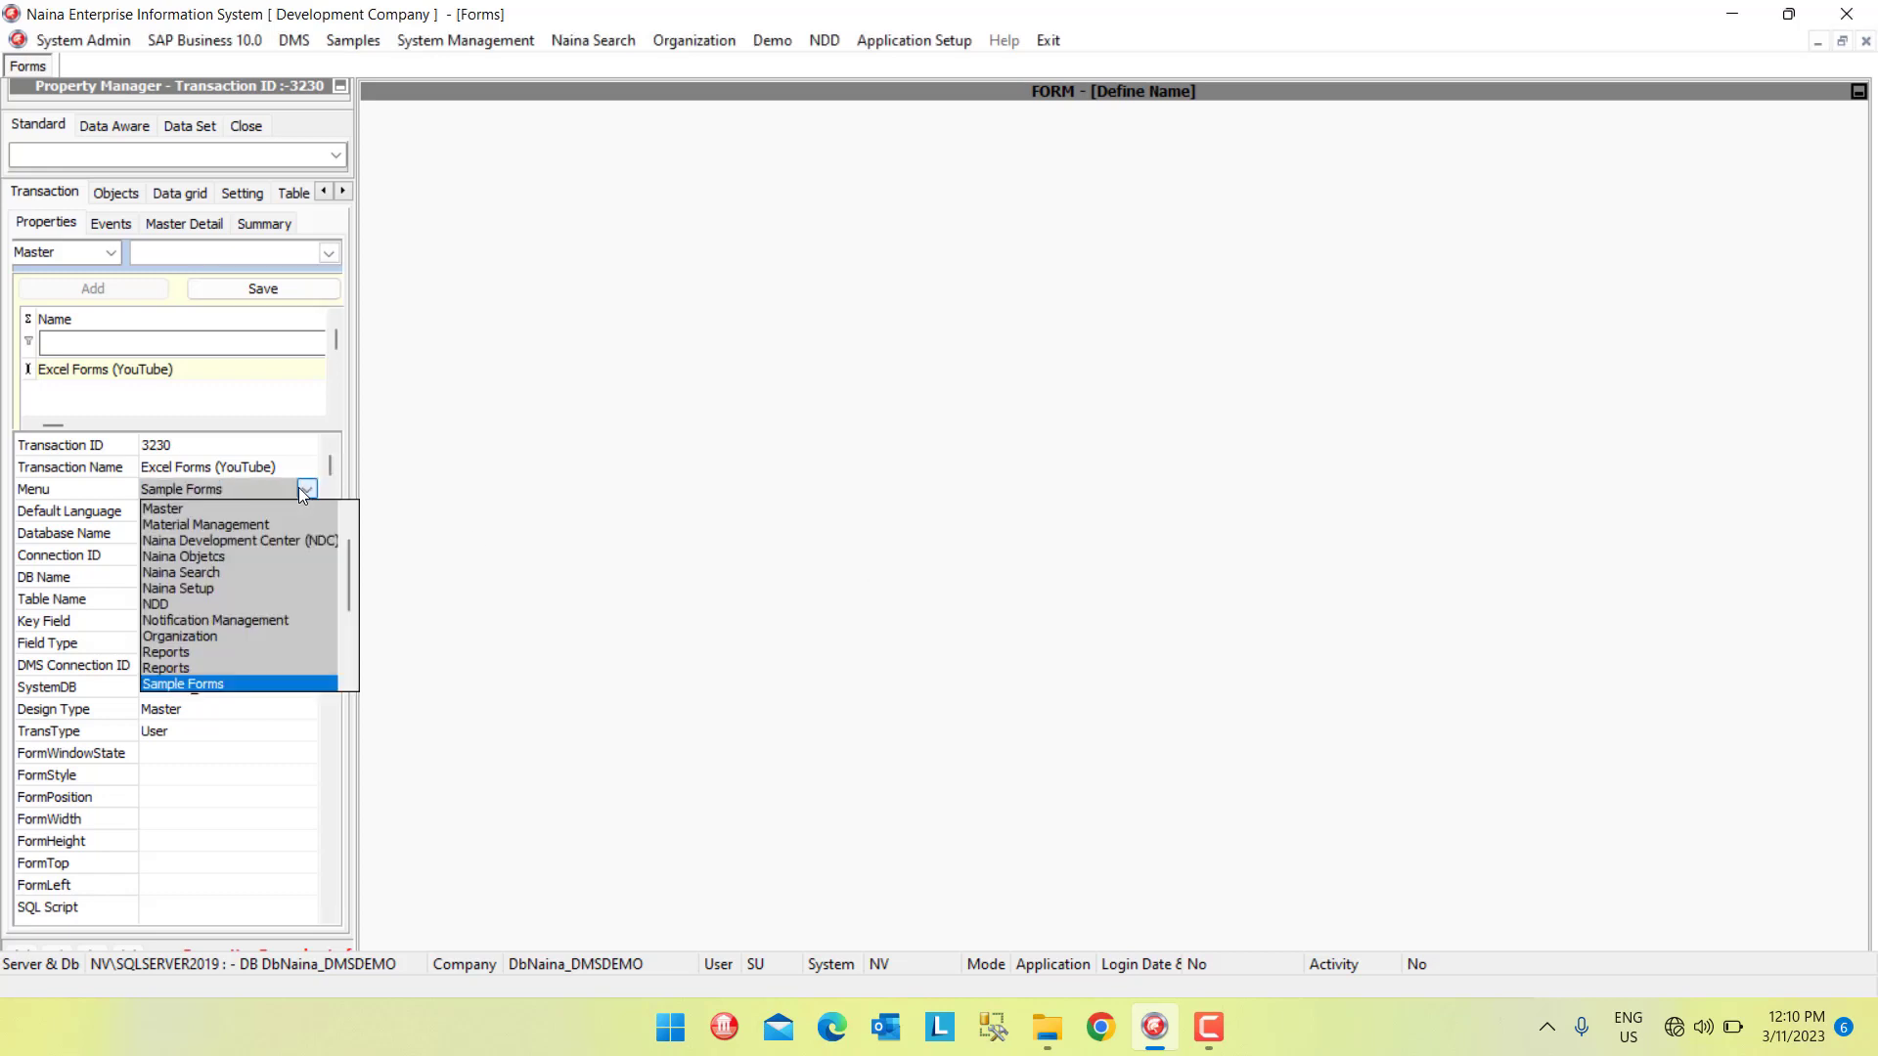
pyautogui.press('Down')
pyautogui.press('Return')
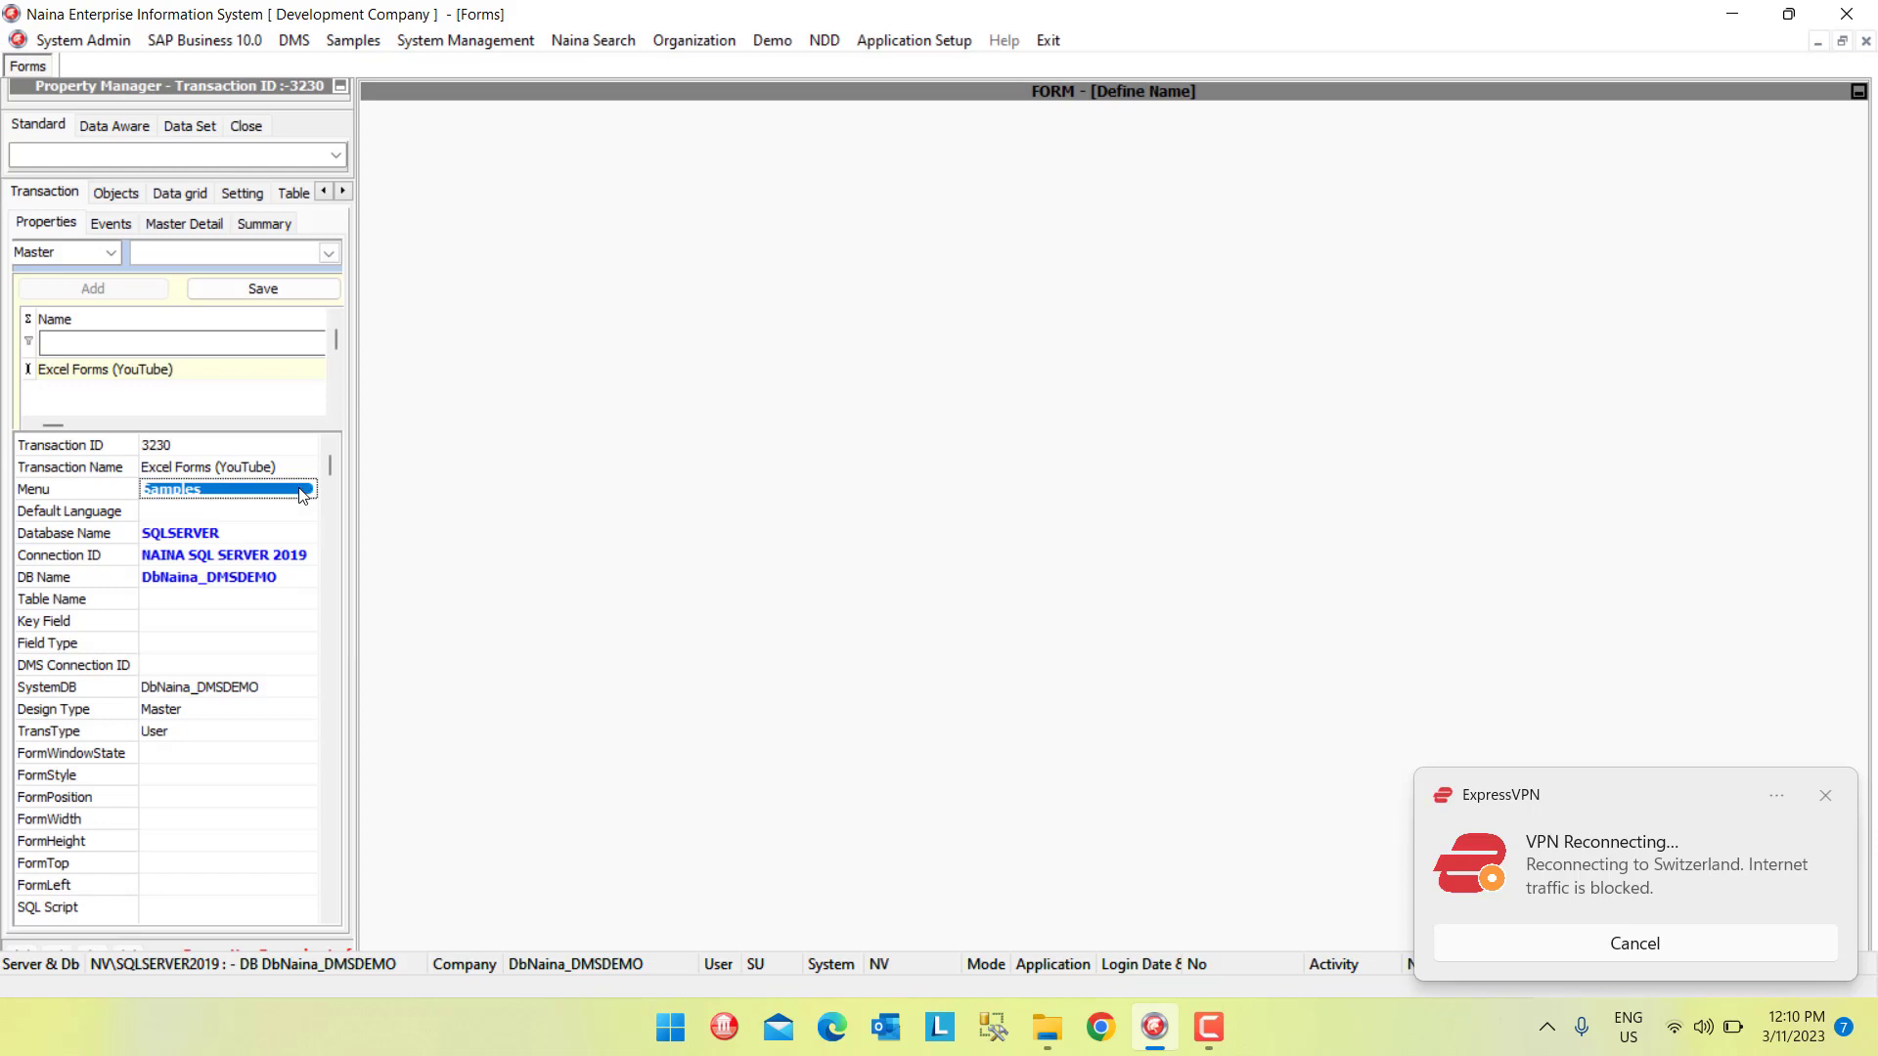
pyautogui.click(270, 294)
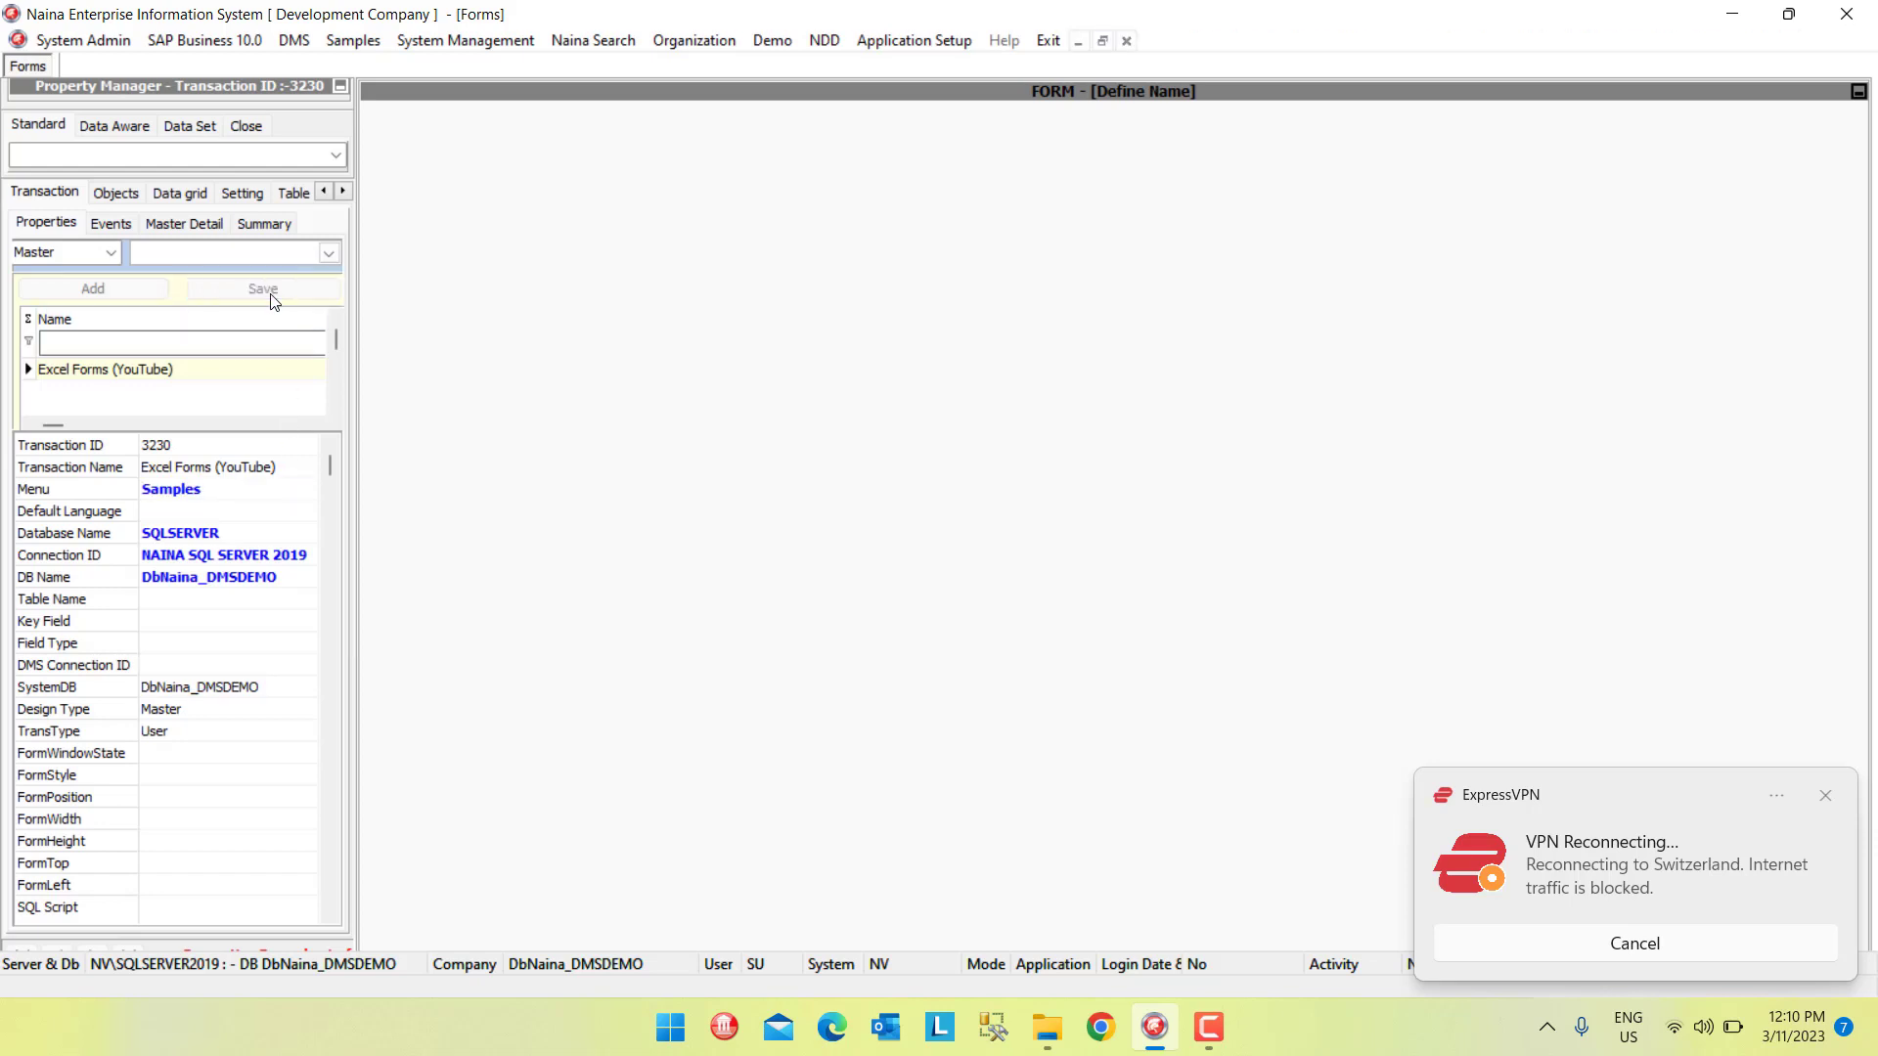
pyautogui.click(353, 40)
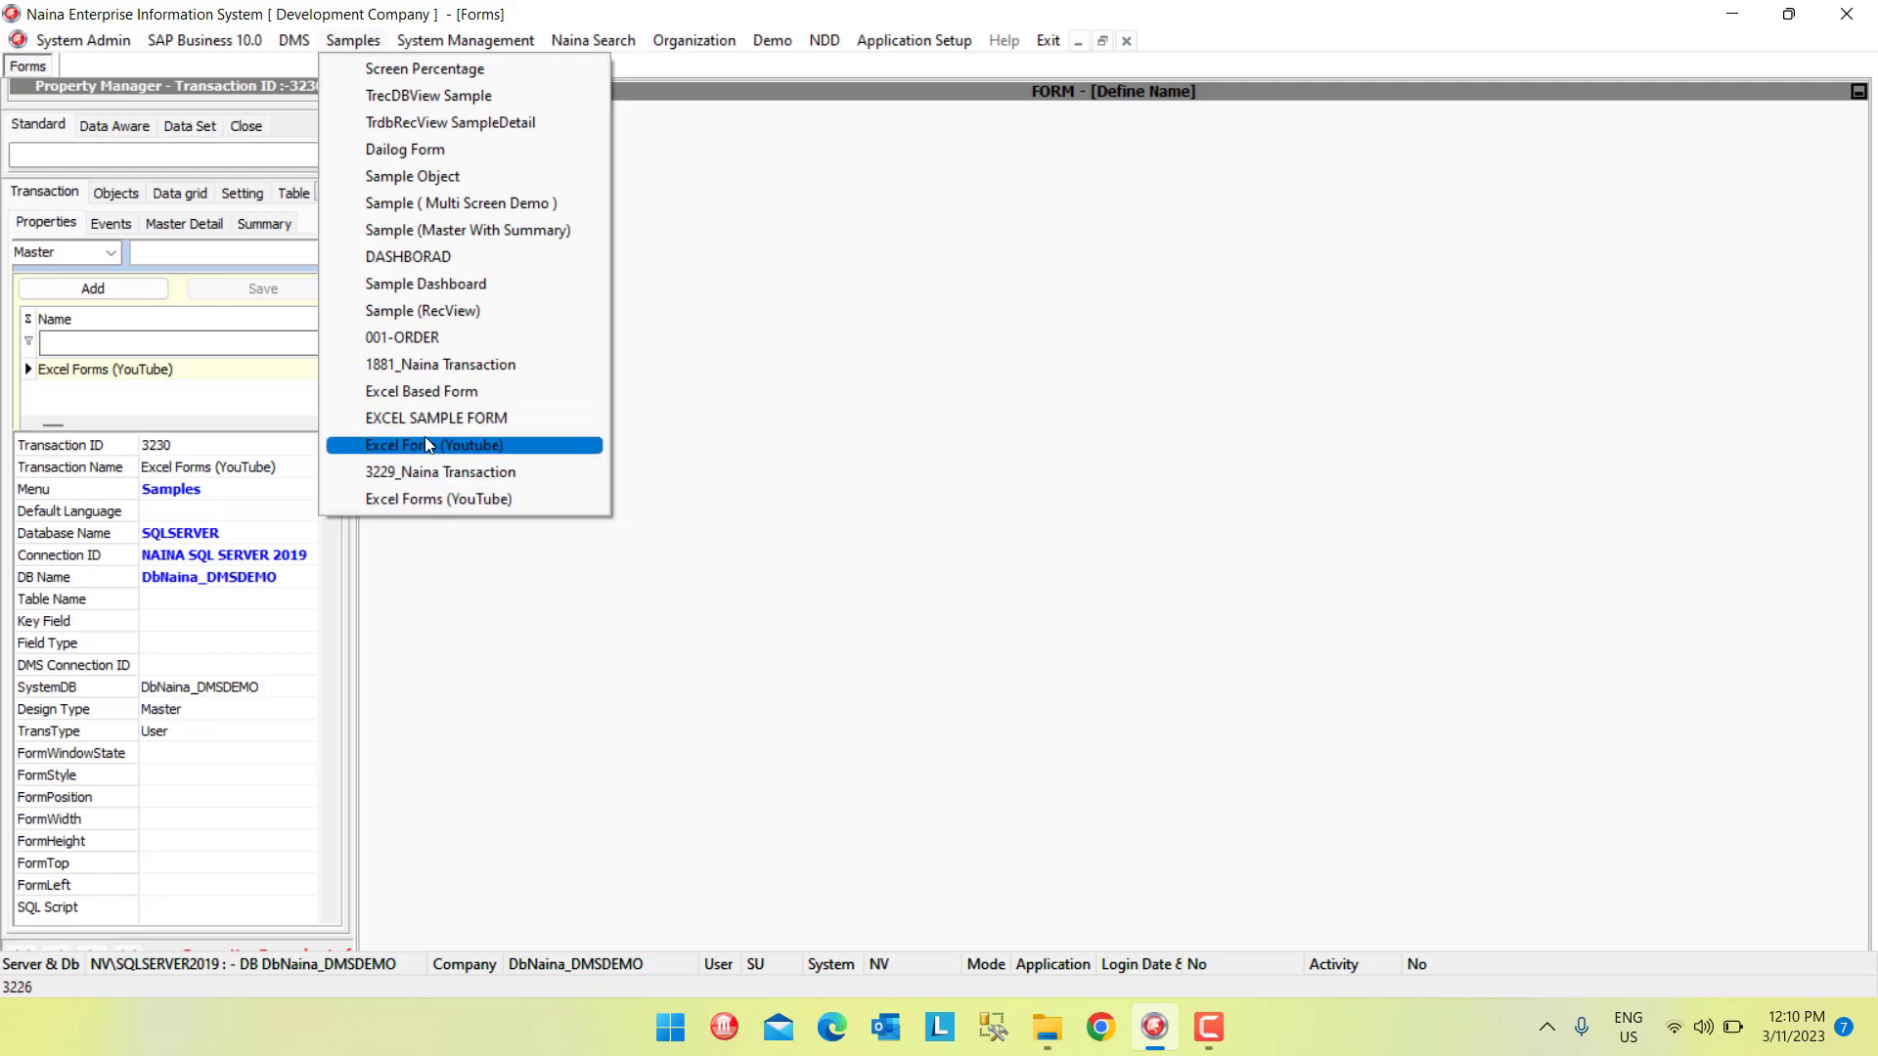
pyautogui.click(442, 490)
pyautogui.click(284, 687)
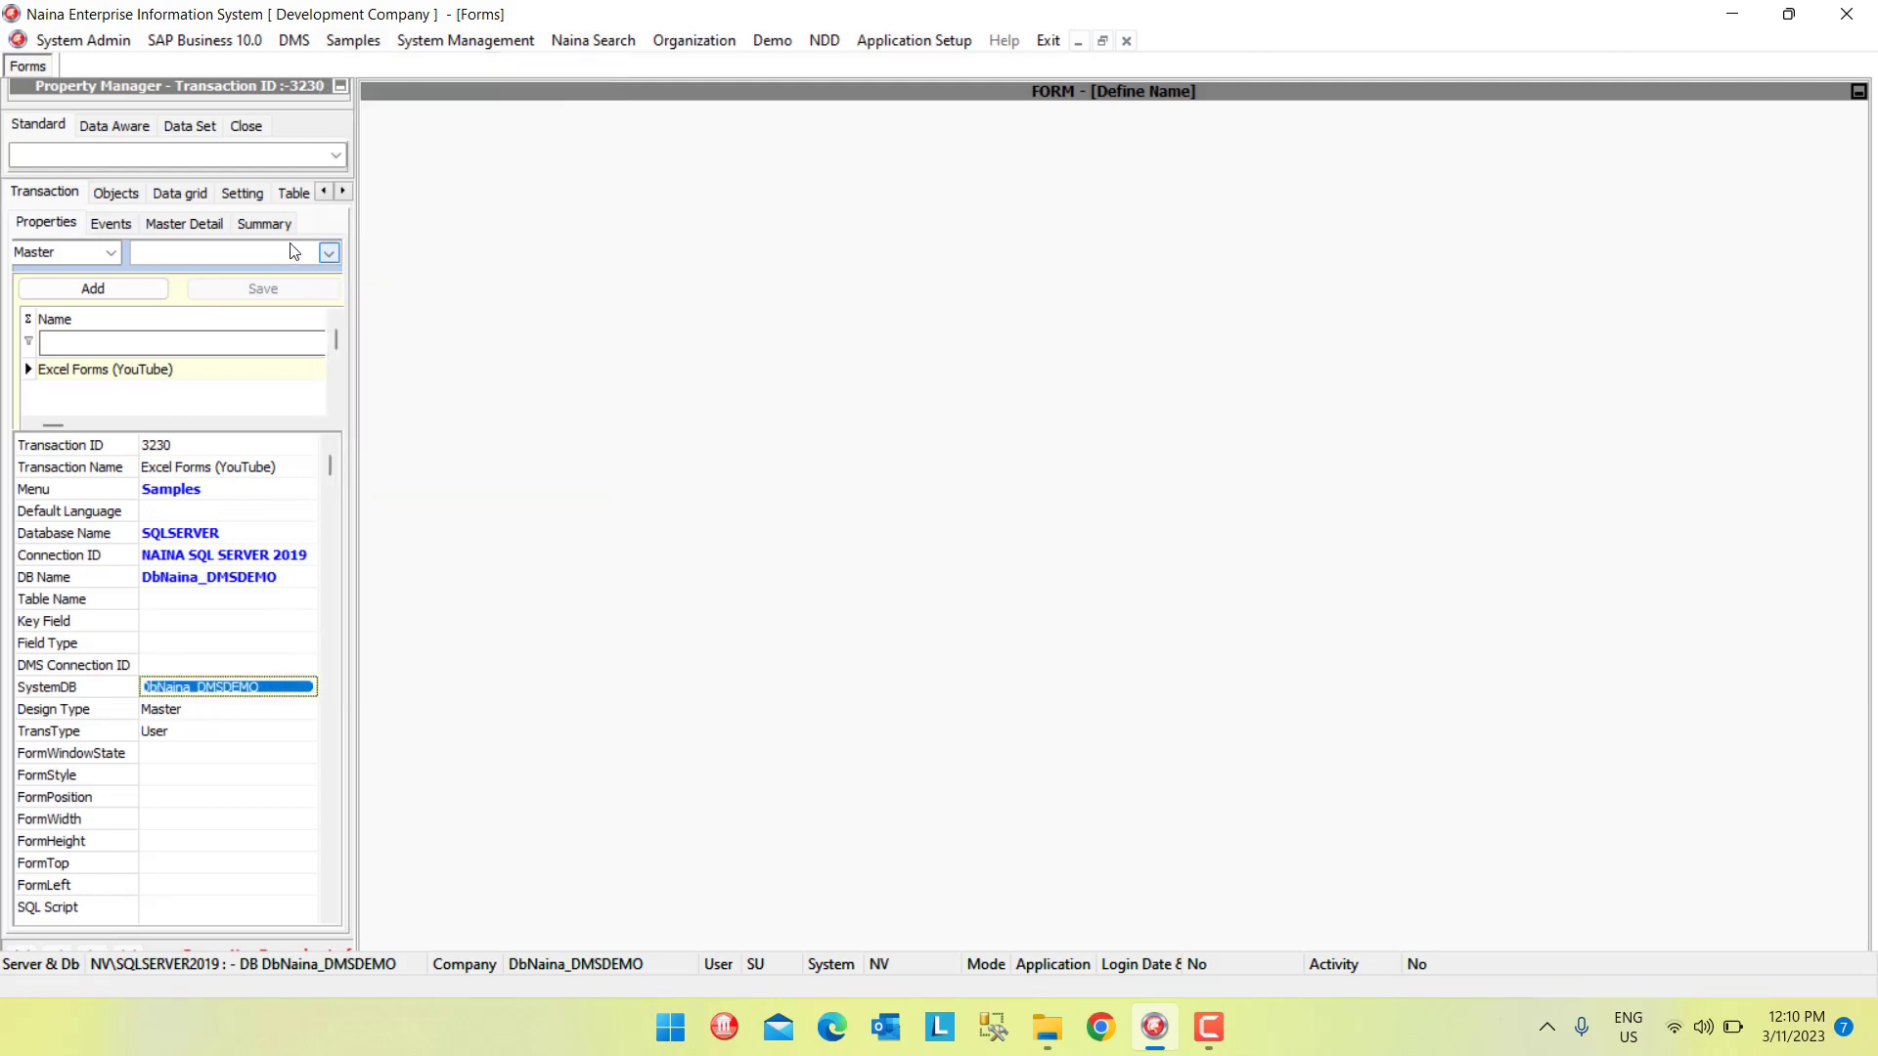
# - In the table settings, enable Add Primary Key, Auto and Data, and choose 3 Field x 1 Raw as the field layout
pyautogui.click(293, 193)
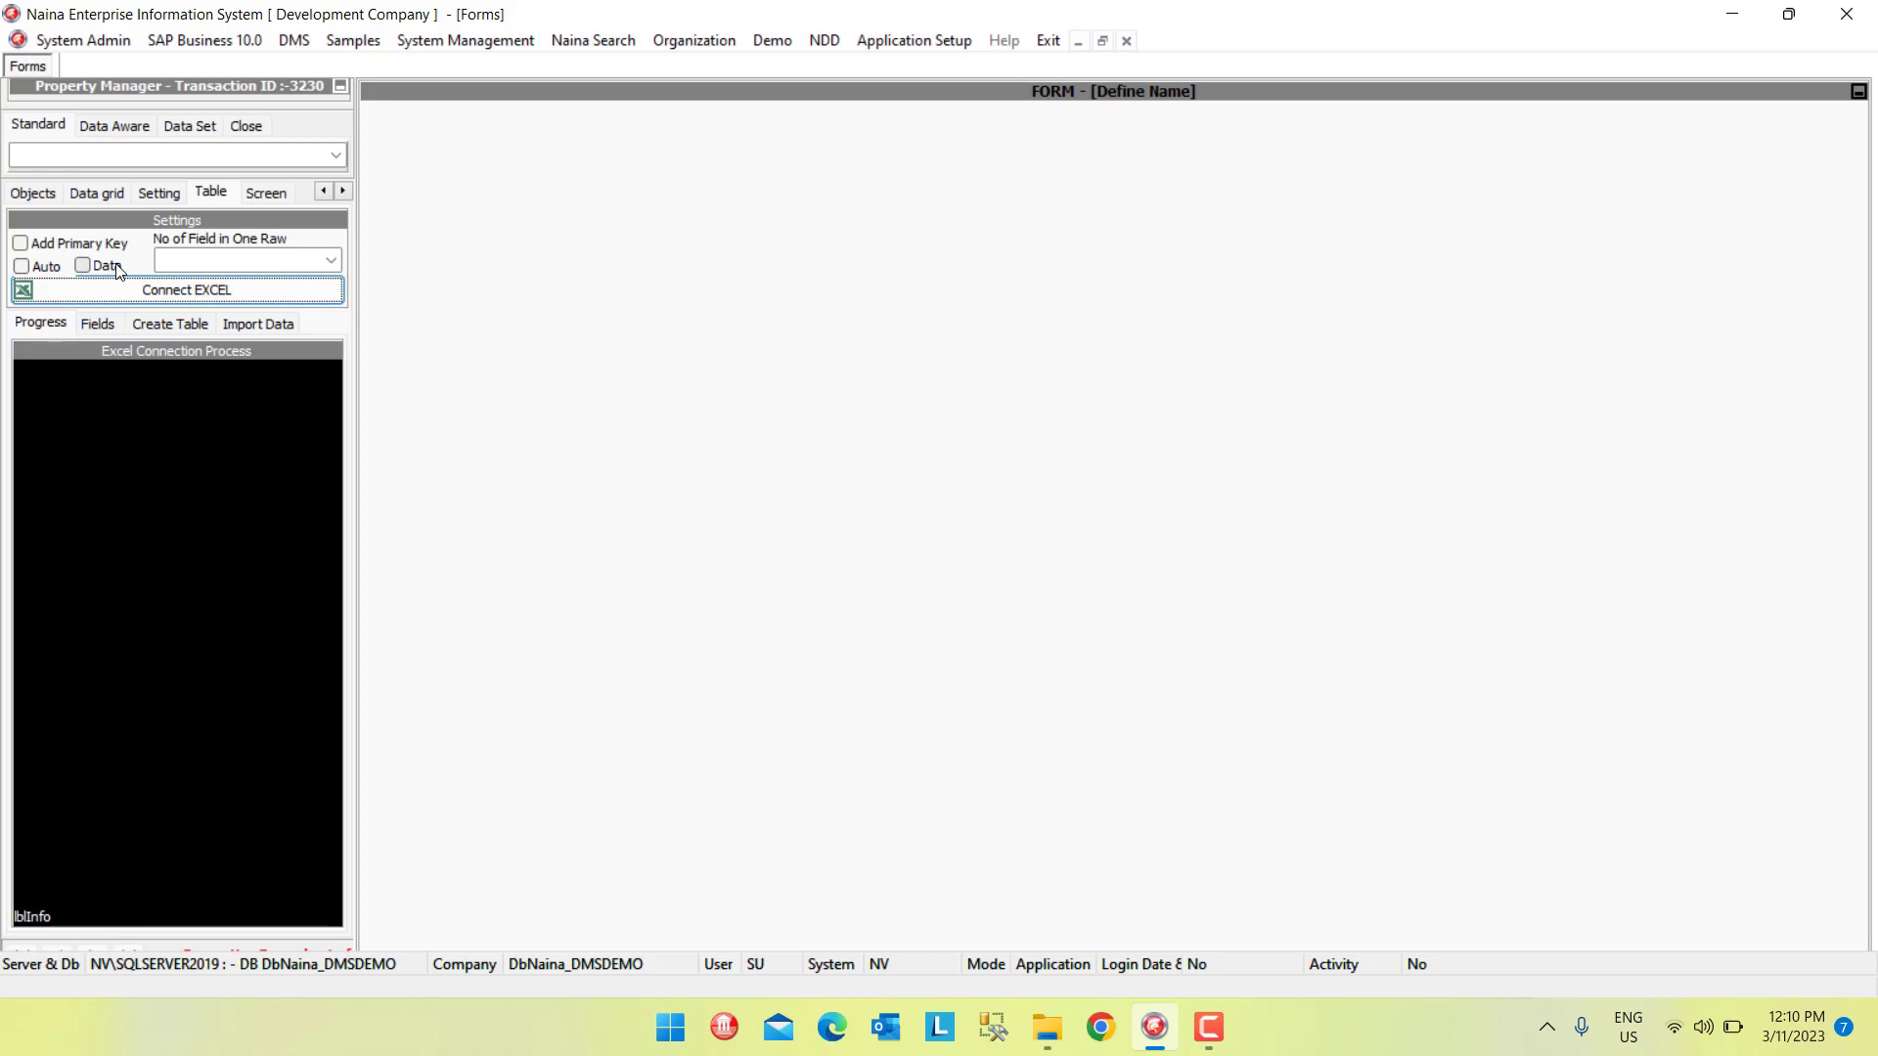
pyautogui.click(44, 243)
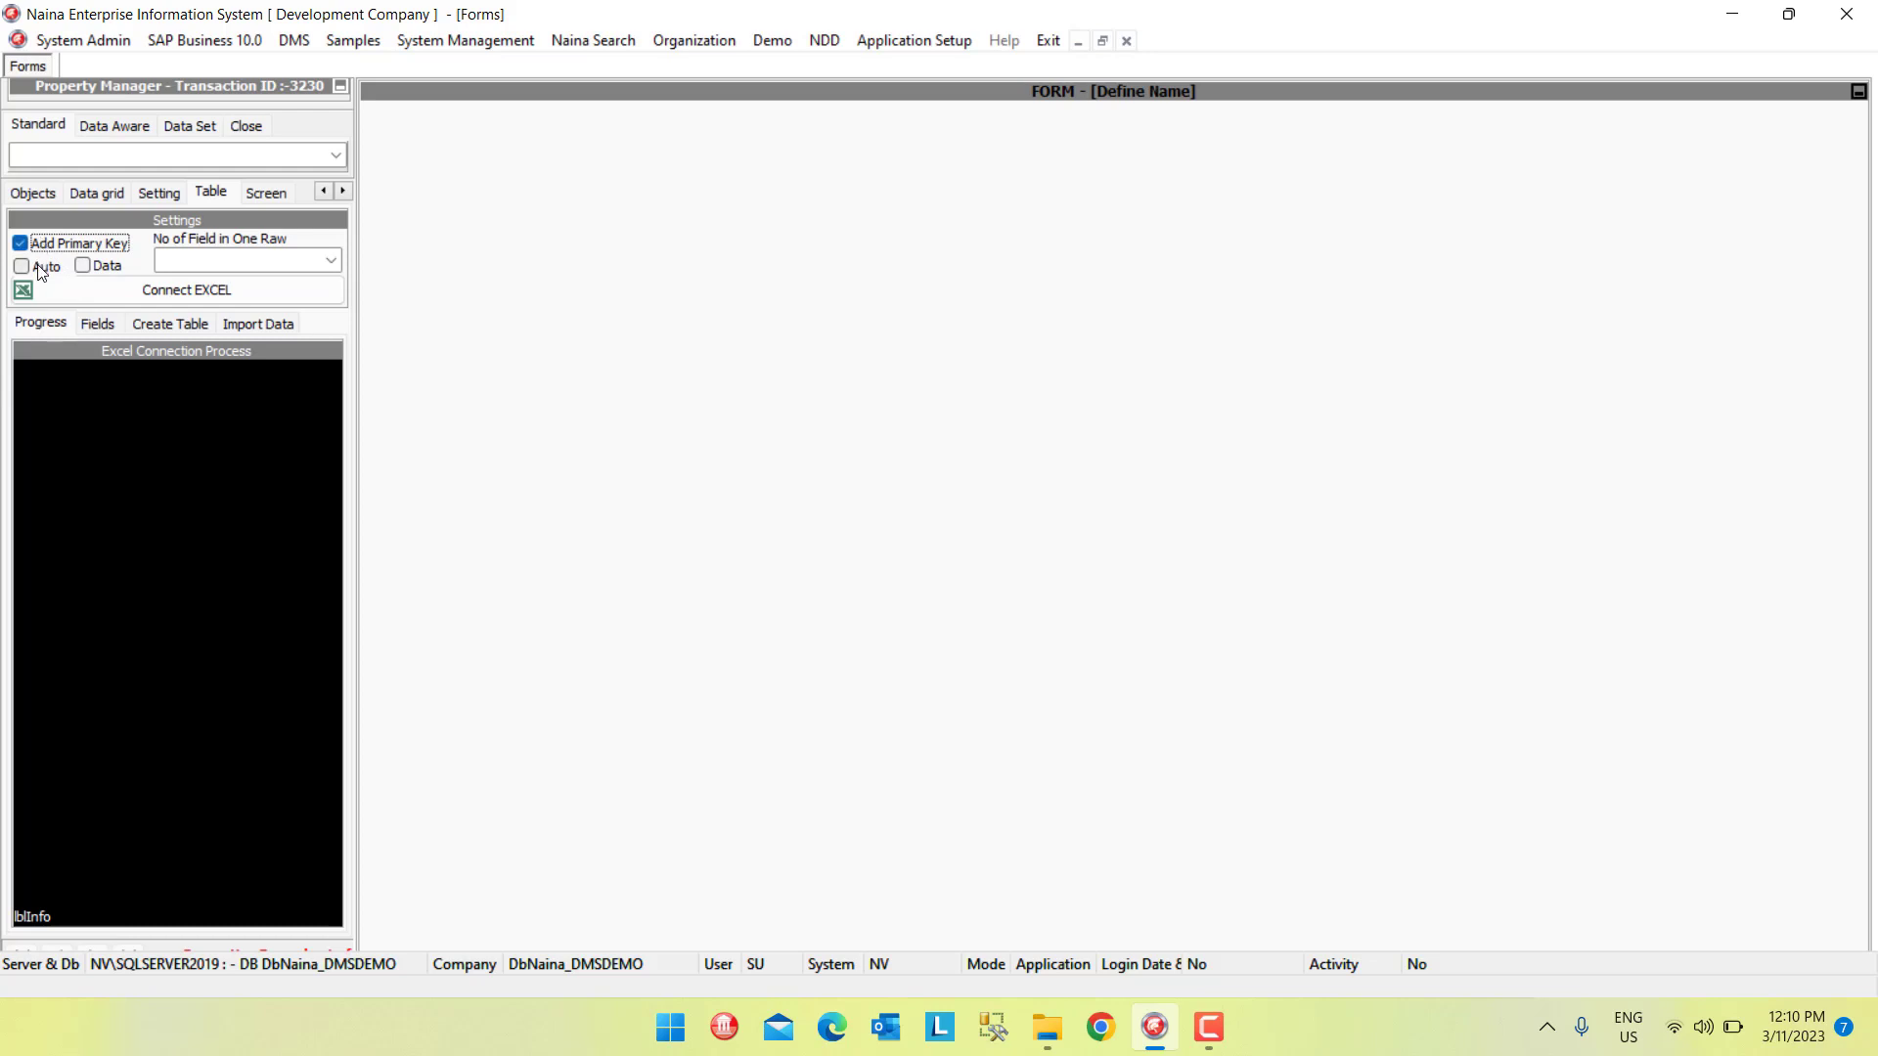
pyautogui.click(40, 268)
pyautogui.click(103, 267)
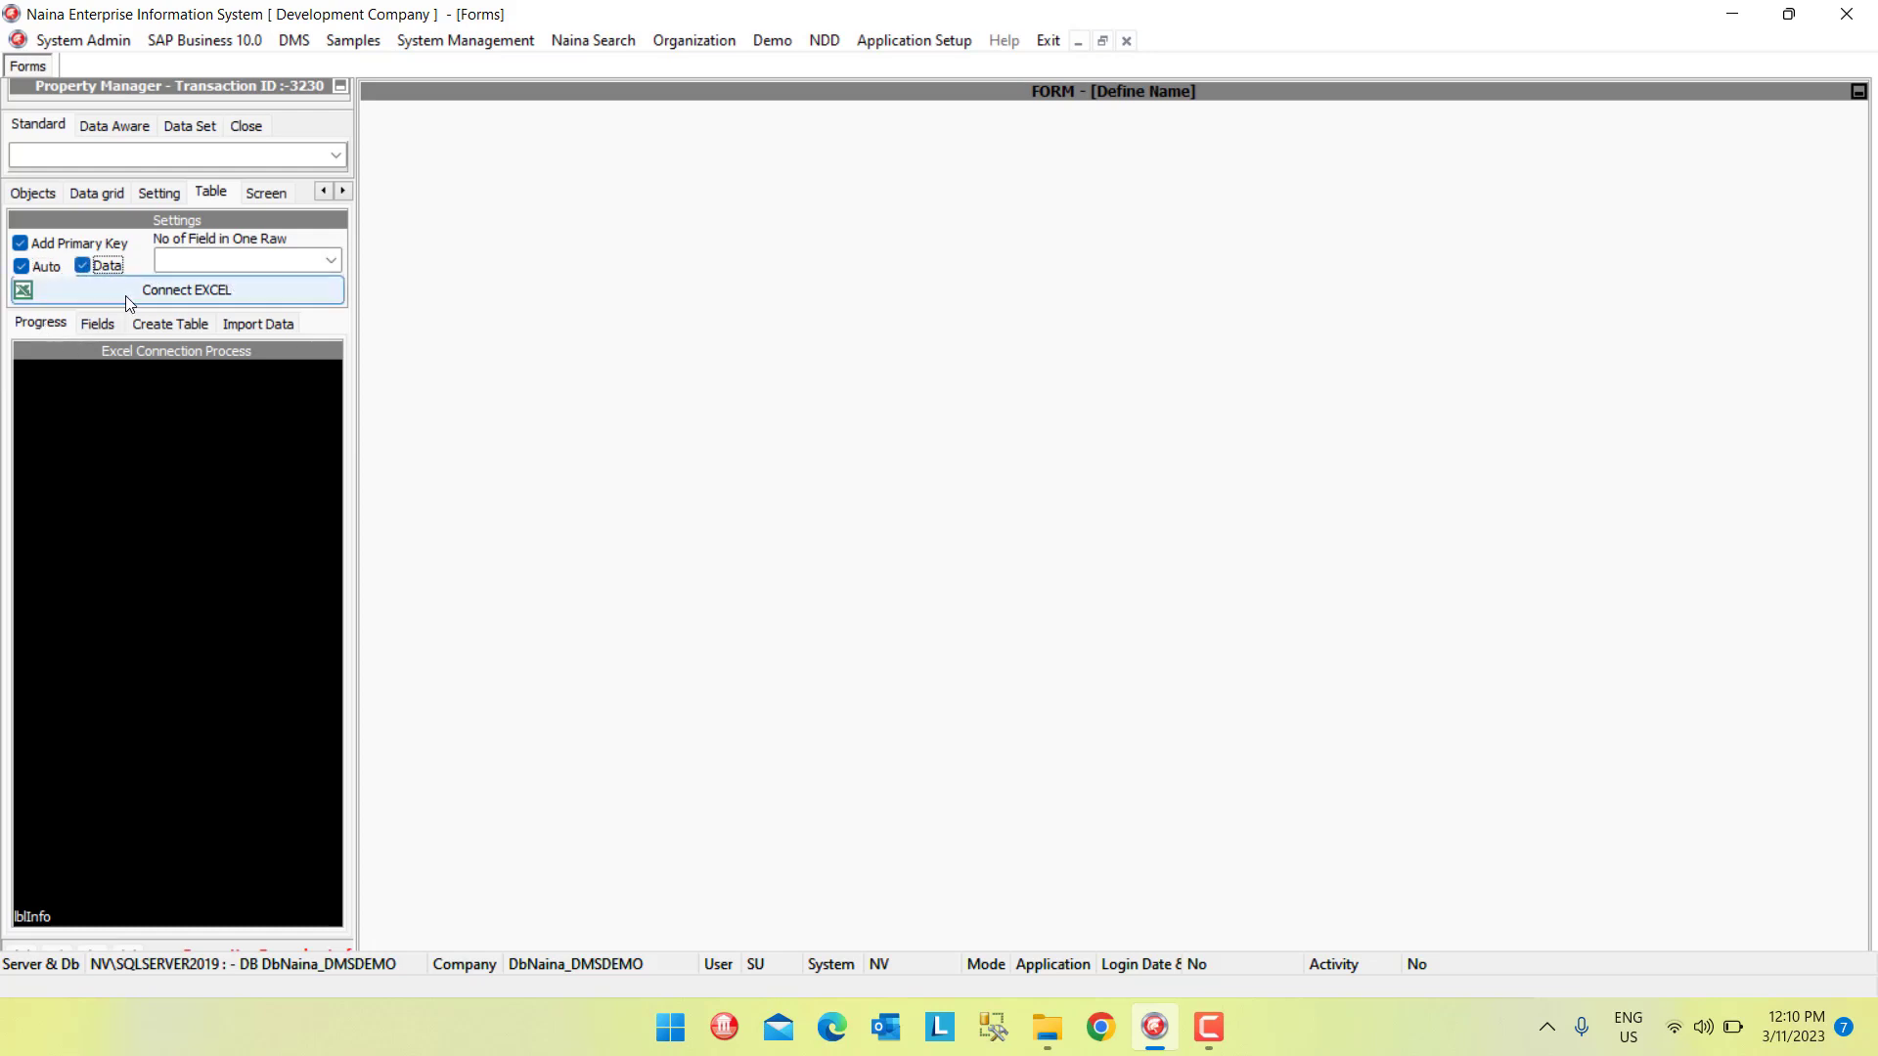
pyautogui.click(333, 261)
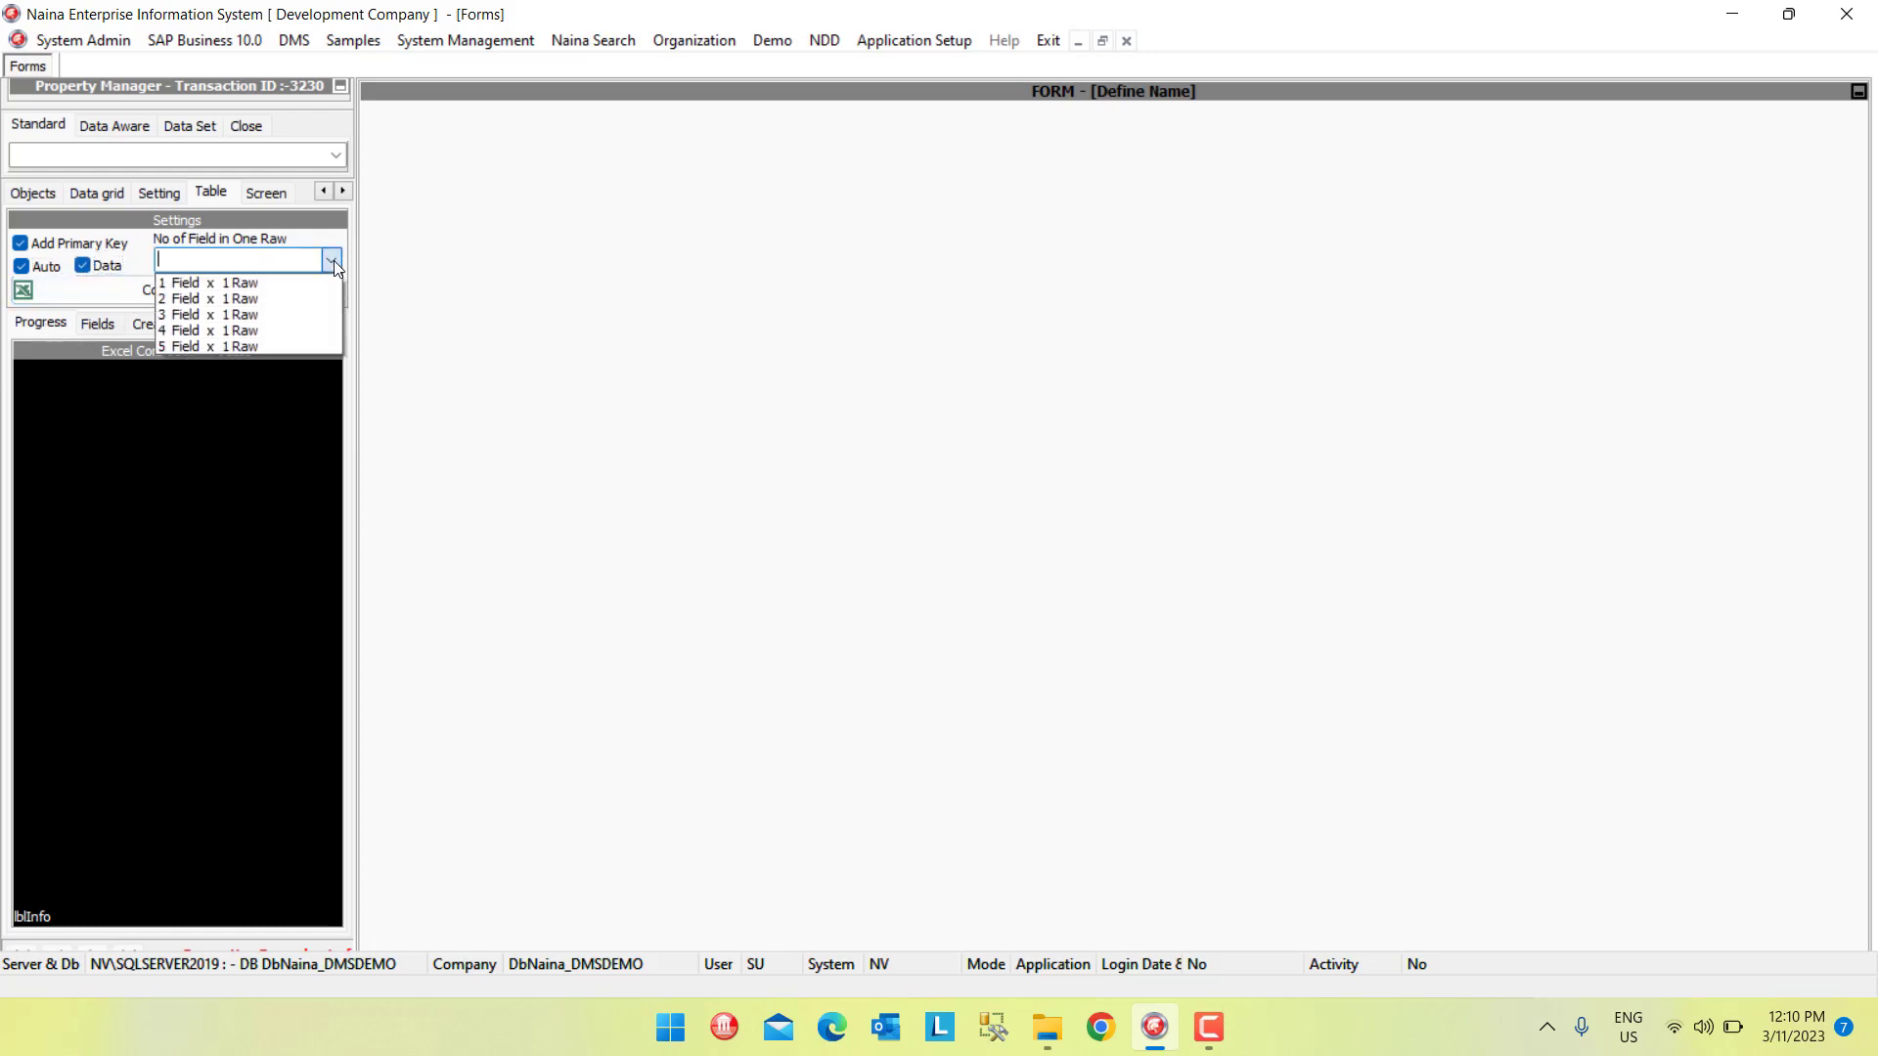
pyautogui.click(296, 315)
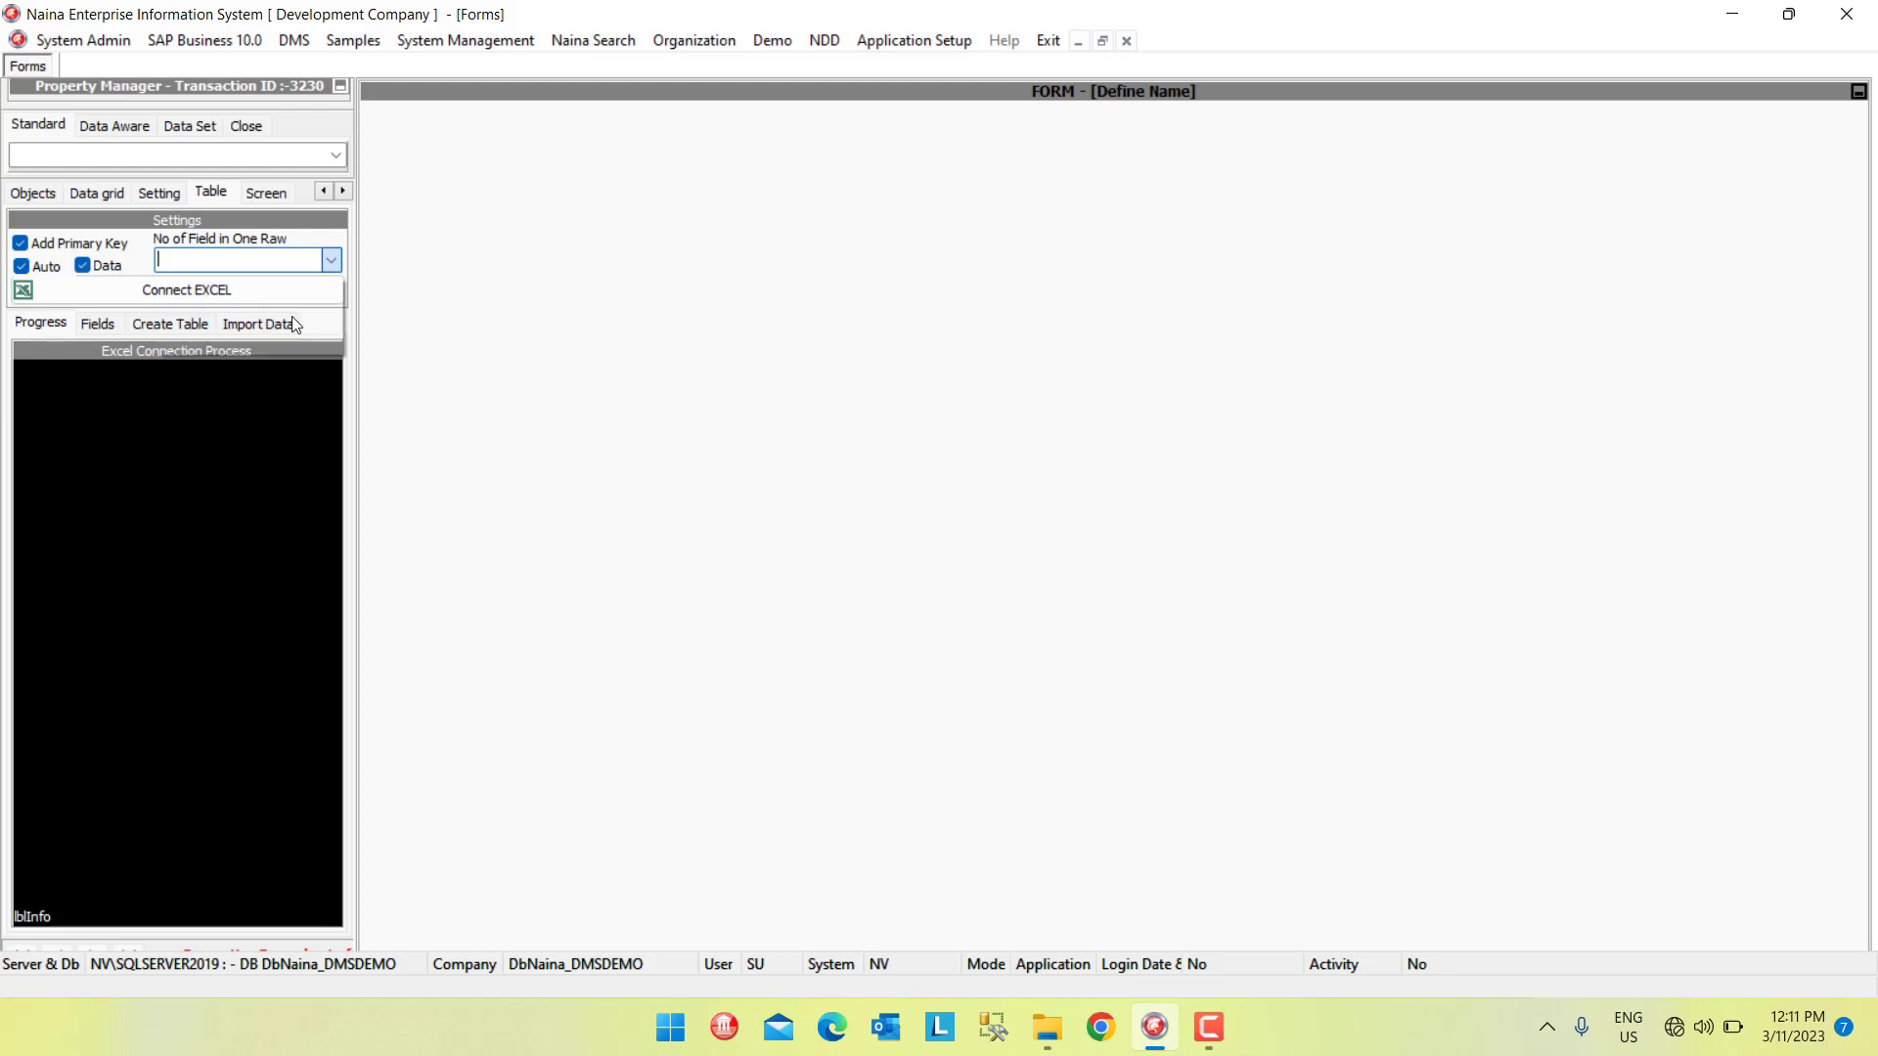
# - Try to connect the 164 KB FinancialSample Excel file to the transaction, importing its fields and creating the table
pyautogui.click(235, 290)
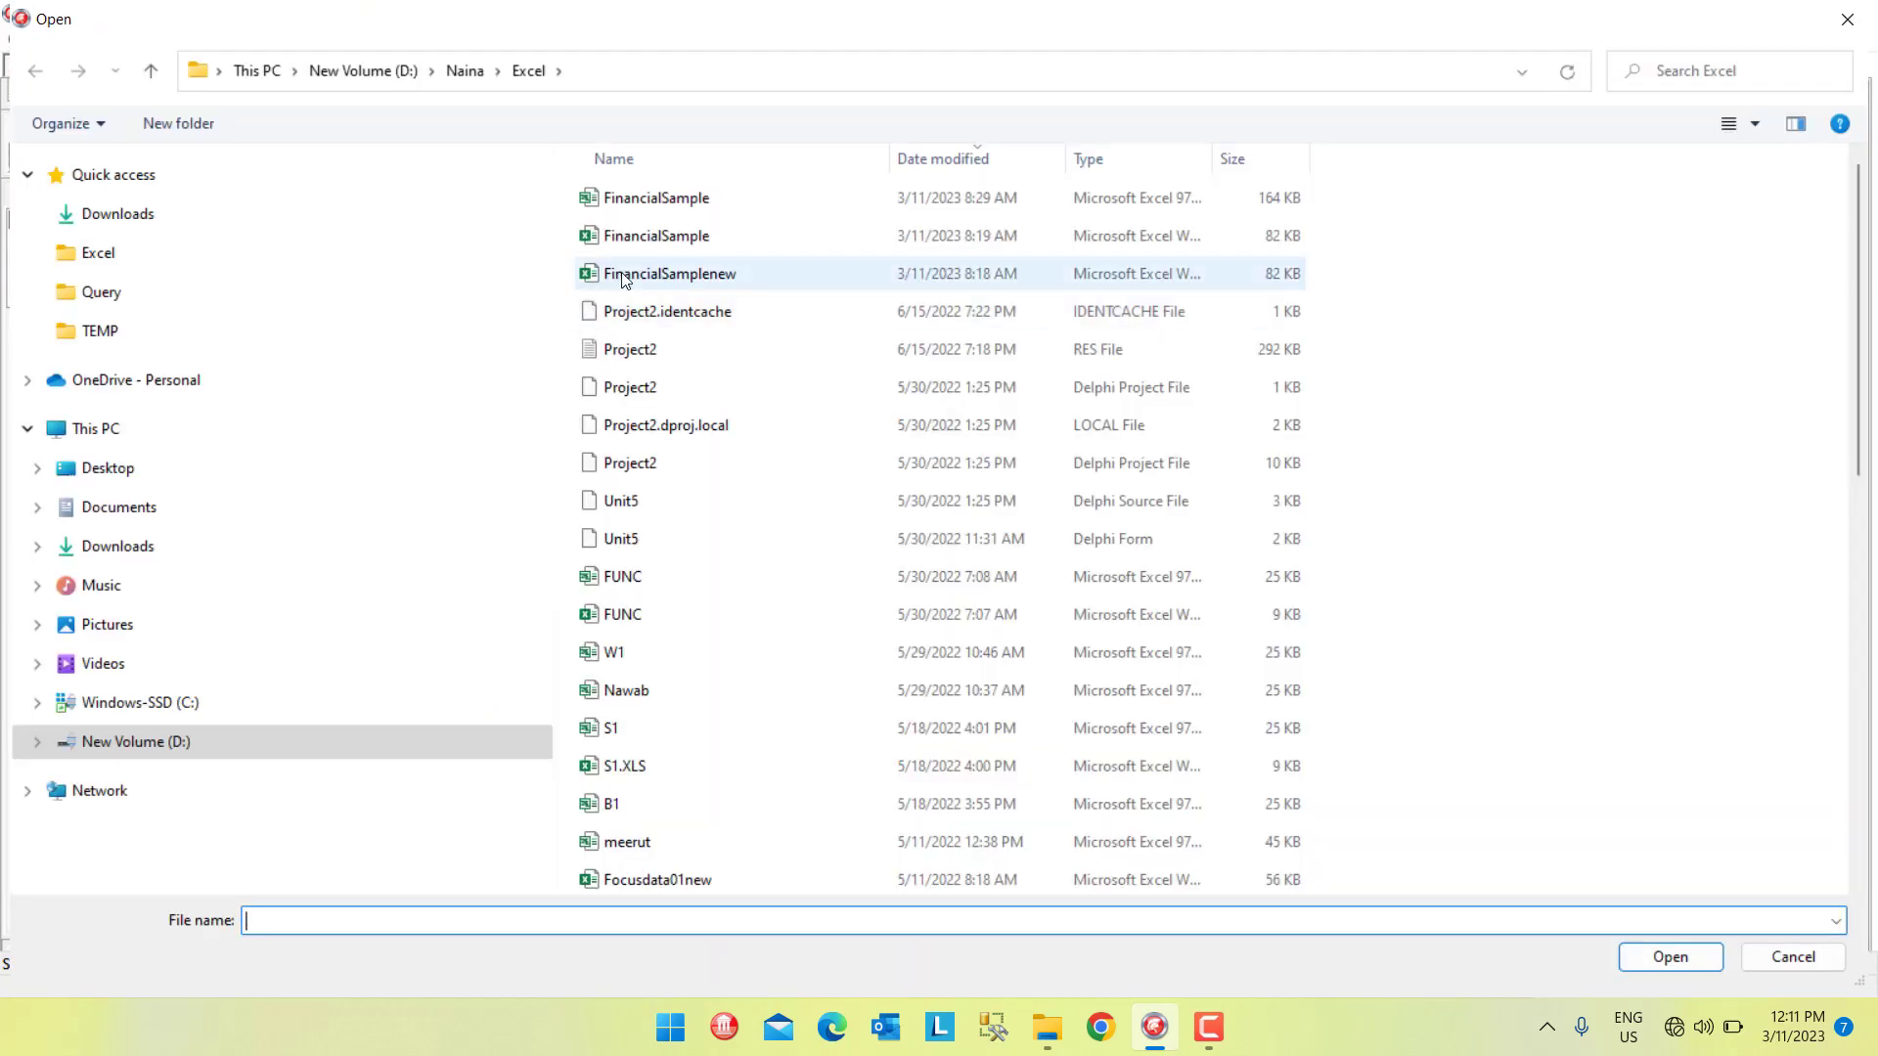
pyautogui.doubleClick(658, 198)
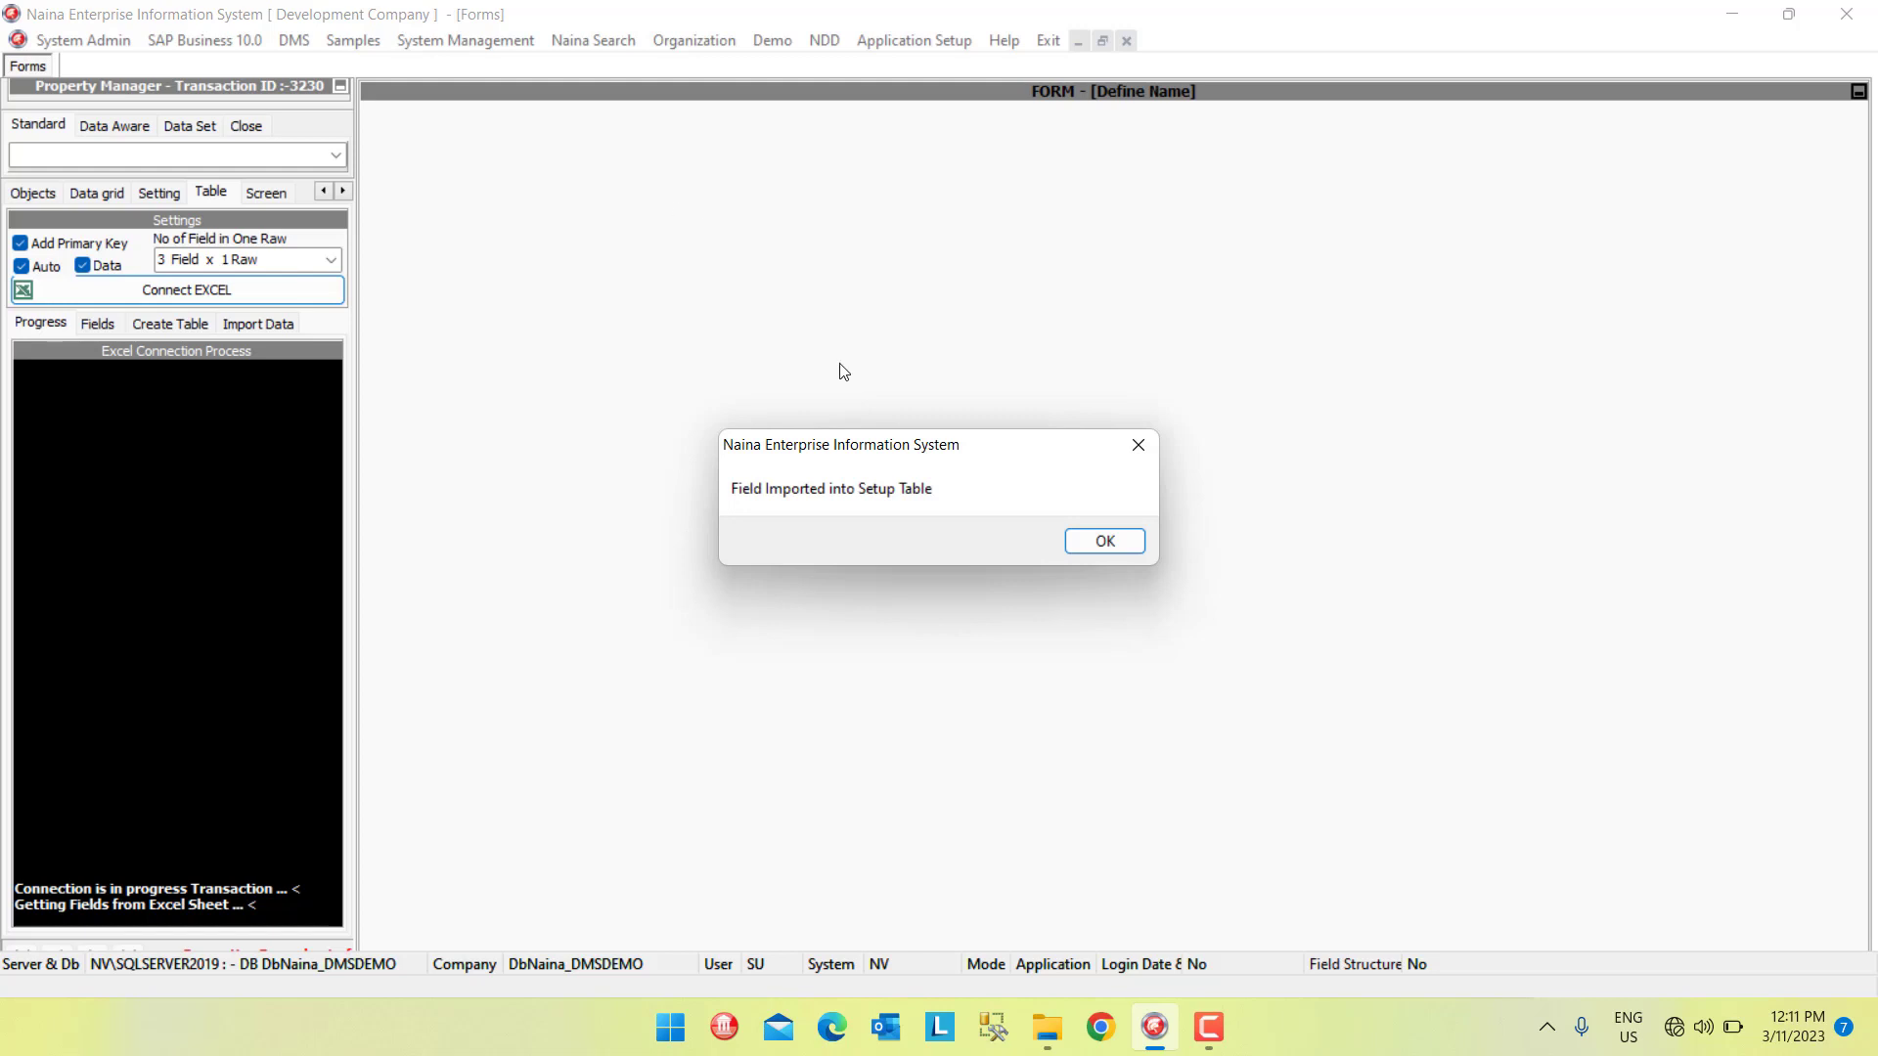
pyautogui.click(1105, 544)
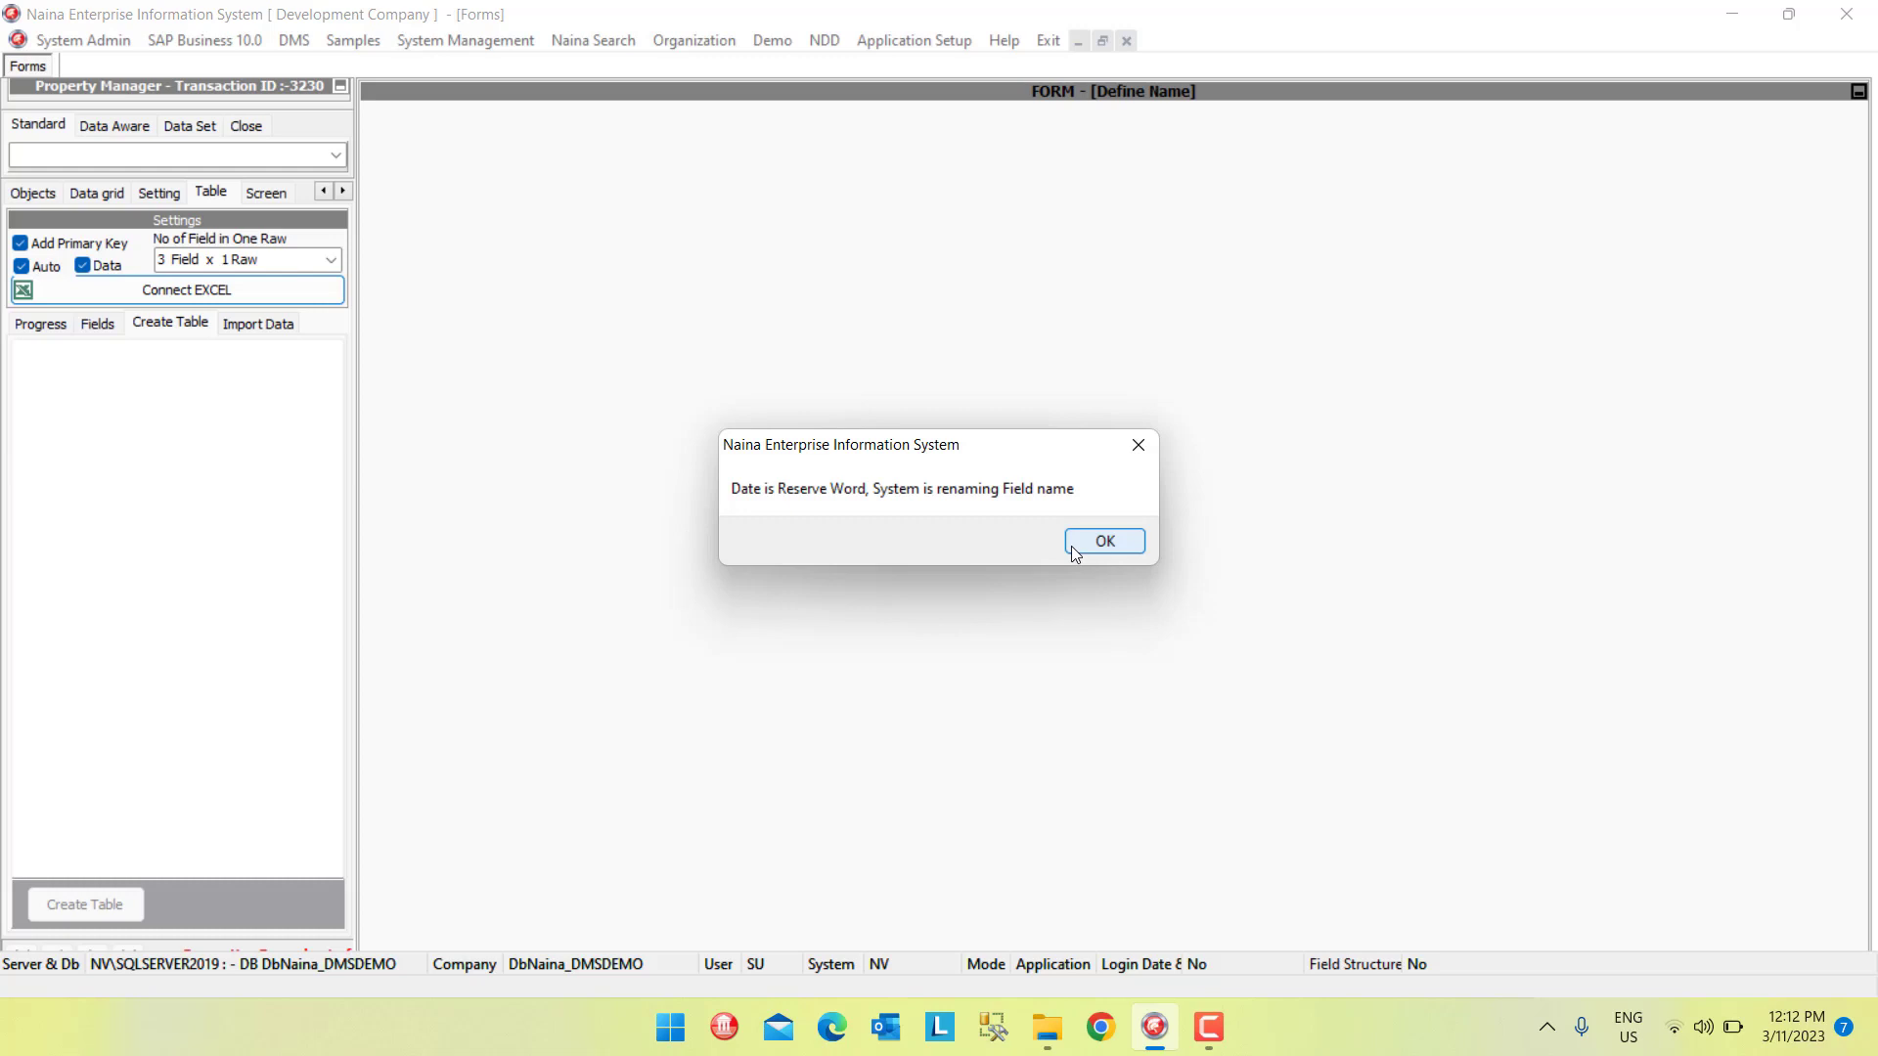
pyautogui.click(1096, 548)
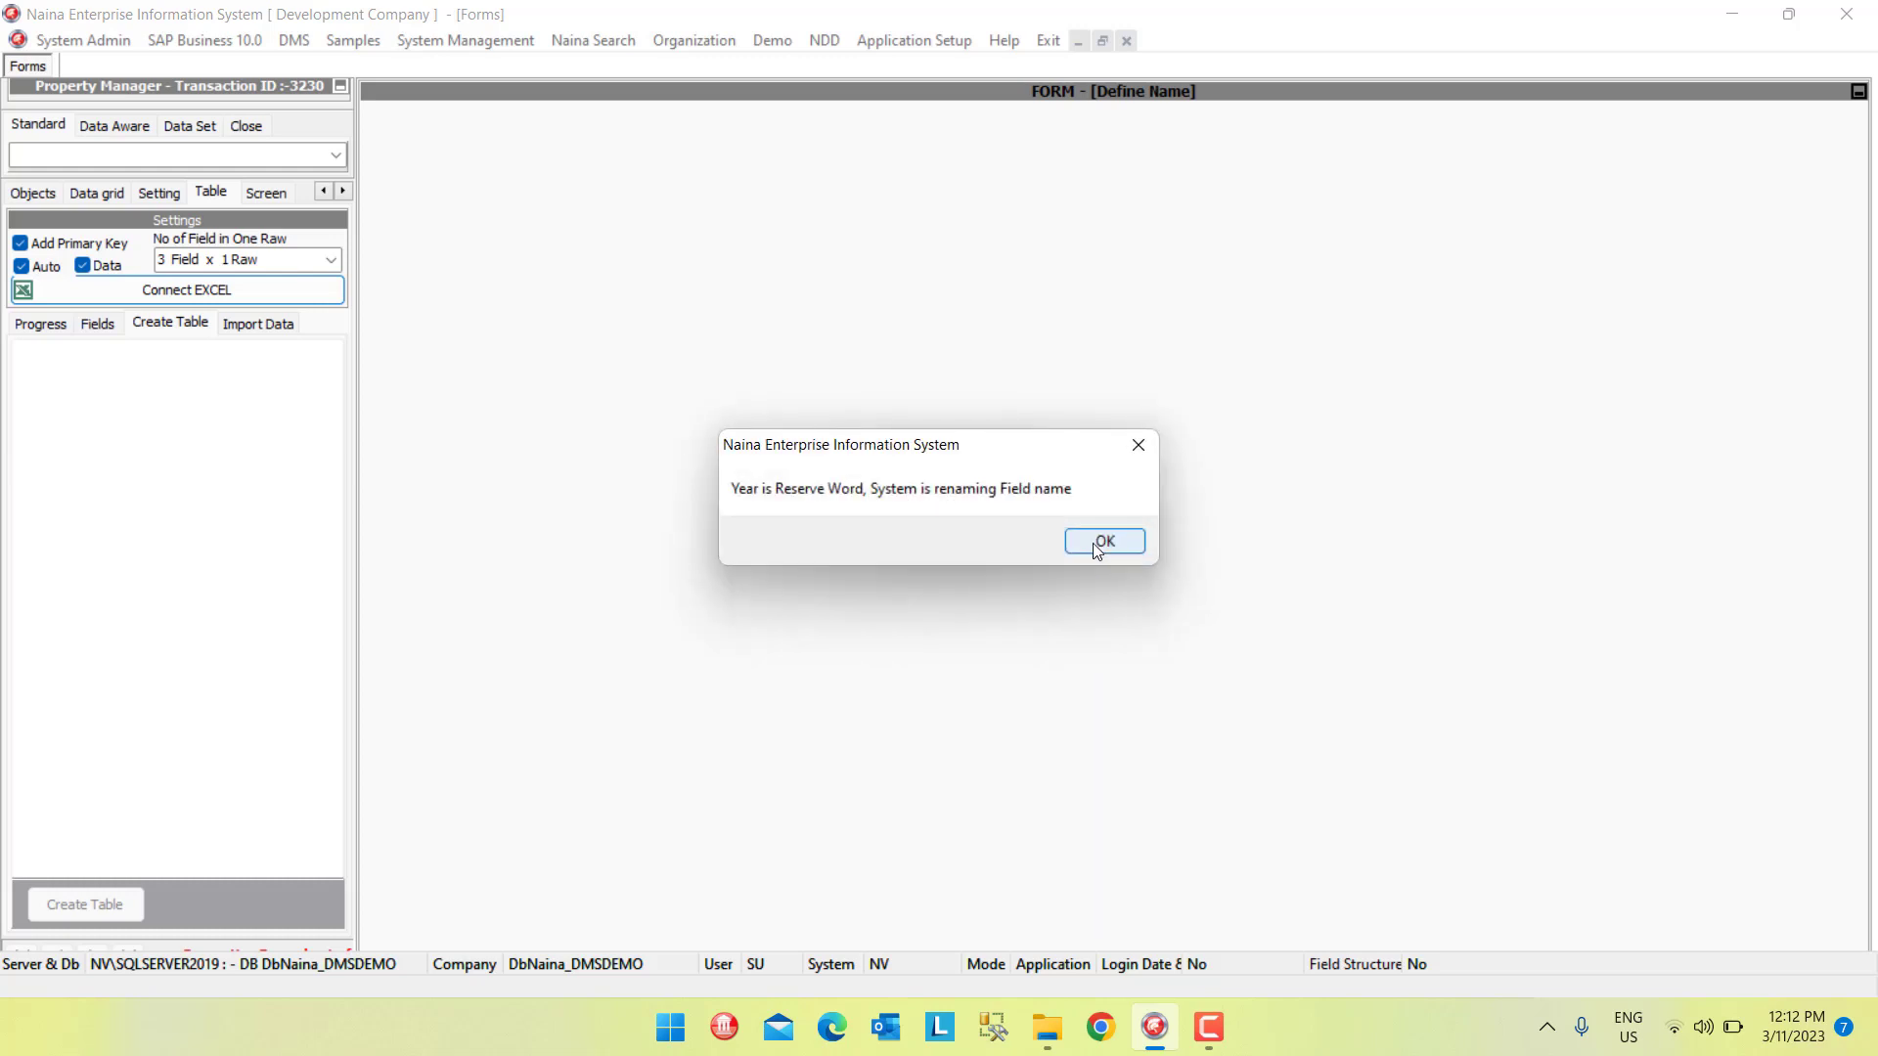
pyautogui.click(1101, 543)
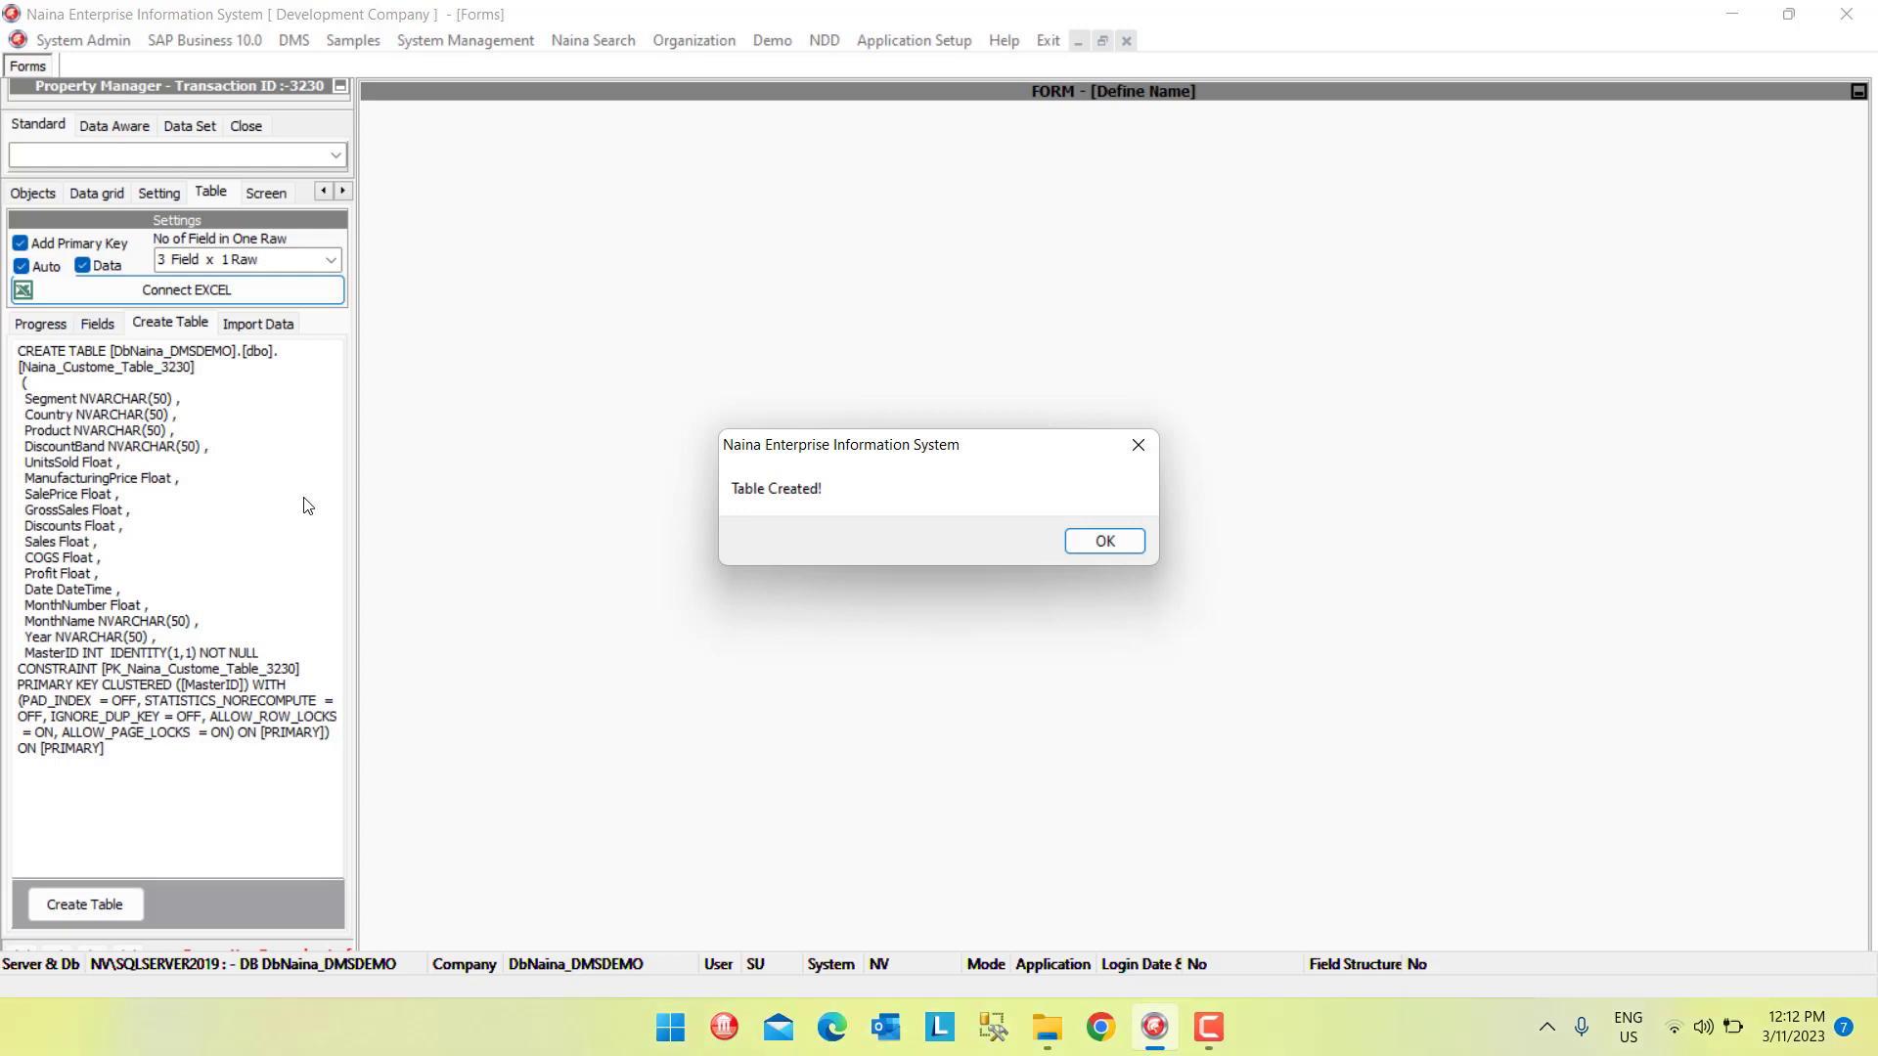
pyautogui.click(1107, 548)
pyautogui.click(1105, 543)
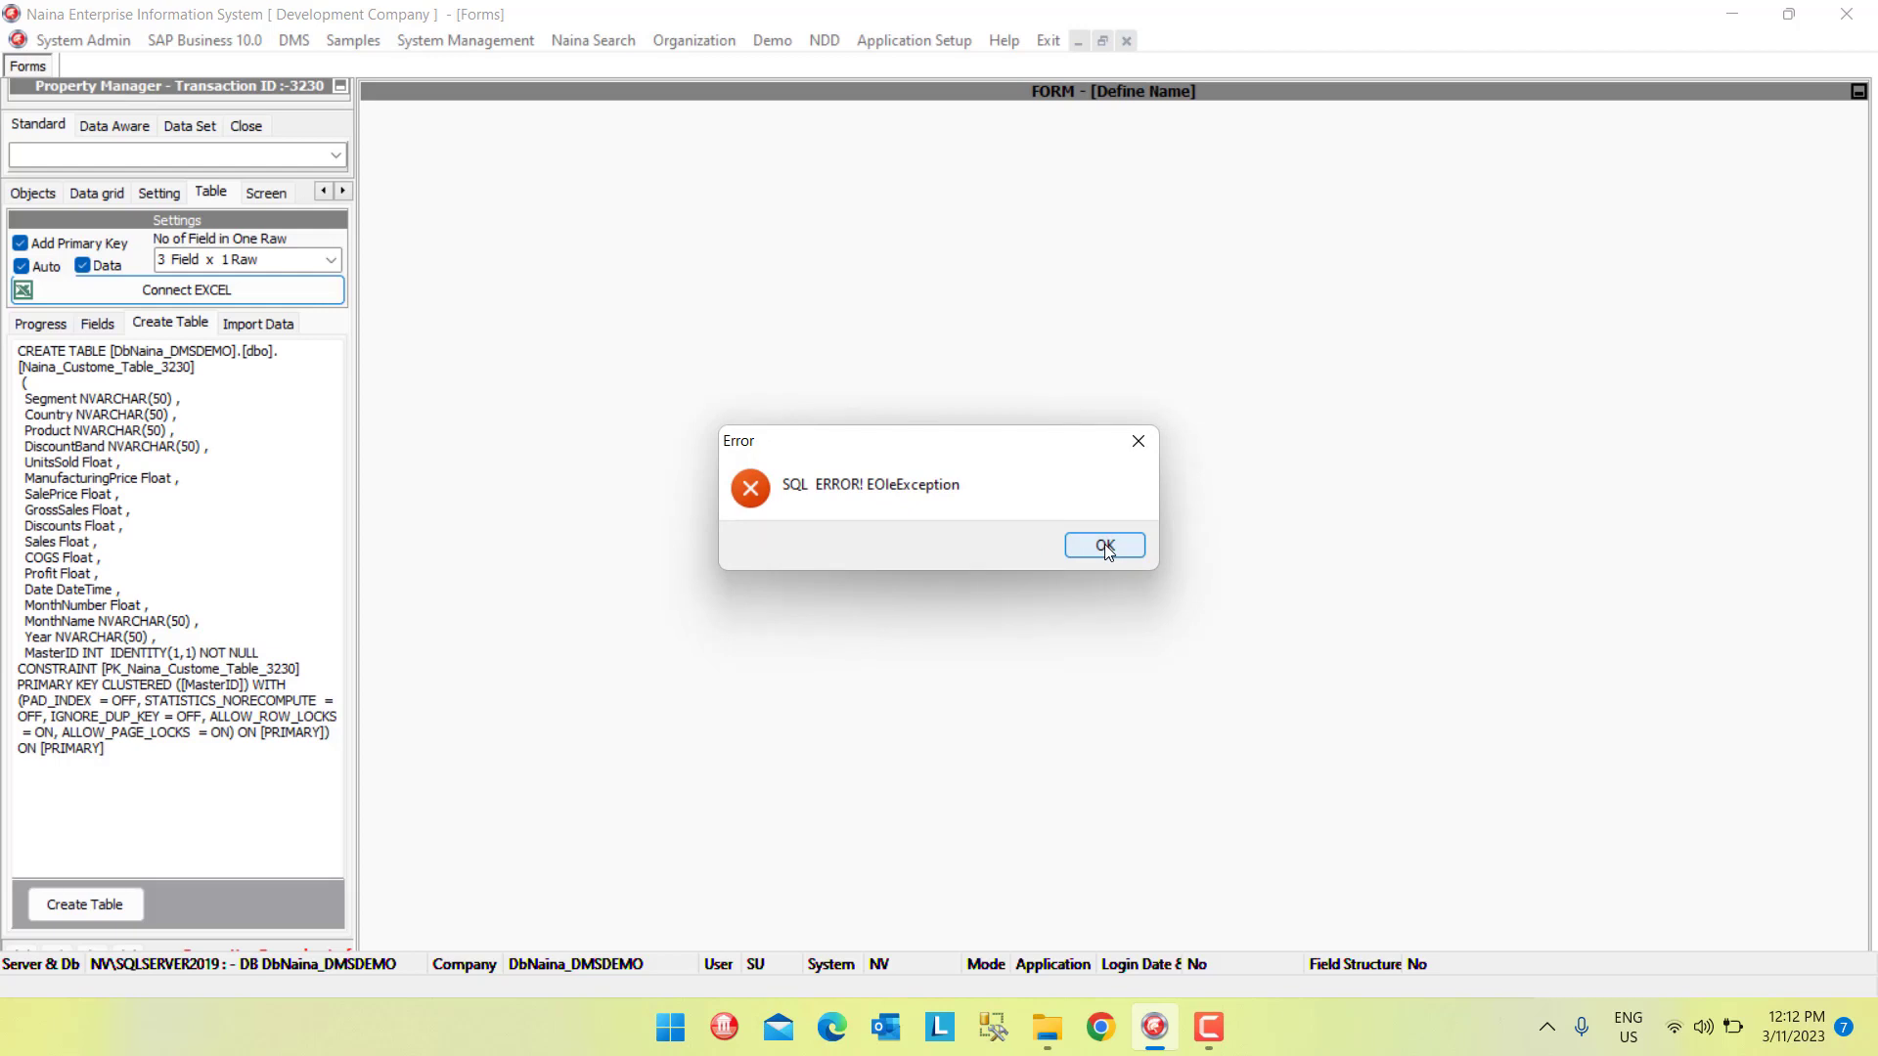
pyautogui.click(1105, 546)
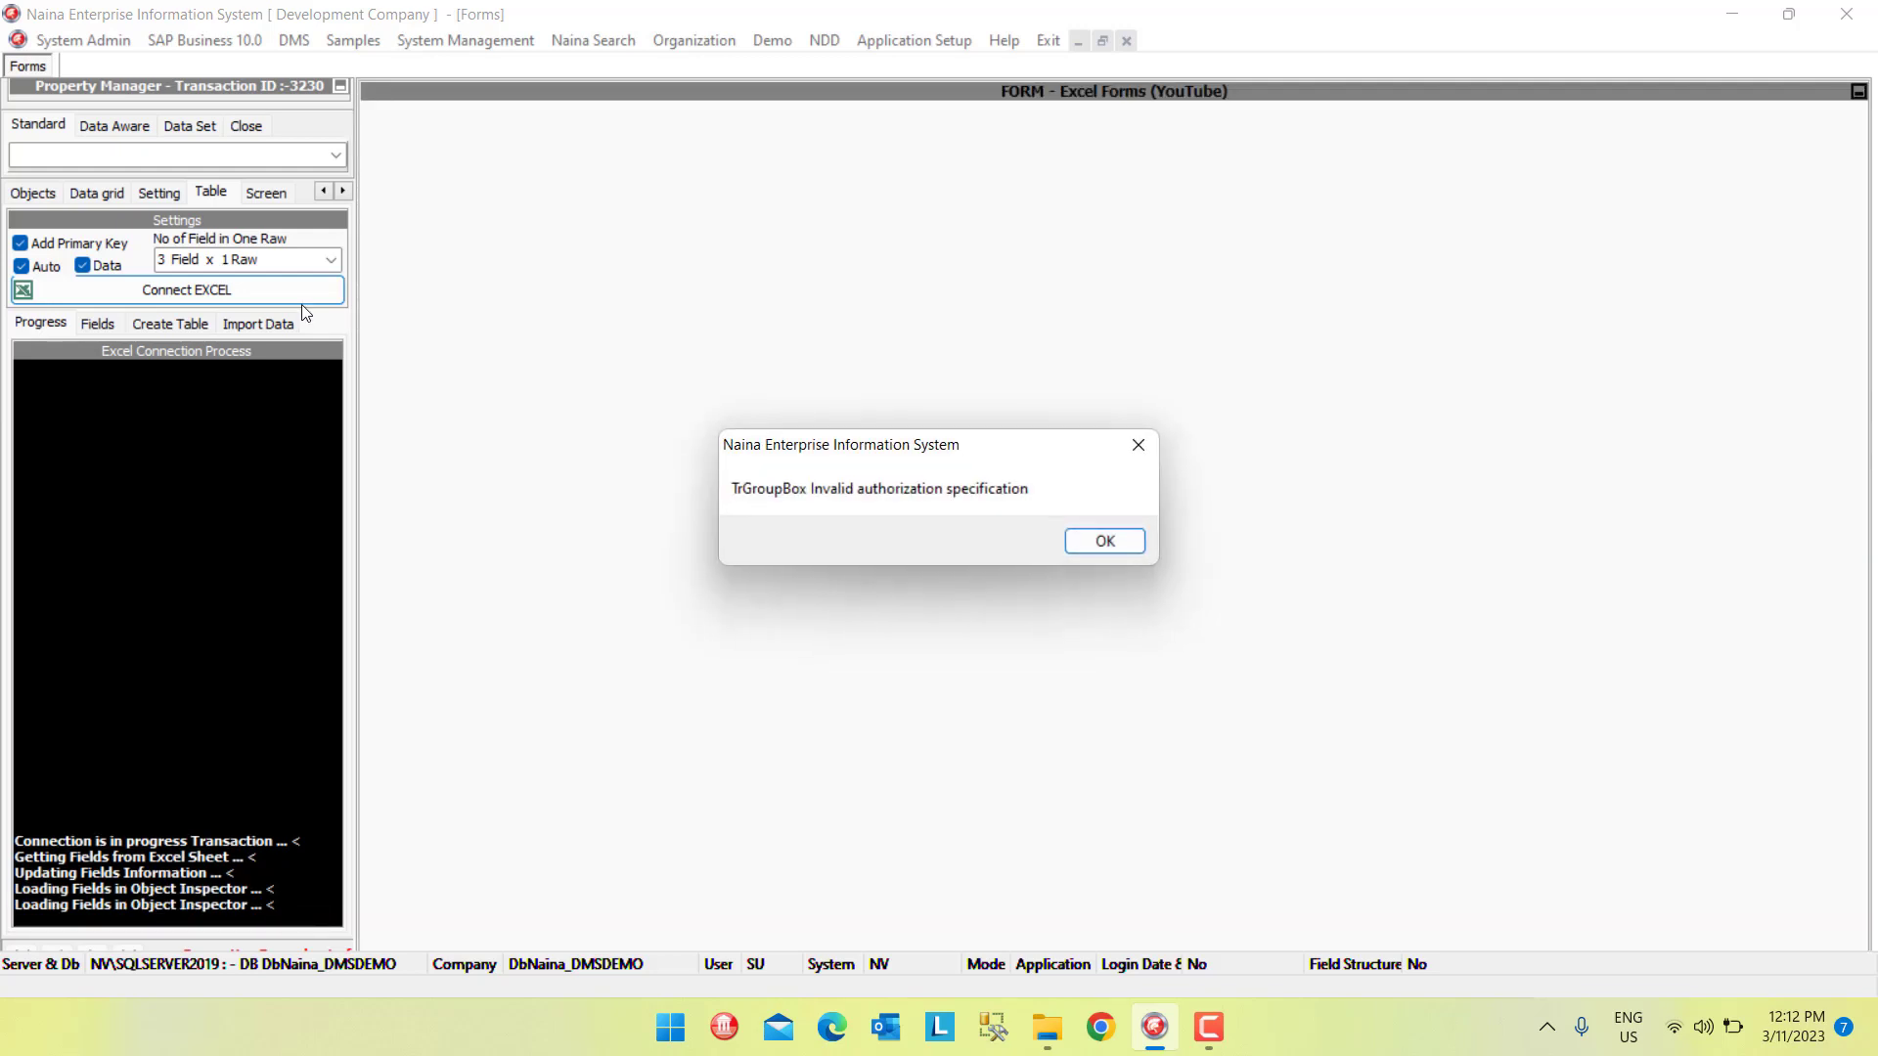
pyautogui.click(1104, 543)
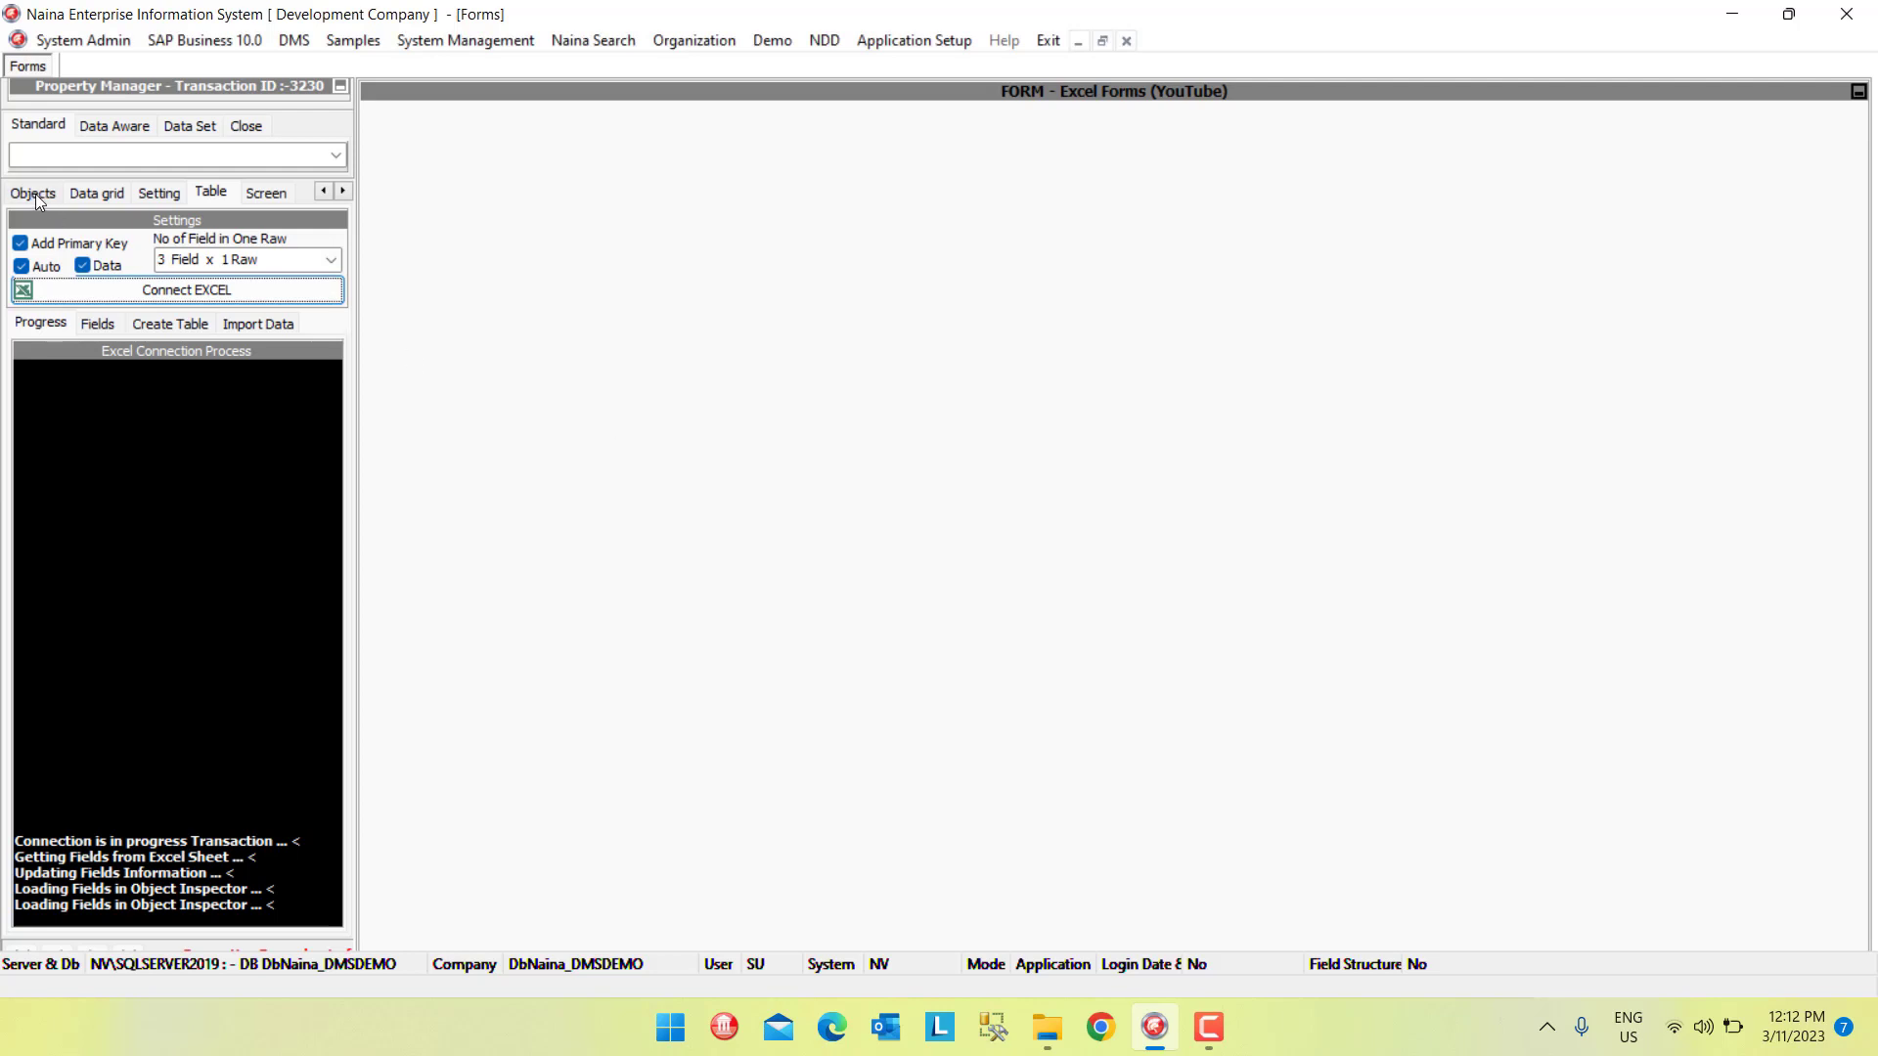
# - Check the transaction's properties, including its table and key field, and reopen the Forms designer
pyautogui.click(328, 191)
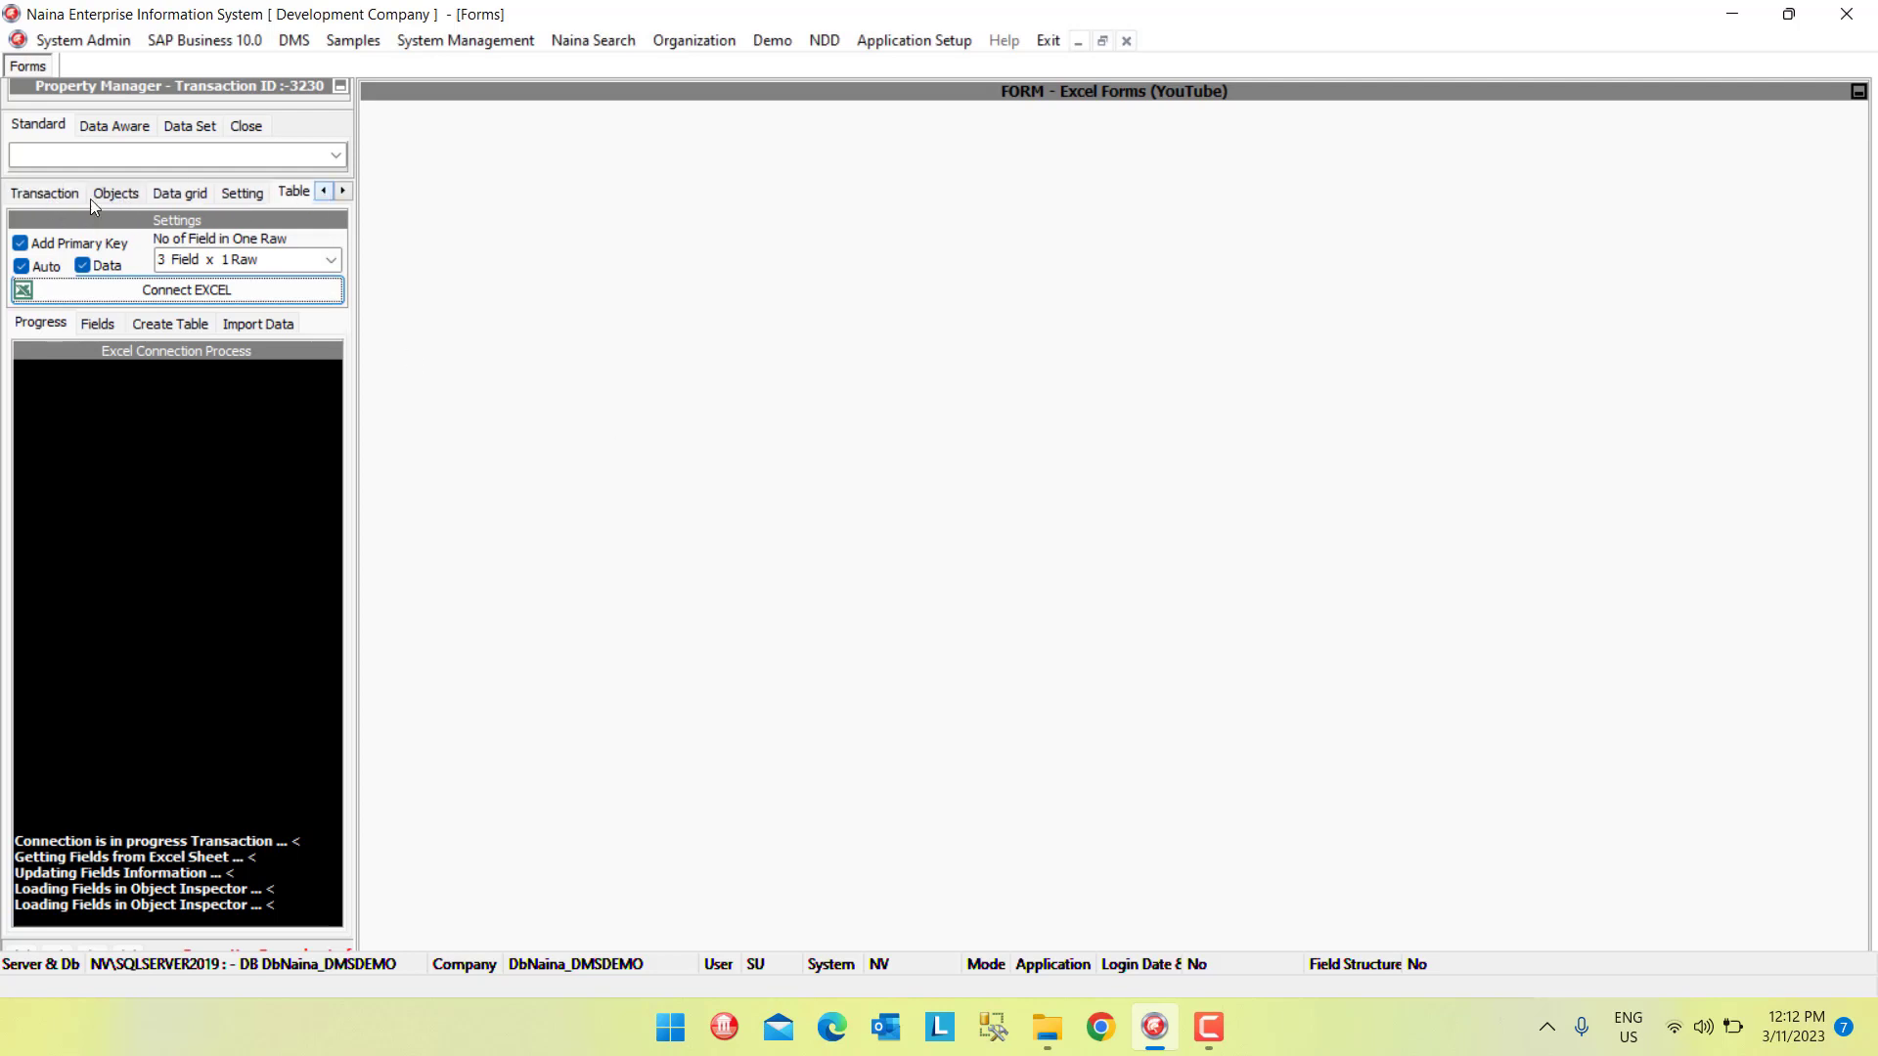
pyautogui.click(55, 193)
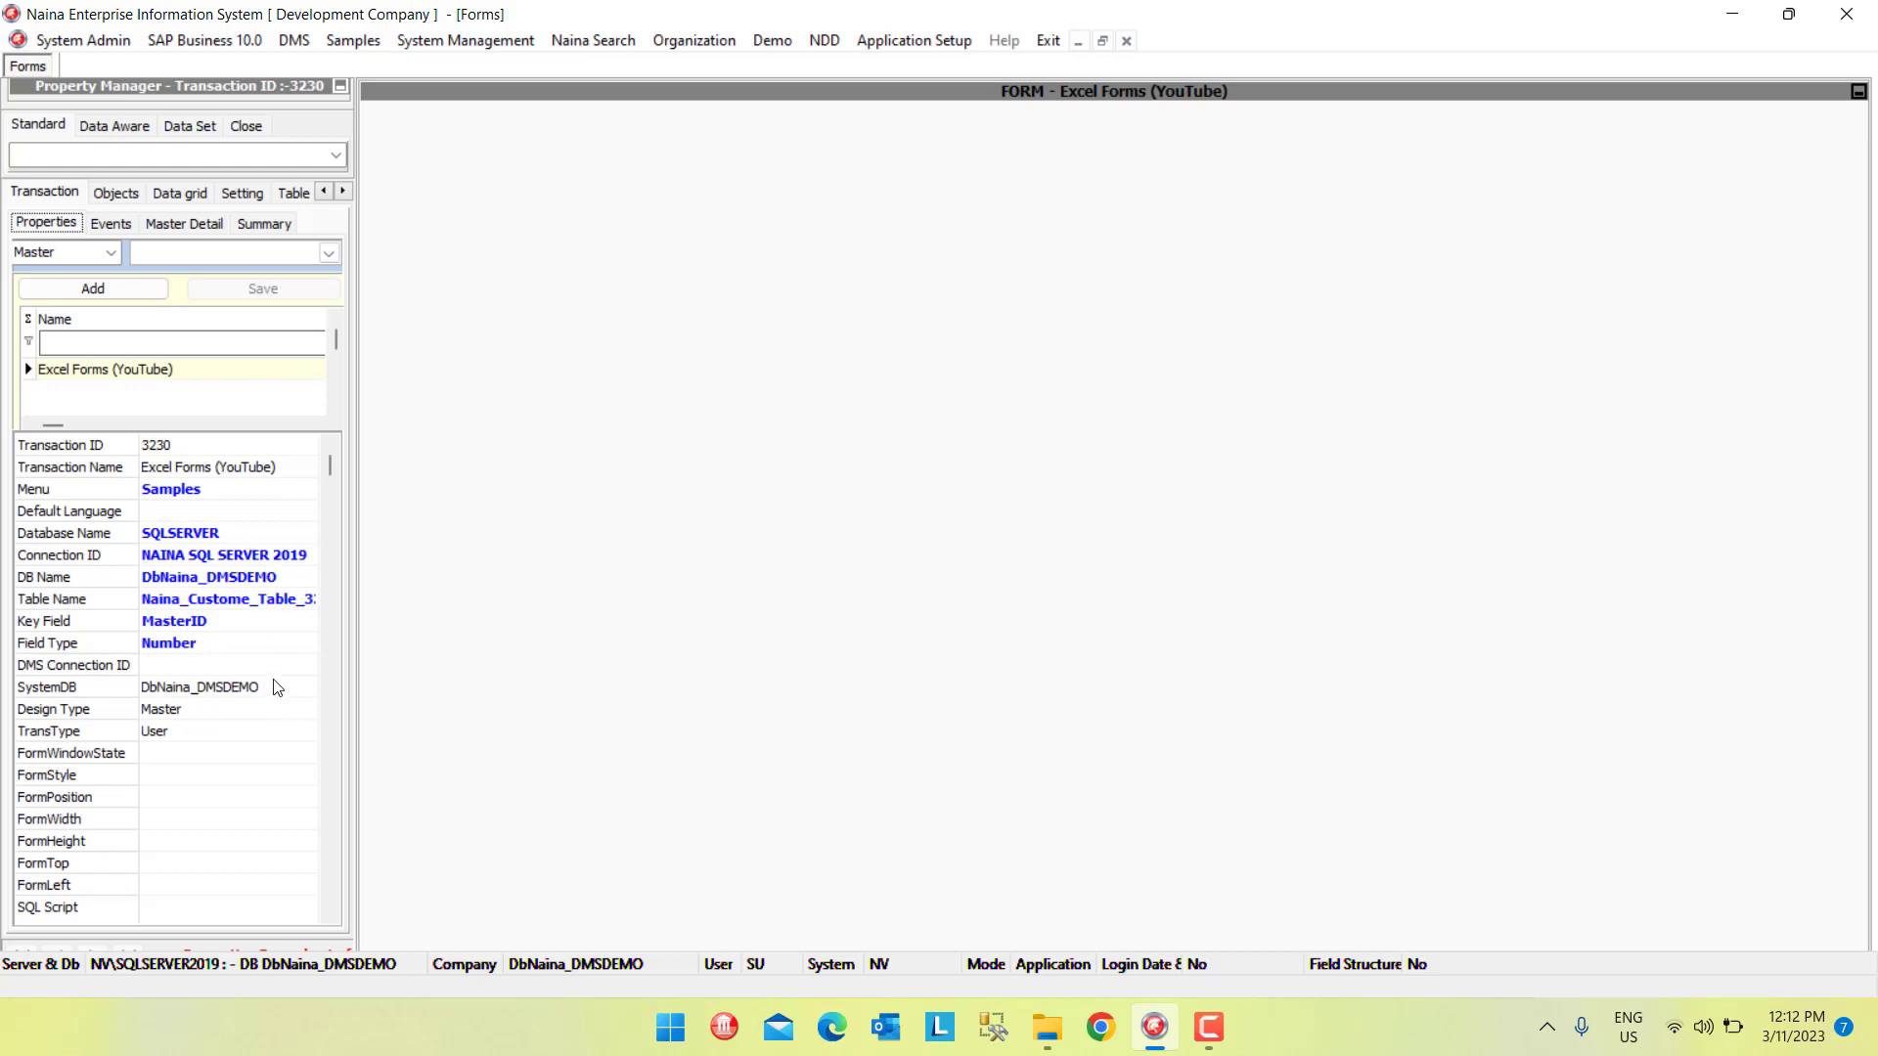
pyautogui.click(253, 127)
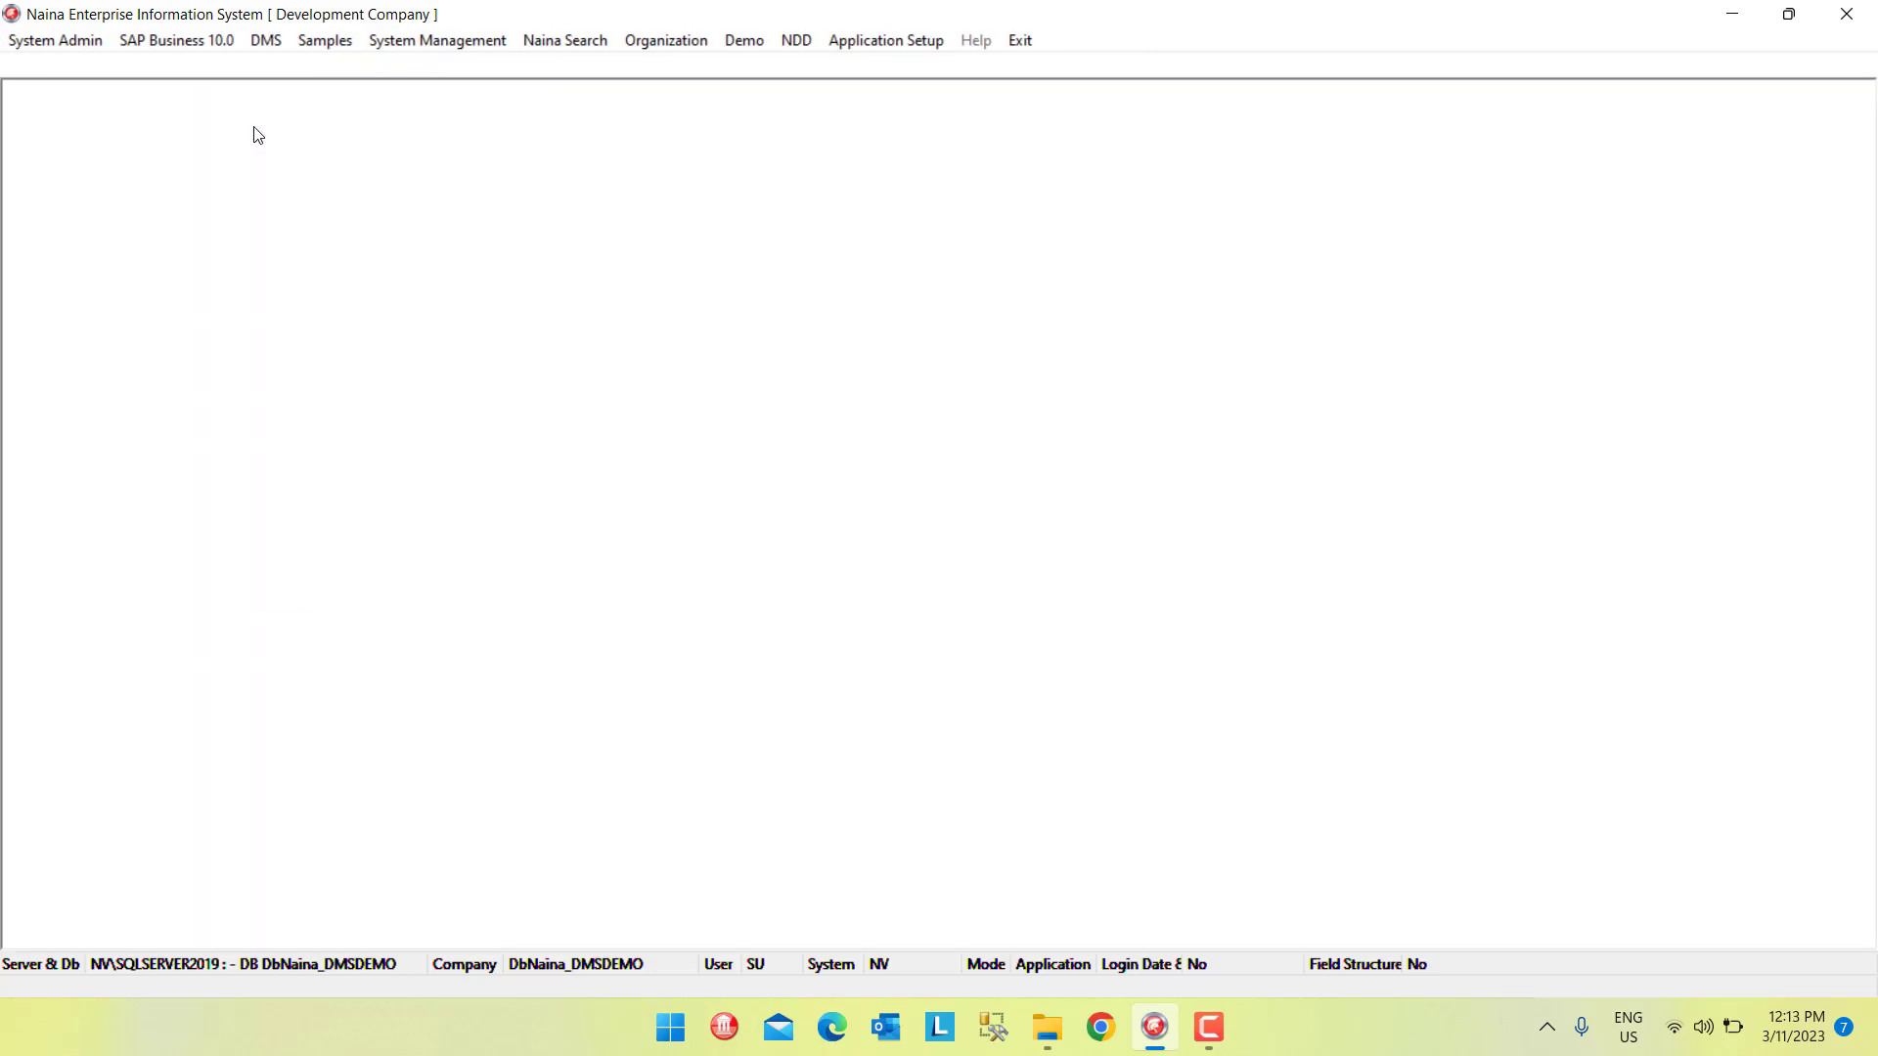
pyautogui.click(893, 43)
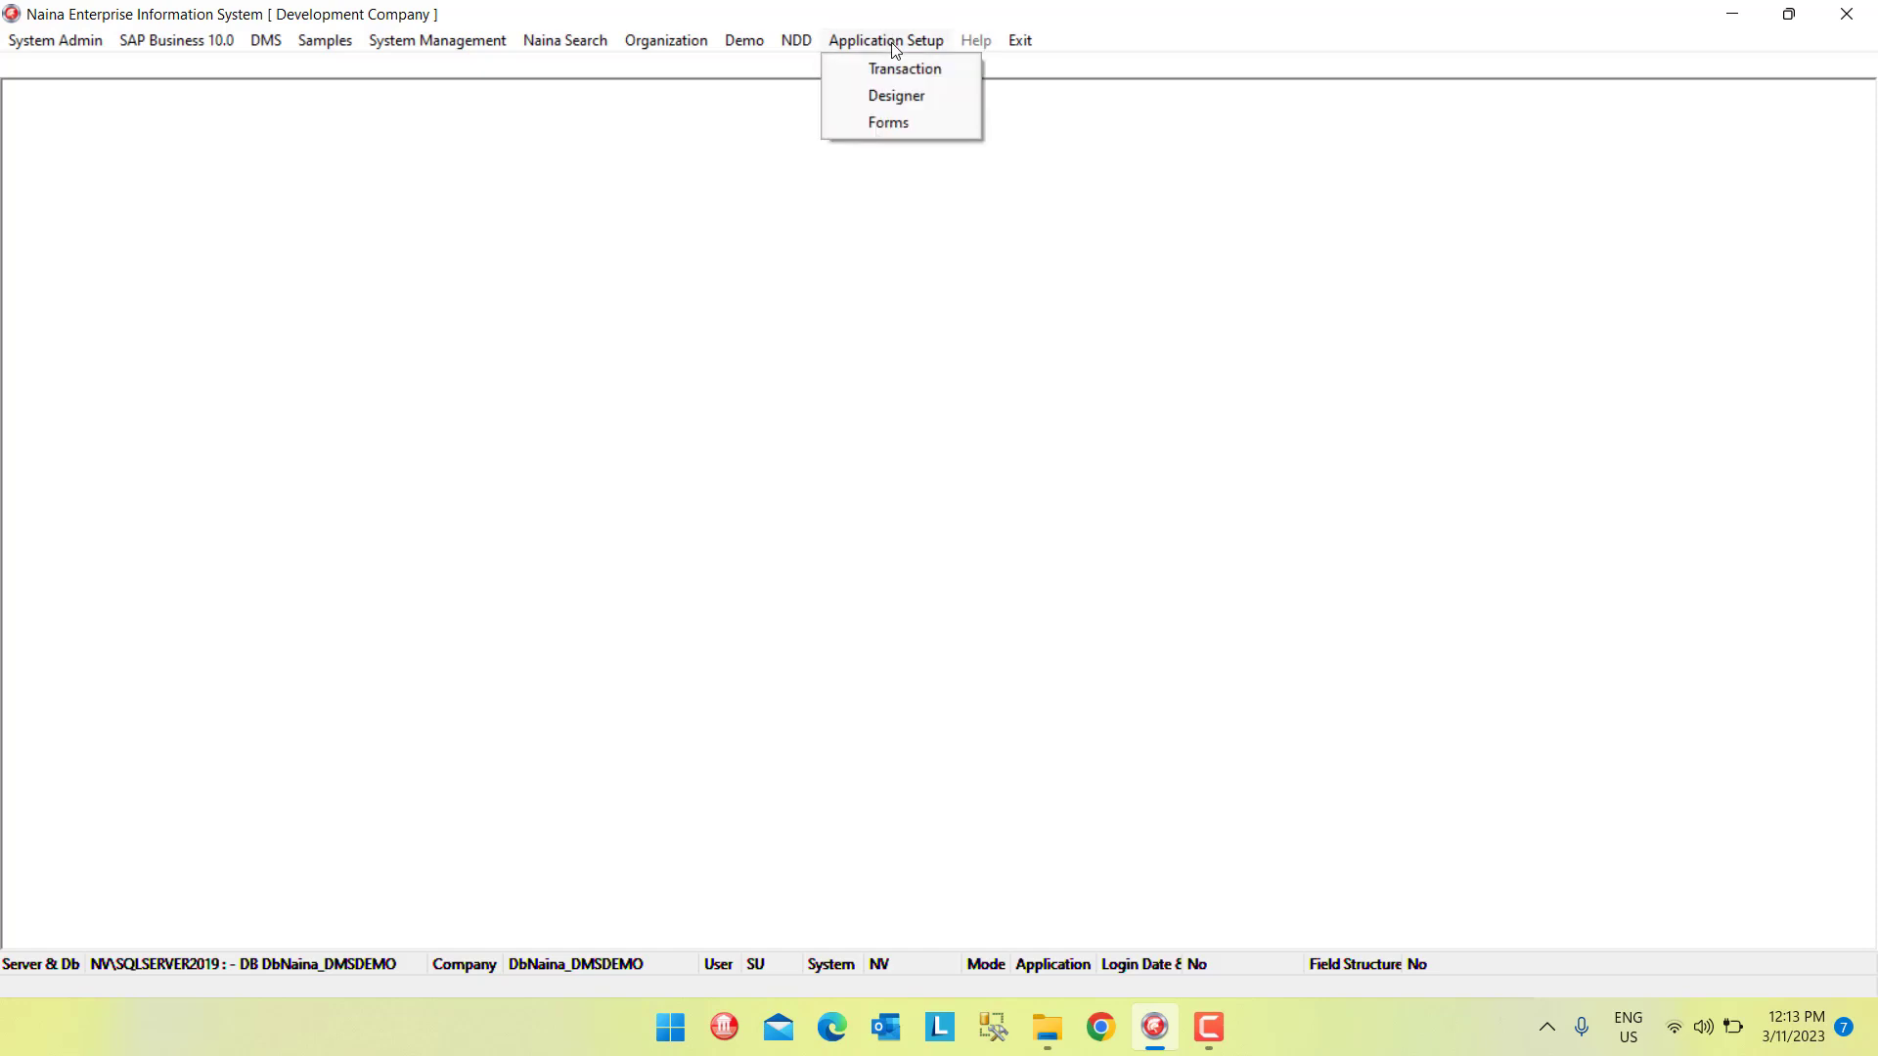
pyautogui.click(907, 123)
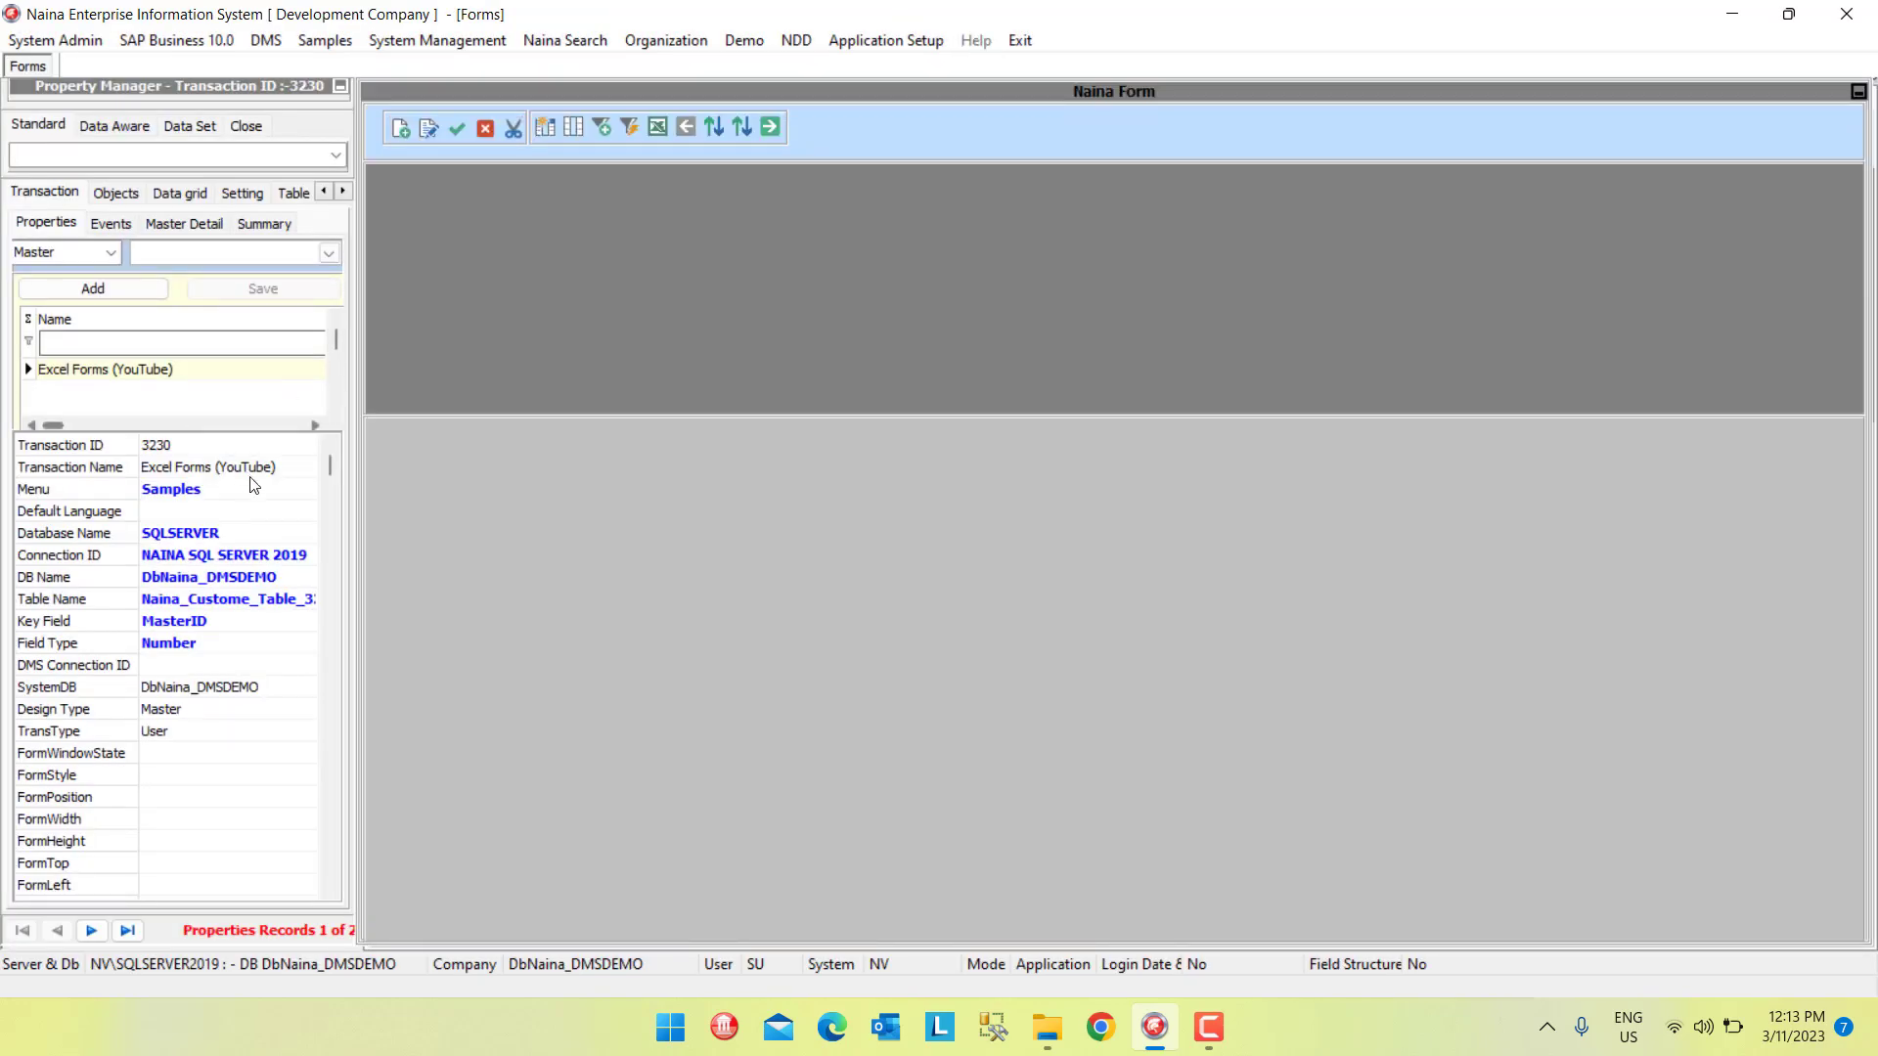
# - Release the Excel Forms (YouTube) transaction from loading on start and reopen the Forms designer
pyautogui.rightClick(294, 658)
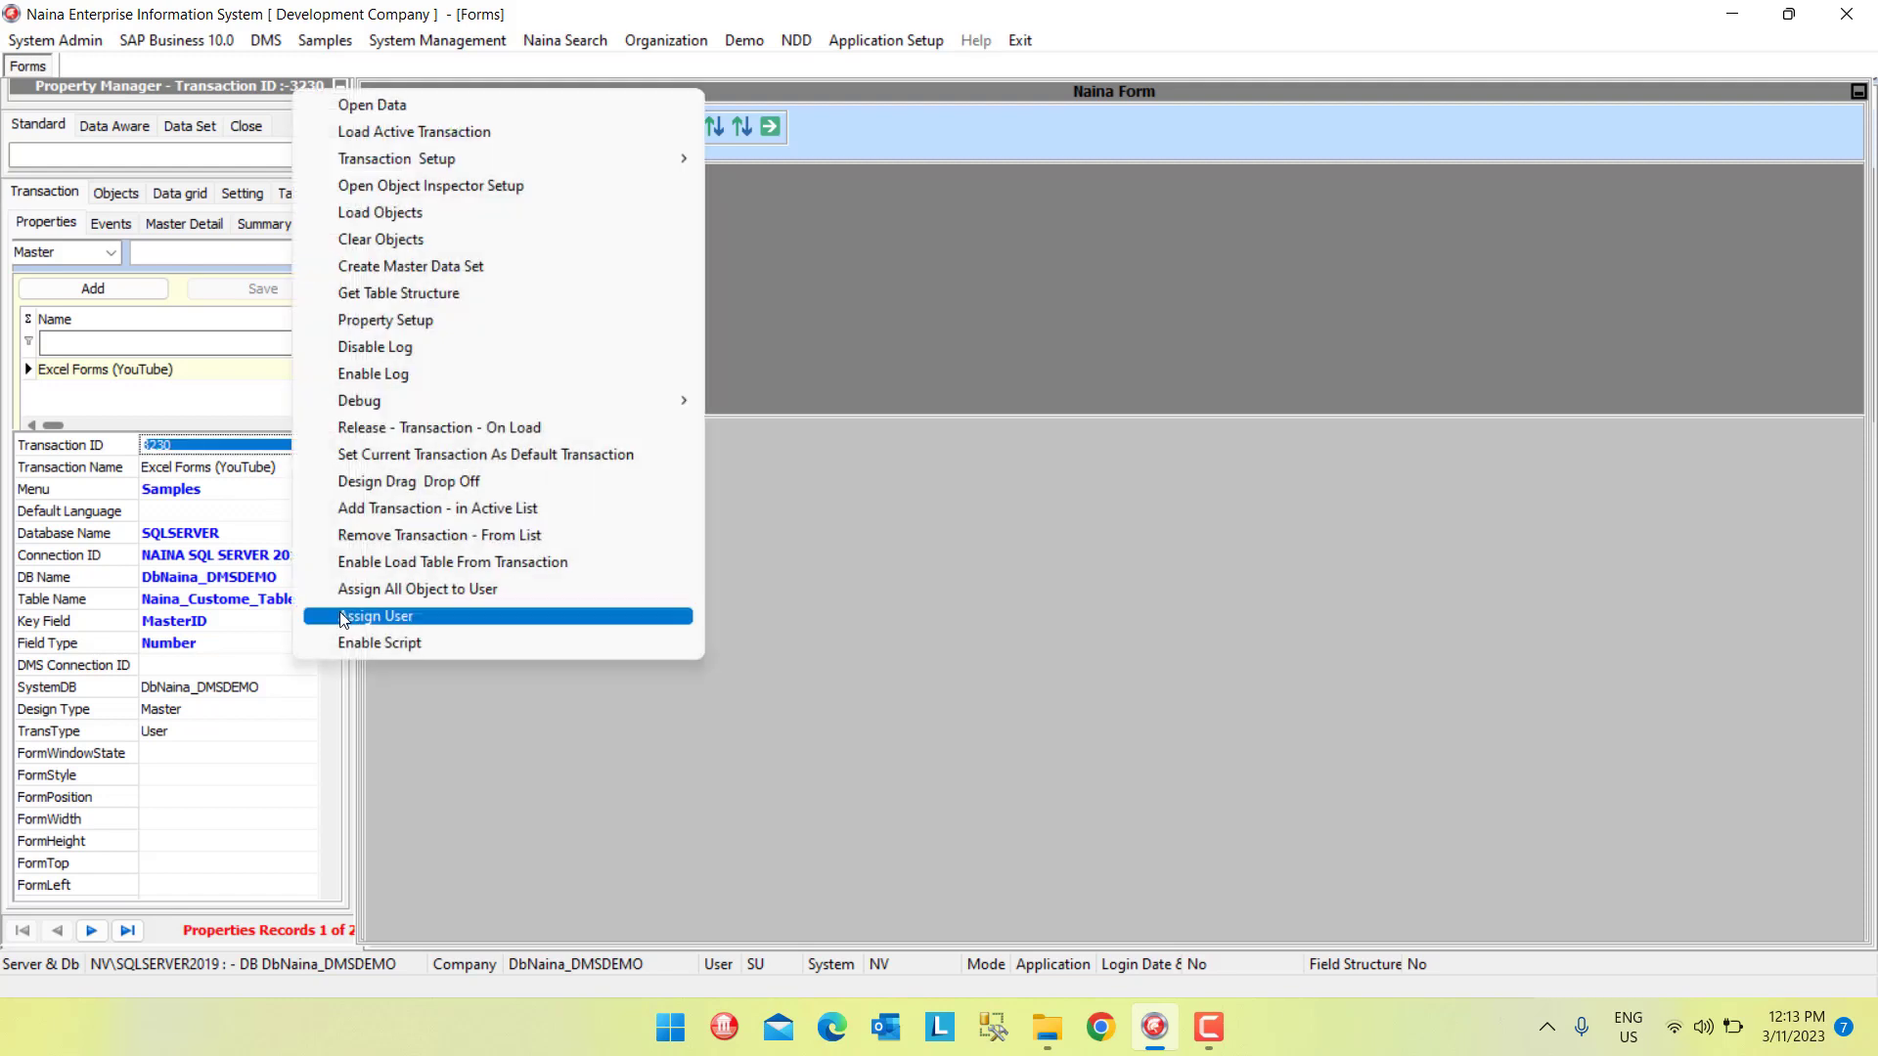
pyautogui.click(466, 427)
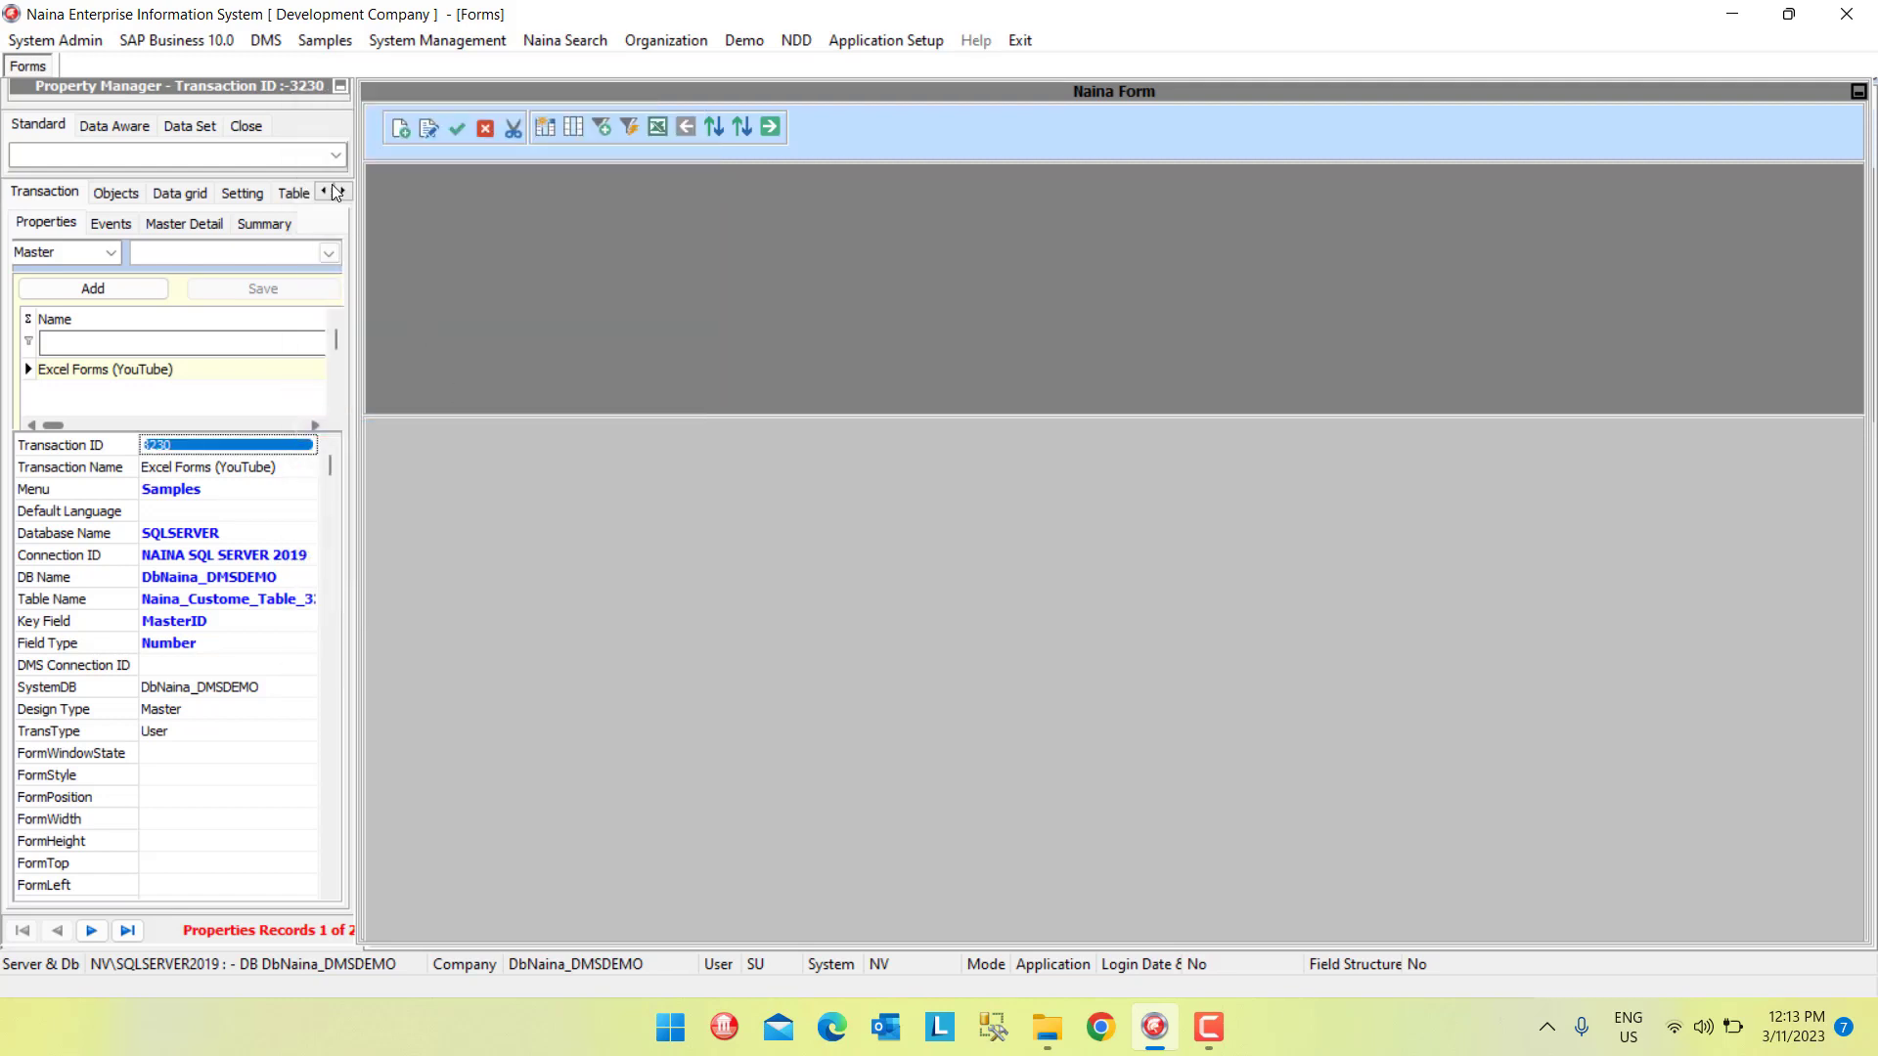
pyautogui.click(250, 128)
pyautogui.click(886, 42)
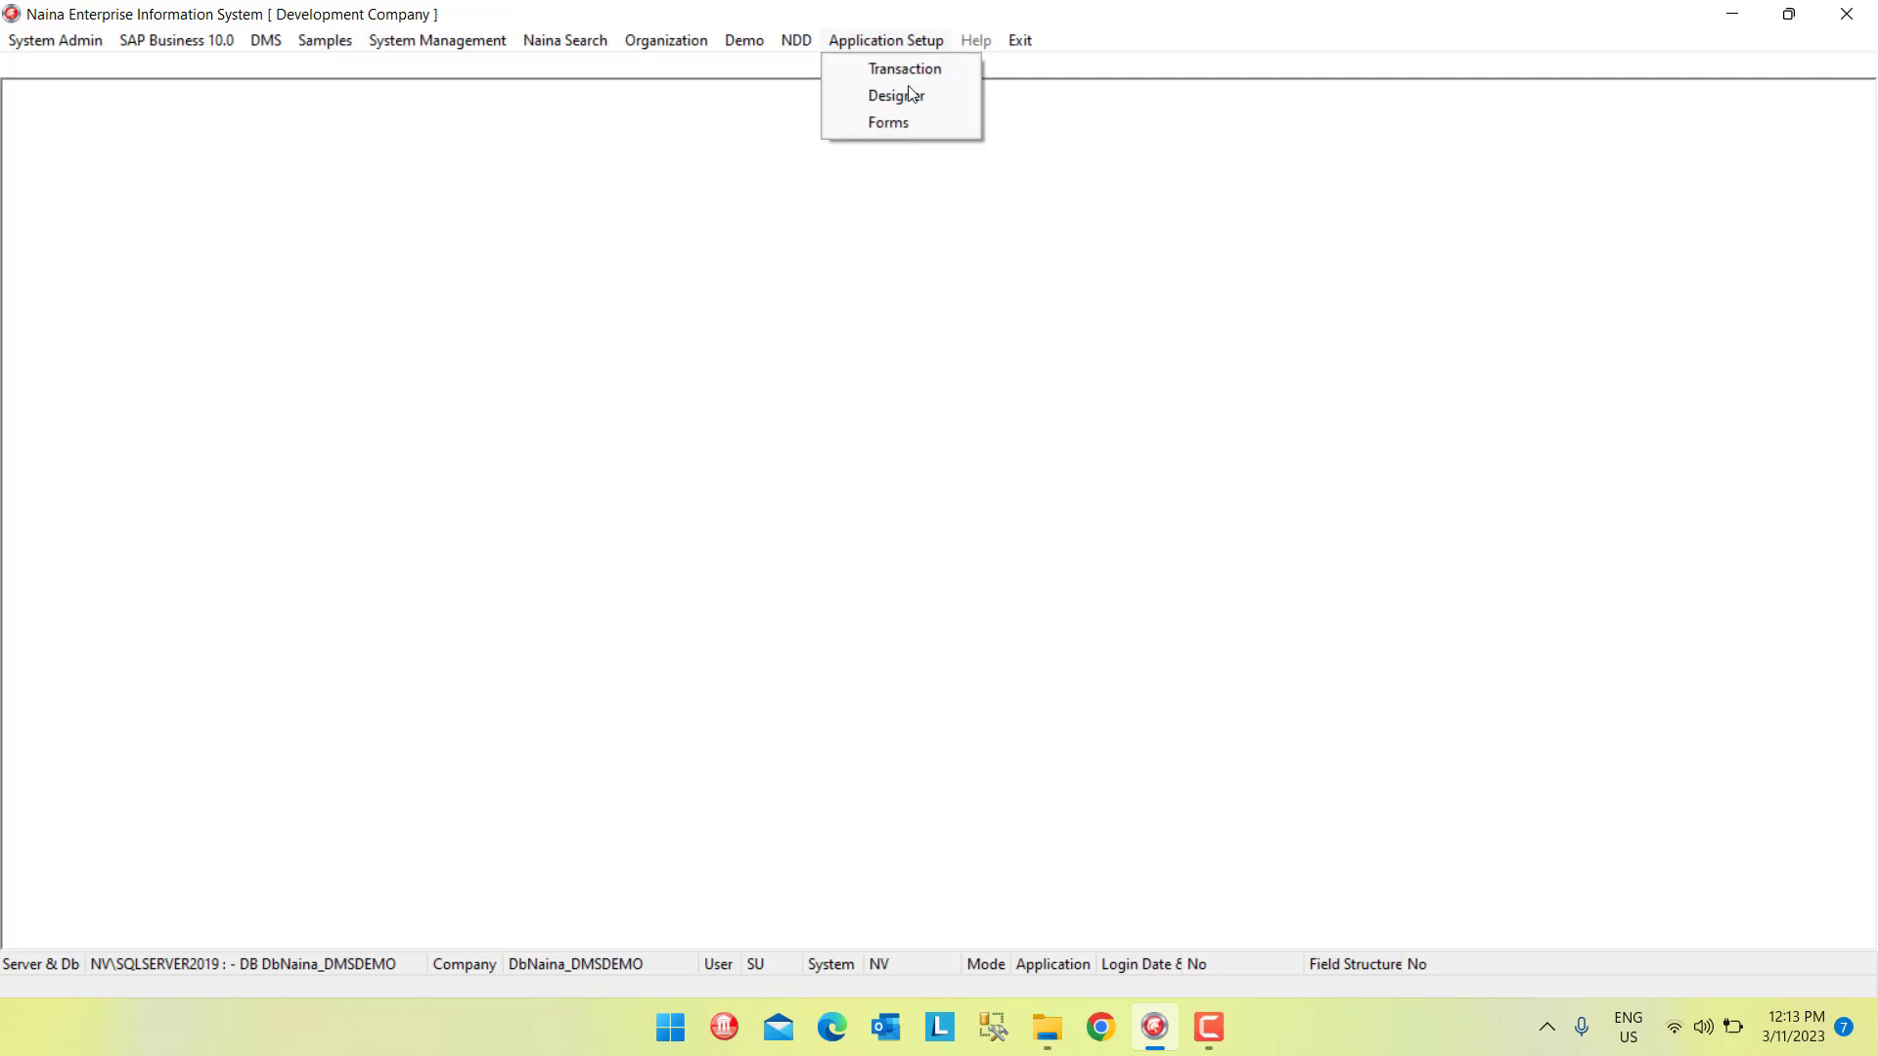
pyautogui.click(900, 124)
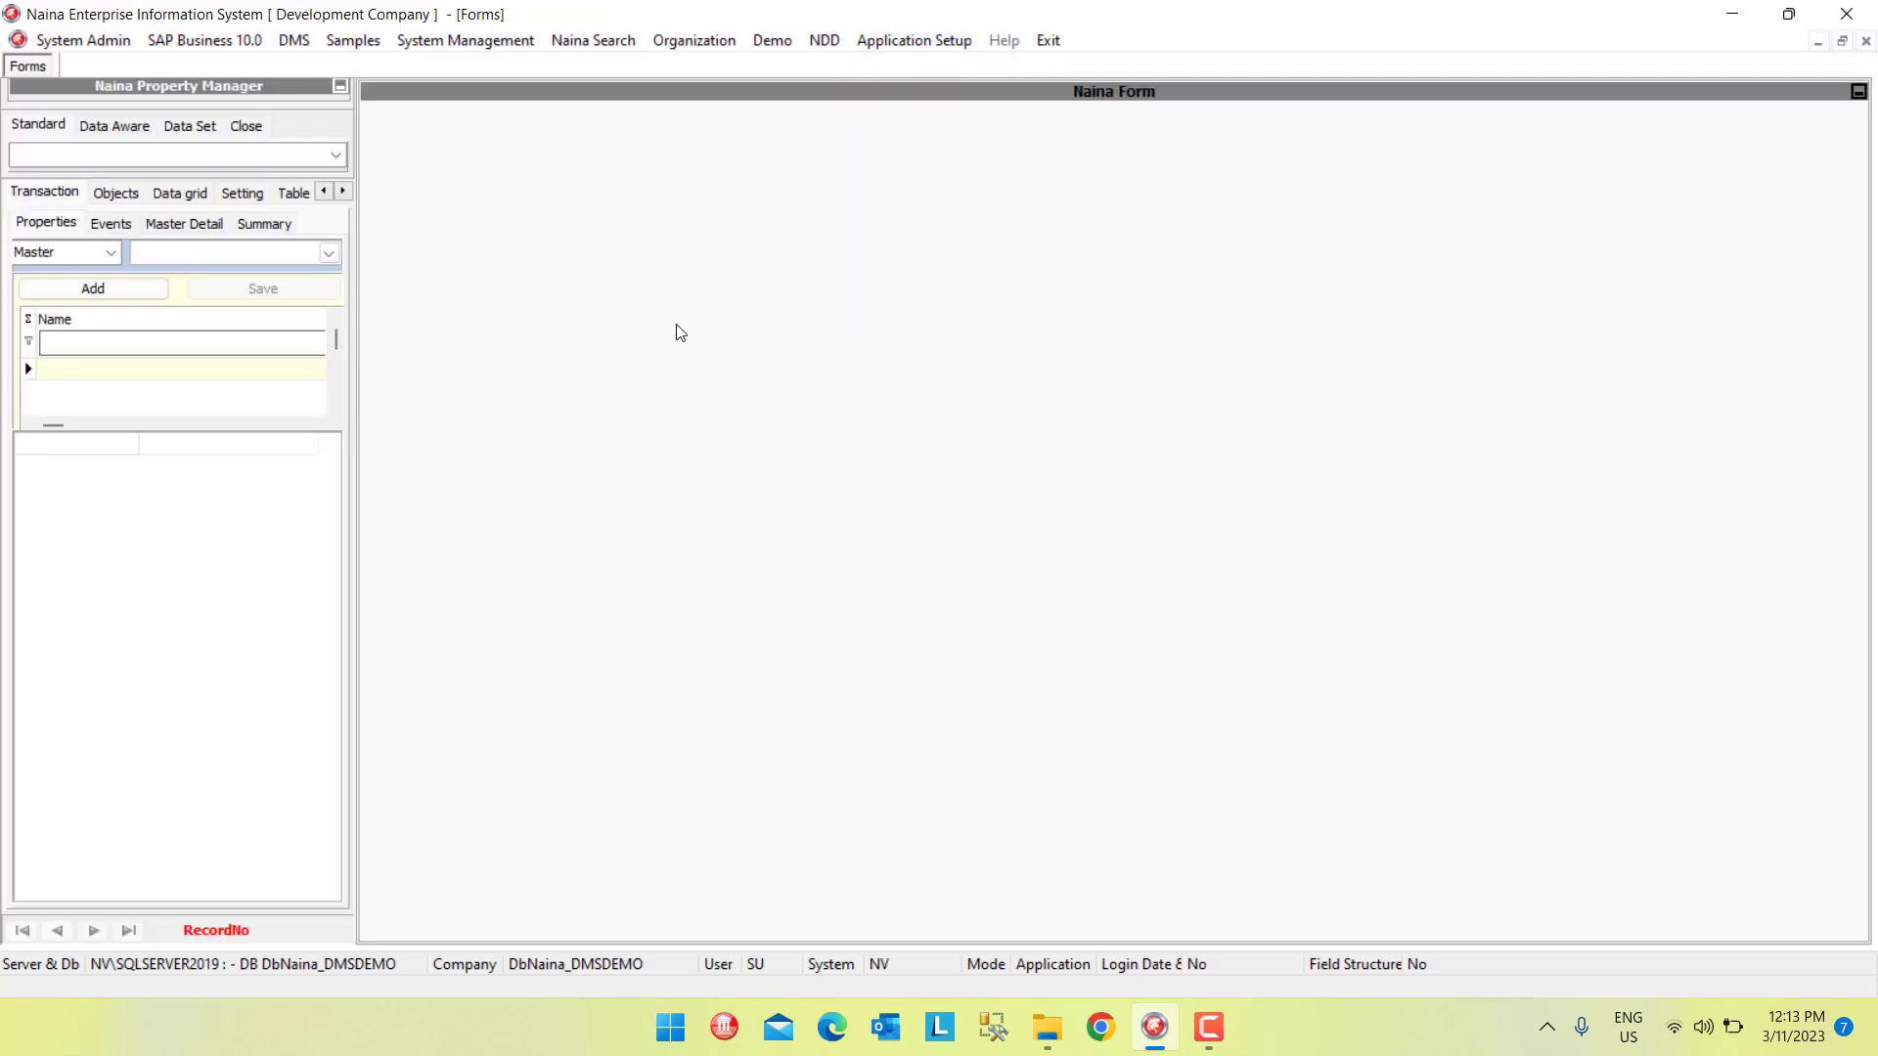
# - Add a new transaction, save it without defining a name, and reopen the Forms designer
pyautogui.click(128, 289)
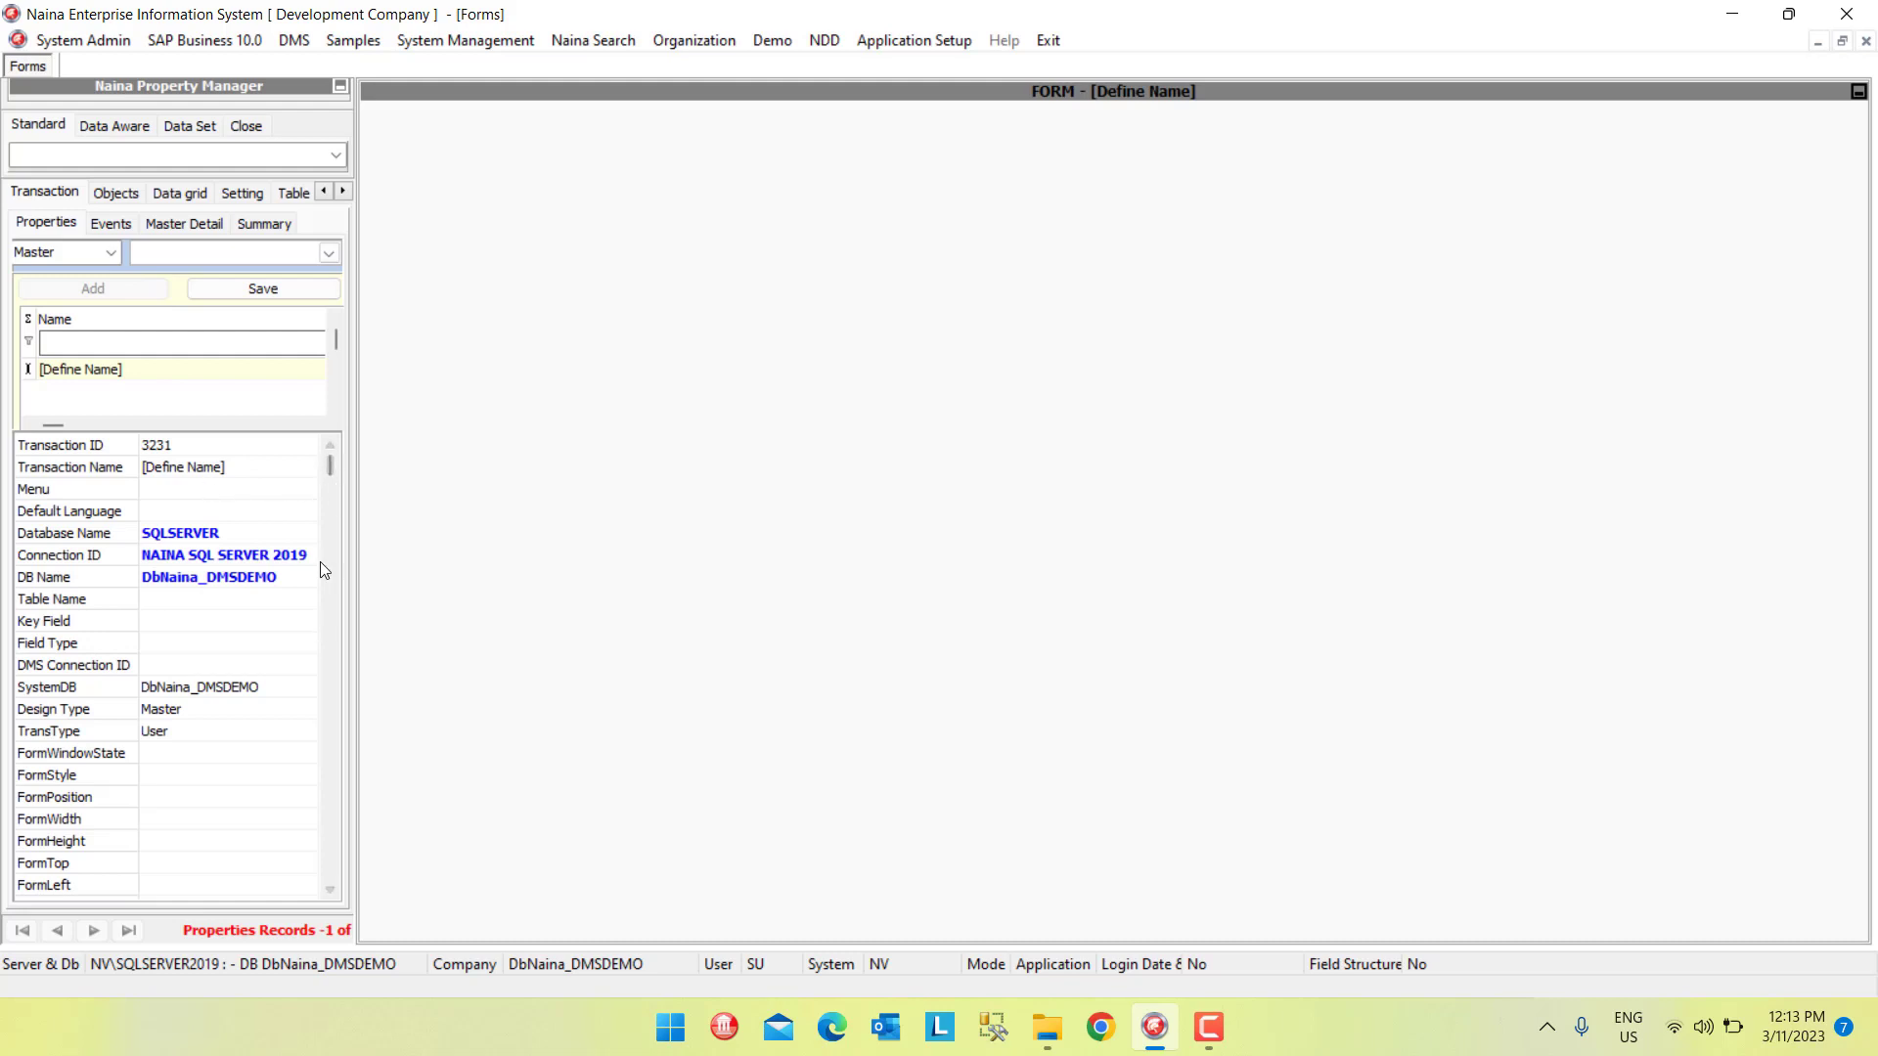
pyautogui.click(273, 290)
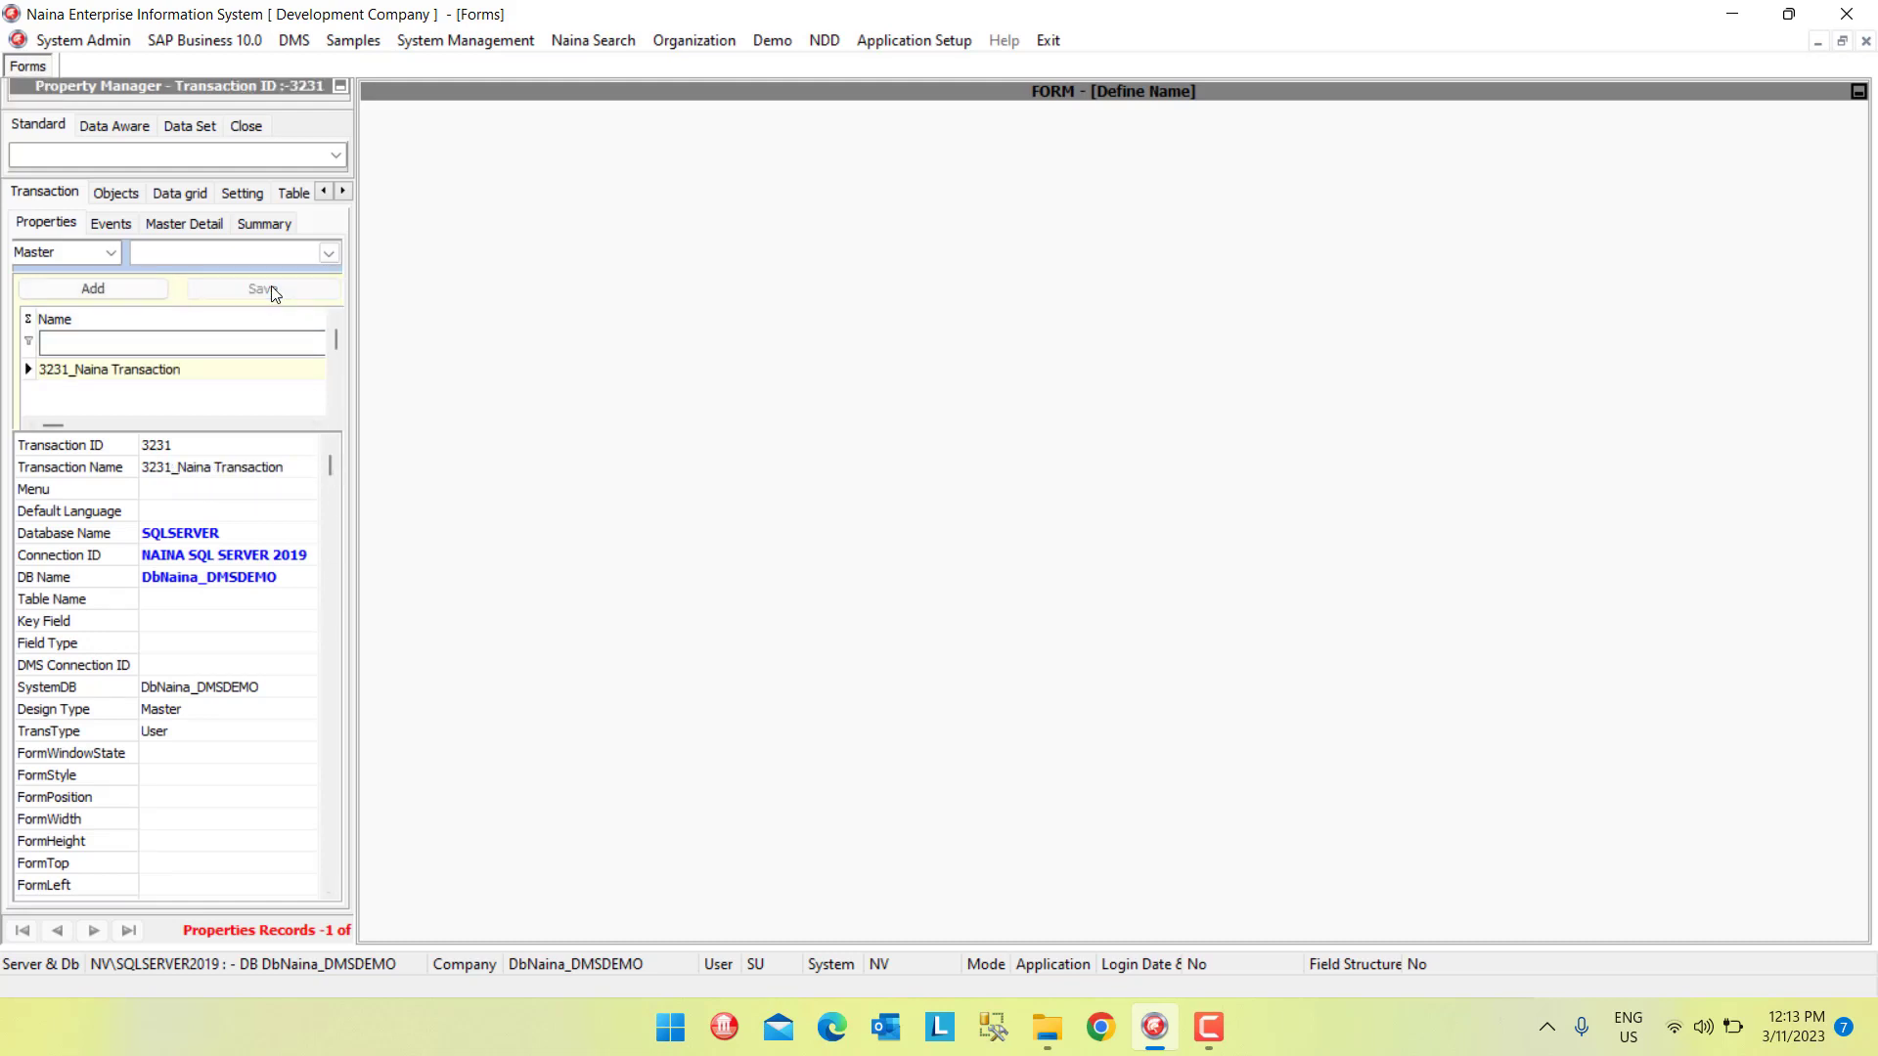
pyautogui.click(253, 131)
pyautogui.click(927, 42)
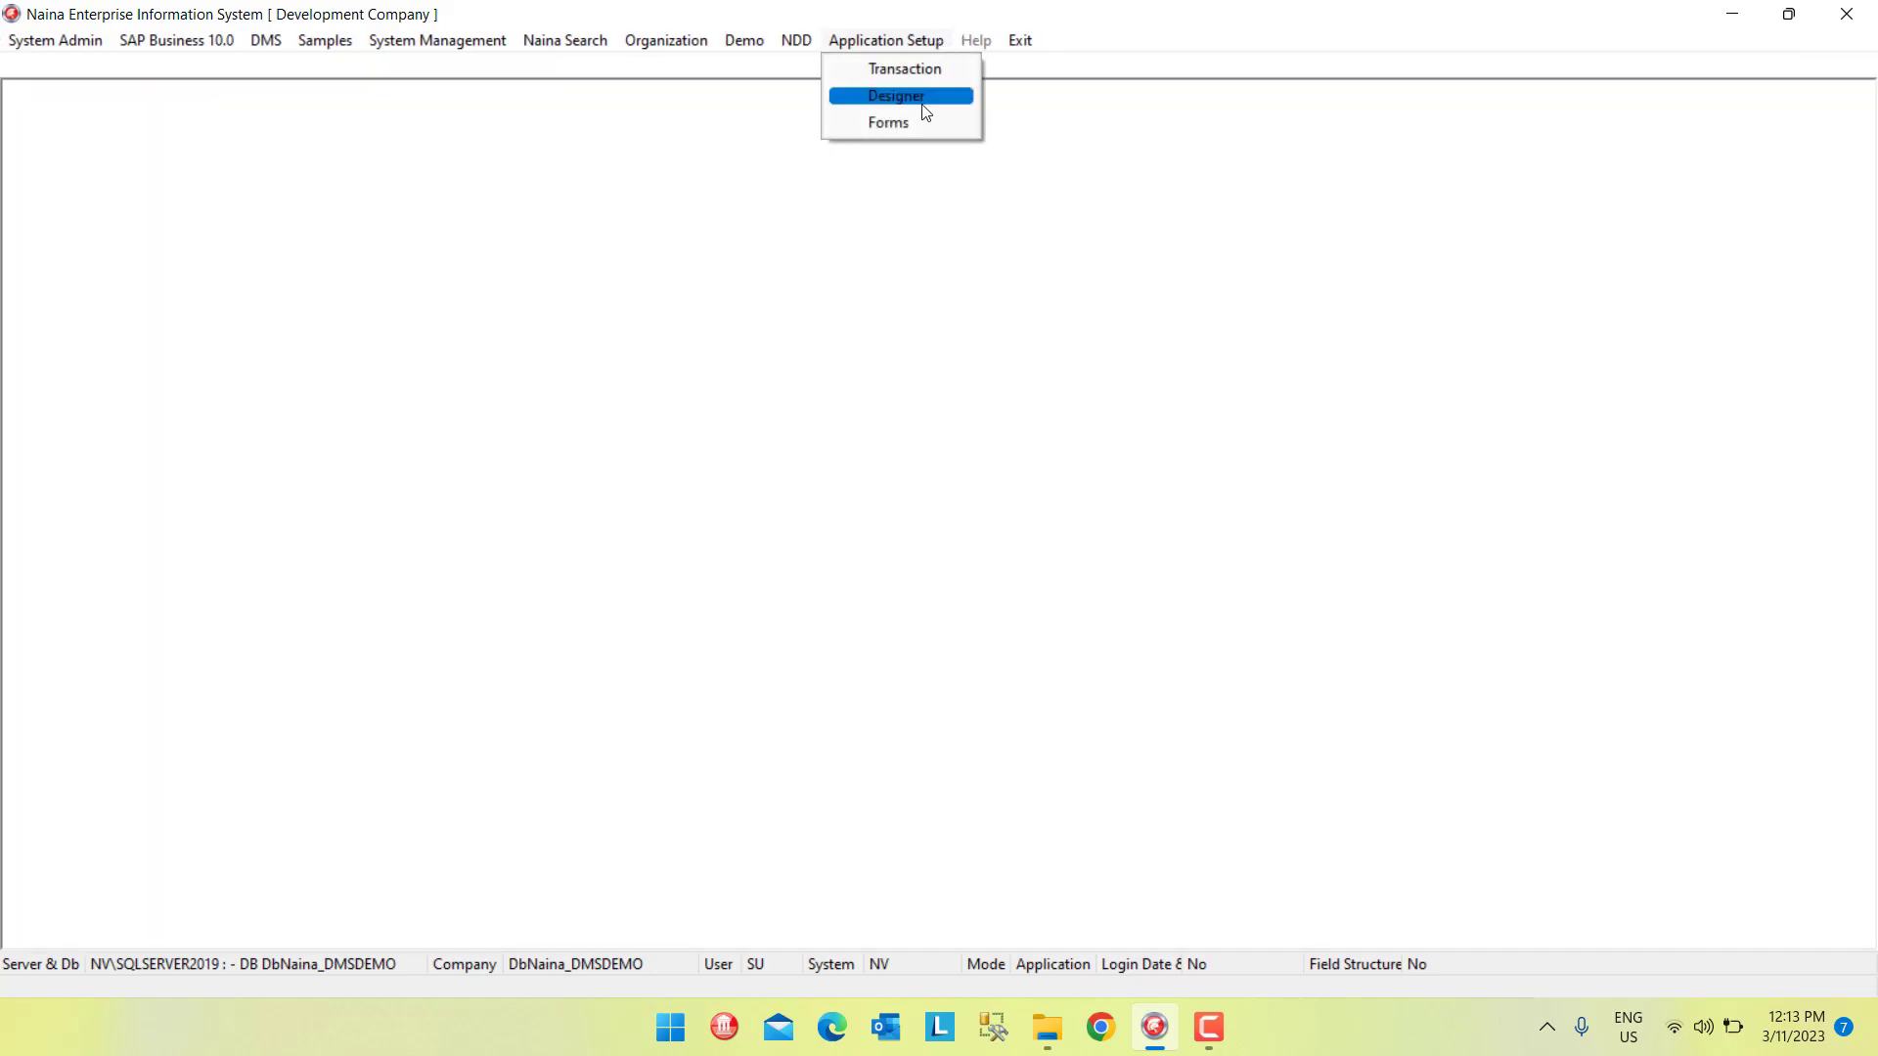
pyautogui.click(921, 125)
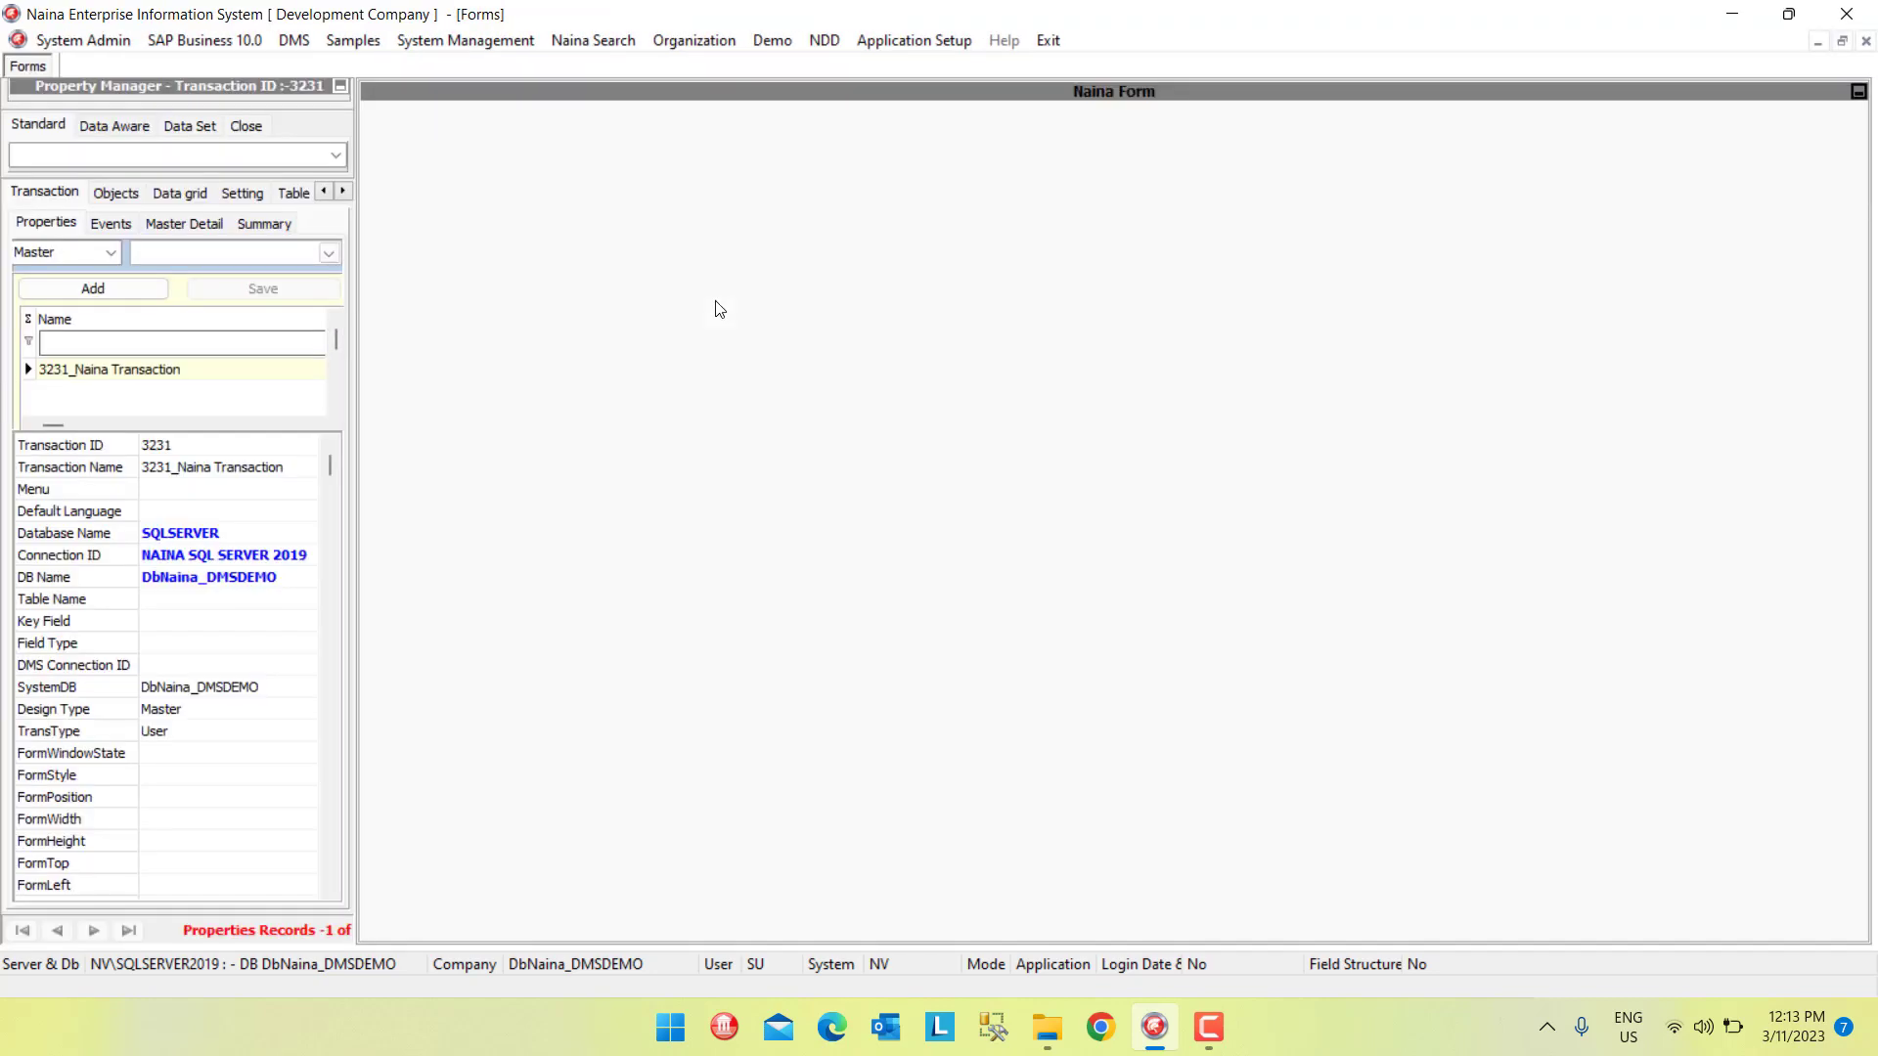
# - In the table settings, turn on Add Primary Key, Auto and Data for the new transaction and select the 3 Field x 1 Raw layout
pyautogui.click(343, 193)
pyautogui.click(213, 195)
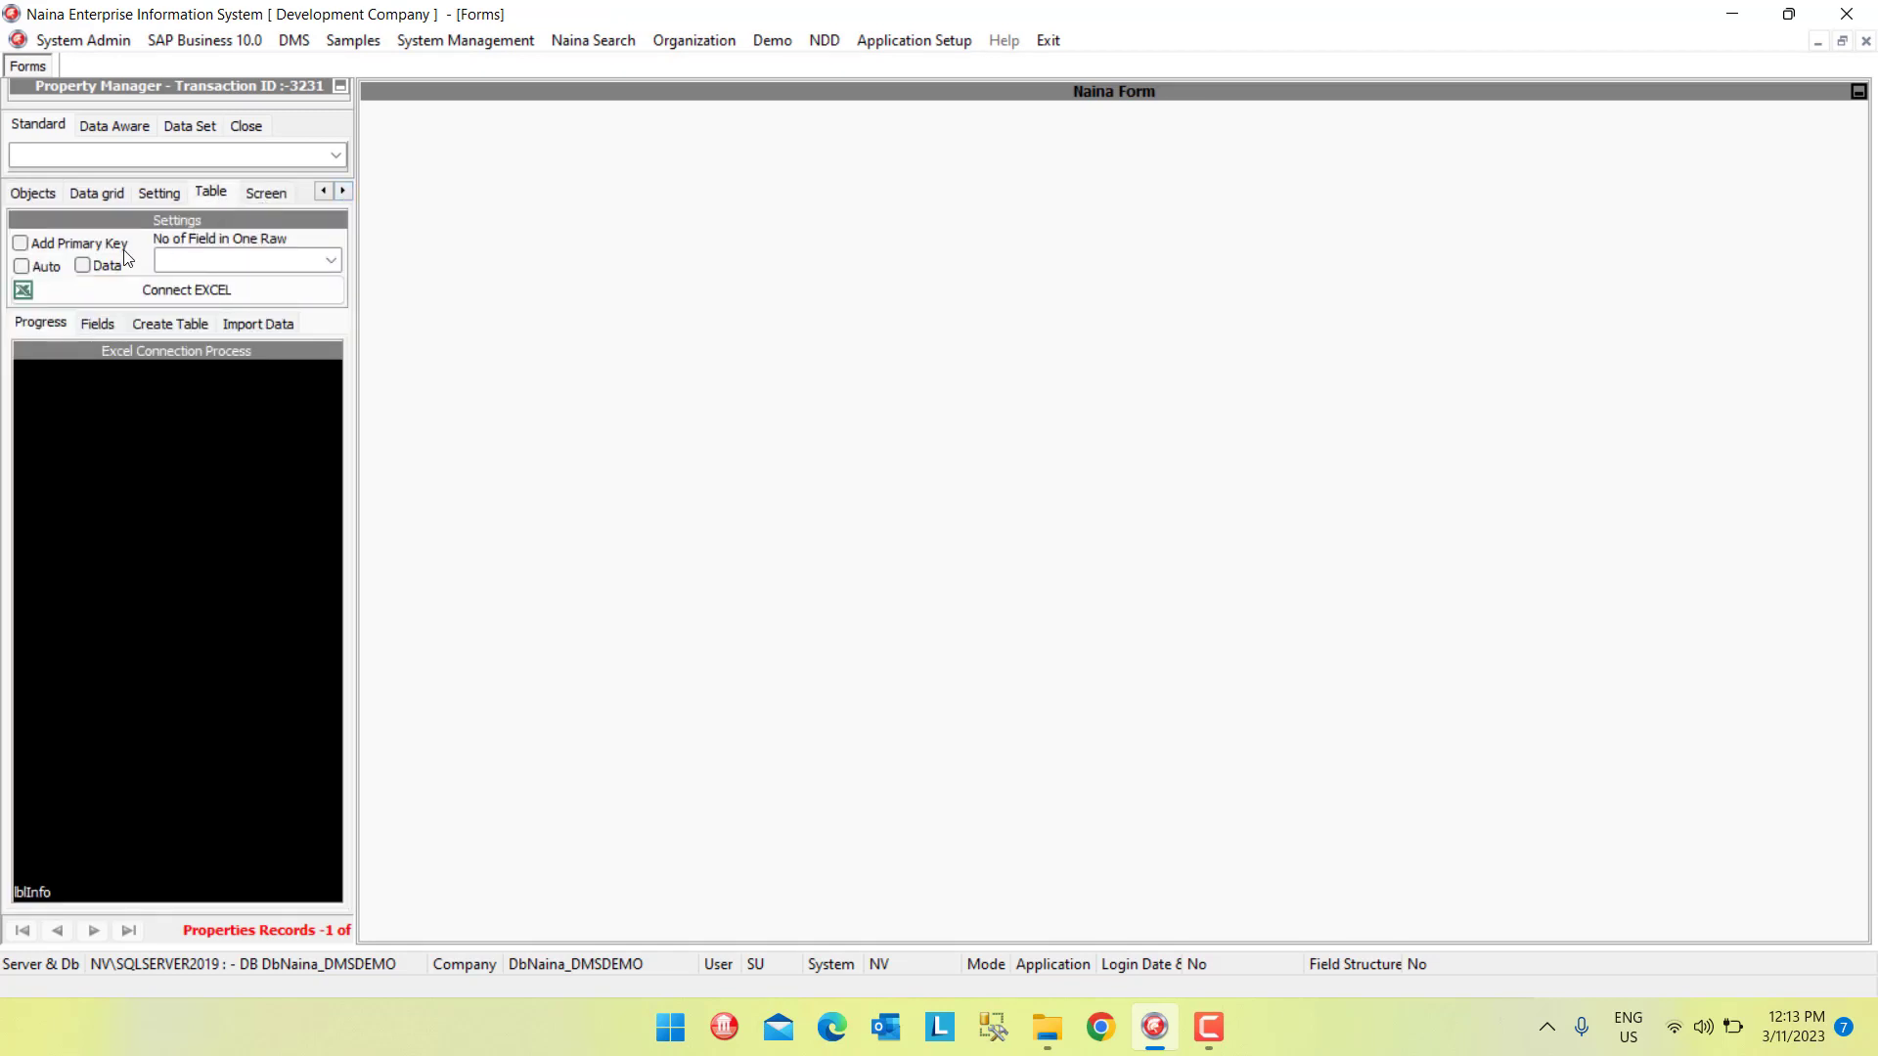
pyautogui.click(21, 266)
pyautogui.click(82, 265)
pyautogui.click(333, 262)
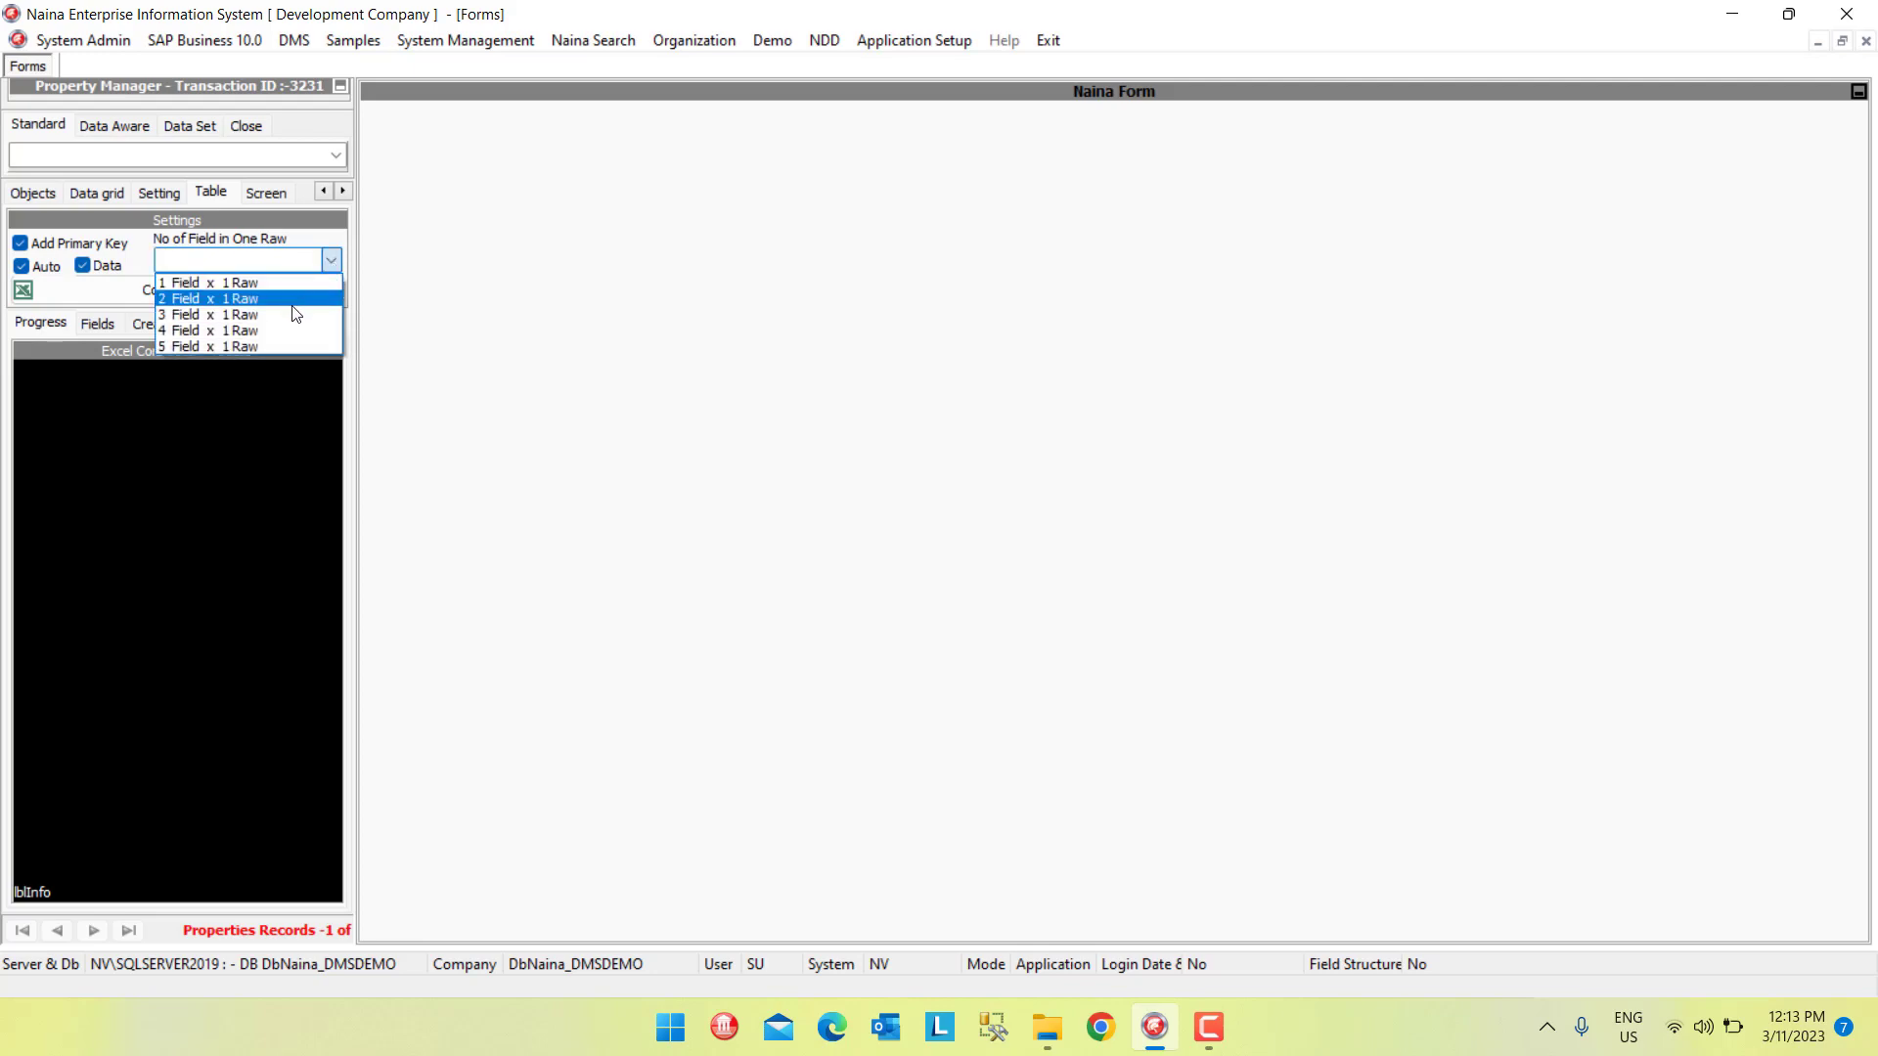
pyautogui.click(272, 327)
# - Connect the 164 KB FinancialSample Excel file, create the table from its fields and import its data into the form
pyautogui.click(226, 291)
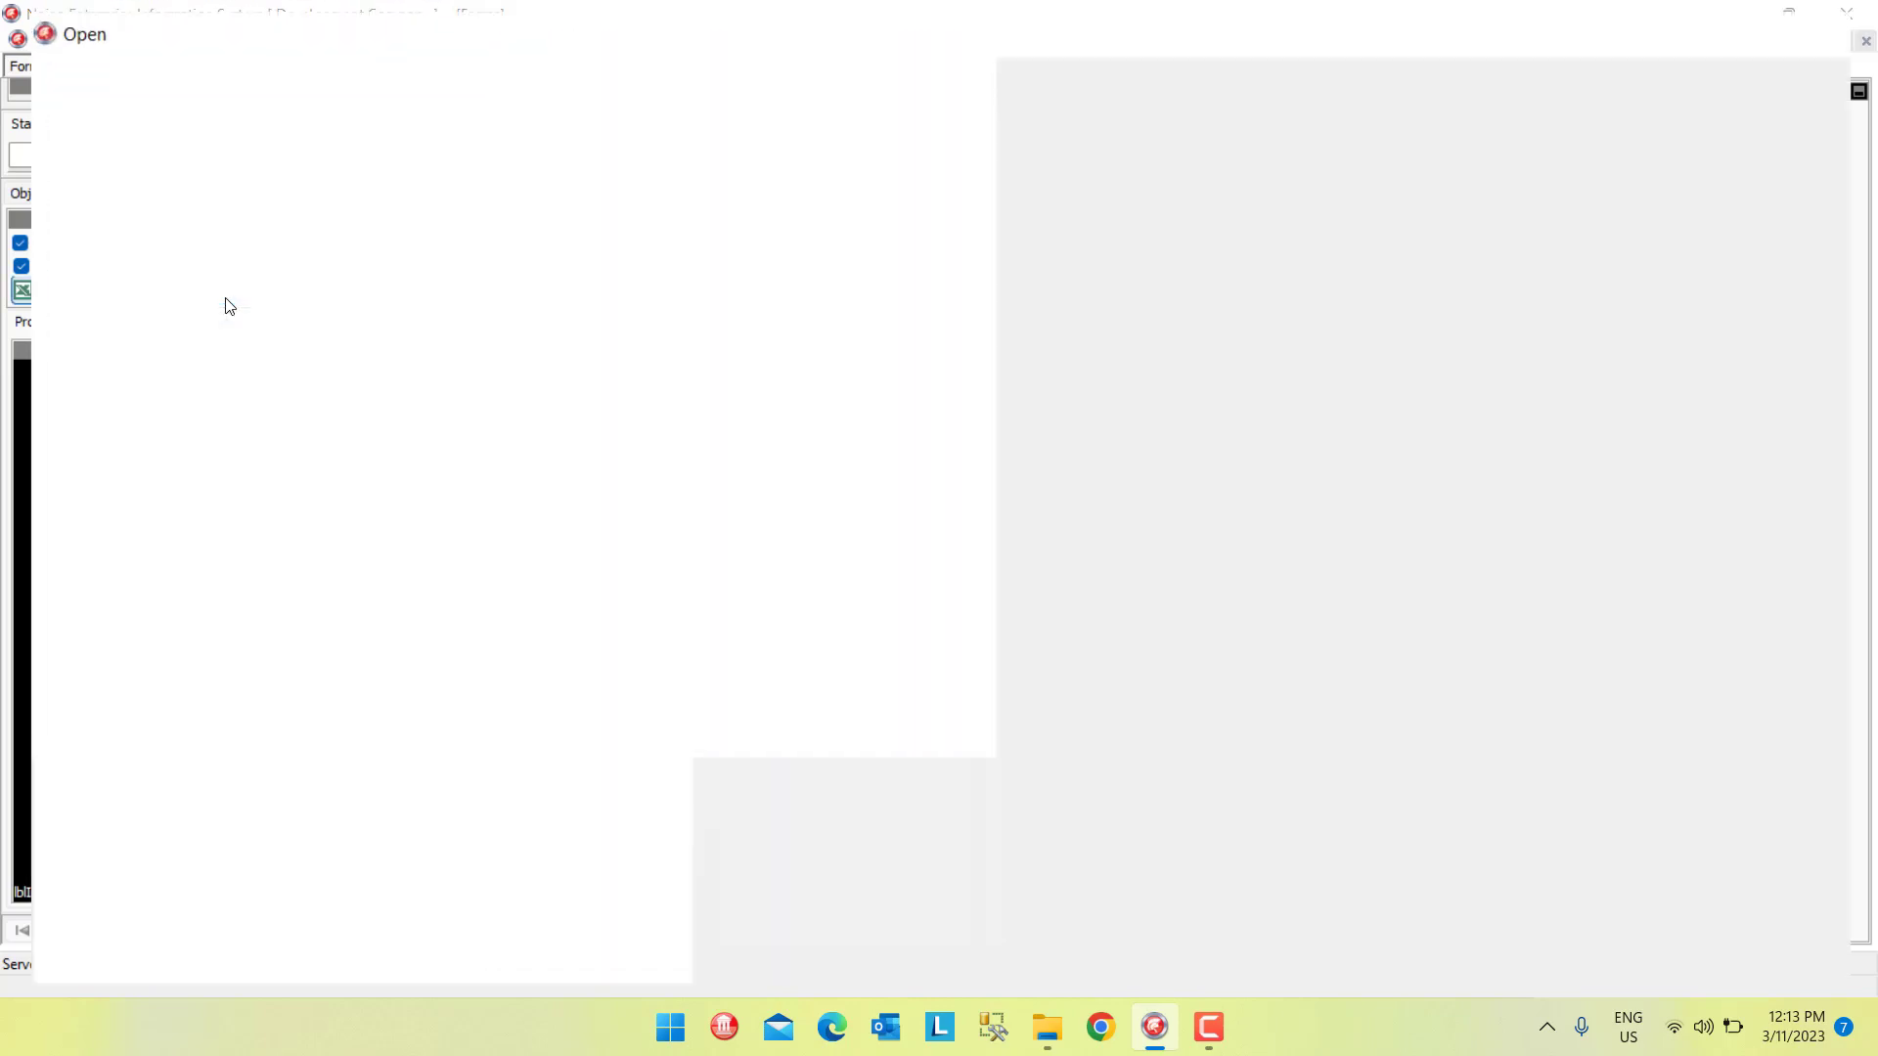
pyautogui.doubleClick(657, 200)
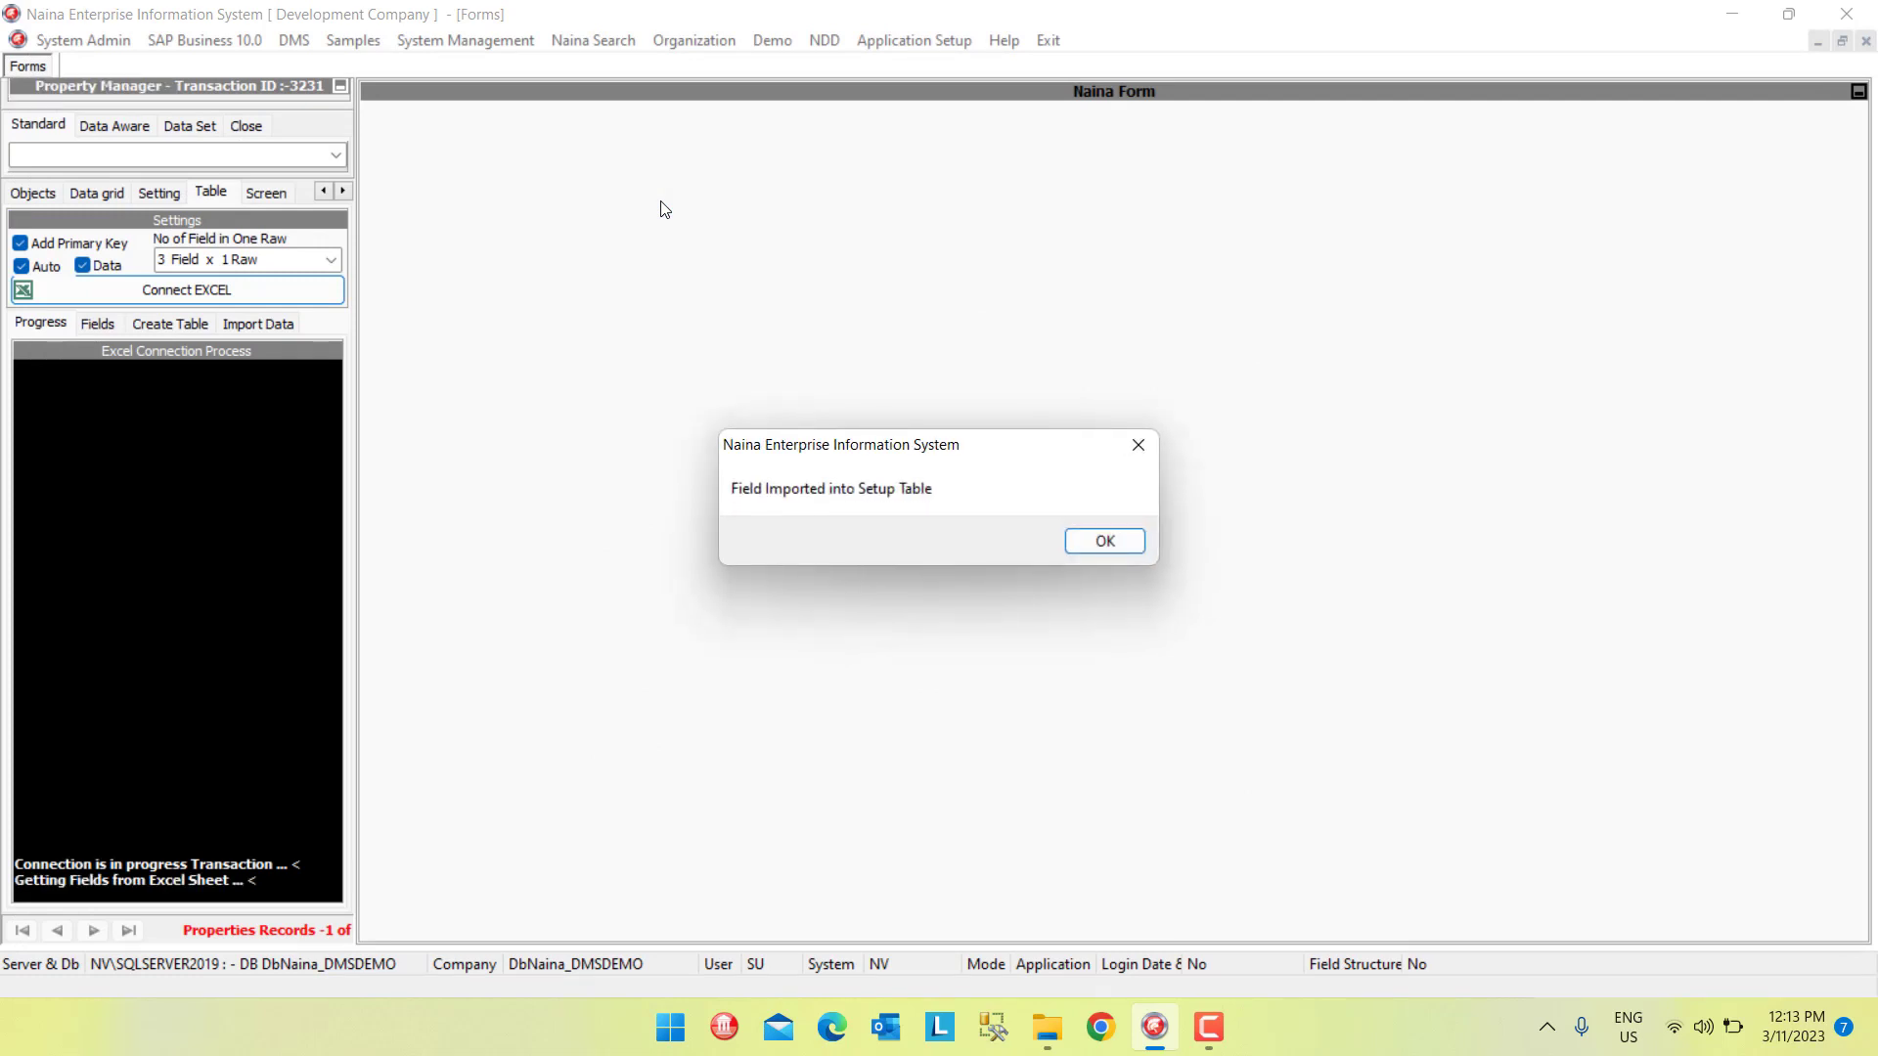
pyautogui.click(1132, 540)
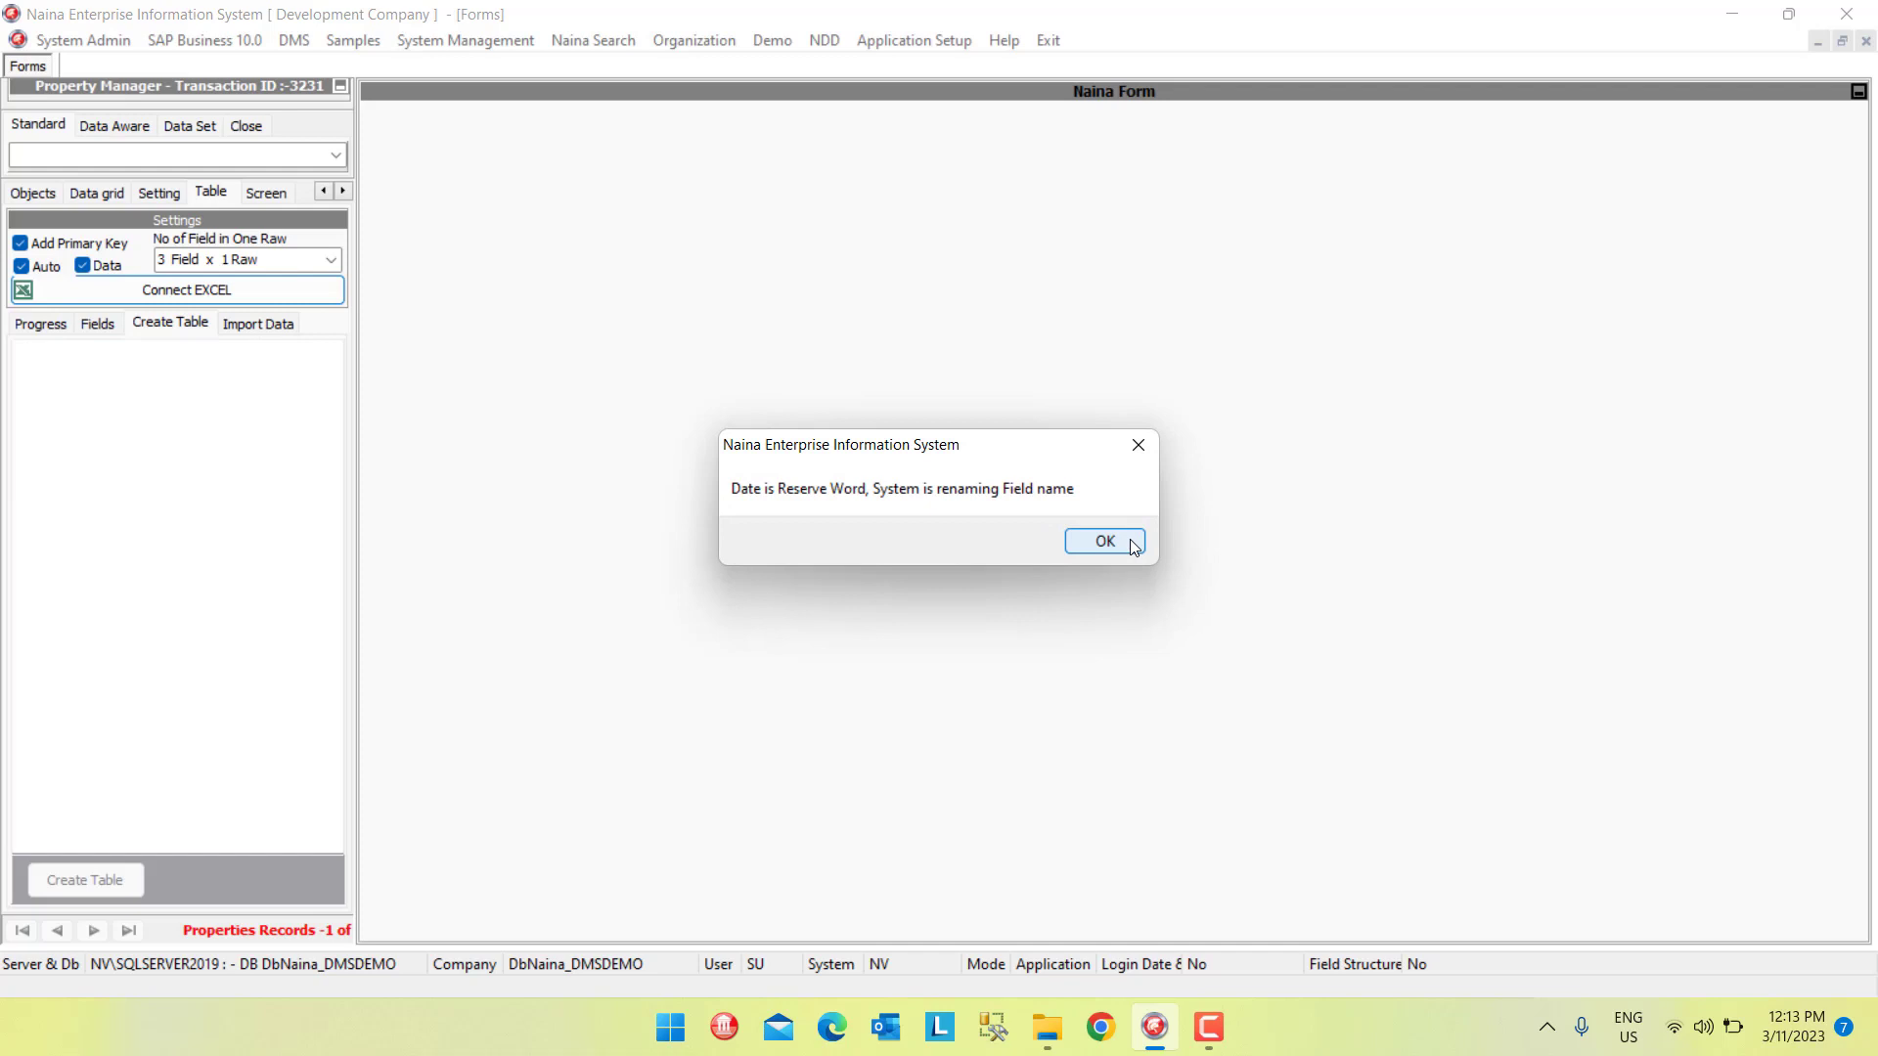
pyautogui.click(1131, 541)
pyautogui.click(1130, 540)
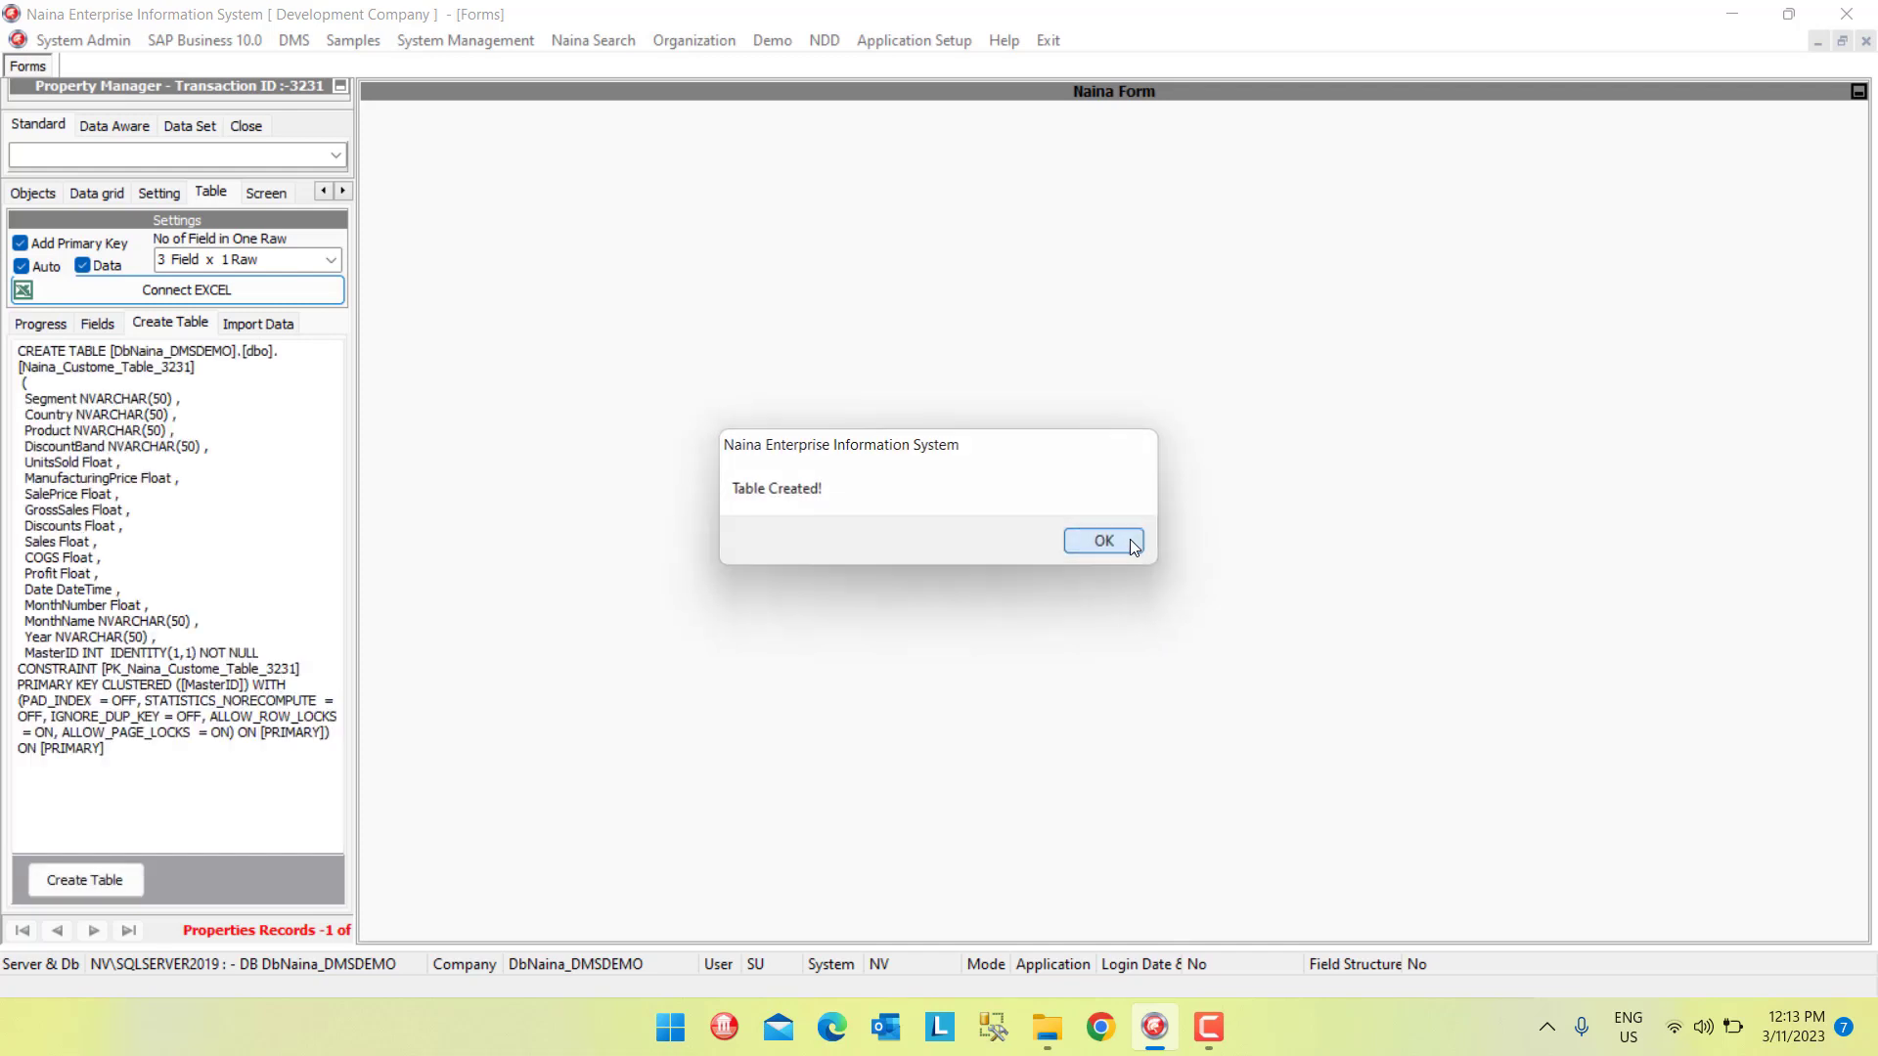
pyautogui.click(1129, 540)
pyautogui.click(1105, 541)
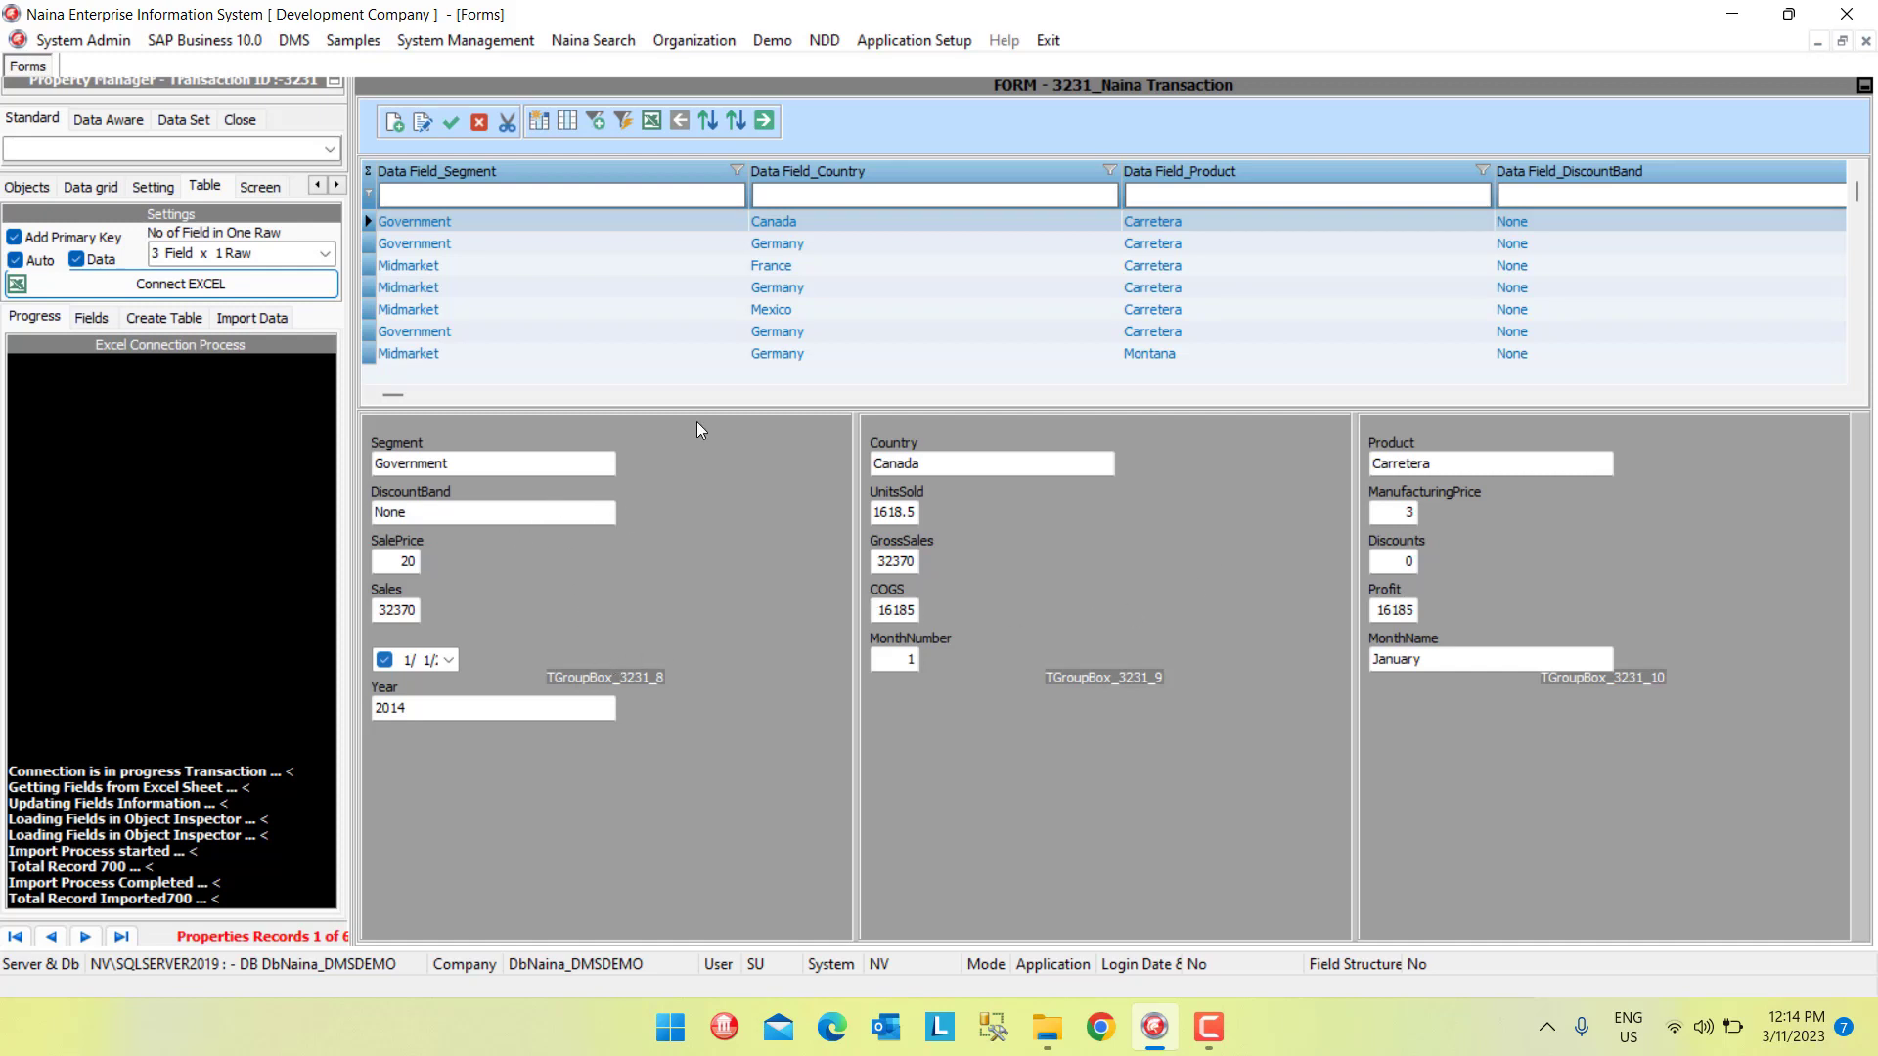
# - Browse the imported form data by going to the last record, back one record and forward again
pyautogui.click(763, 125)
pyautogui.click(737, 127)
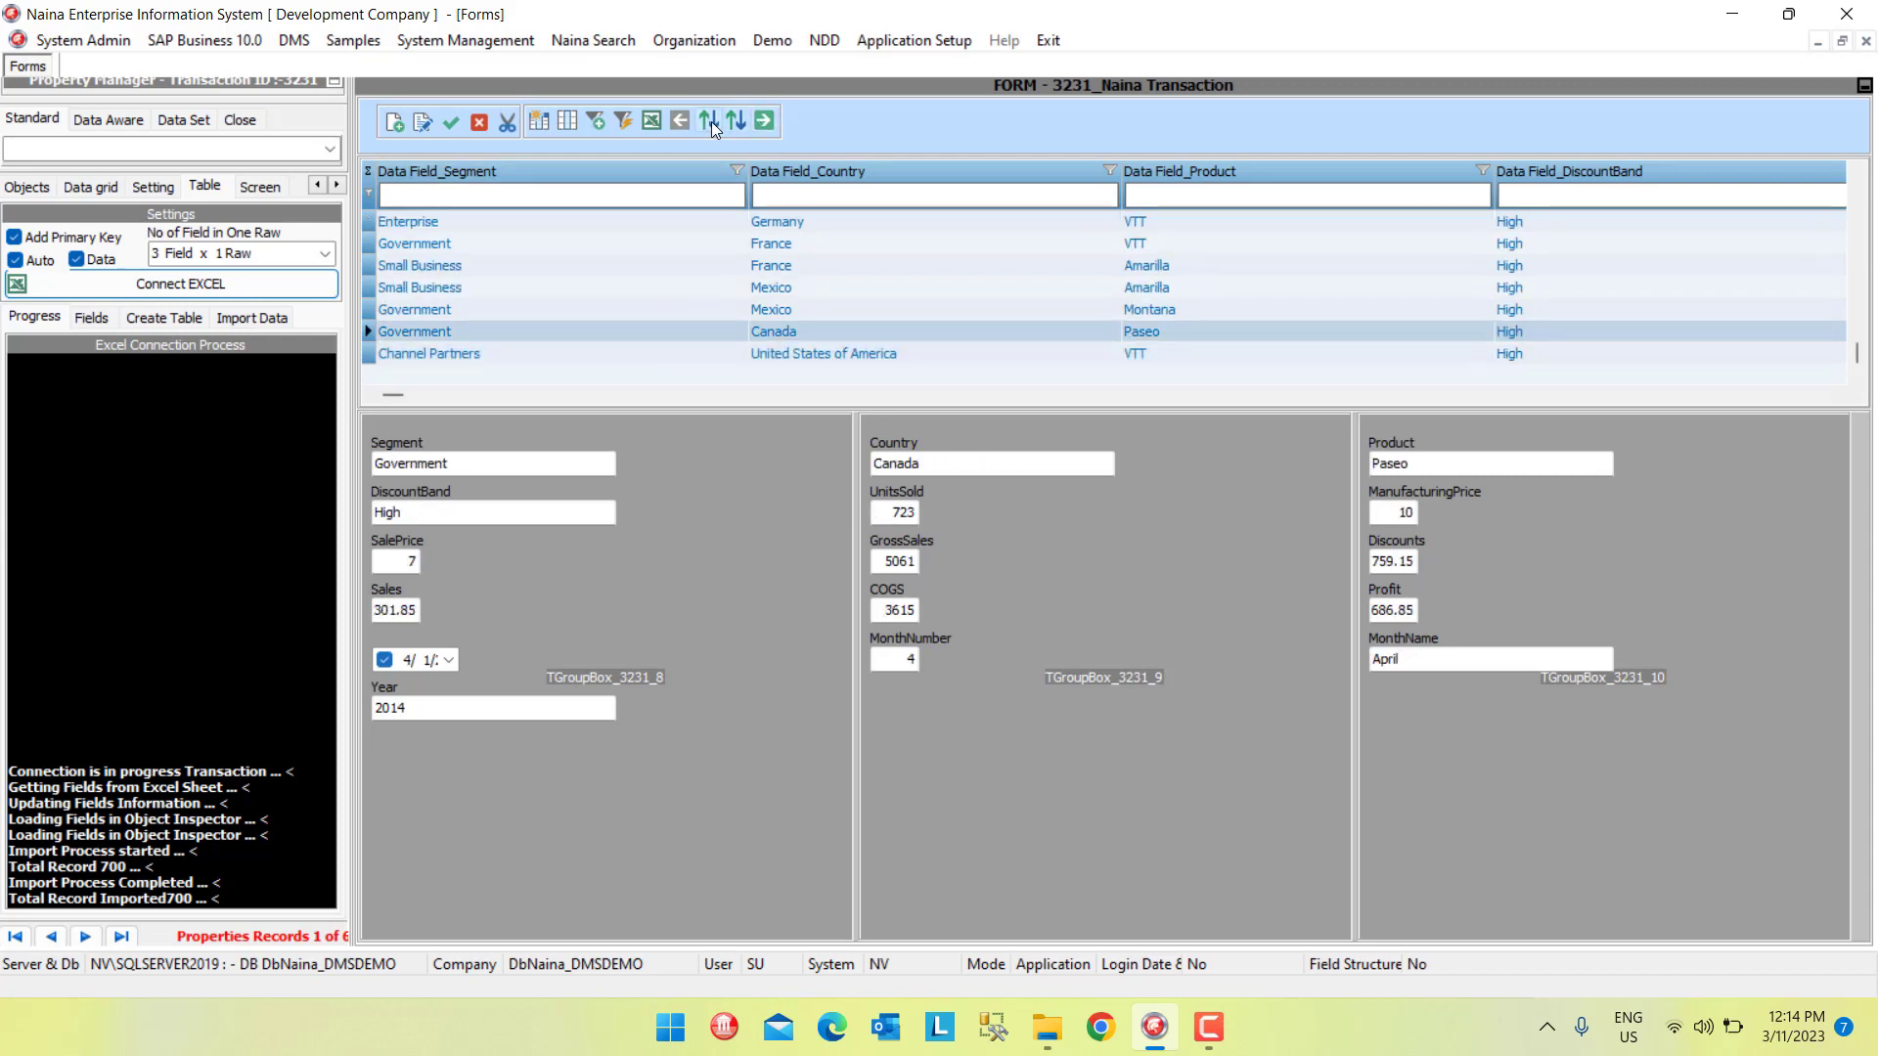
pyautogui.click(713, 121)
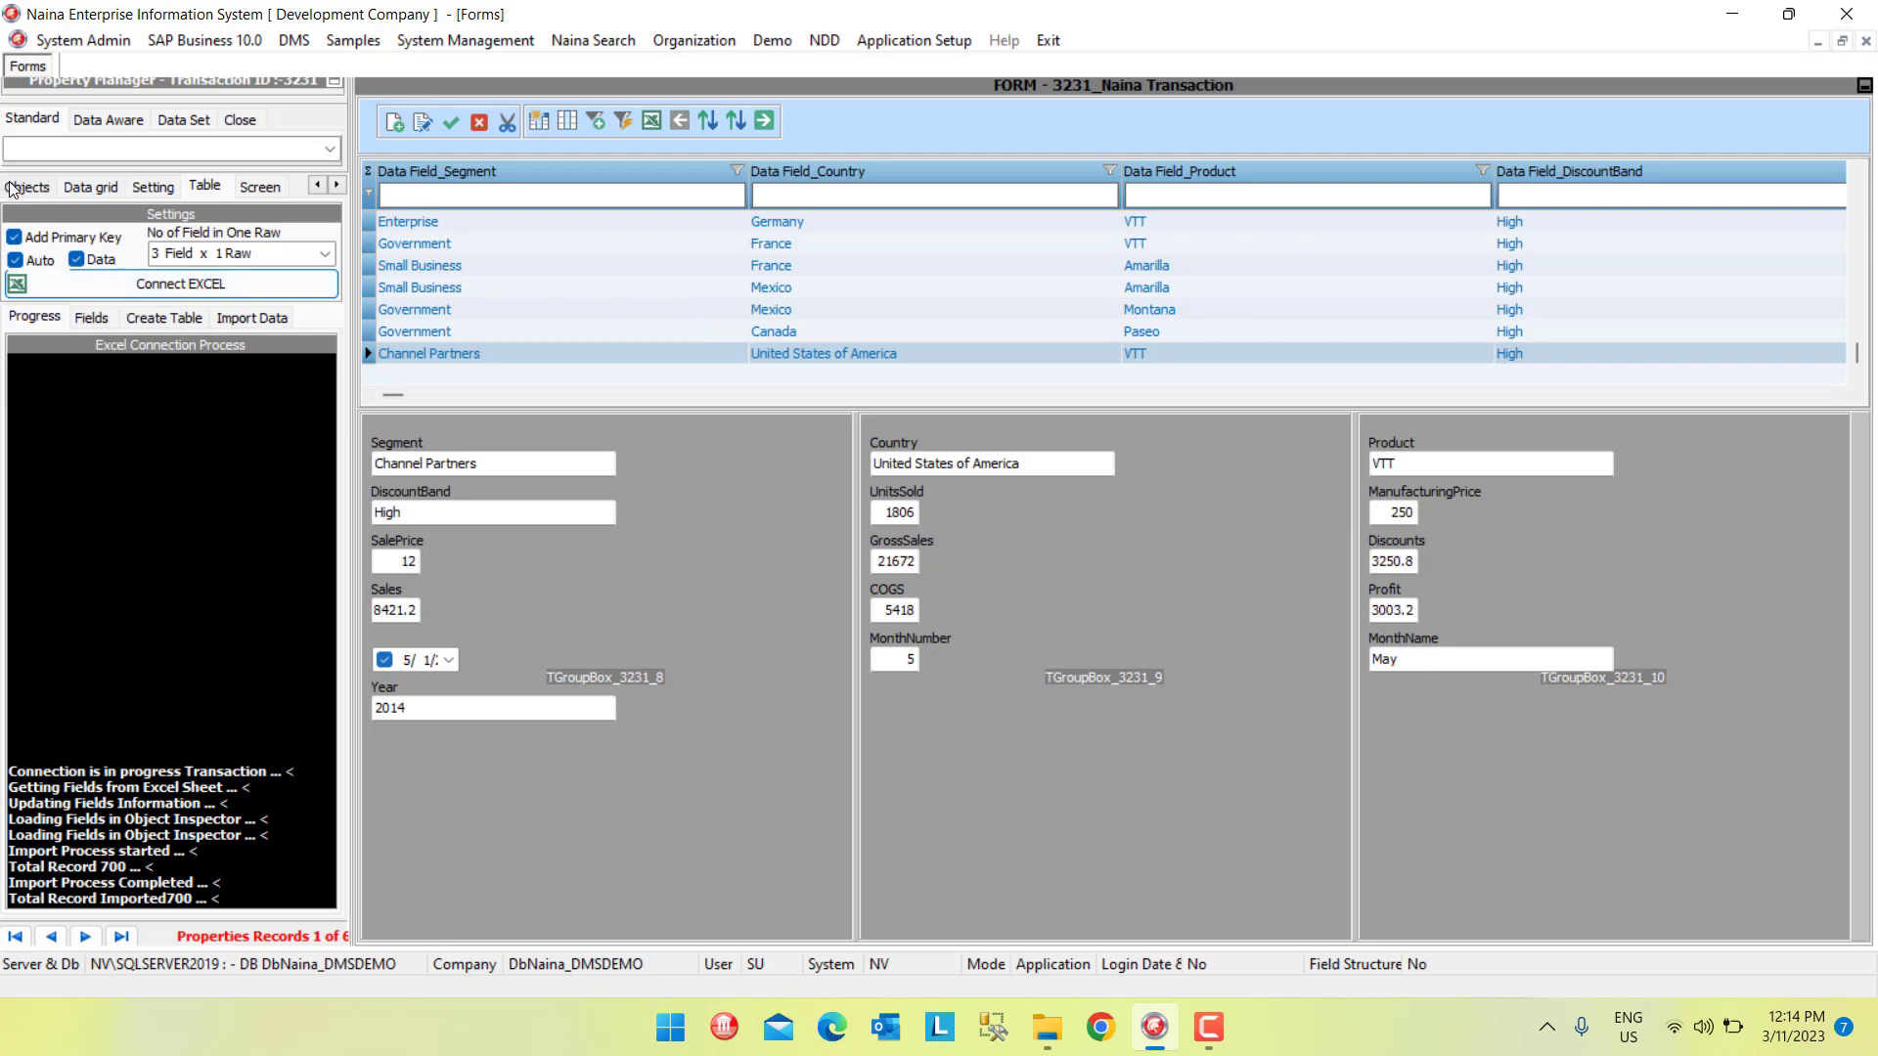
# - Rename the transaction as "Excel Form Sample" in its properties
pyautogui.click(318, 188)
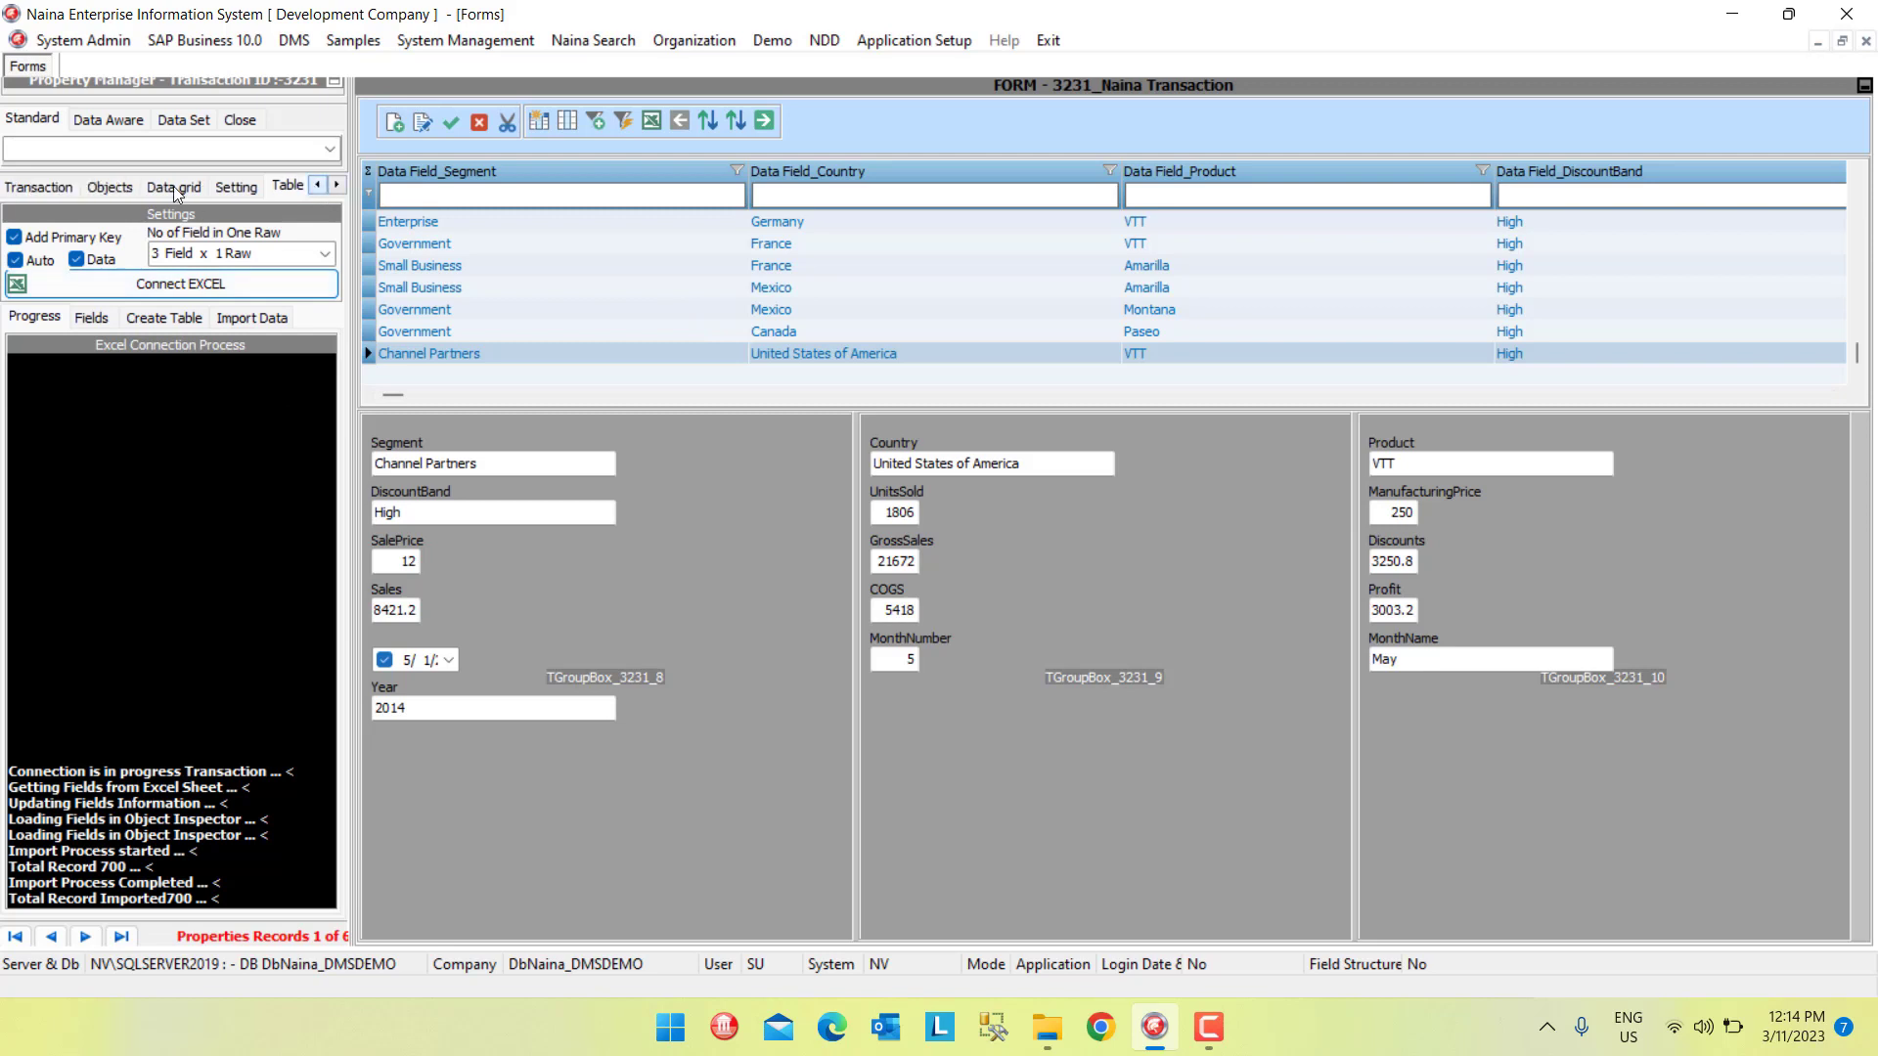
pyautogui.click(44, 188)
pyautogui.click(247, 469)
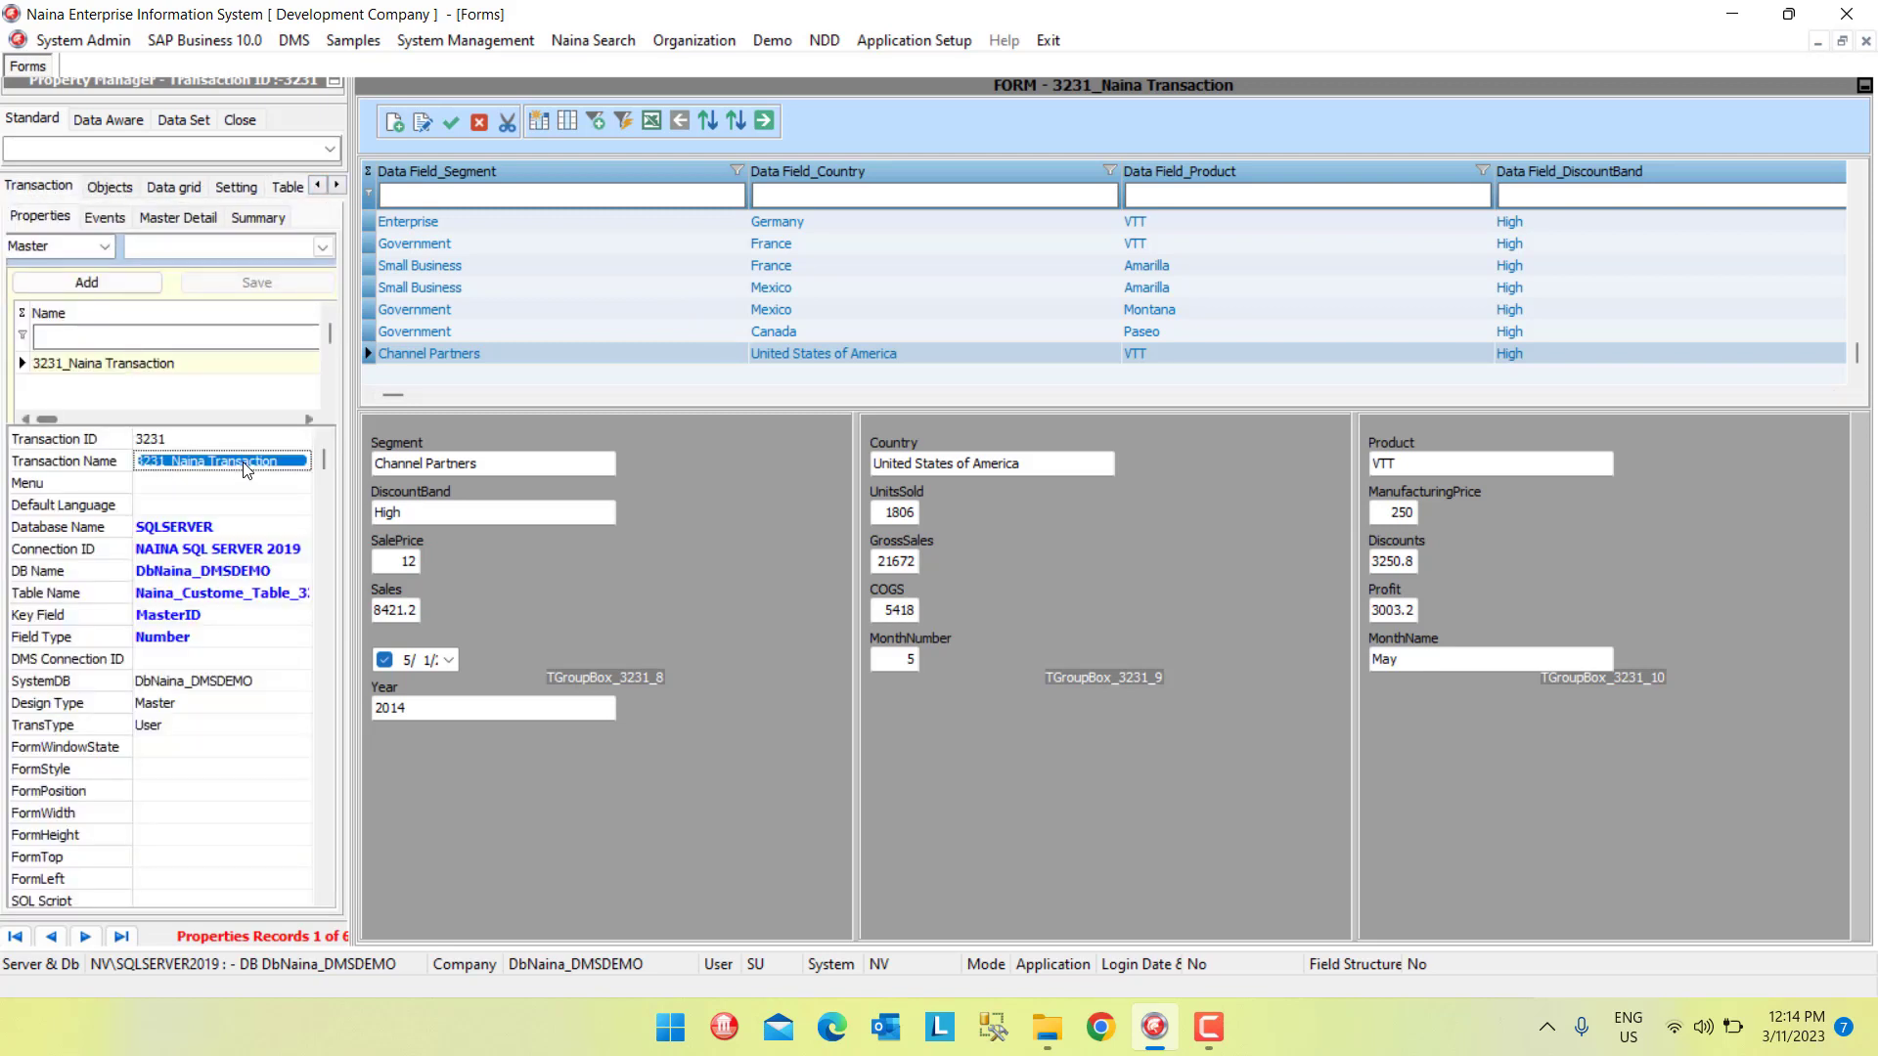
pyautogui.write('Ece')
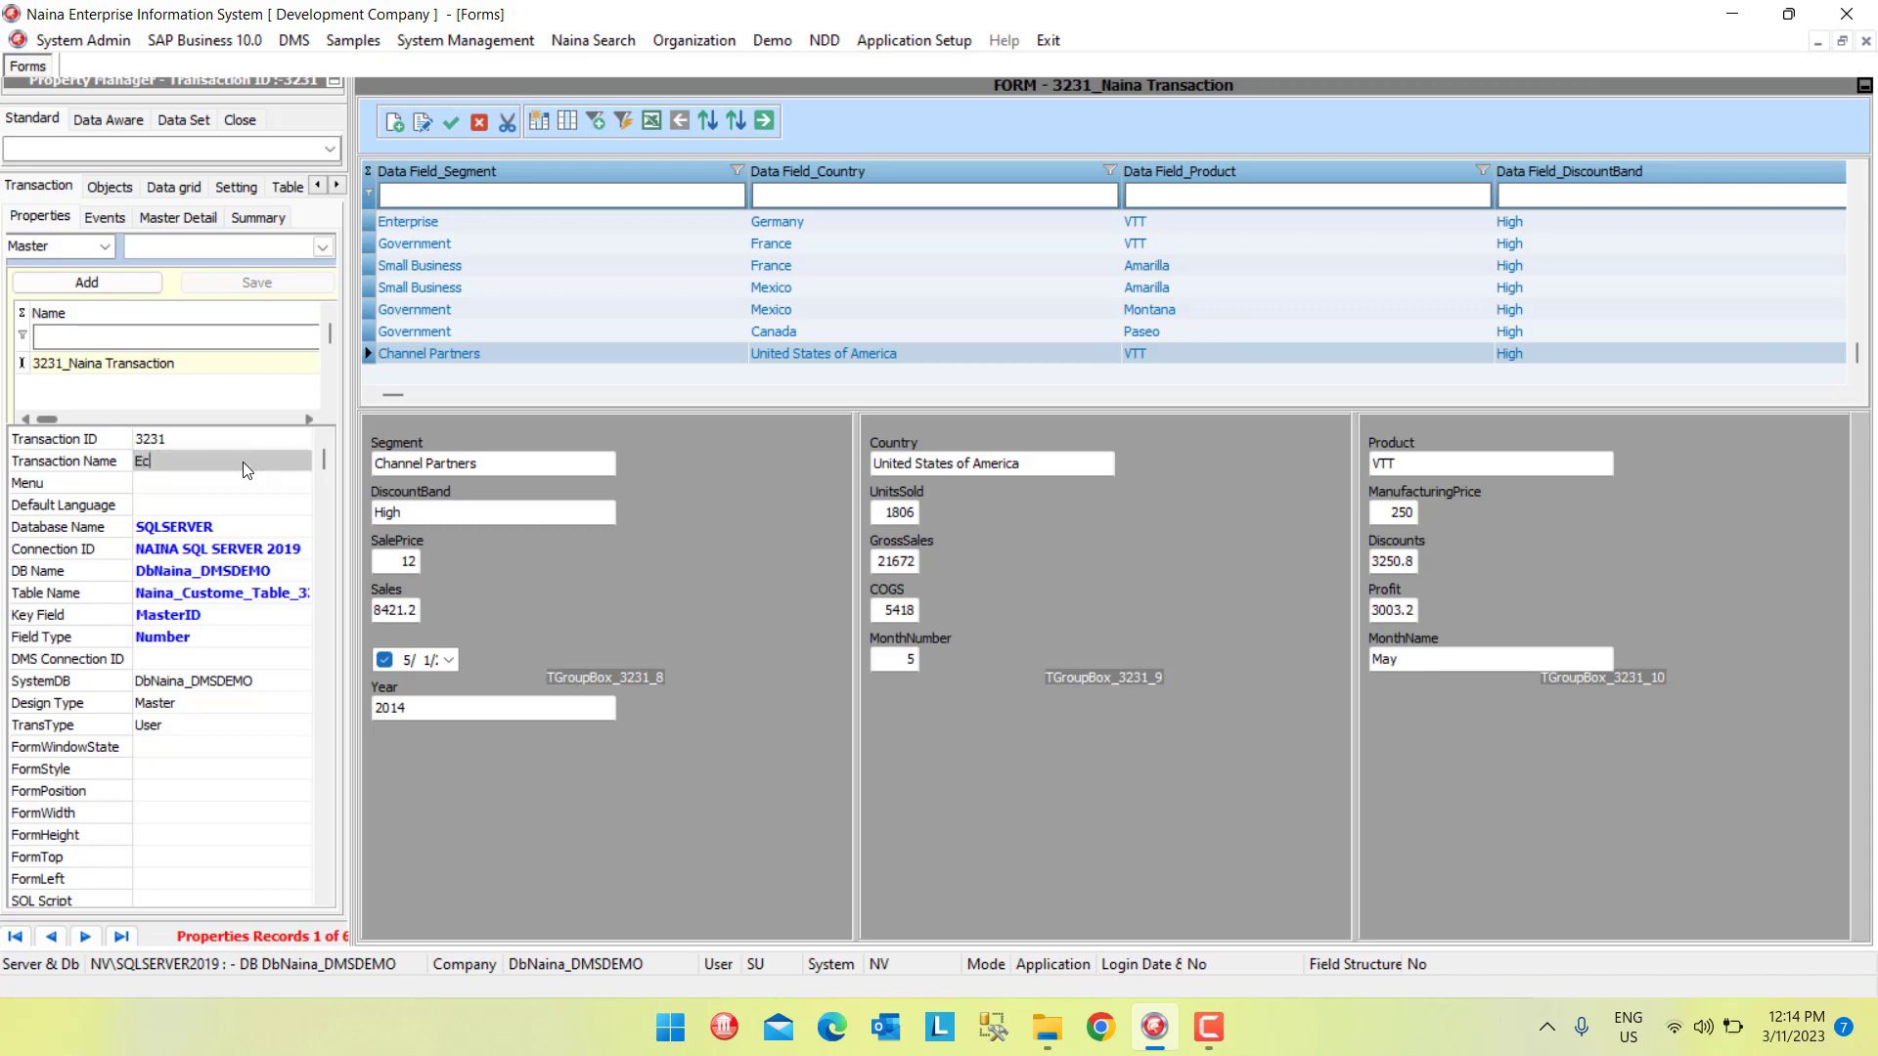
pyautogui.press('BackSpace')
pyautogui.press('BackSpace')
pyautogui.write('xcel Form Sample')
# - Assign the Excel Form Sample transaction to the Samples menu in its properties and save the change
pyautogui.click(299, 484)
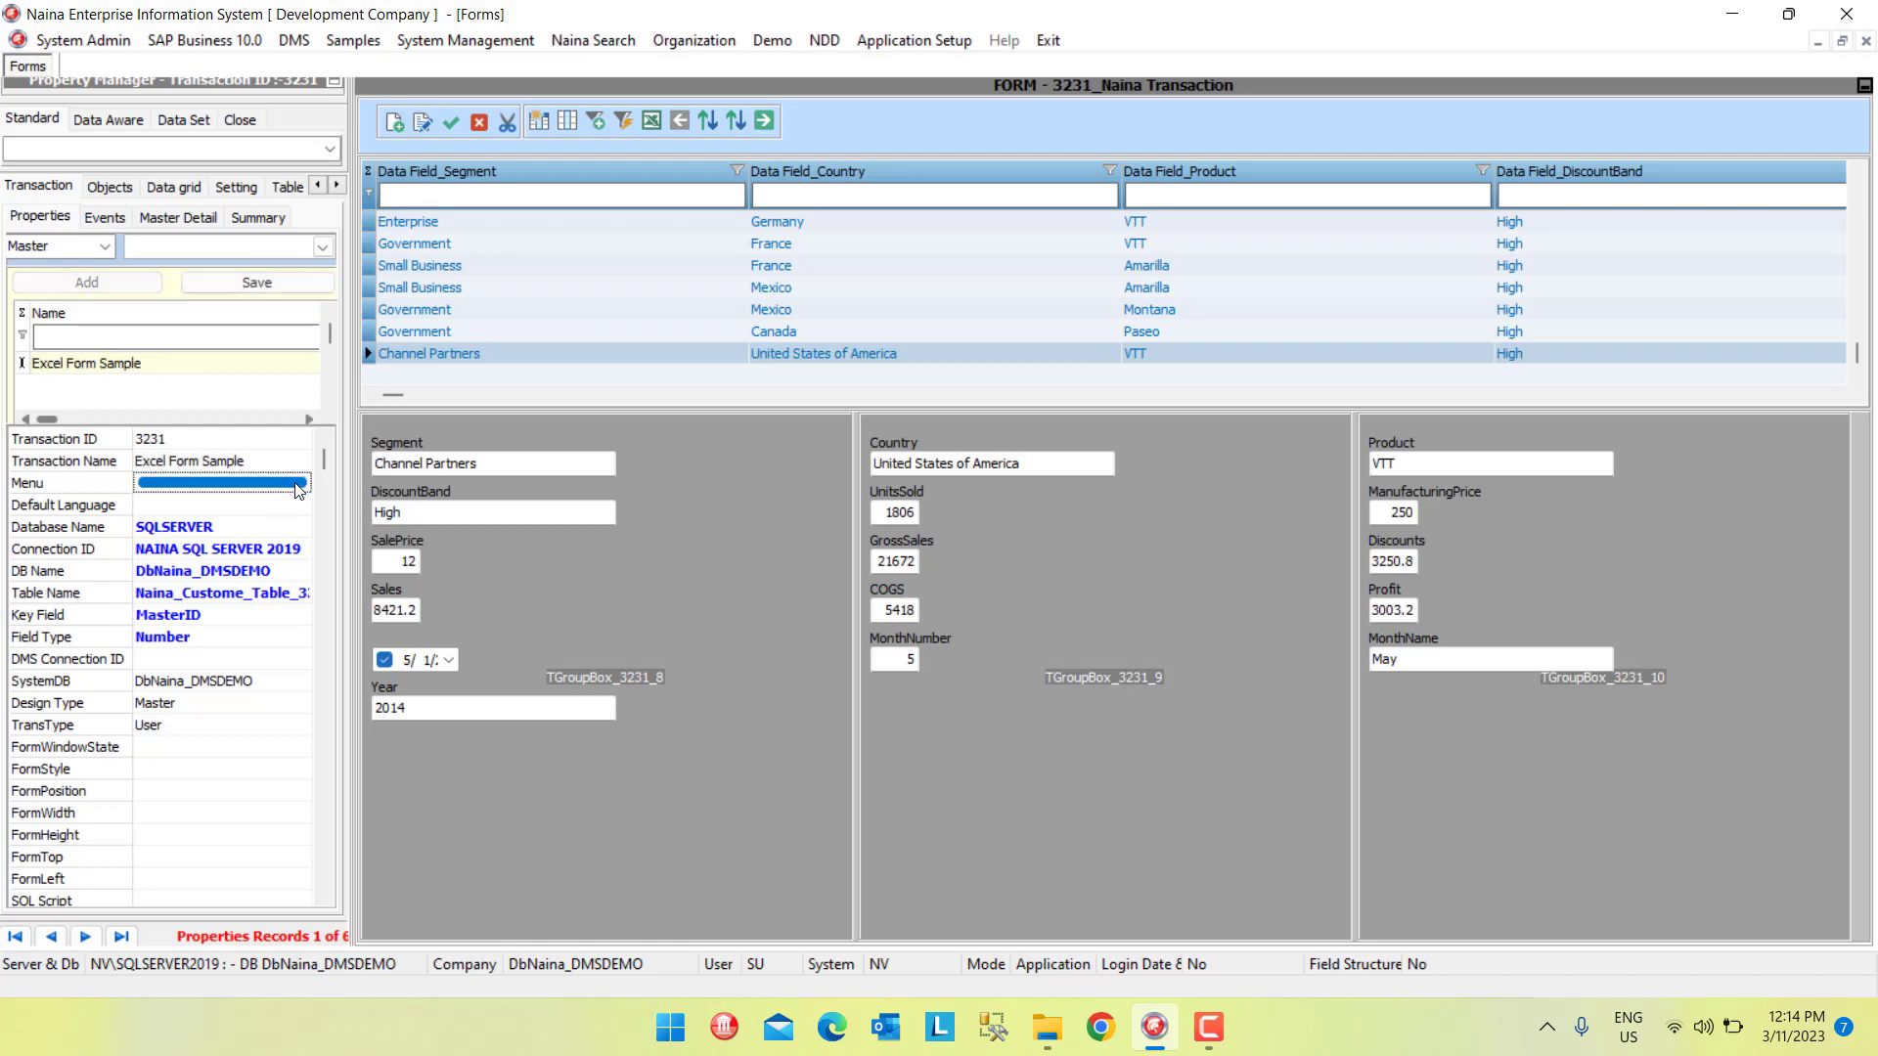
pyautogui.click(300, 485)
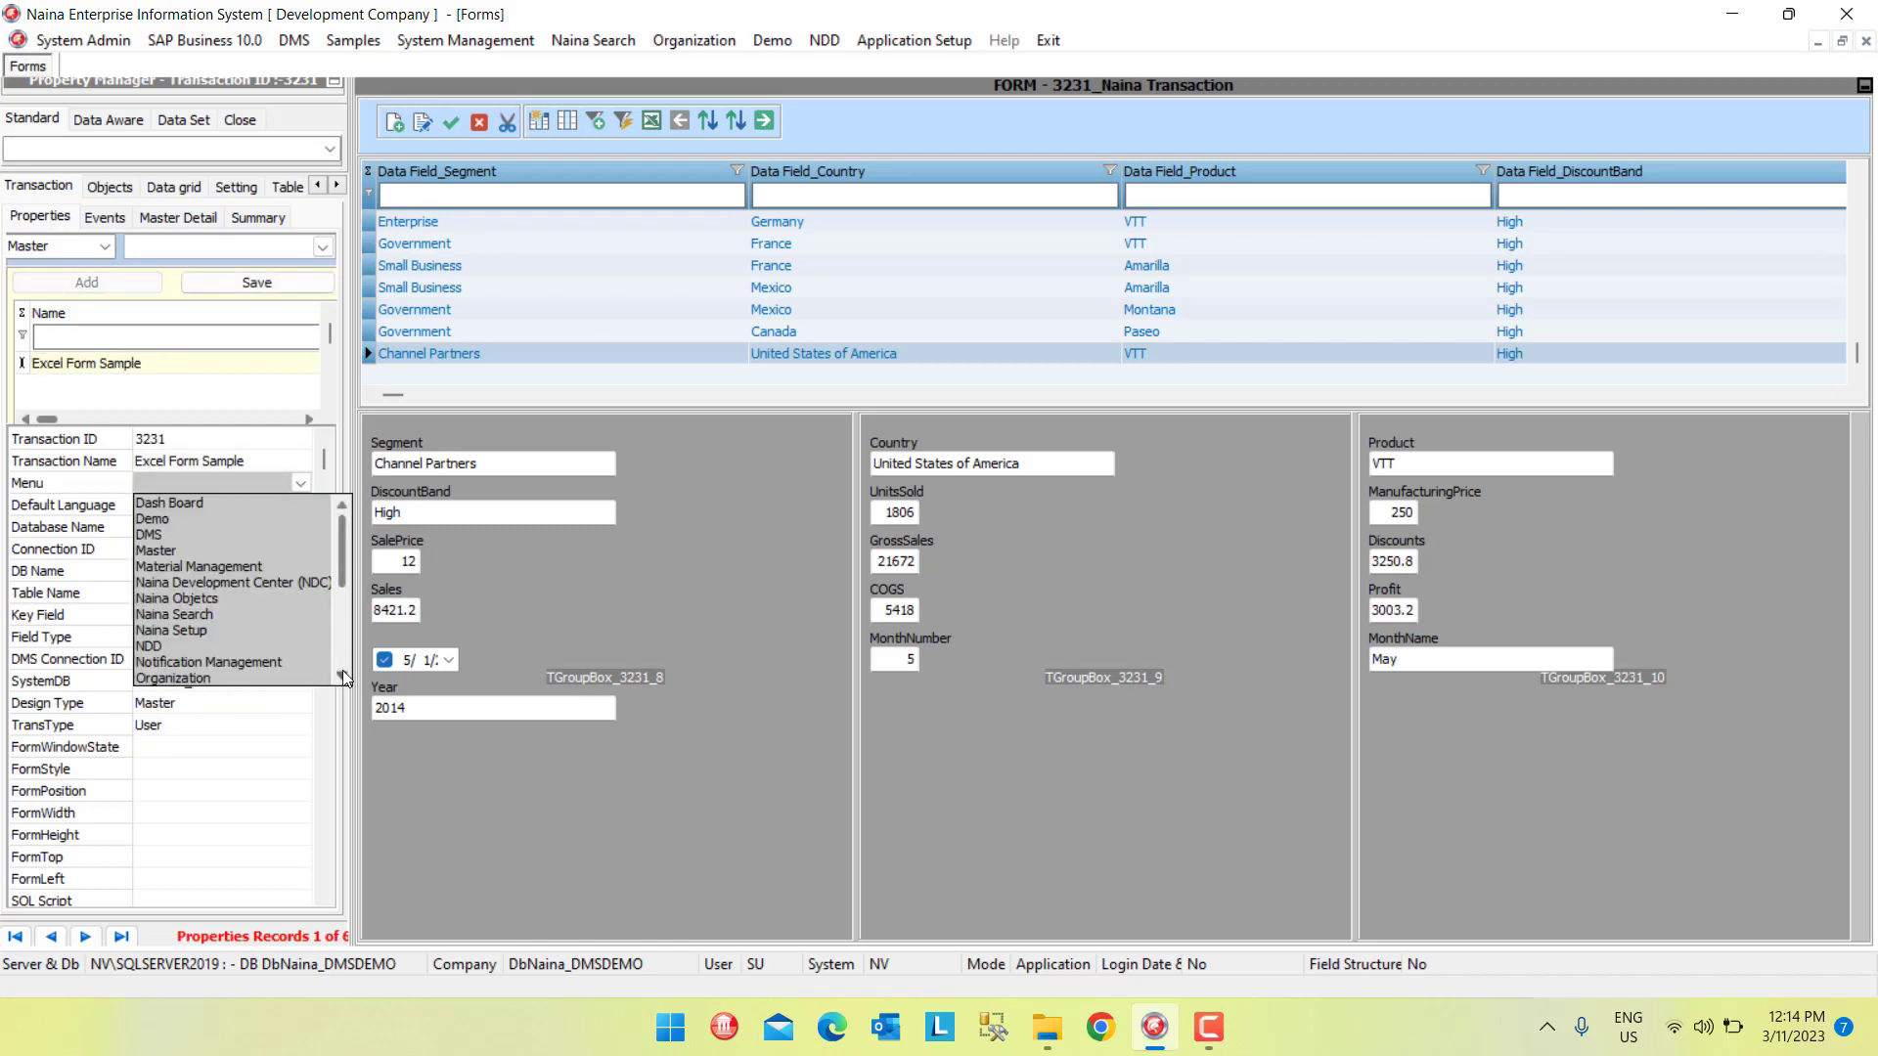
pyautogui.scroll(-3, 343, 677)
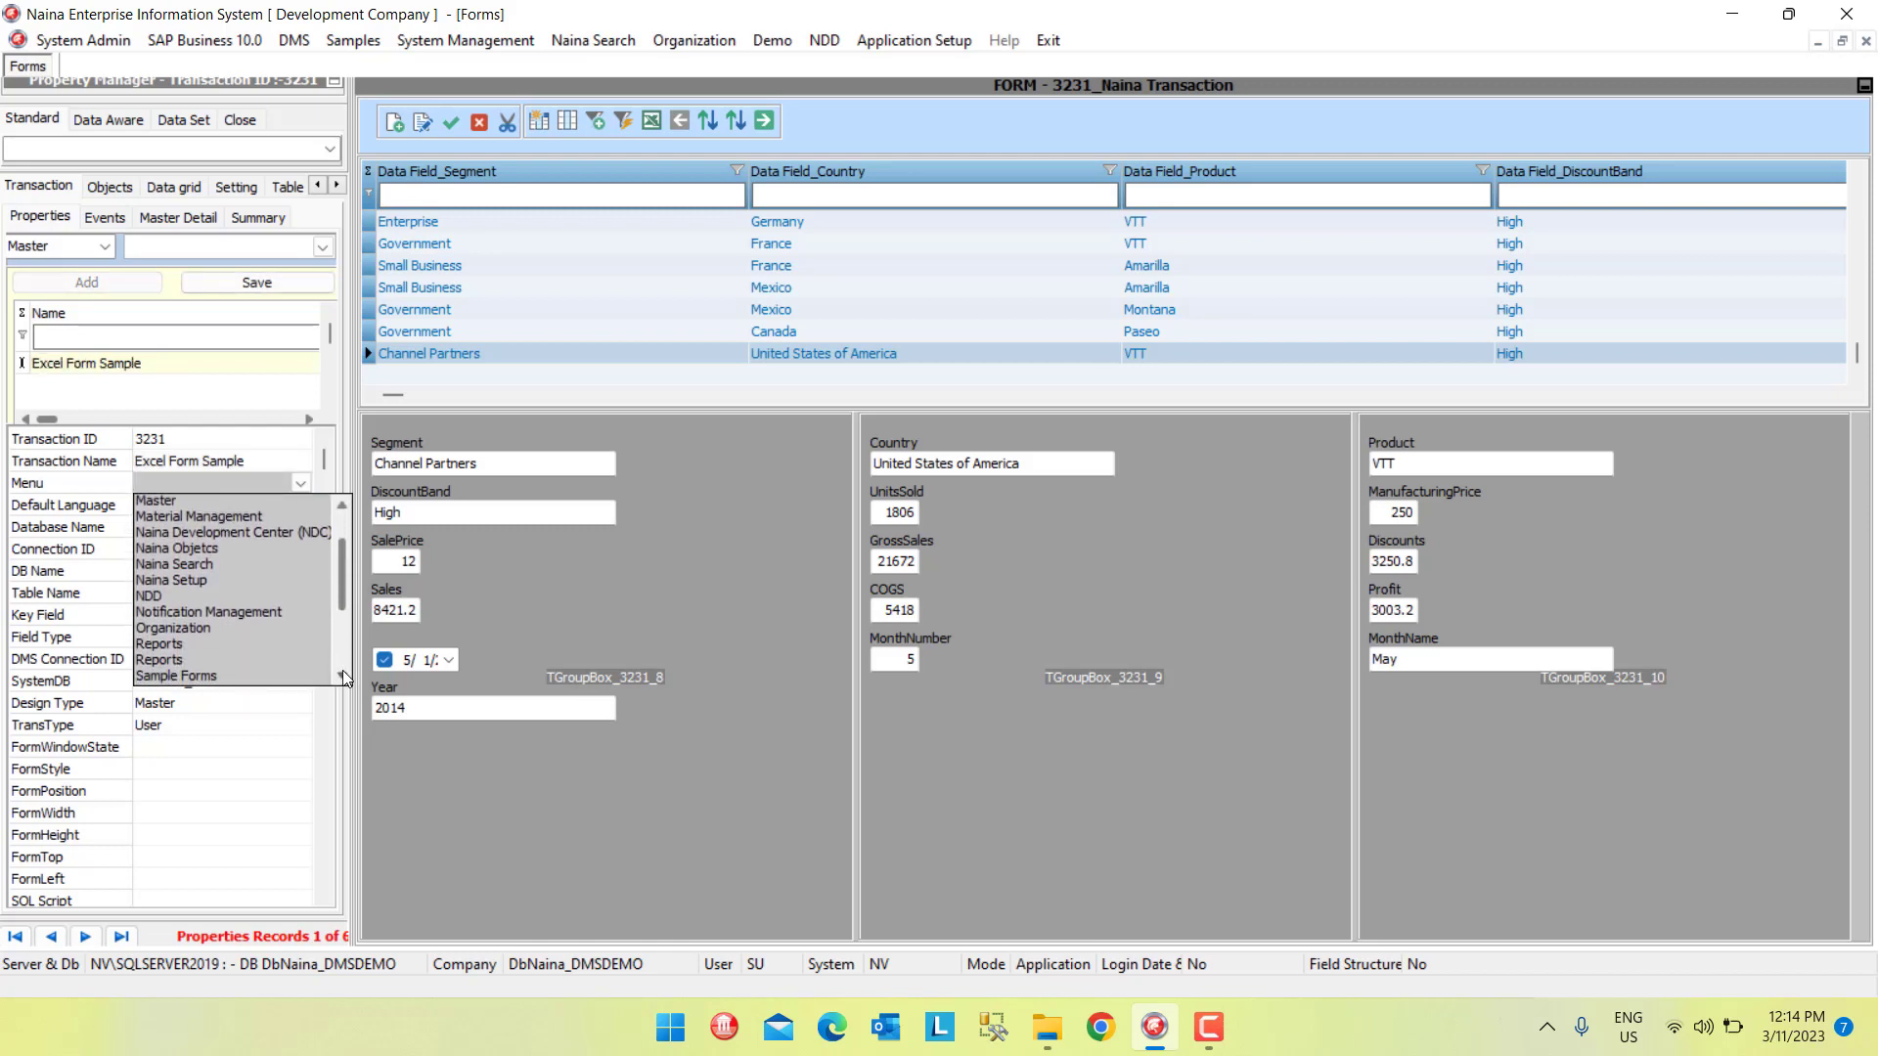
pyautogui.scroll(-1, 343, 677)
pyautogui.click(209, 666)
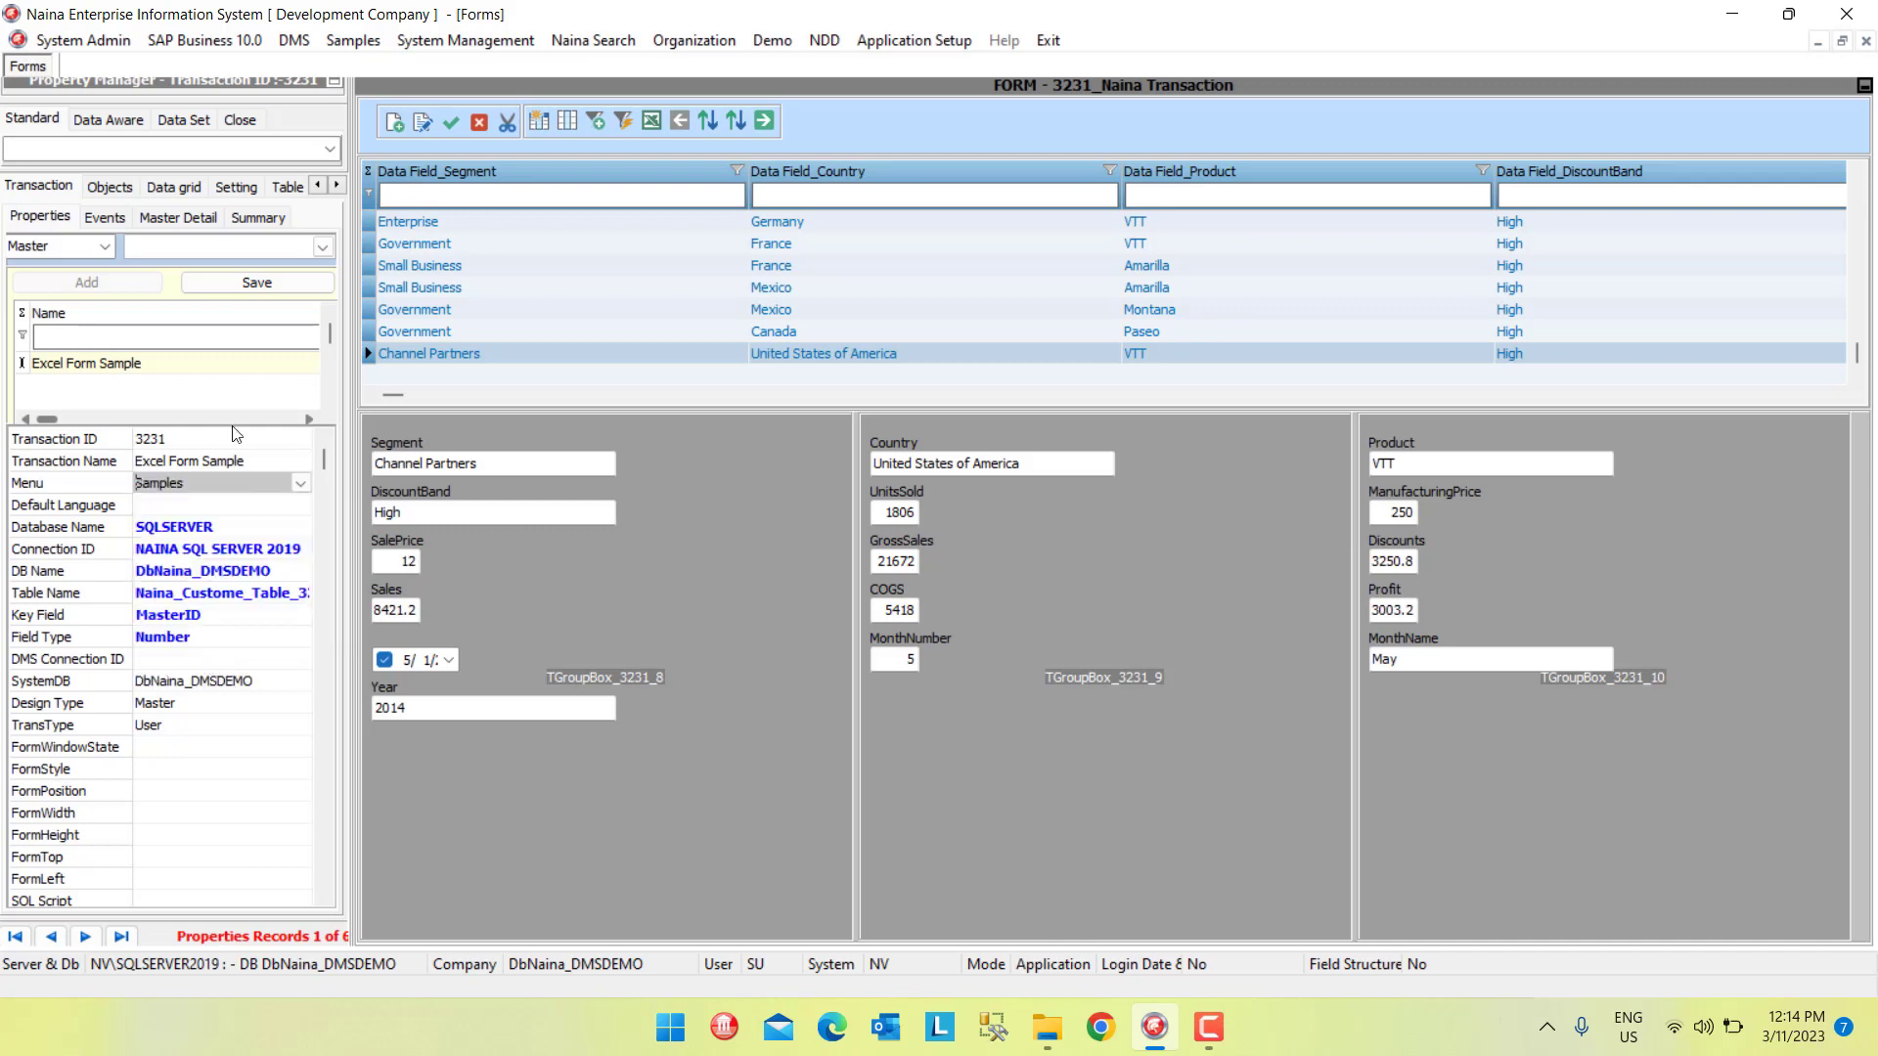
pyautogui.click(264, 285)
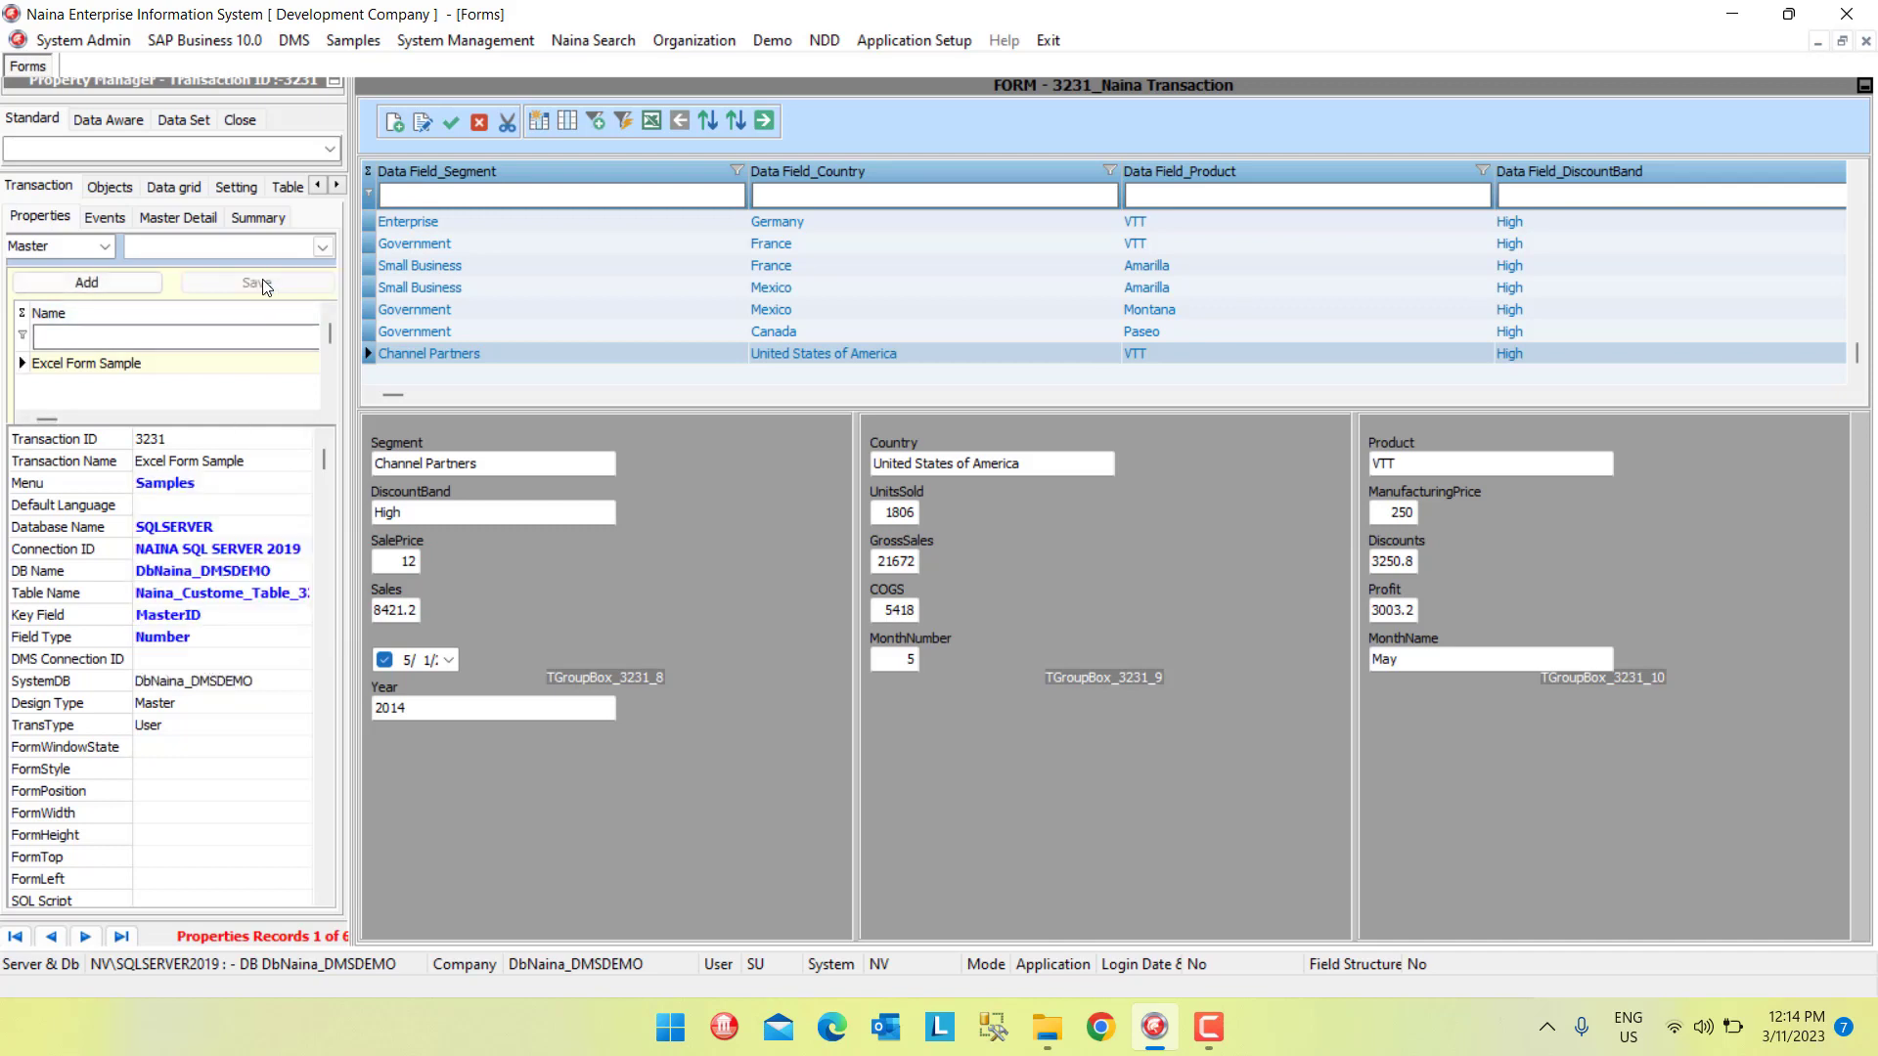
# - Close the form designer, restart Naina Enterprise Information System and log in to Development Company through the Local connection
pyautogui.click(364, 44)
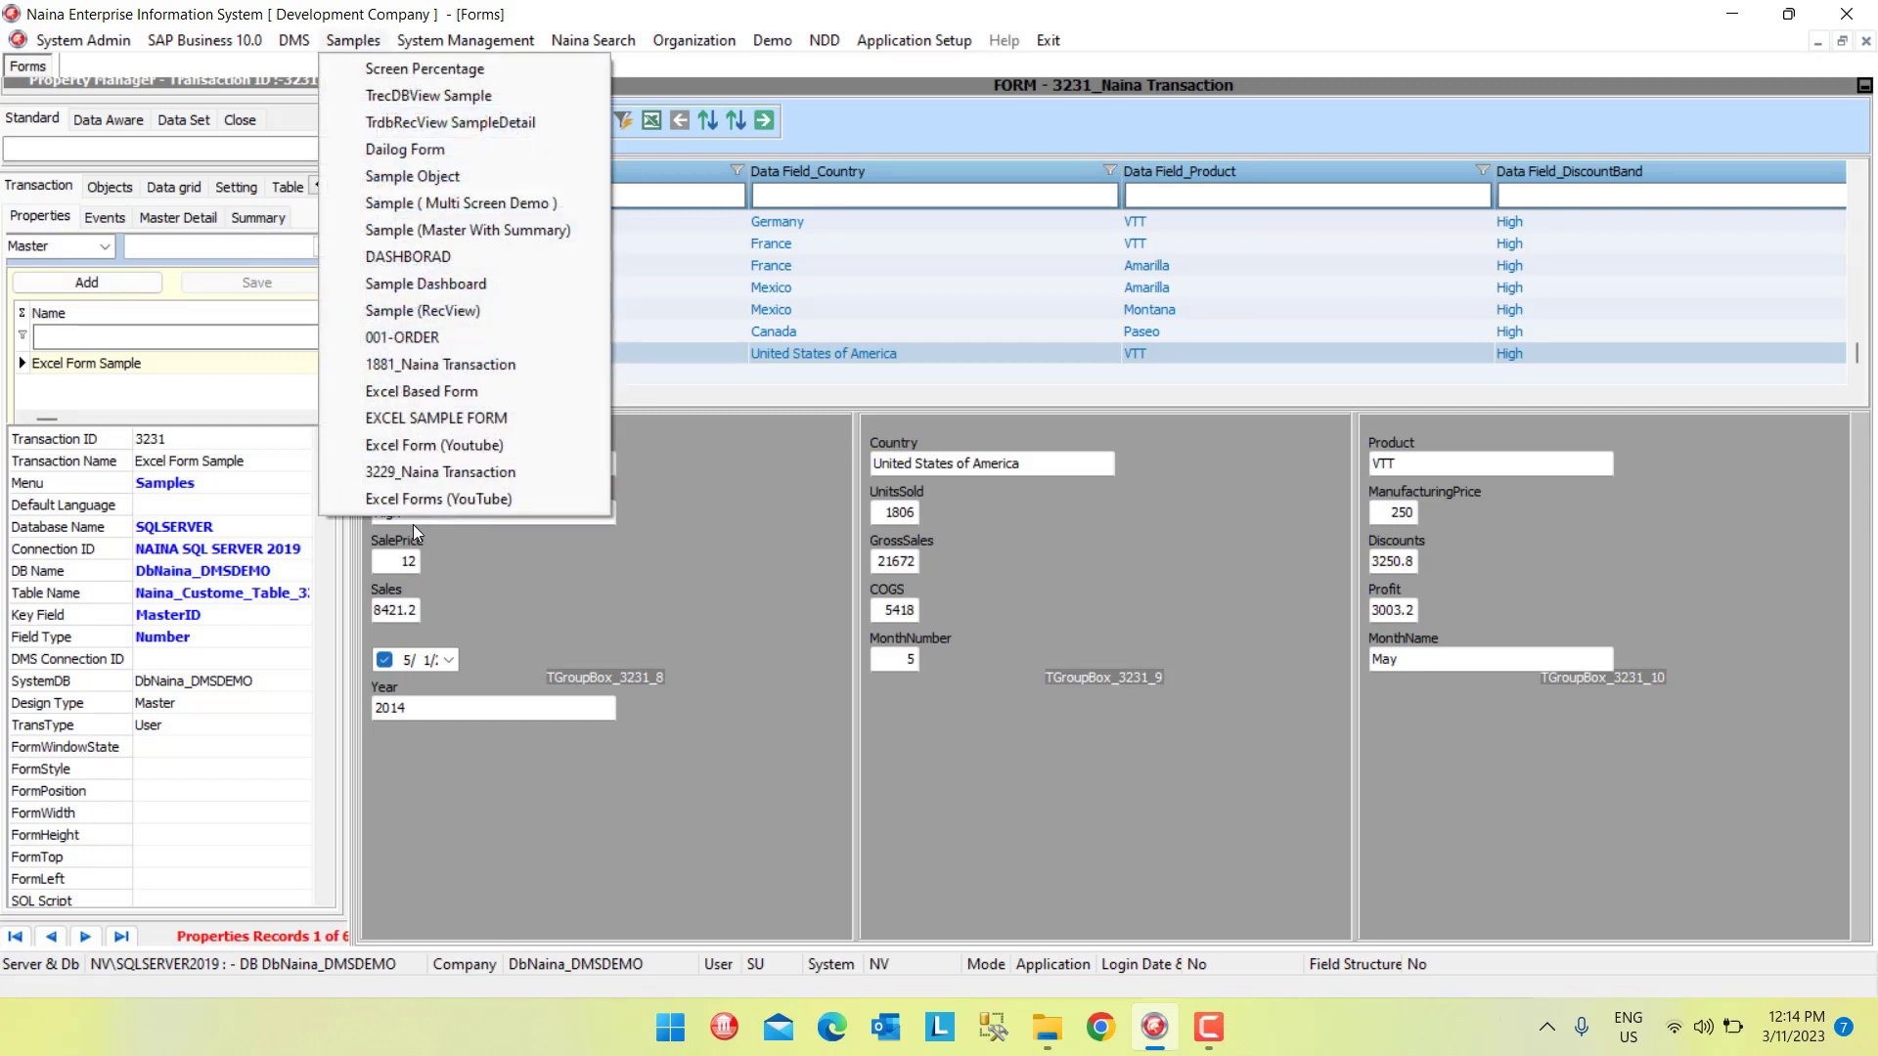
pyautogui.click(267, 627)
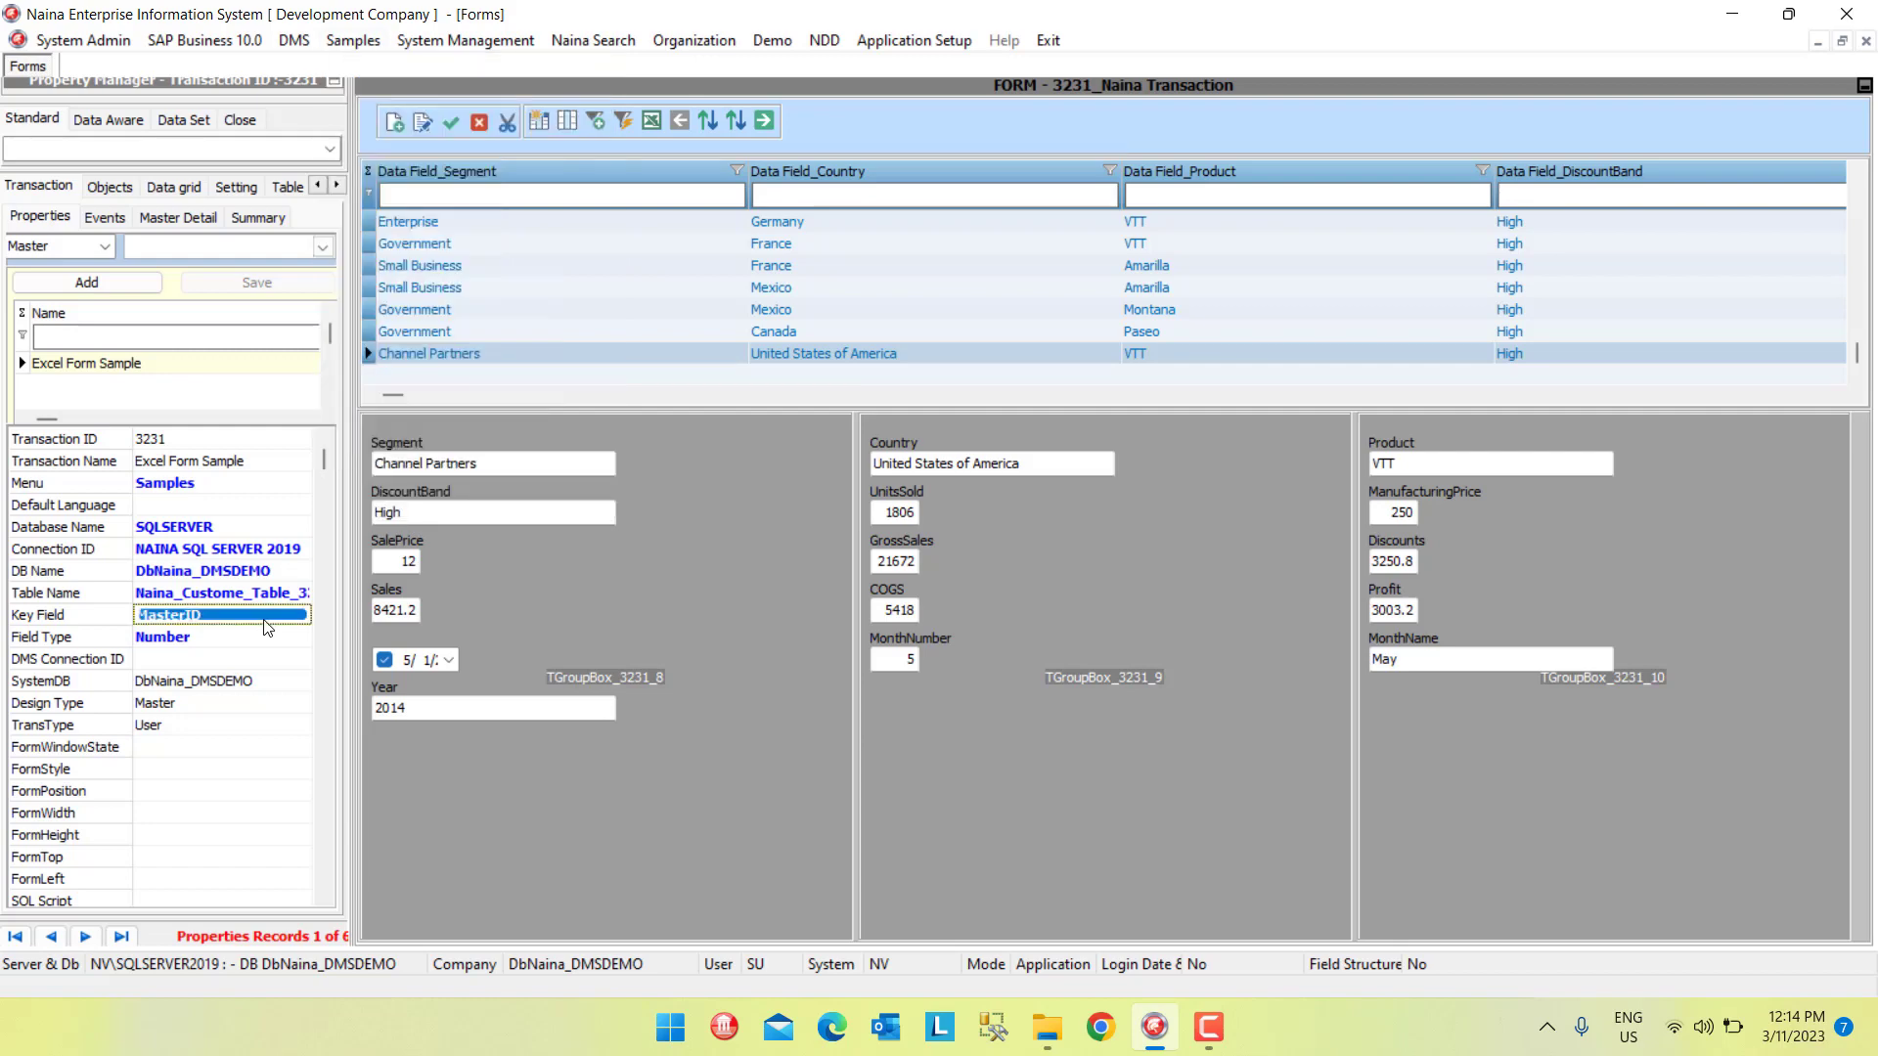
pyautogui.click(239, 119)
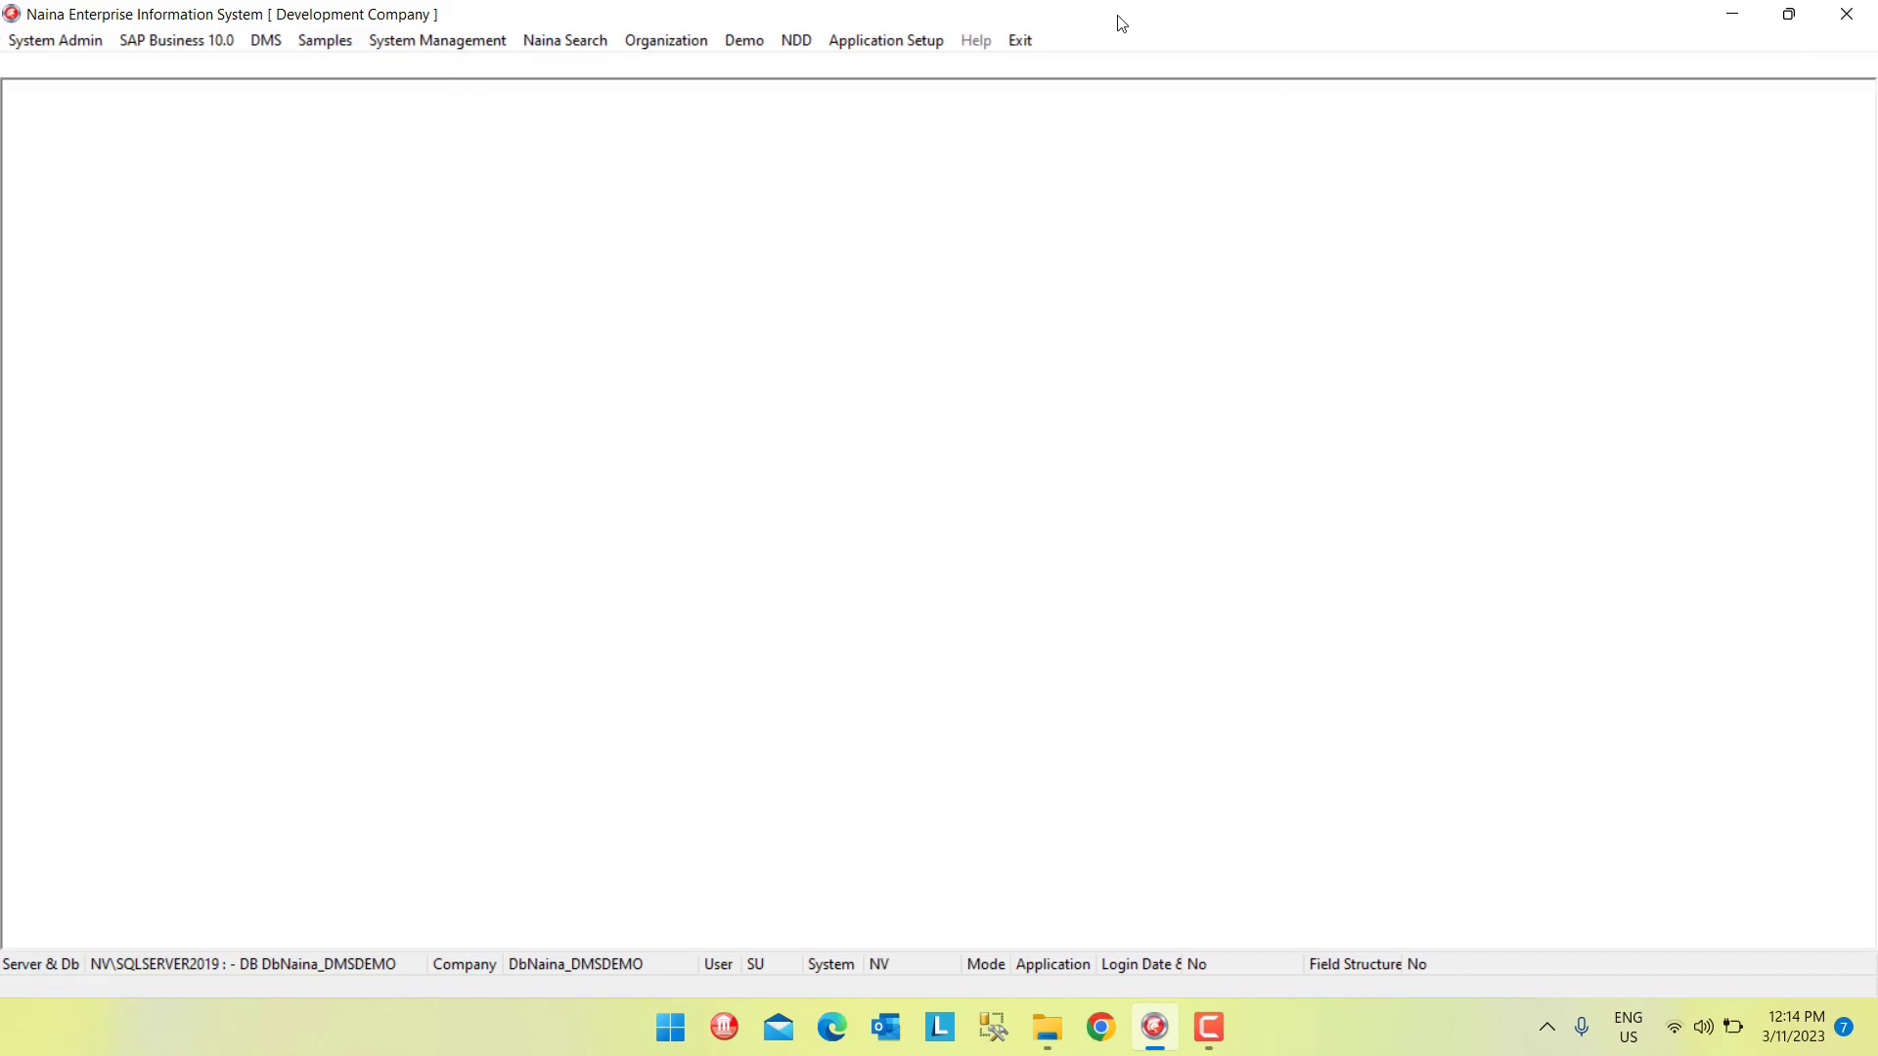
pyautogui.click(1846, 14)
pyautogui.click(1154, 1028)
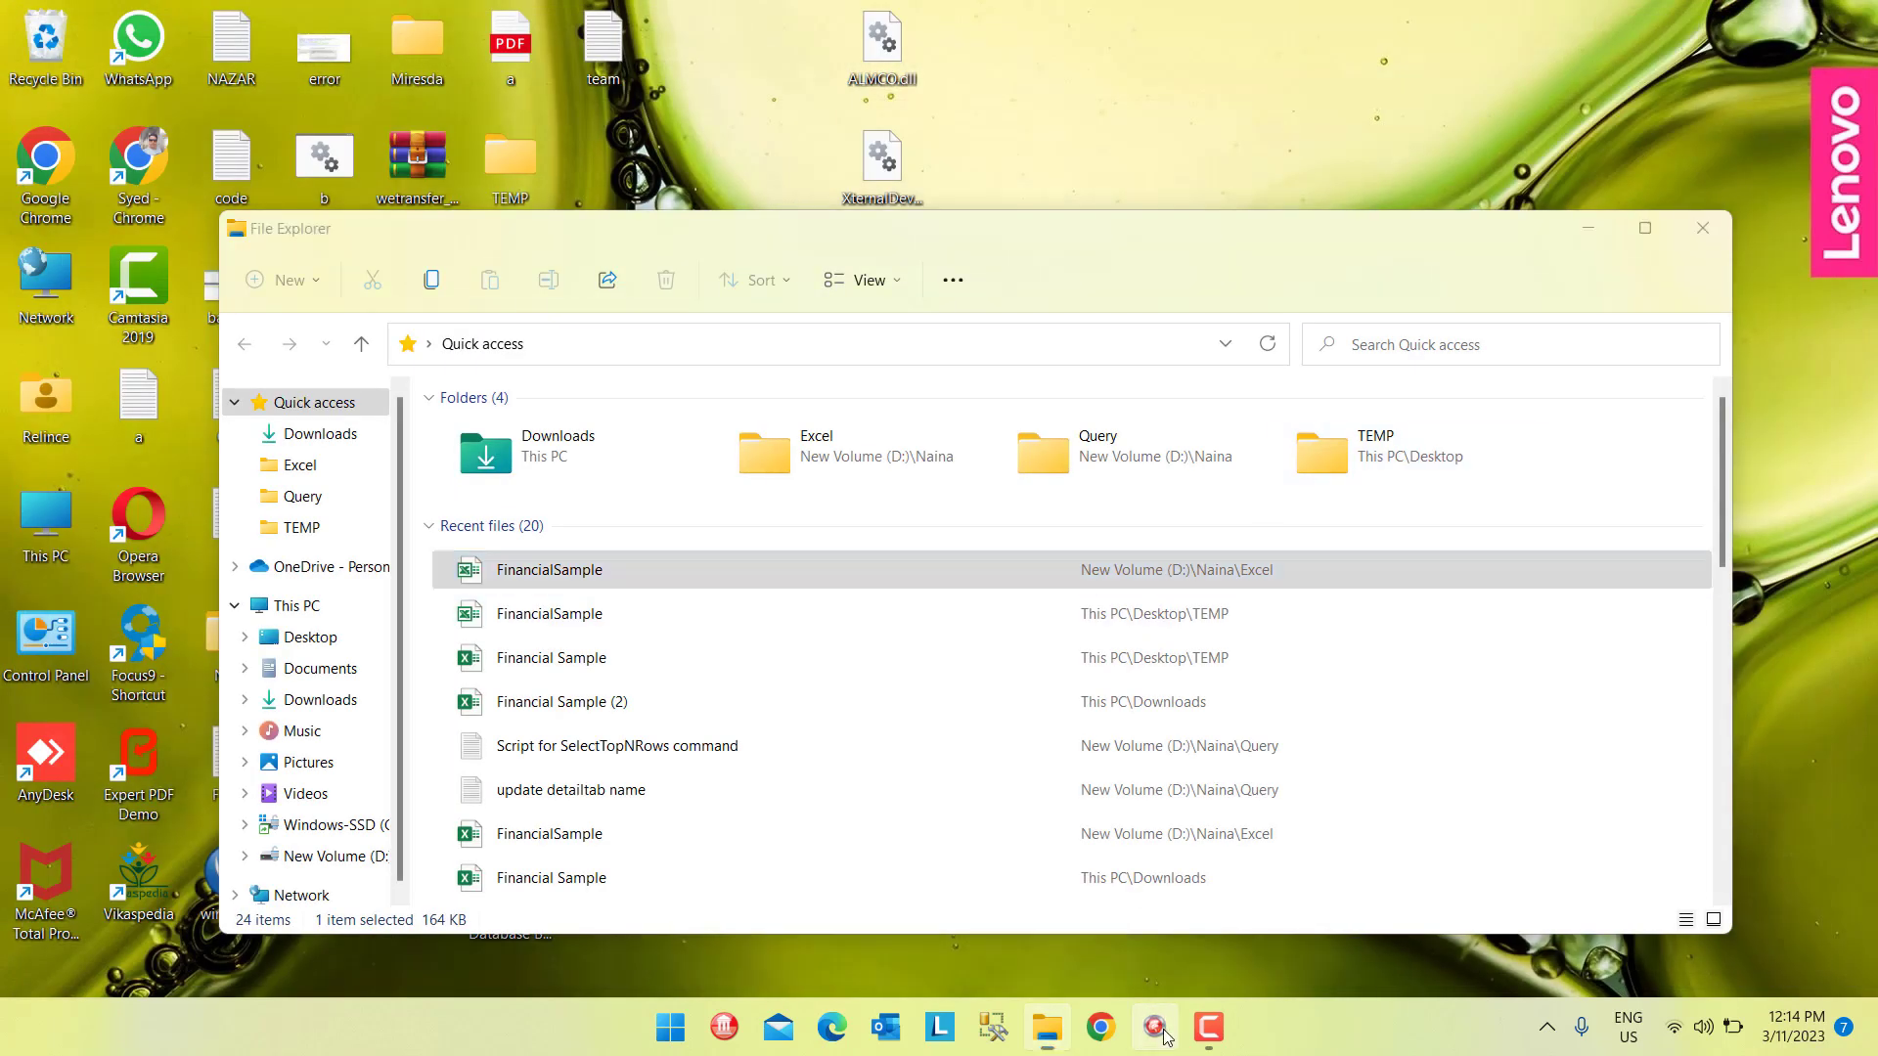
pyautogui.click(1166, 397)
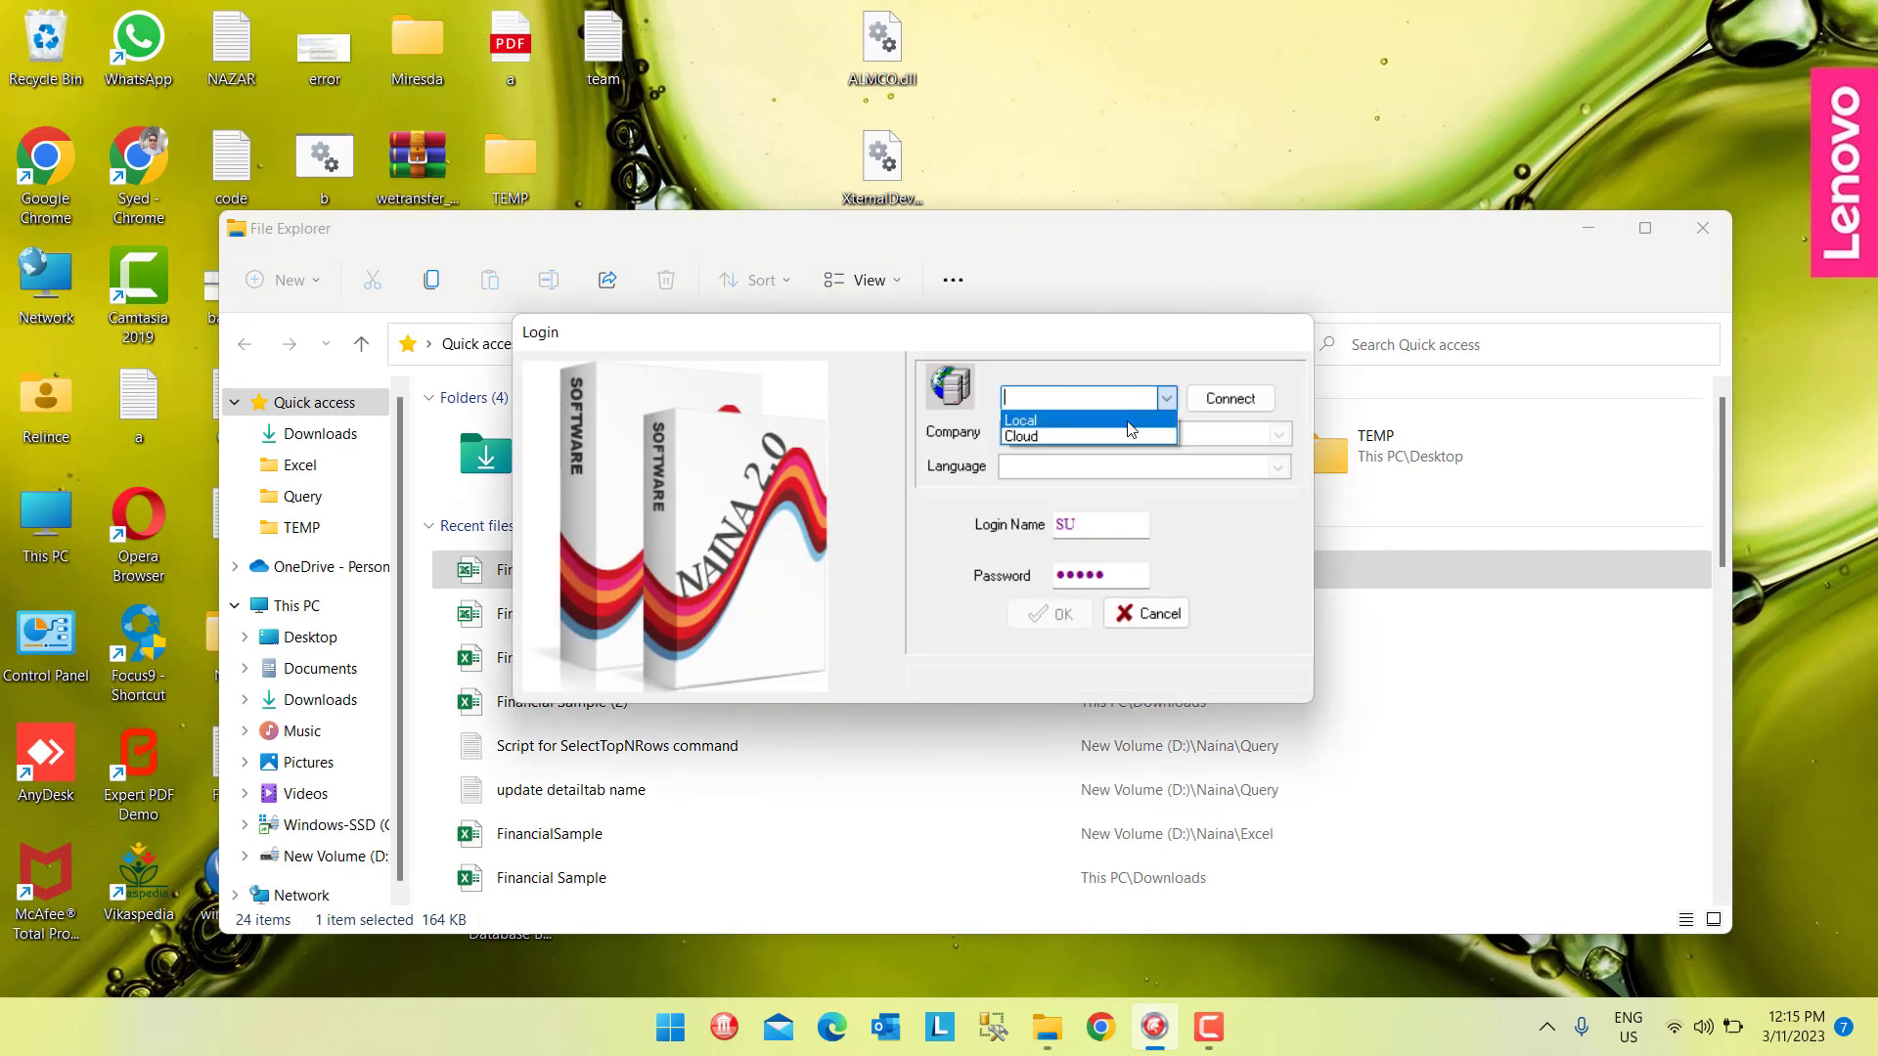
pyautogui.click(1130, 427)
pyautogui.click(1216, 405)
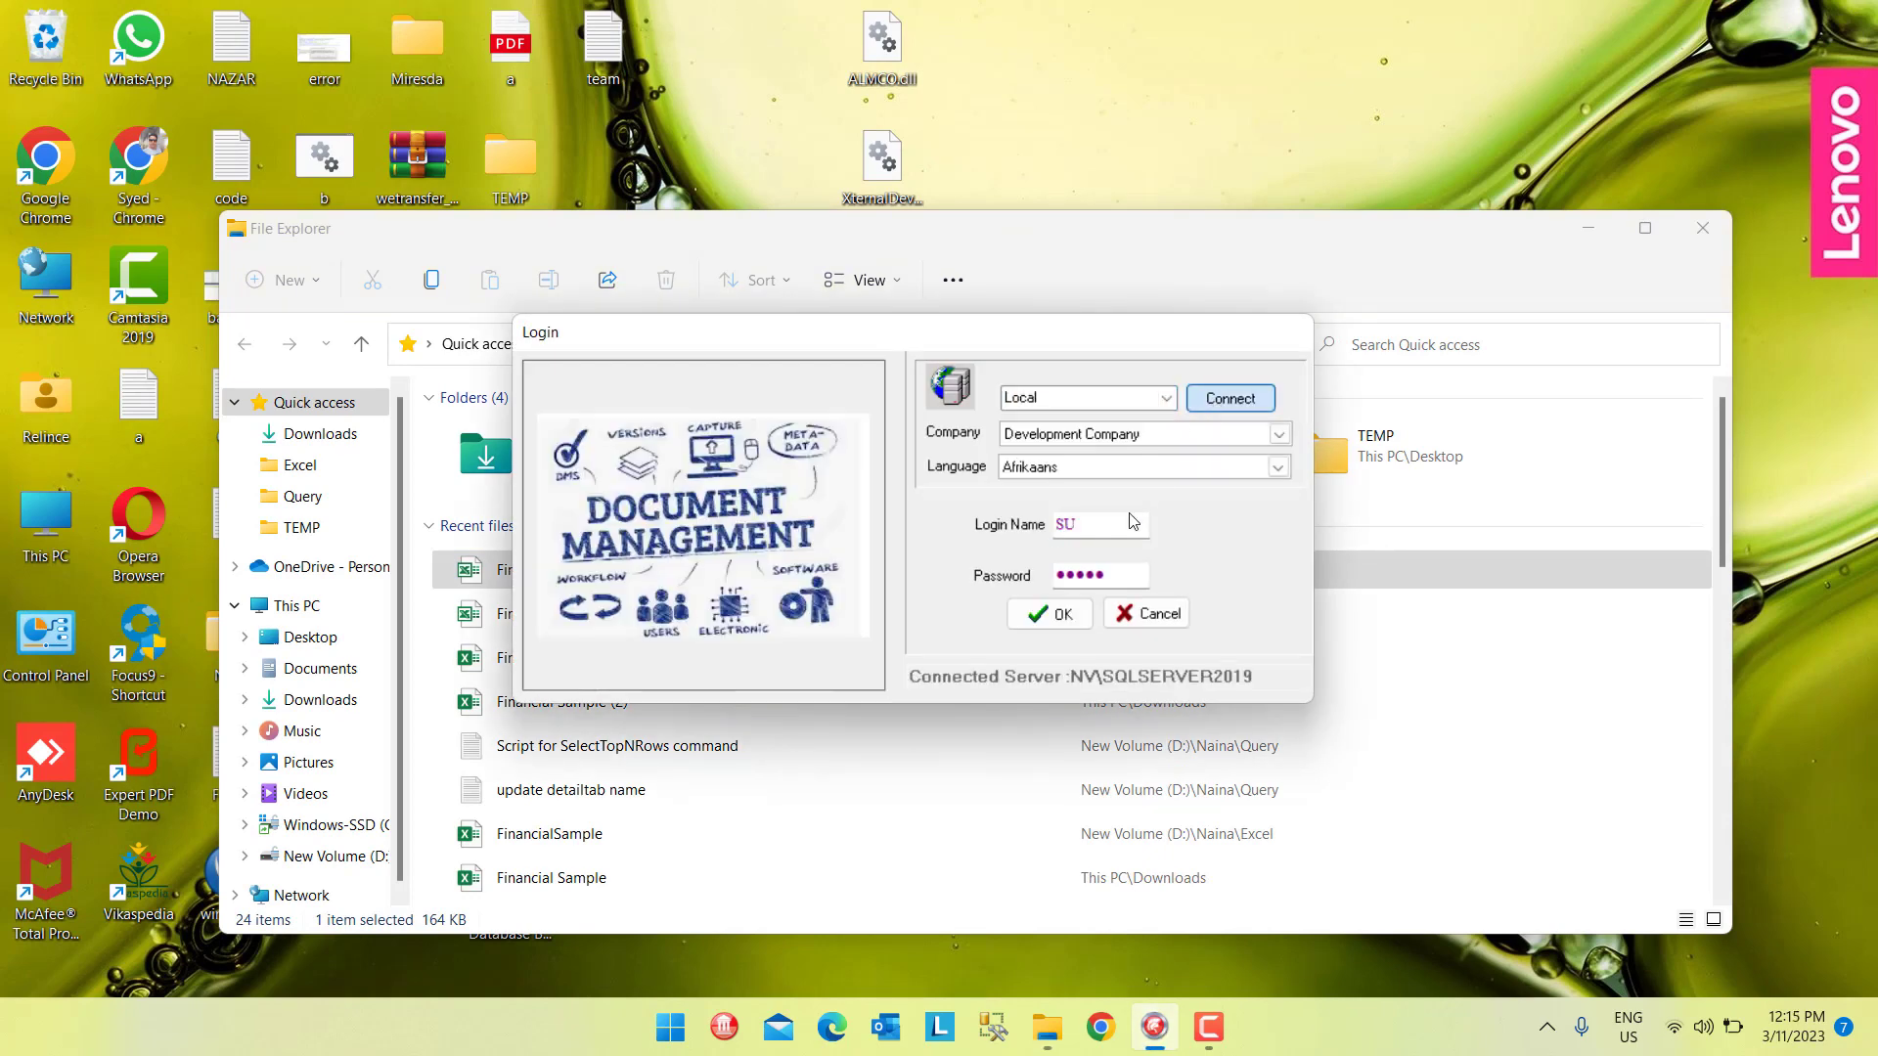
pyautogui.click(1073, 617)
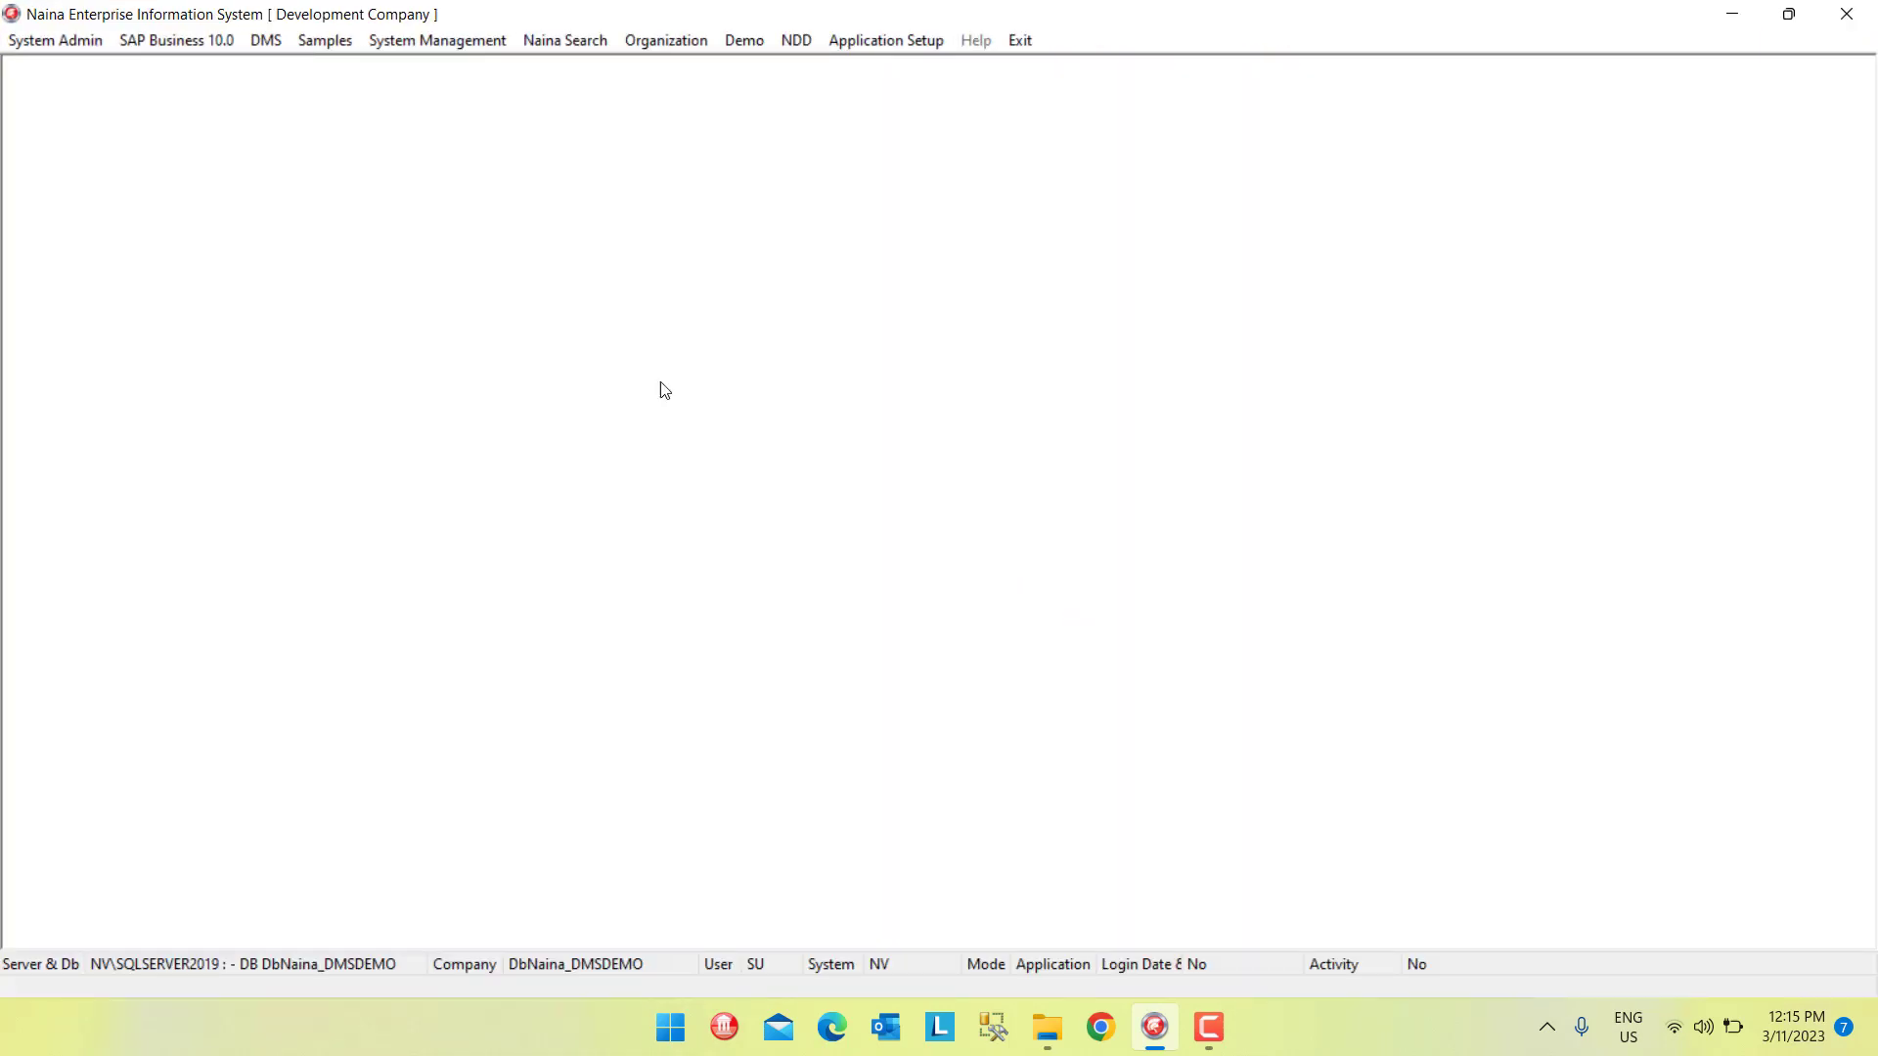
# - Open the Excel Form Sample form from Samples and load all its records
pyautogui.click(328, 41)
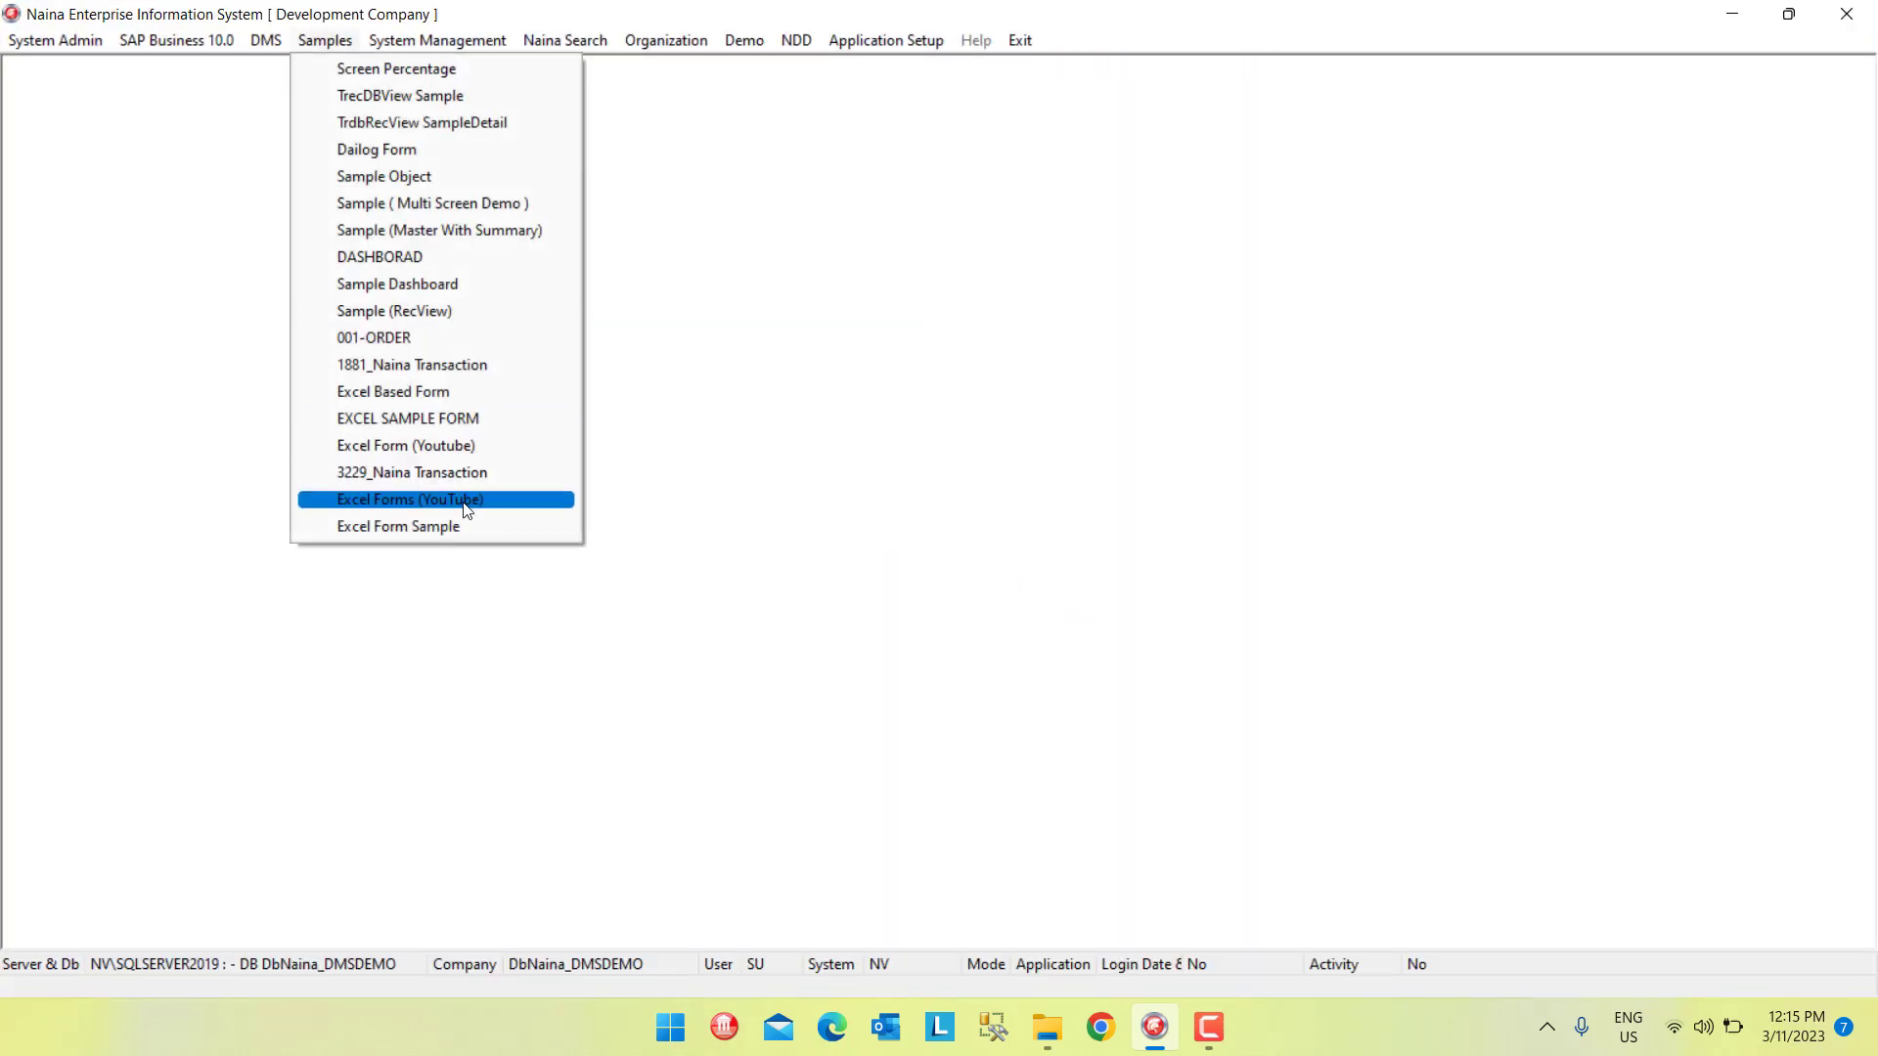
pyautogui.click(465, 526)
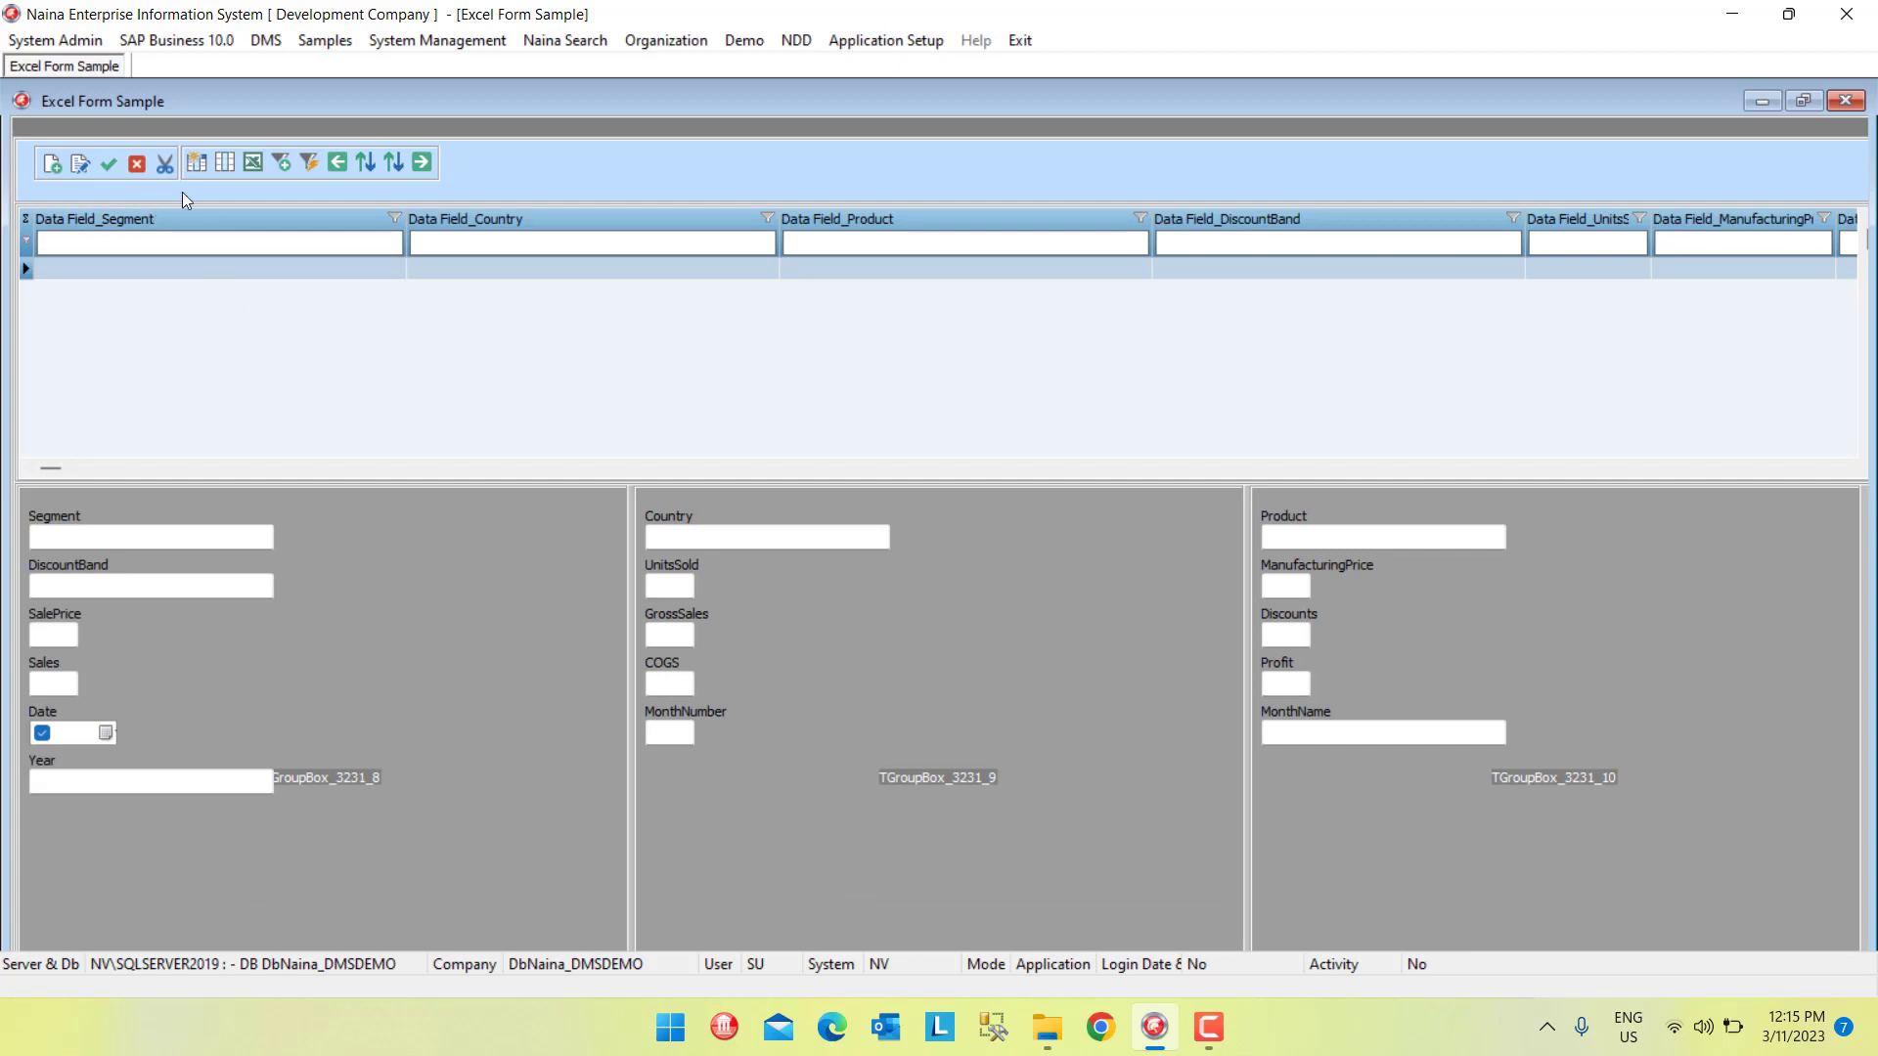
pyautogui.click(196, 161)
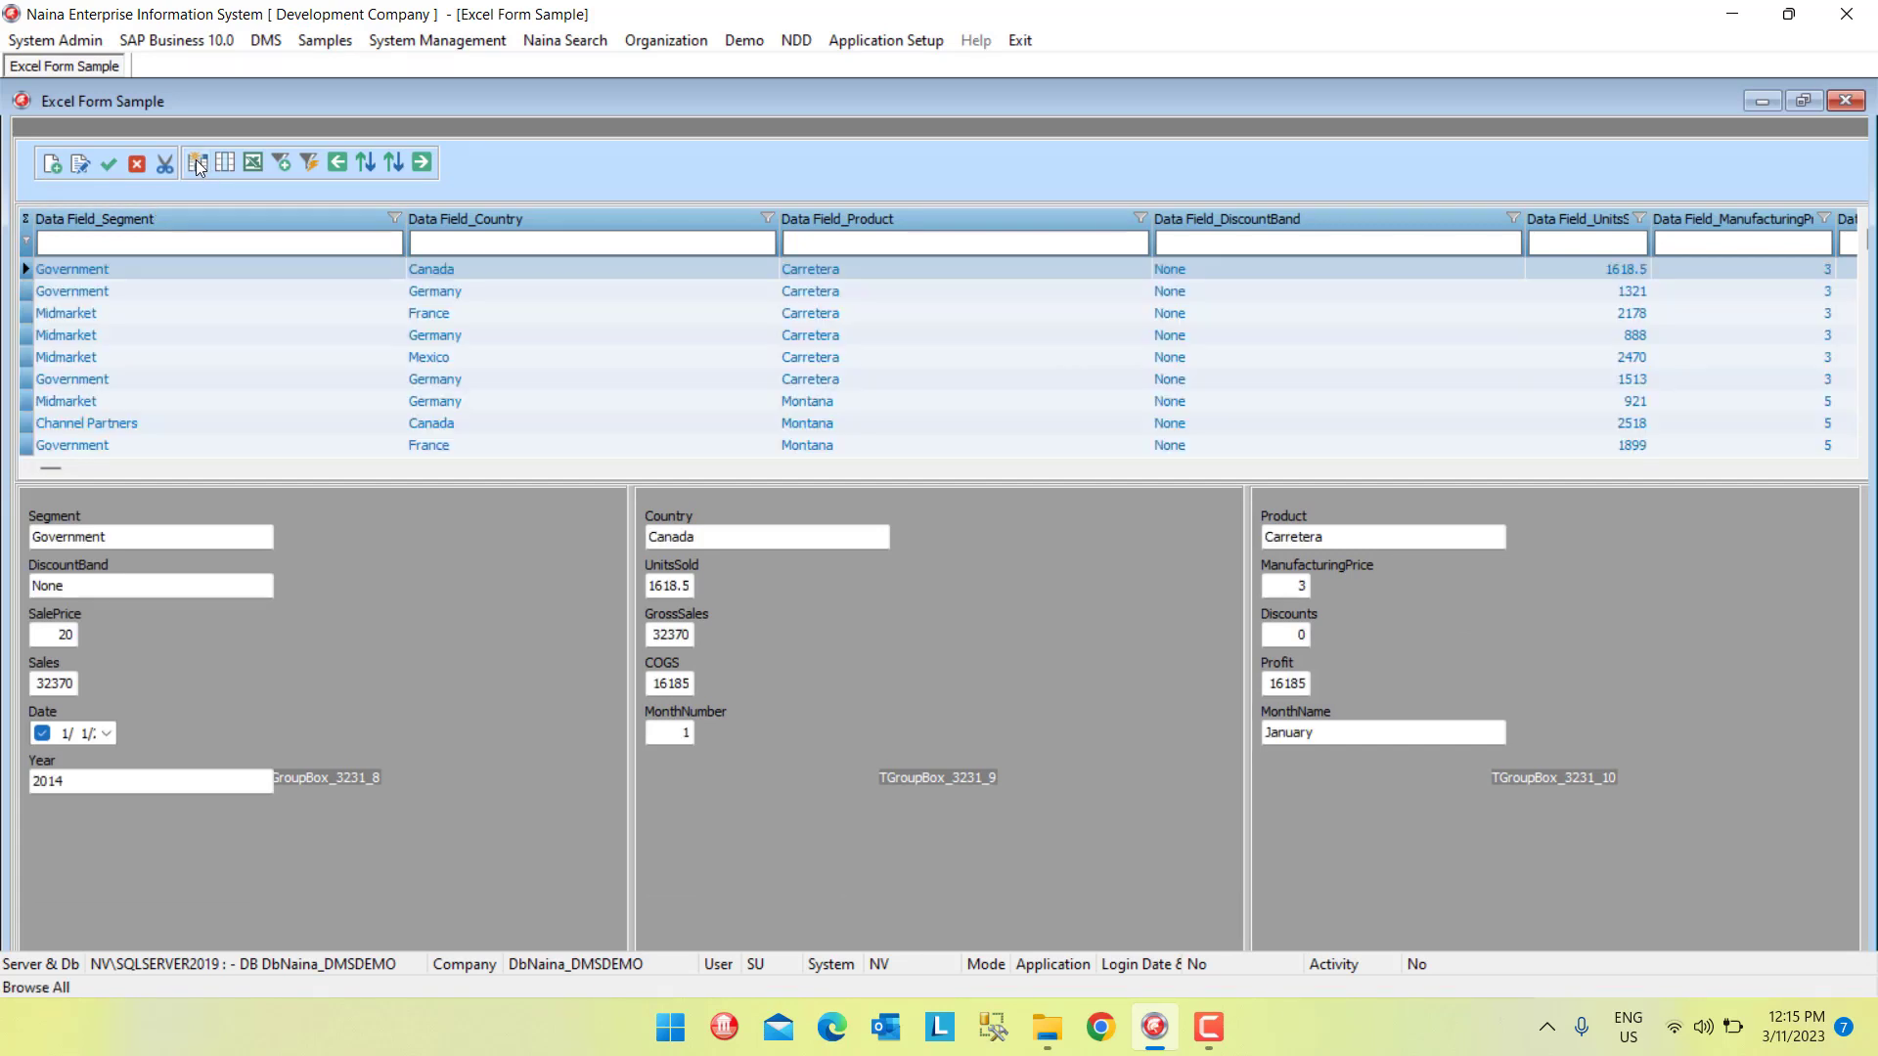
# - Browse up and down the form's records to examine how the detail fields follow the selected grid row
pyautogui.click(266, 317)
pyautogui.press('Down')
pyautogui.press('Down')
pyautogui.press('Down')
pyautogui.press('Down')
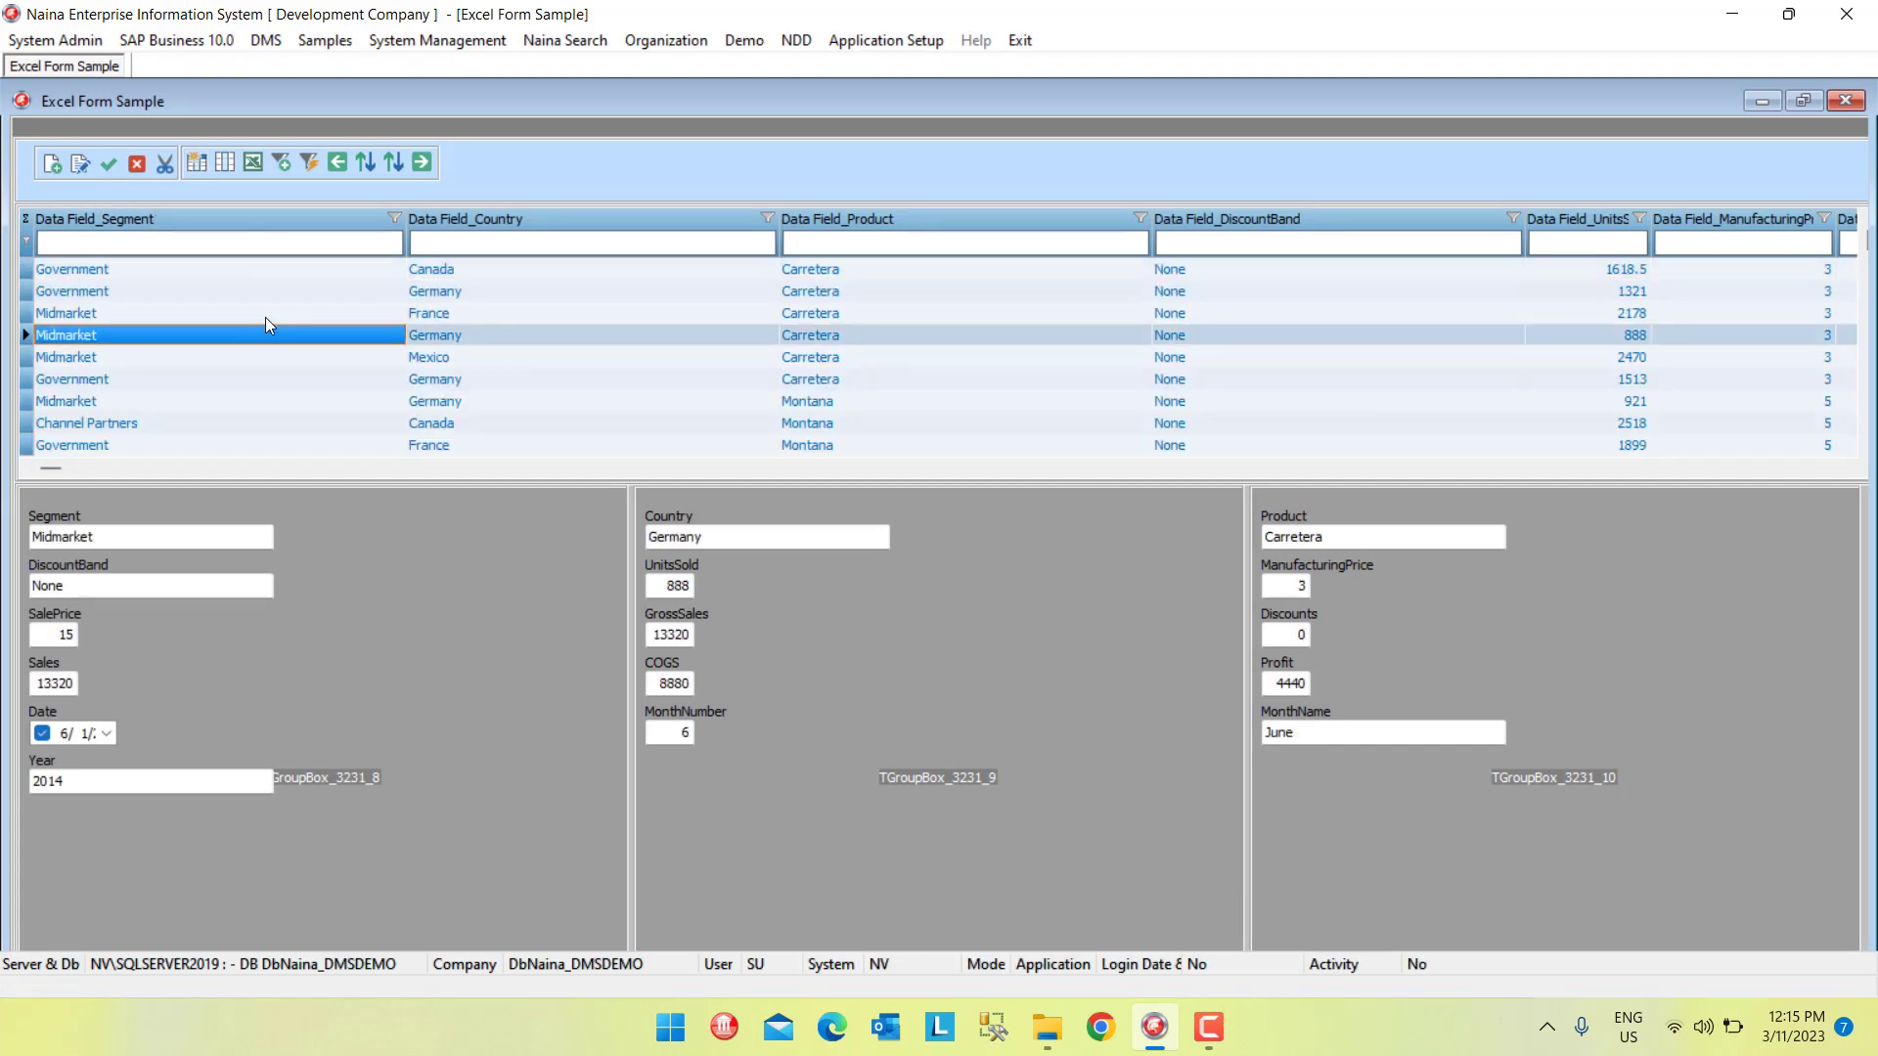
pyautogui.press('Down')
pyautogui.press('Down')
pyautogui.press('Down')
pyautogui.press('Down')
pyautogui.press('Down')
pyautogui.press('Down')
pyautogui.press('Down')
pyautogui.press('Down')
pyautogui.press('Down')
pyautogui.press('Down')
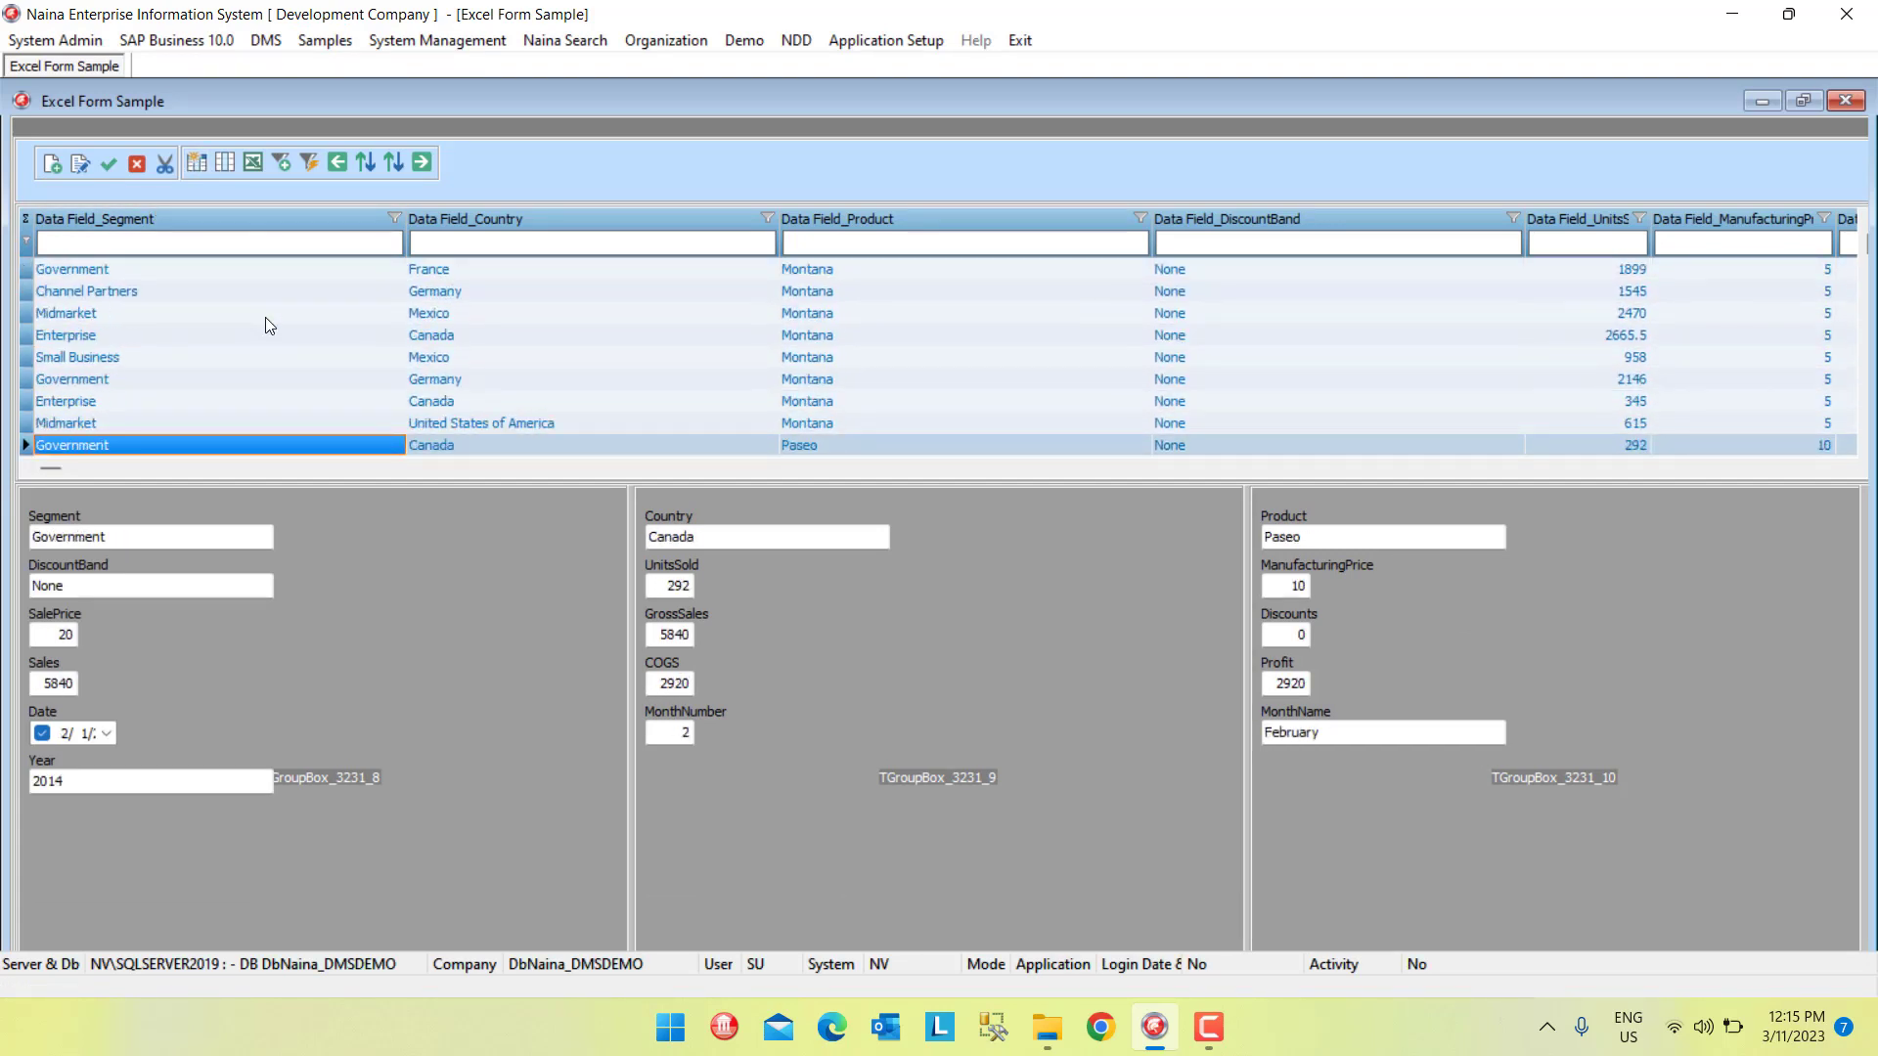
pyautogui.press('Up')
pyautogui.press('Up')
pyautogui.press('Up')
pyautogui.press('Up')
pyautogui.press('Up')
pyautogui.press('Up')
pyautogui.press('Up')
pyautogui.press('Up')
pyautogui.press('Up')
pyautogui.press('Up')
pyautogui.press('Down')
pyautogui.press('Down')
pyautogui.press('Down')
pyautogui.press('Down')
pyautogui.press('Down')
pyautogui.press('Down')
pyautogui.press('Down')
pyautogui.press('Down')
pyautogui.press('Down')
pyautogui.press('Down')
pyautogui.press('Down')
pyautogui.press('Down')
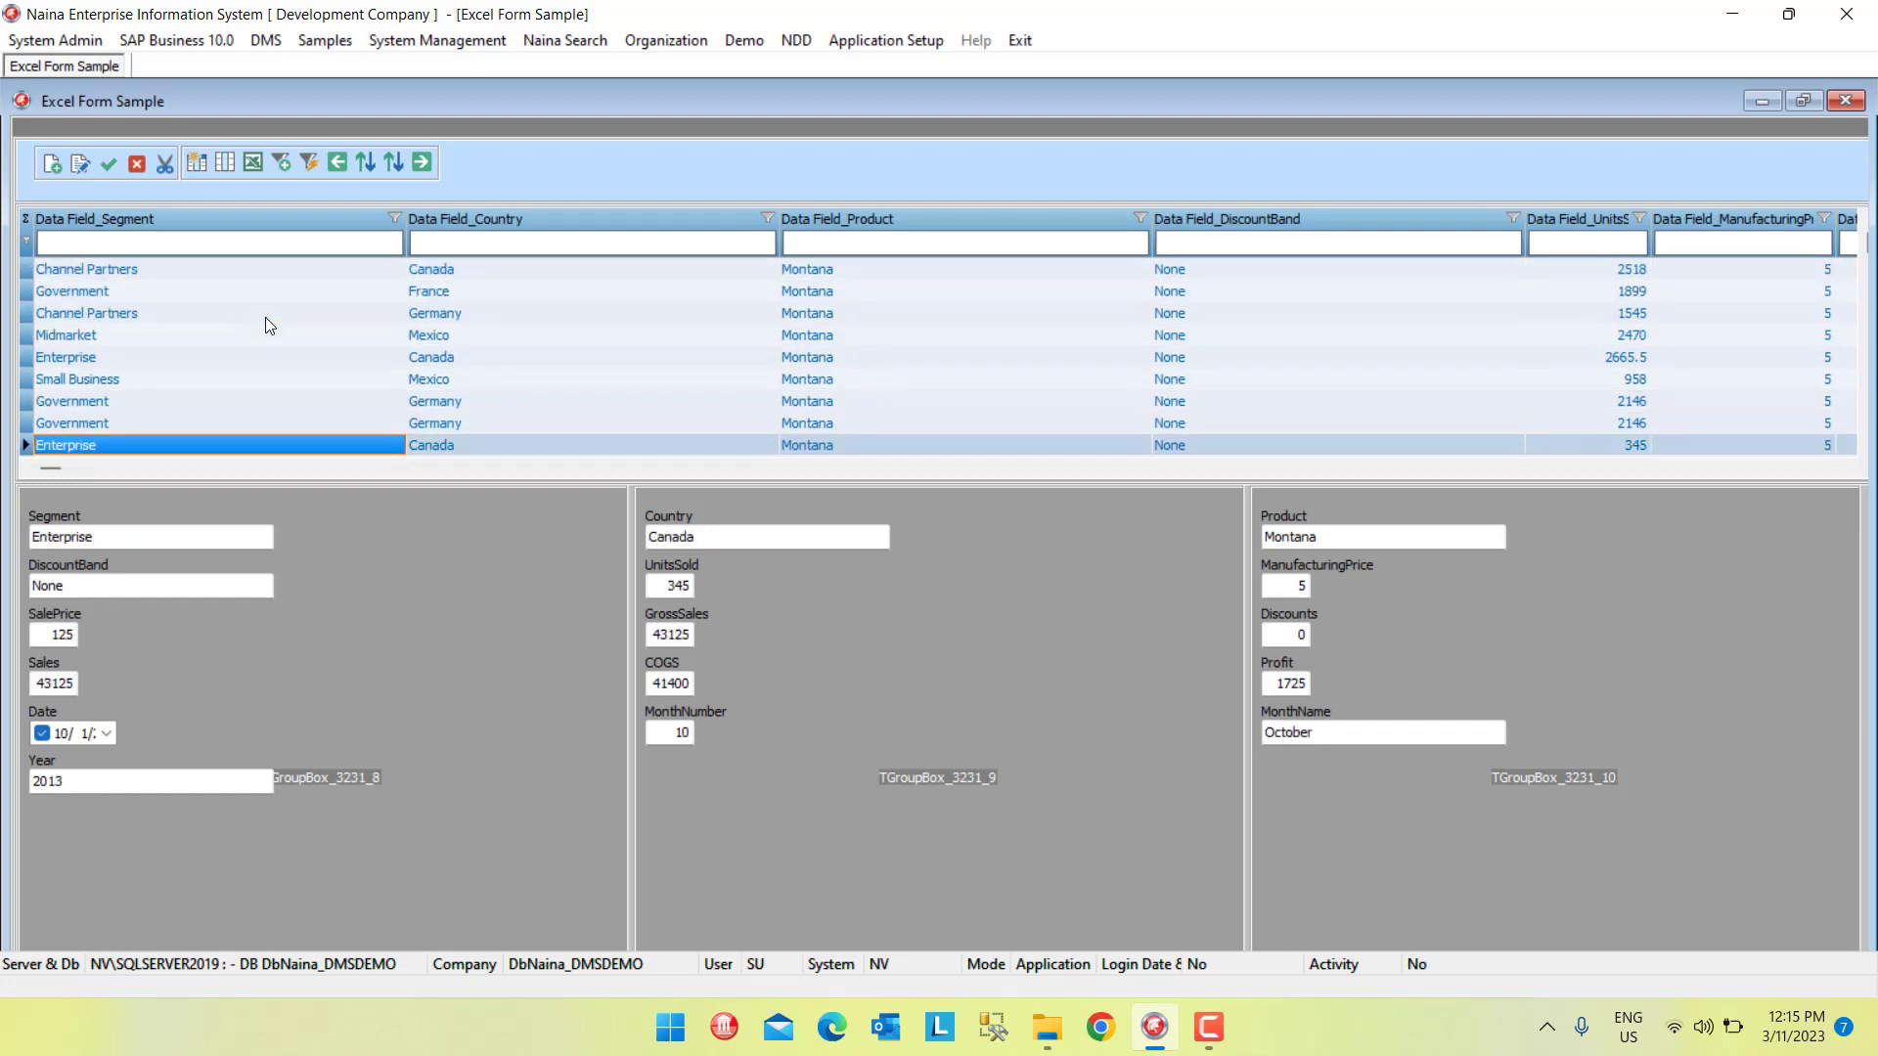
pyautogui.press('Down')
pyautogui.press('Down')
pyautogui.press('Down')
pyautogui.press('Down')
pyautogui.press('Down')
pyautogui.press('Down')
pyautogui.press('Down')
pyautogui.press('Down')
pyautogui.press('Down')
pyautogui.press('Down')
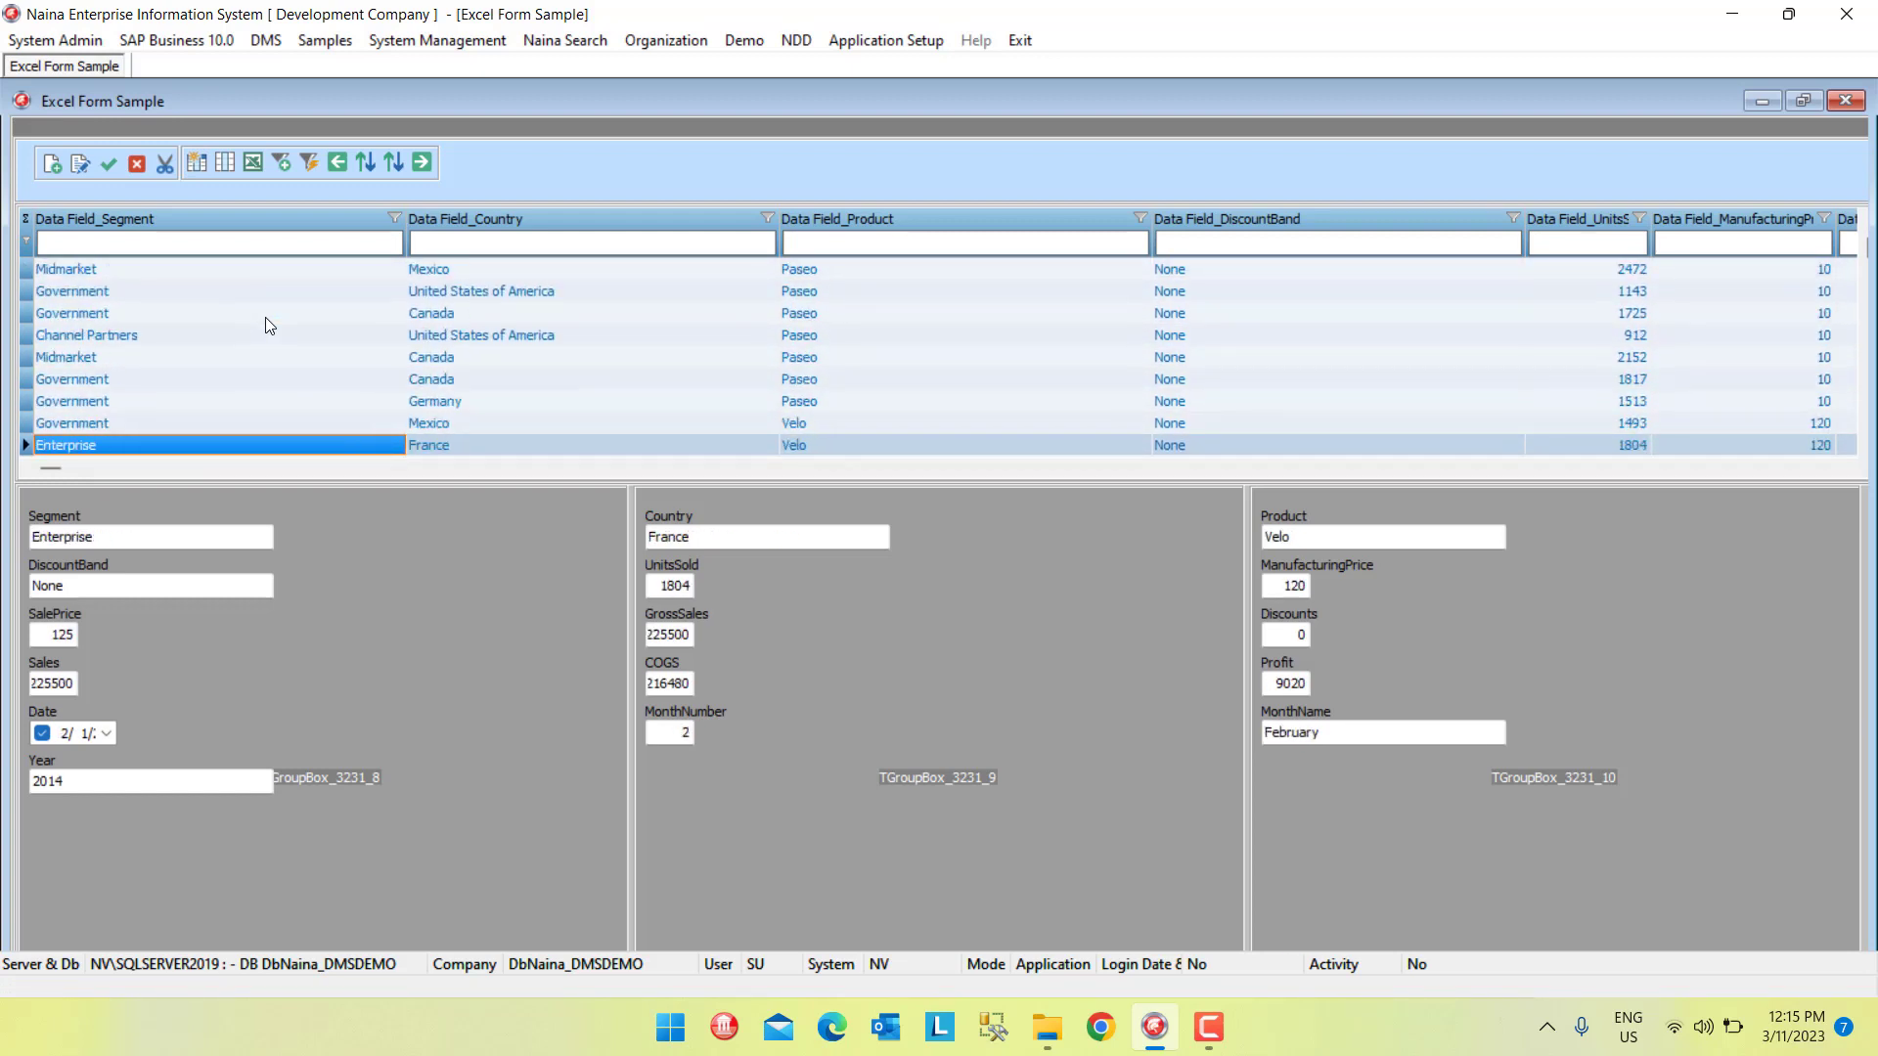
pyautogui.press('Up')
pyautogui.press('Up')
pyautogui.press('Up')
pyautogui.press('Up')
pyautogui.press('Up')
pyautogui.press('Up')
pyautogui.press('Up')
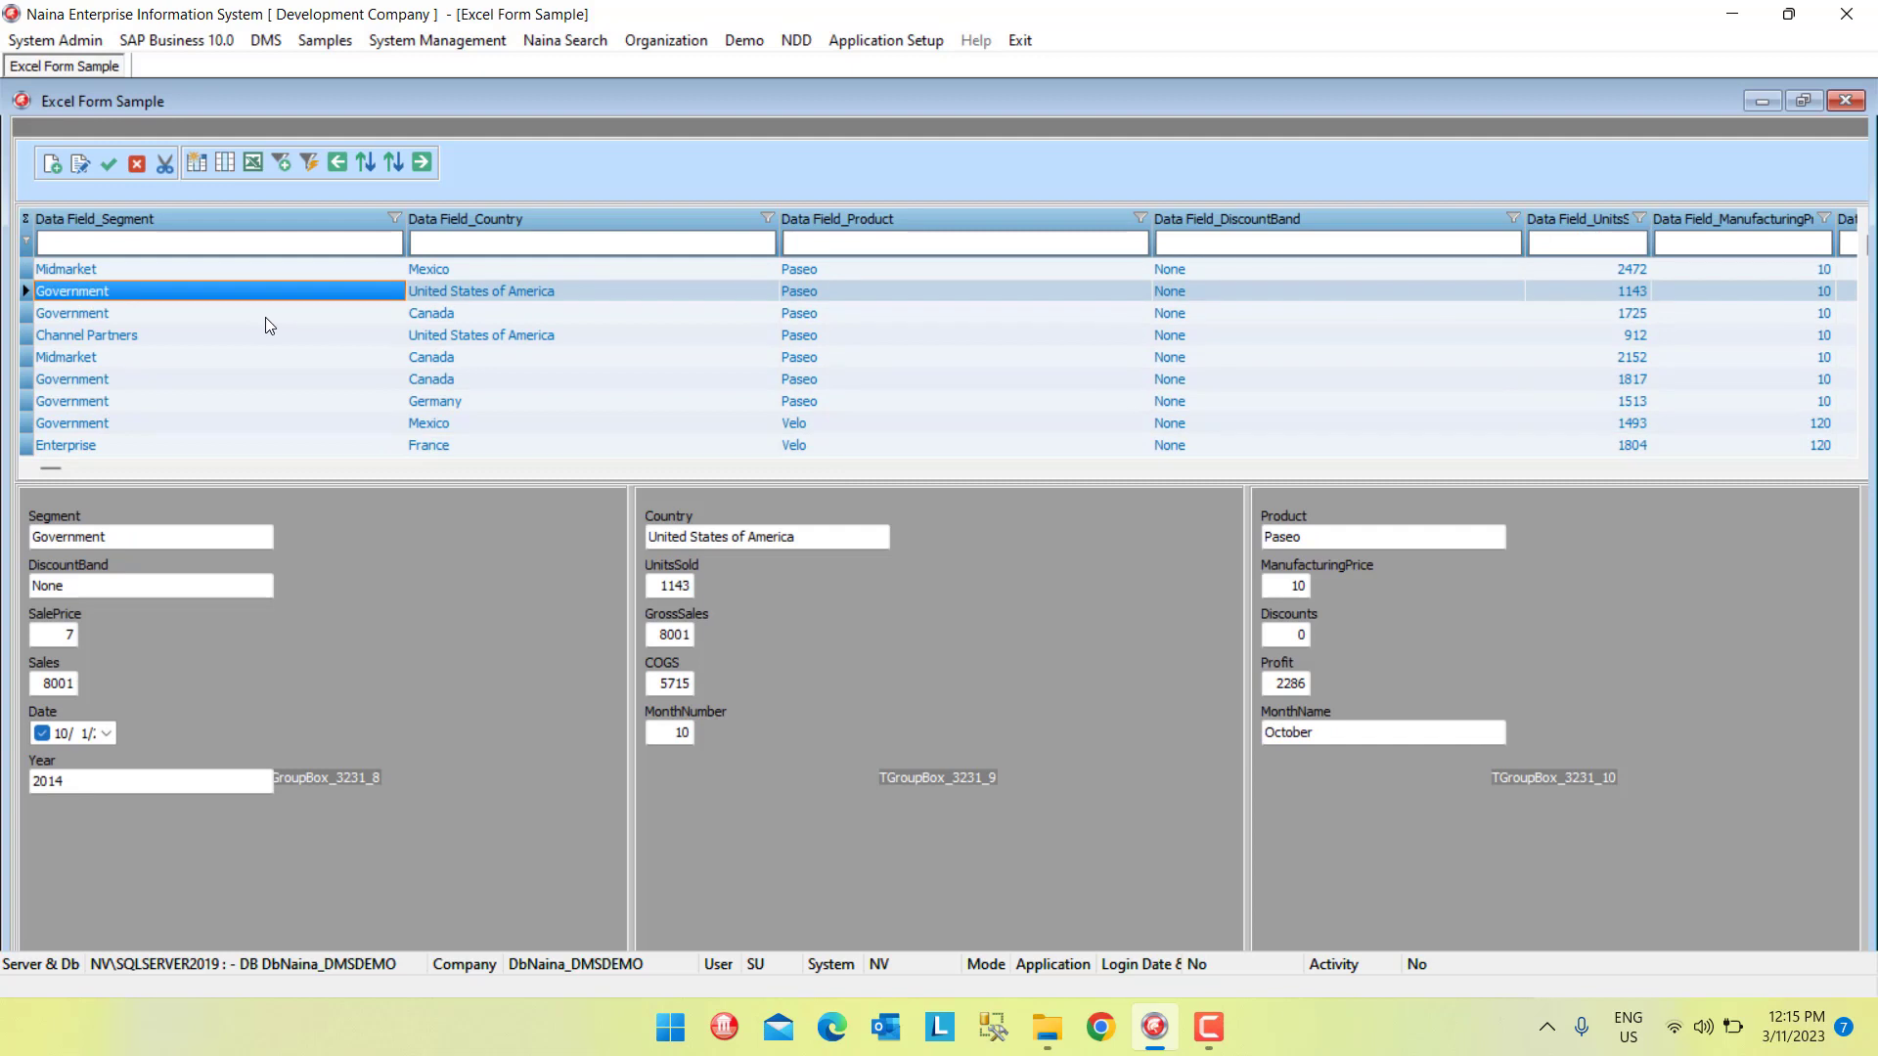
pyautogui.press('Down')
pyautogui.press('Down')
pyautogui.press('Down')
pyautogui.press('Down')
pyautogui.press('Down')
pyautogui.press('Down')
pyautogui.press('Down')
pyautogui.press('Down')
pyautogui.press('Down')
pyautogui.press('Down')
pyautogui.press('Down')
pyautogui.press('Up')
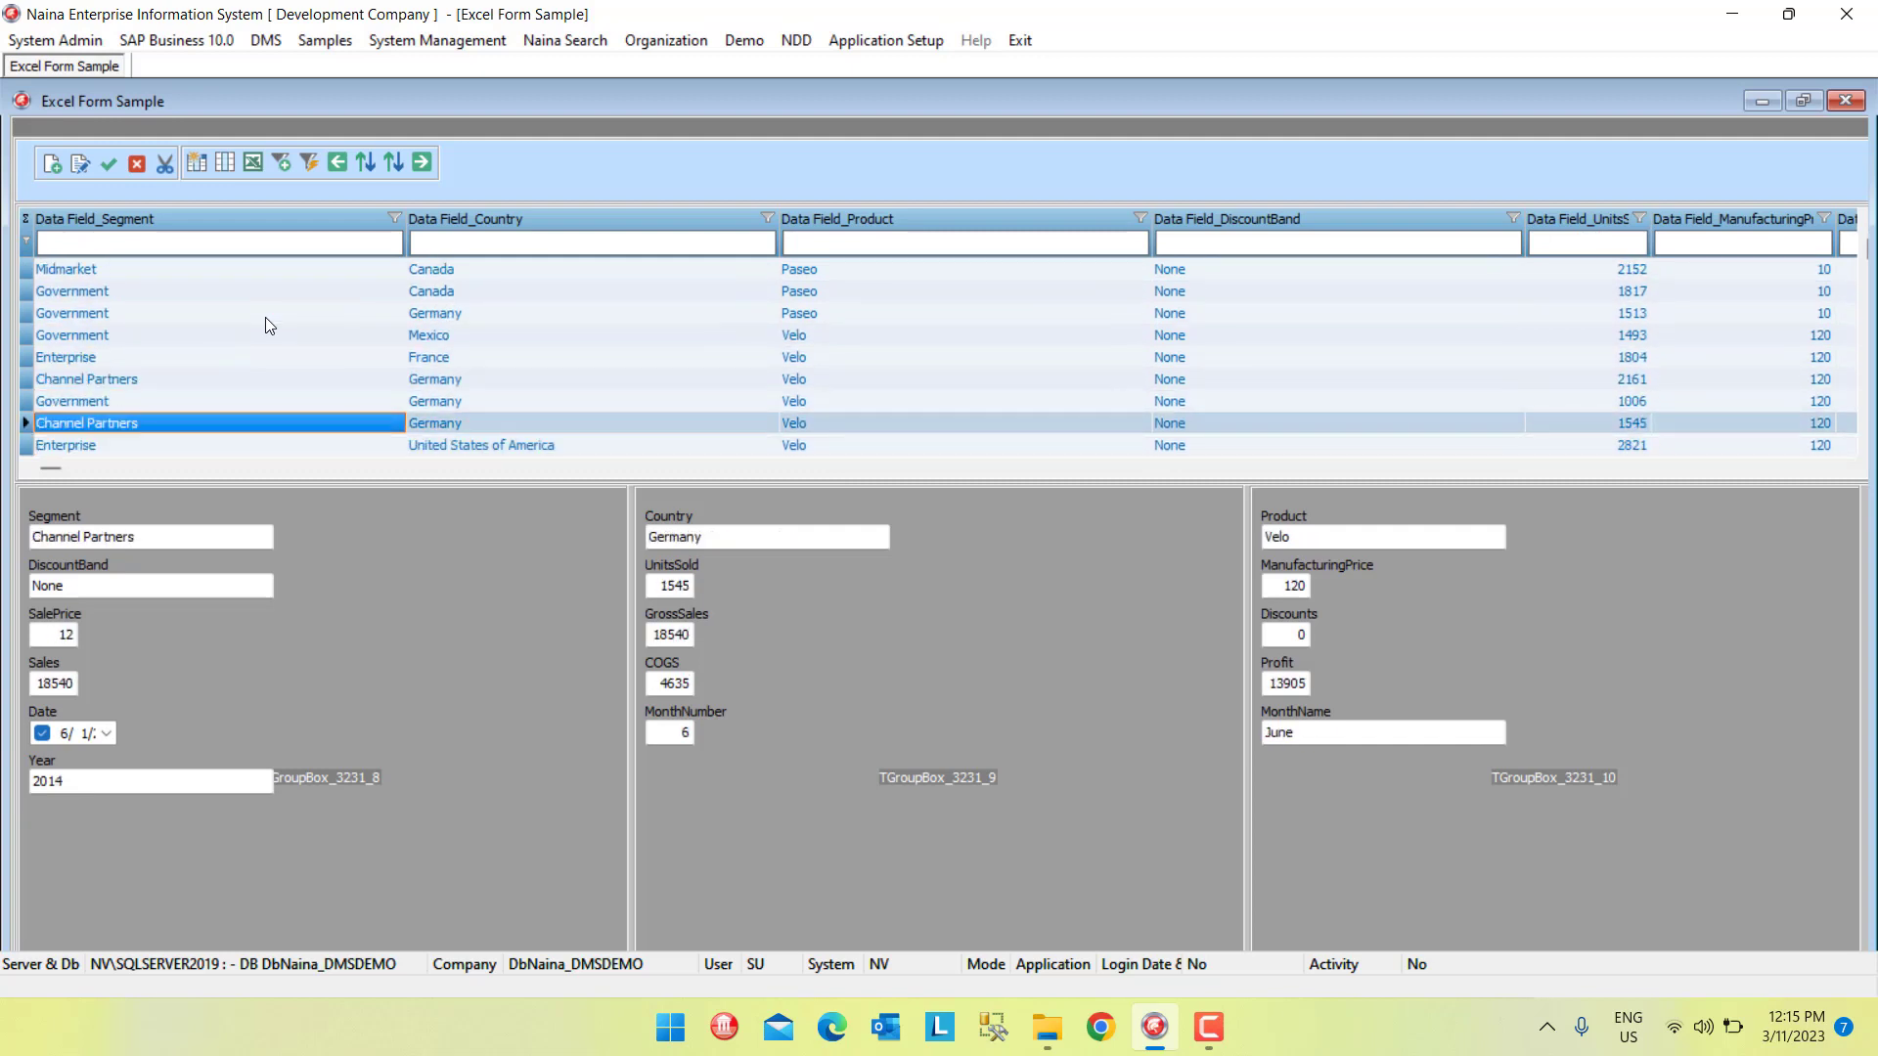
pyautogui.press('Up')
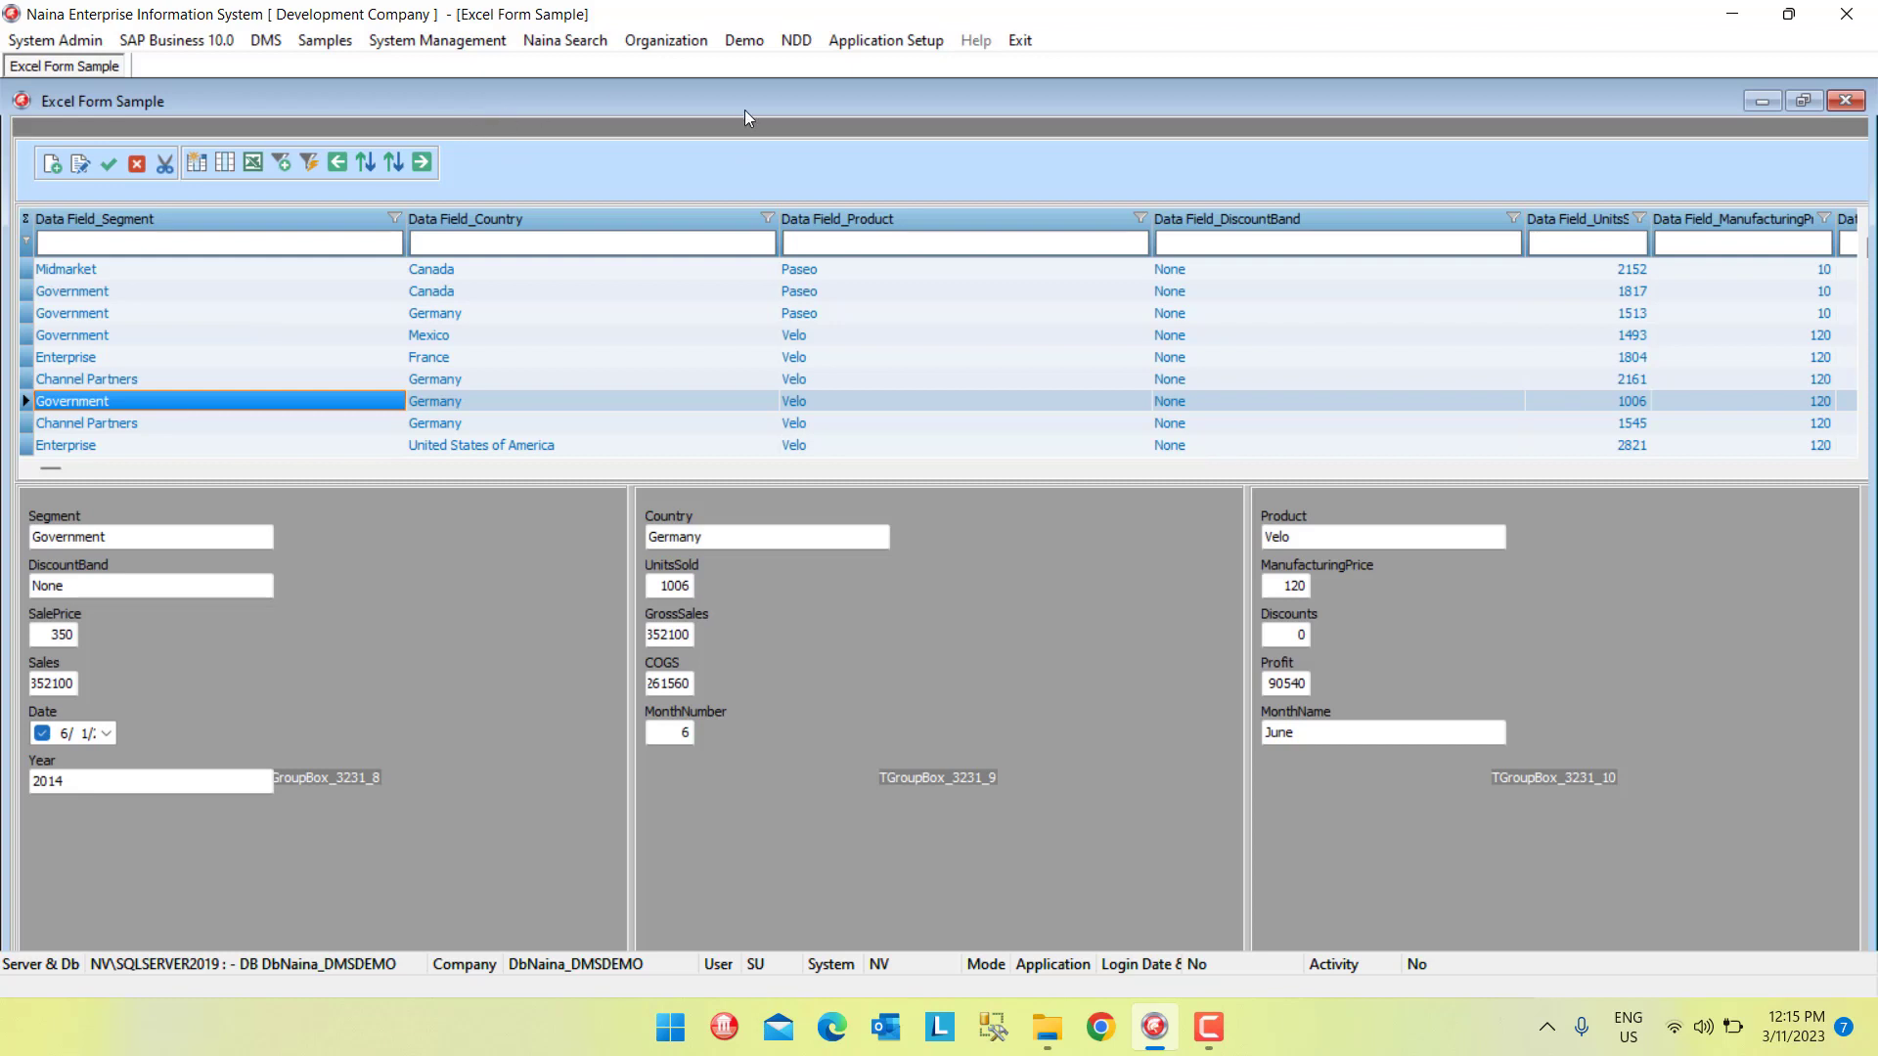
# - Open the Transaction Designer and examine the data fields and screen objects in the form's data structure
pyautogui.click(892, 42)
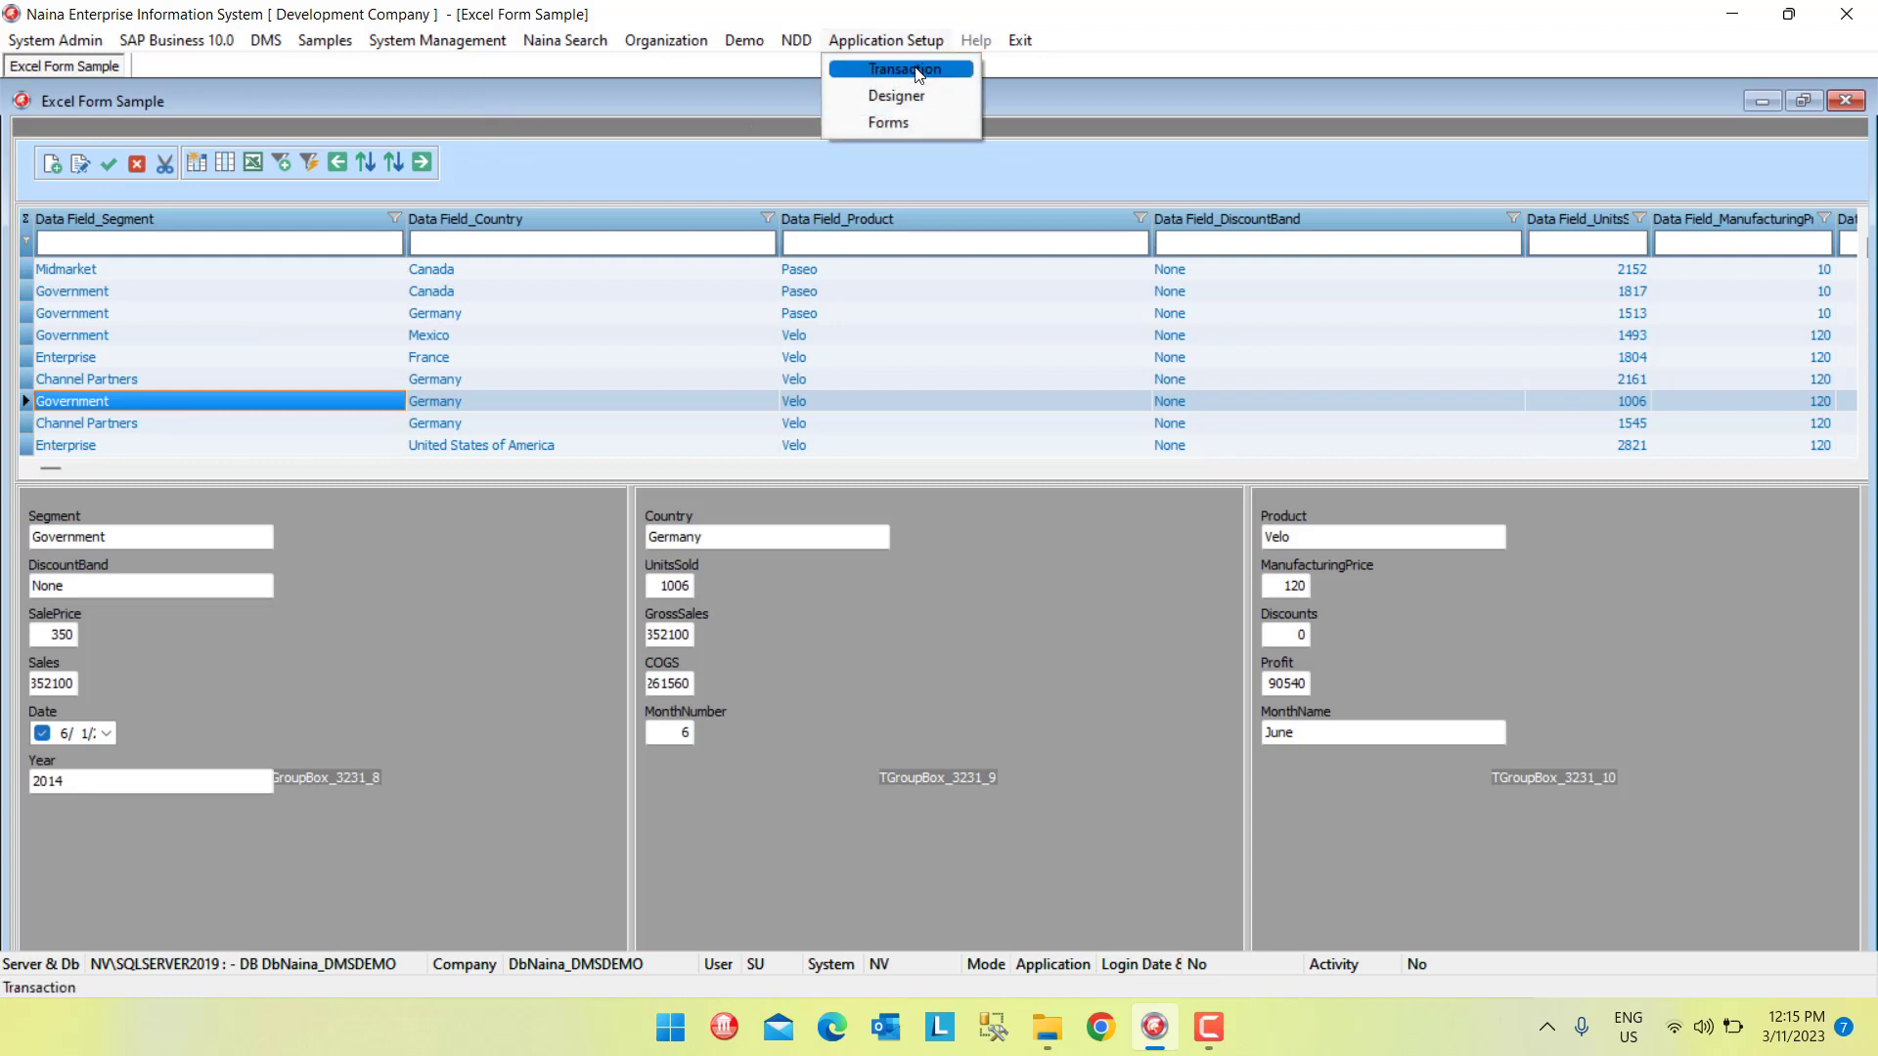
pyautogui.click(916, 70)
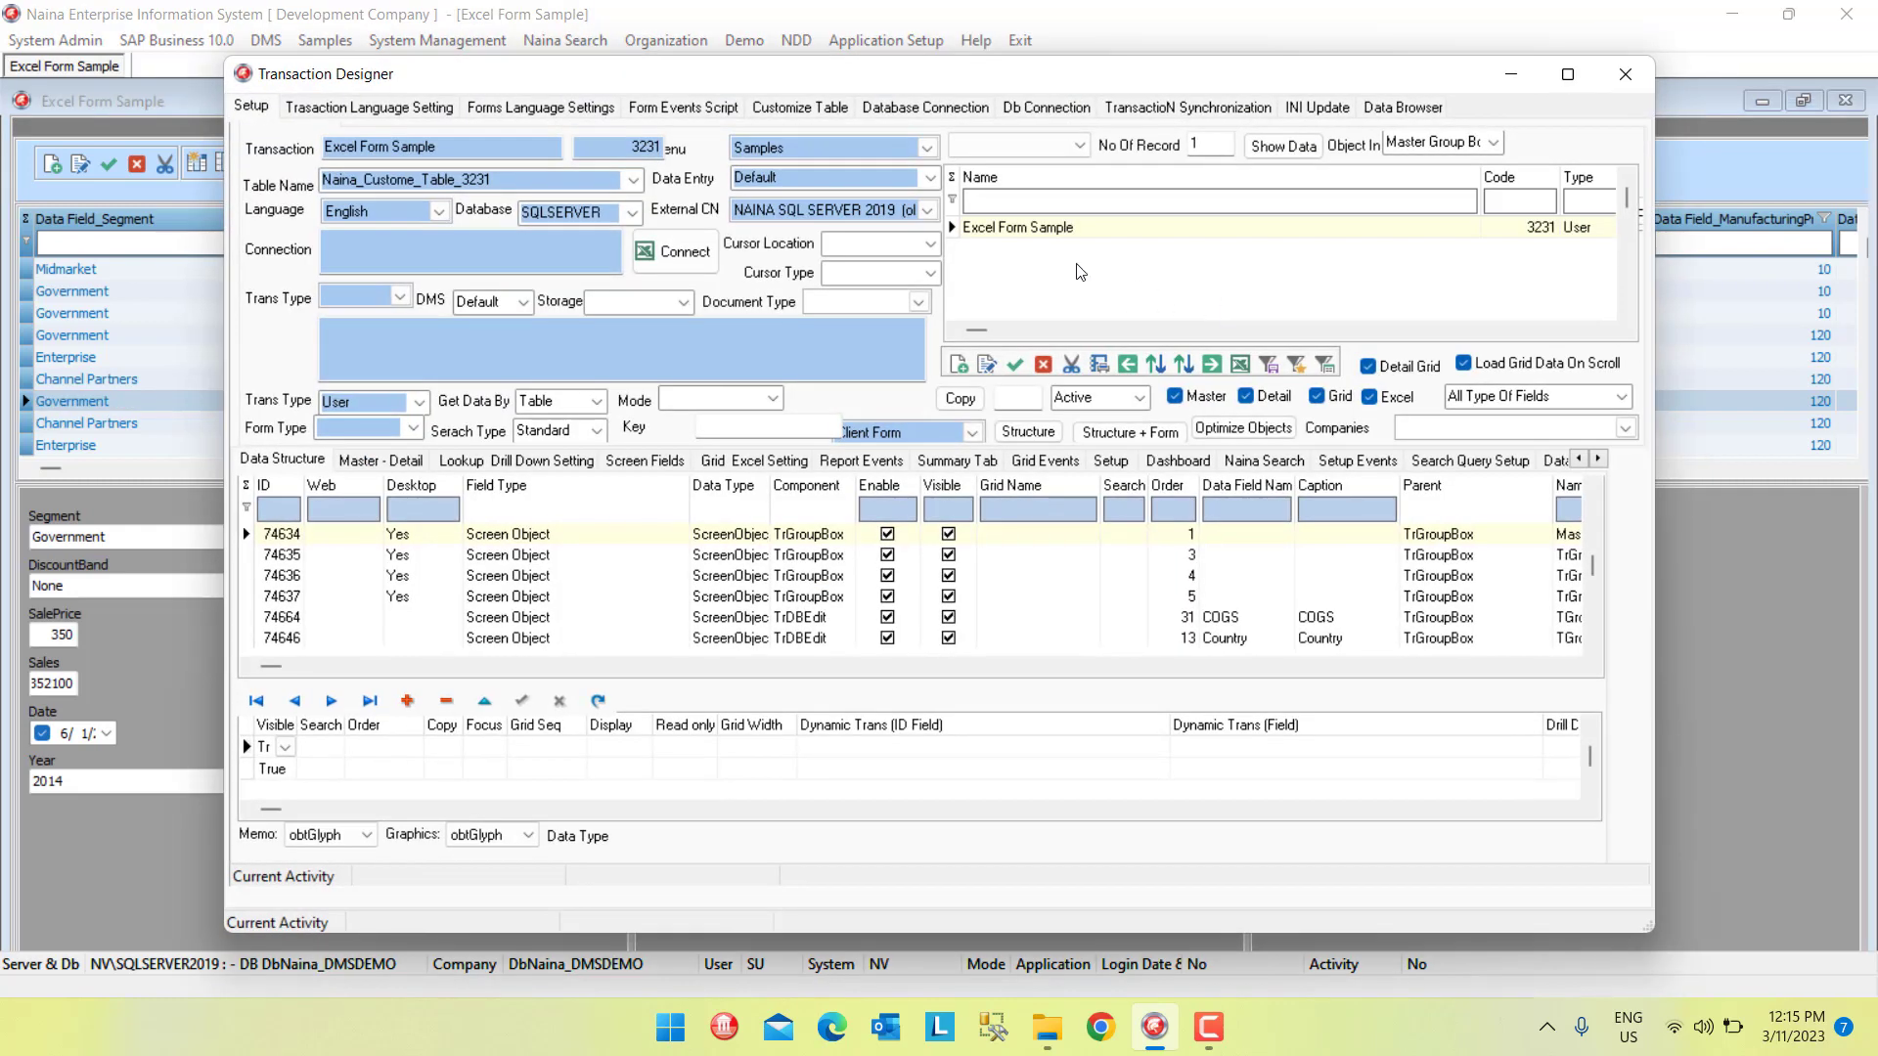
pyautogui.click(830, 597)
pyautogui.press('Down')
pyautogui.press('Down')
pyautogui.press('Down')
pyautogui.press('Down')
pyautogui.press('Down')
pyautogui.press('Down')
pyautogui.press('Down')
pyautogui.press('Down')
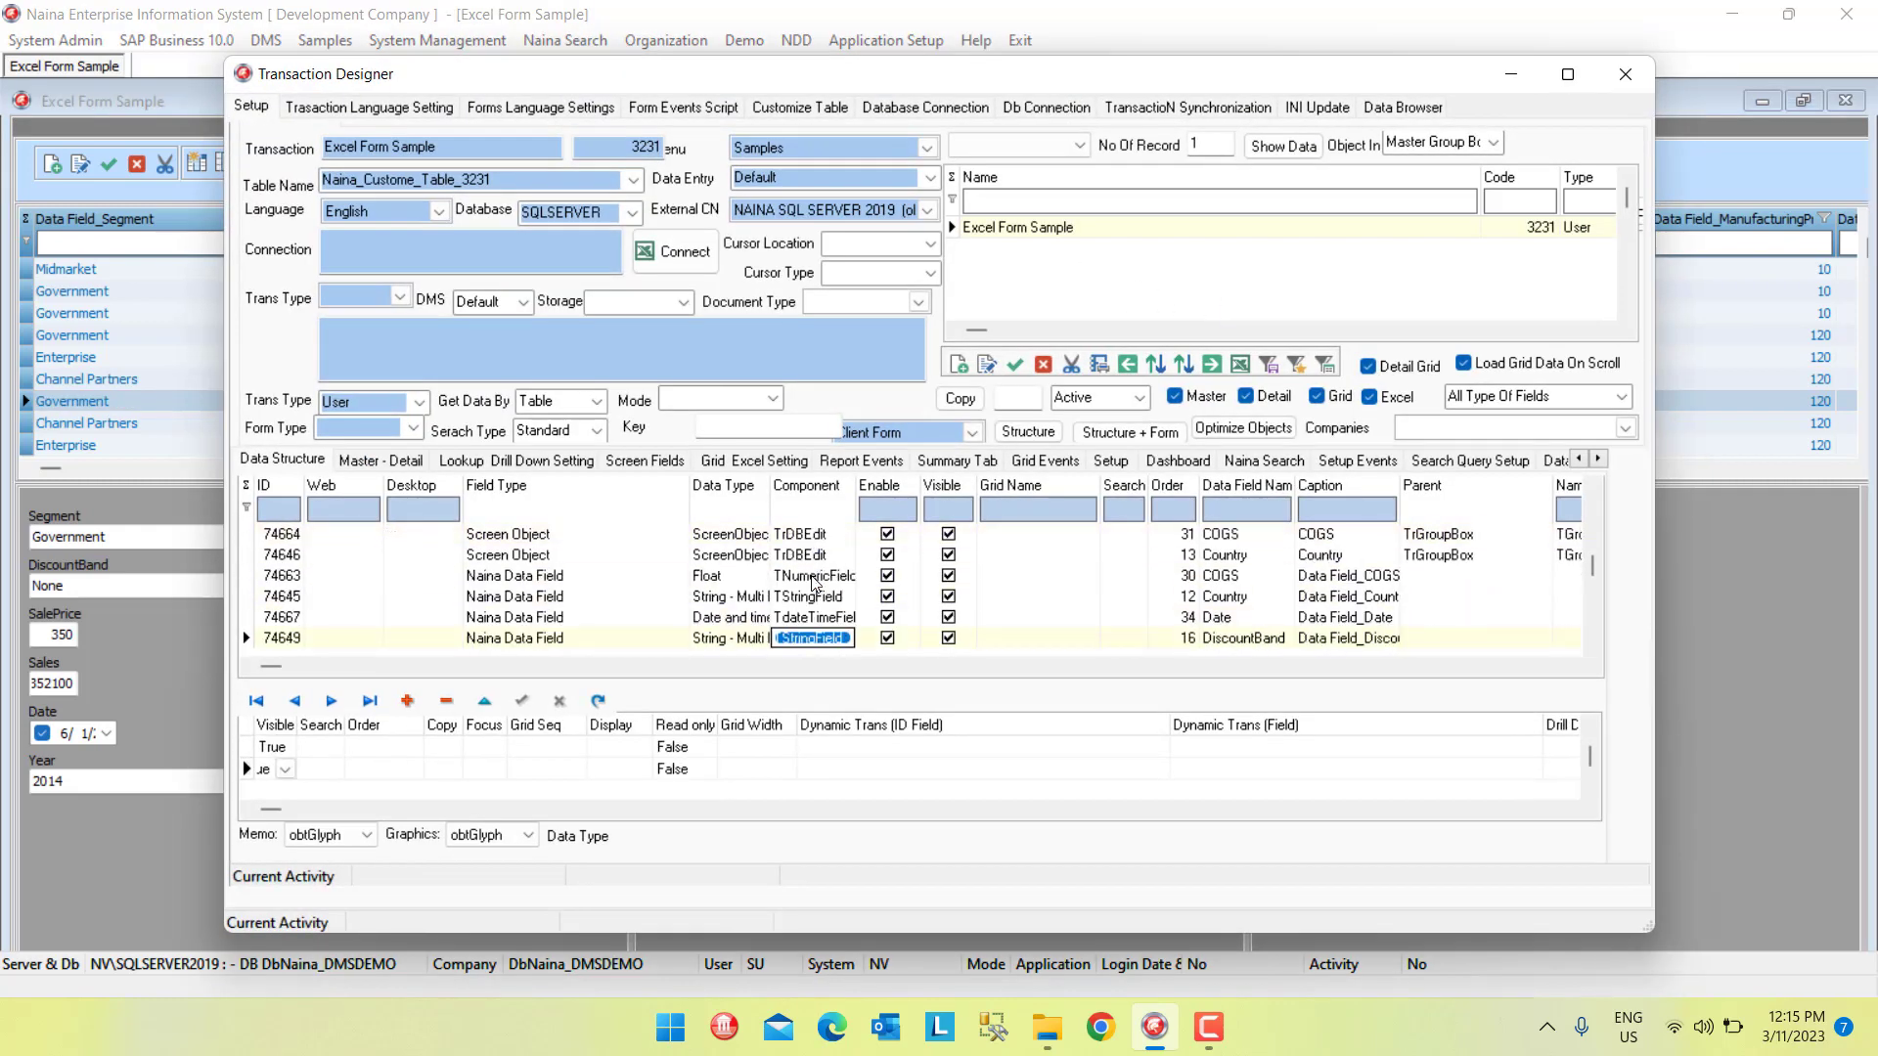
pyautogui.press('Tab')
pyautogui.press('Tab')
pyautogui.press('Tab')
pyautogui.press('Tab')
pyautogui.press('Tab')
pyautogui.press('Tab')
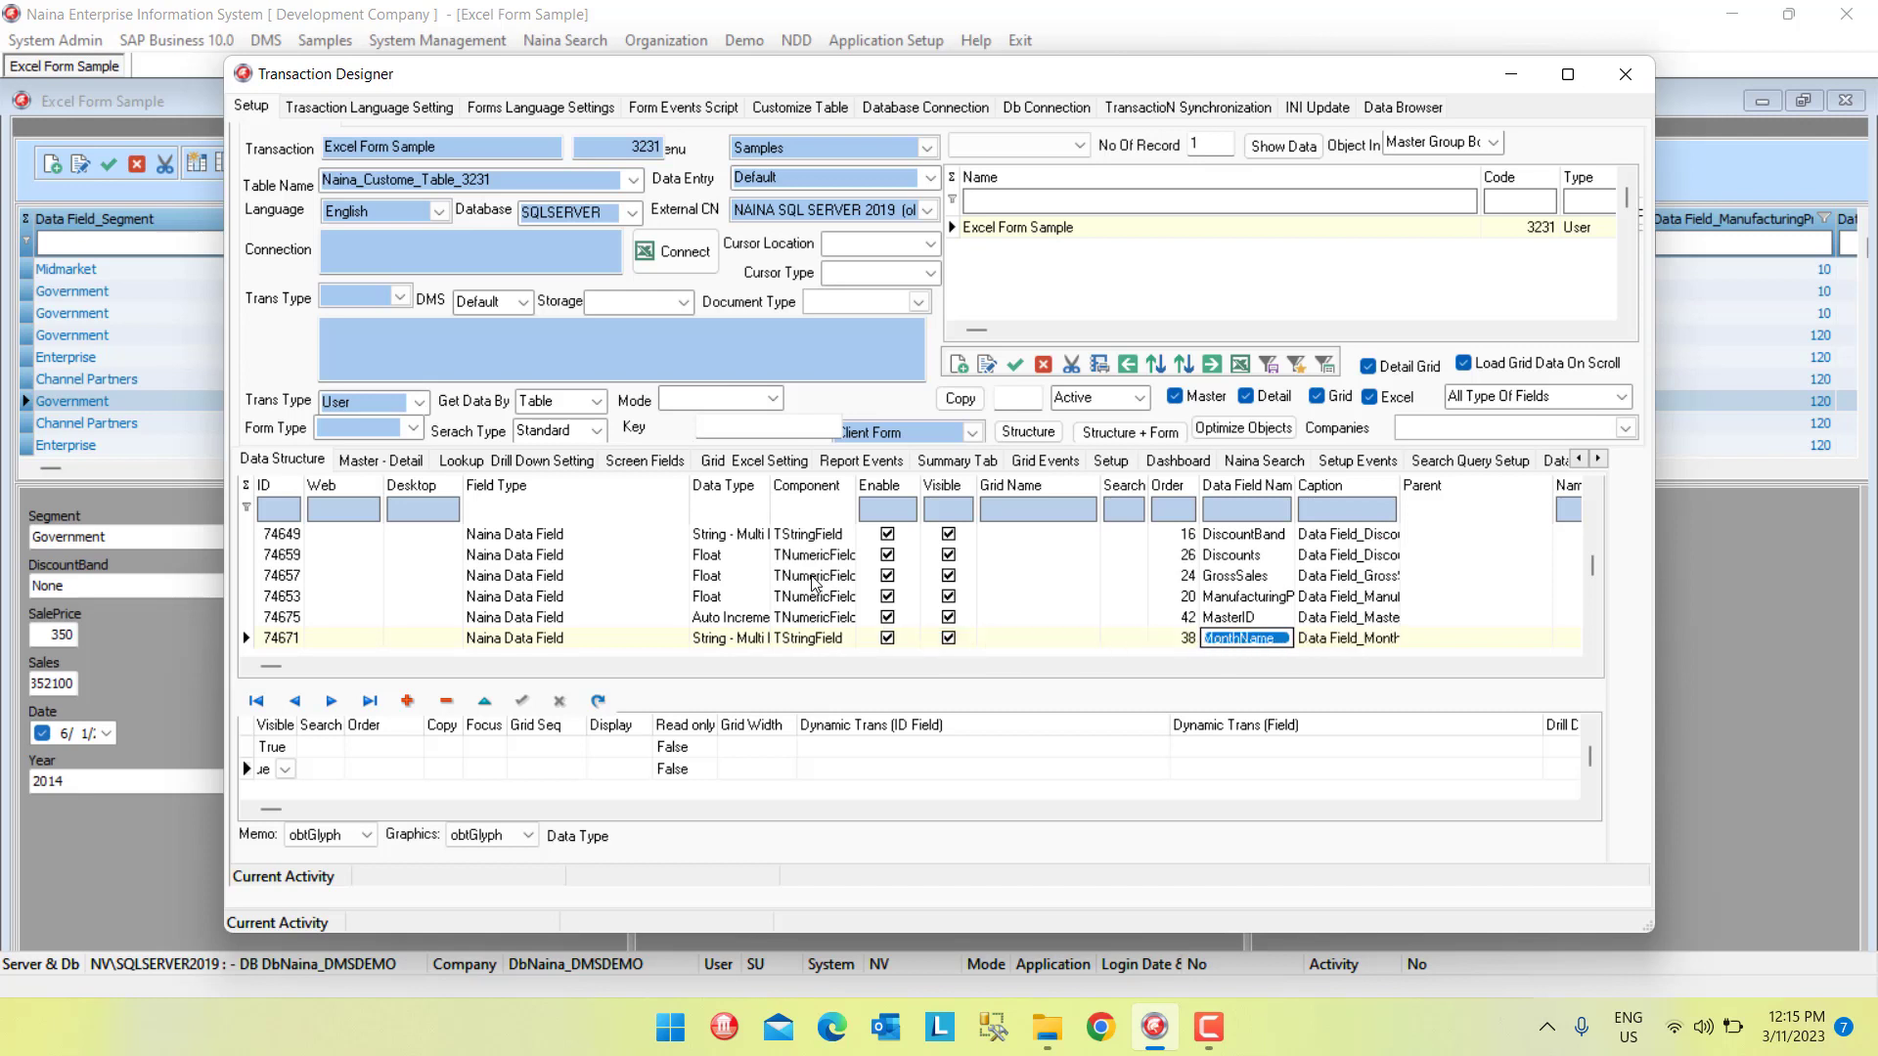
pyautogui.hotkey('shift', 'Tab')
pyautogui.hotkey('shift', 'Tab')
pyautogui.hotkey('shift', 'Tab')
pyautogui.hotkey('shift', 'Tab')
pyautogui.hotkey('shift', 'Tab')
pyautogui.hotkey('shift', 'Tab')
pyautogui.press('Up')
pyautogui.press('Up')
pyautogui.press('Up')
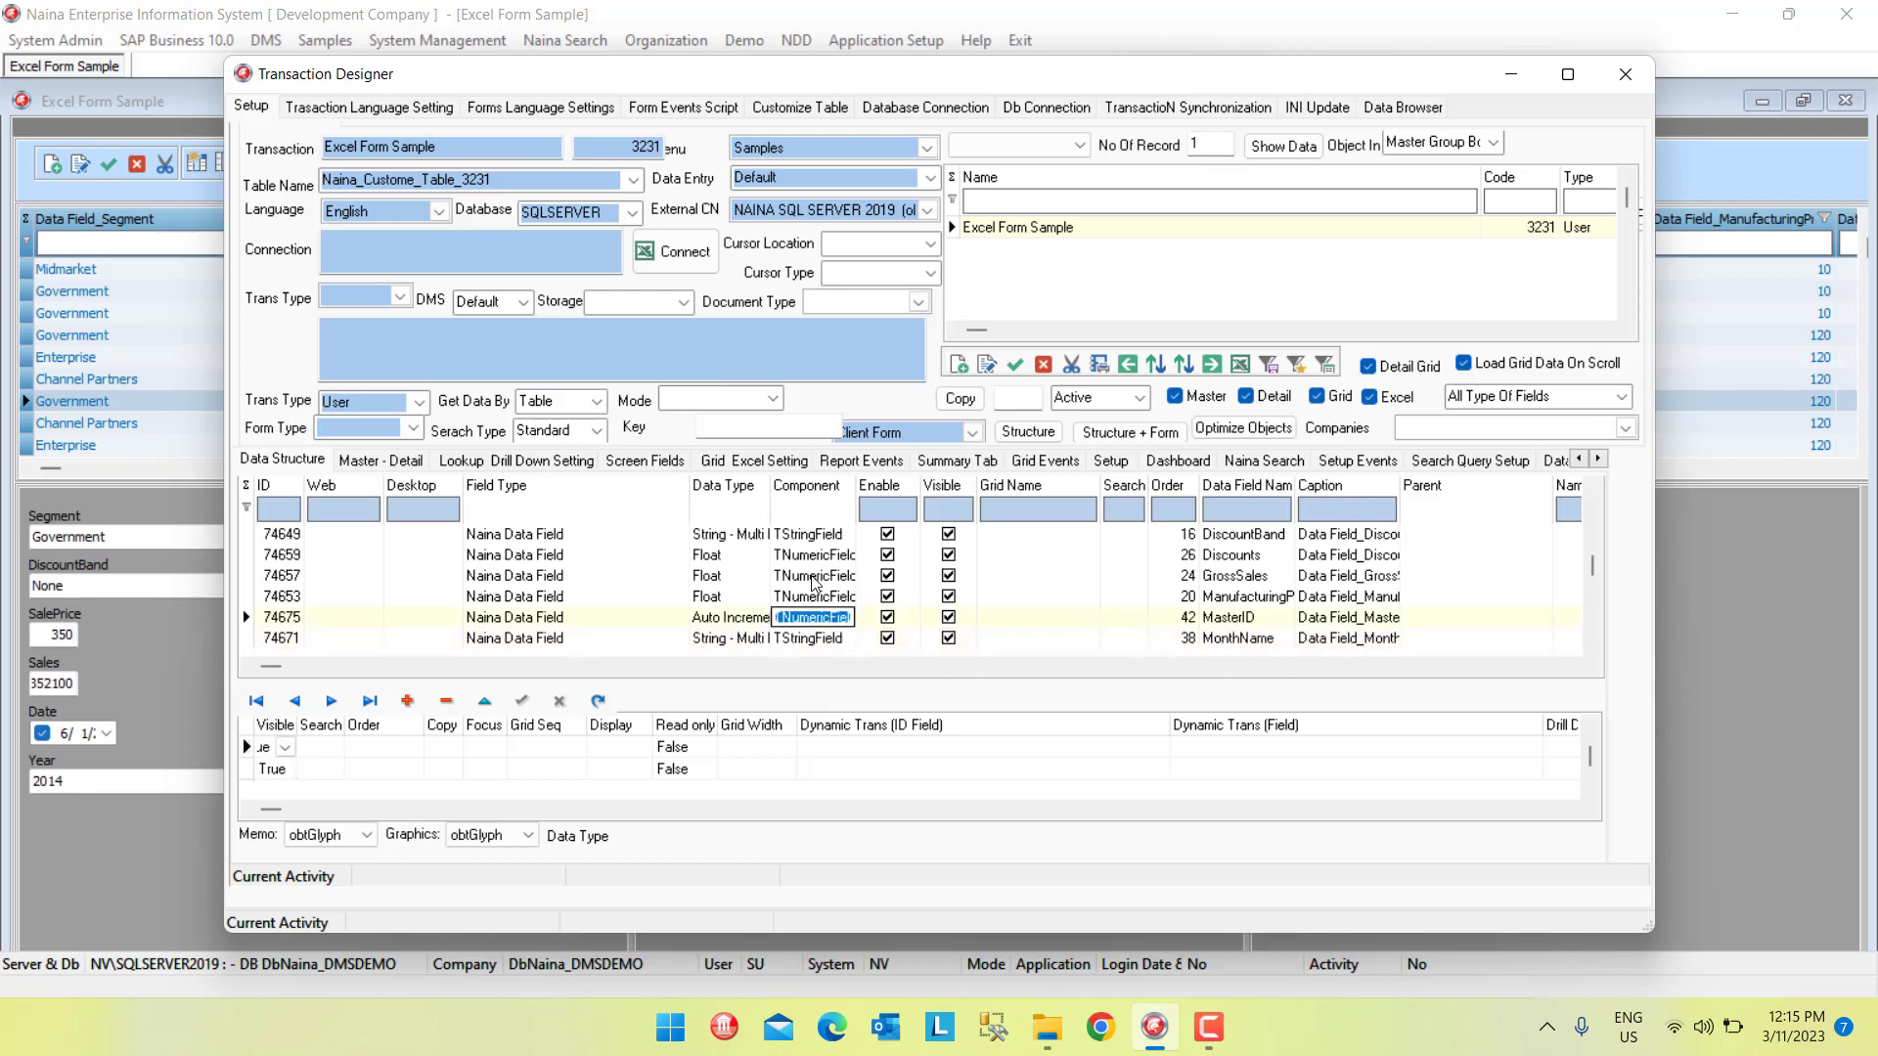
pyautogui.press('Up')
pyautogui.press('Down')
pyautogui.press('Down')
pyautogui.press('Down')
pyautogui.press('Down')
pyautogui.press('Down')
pyautogui.press('Down')
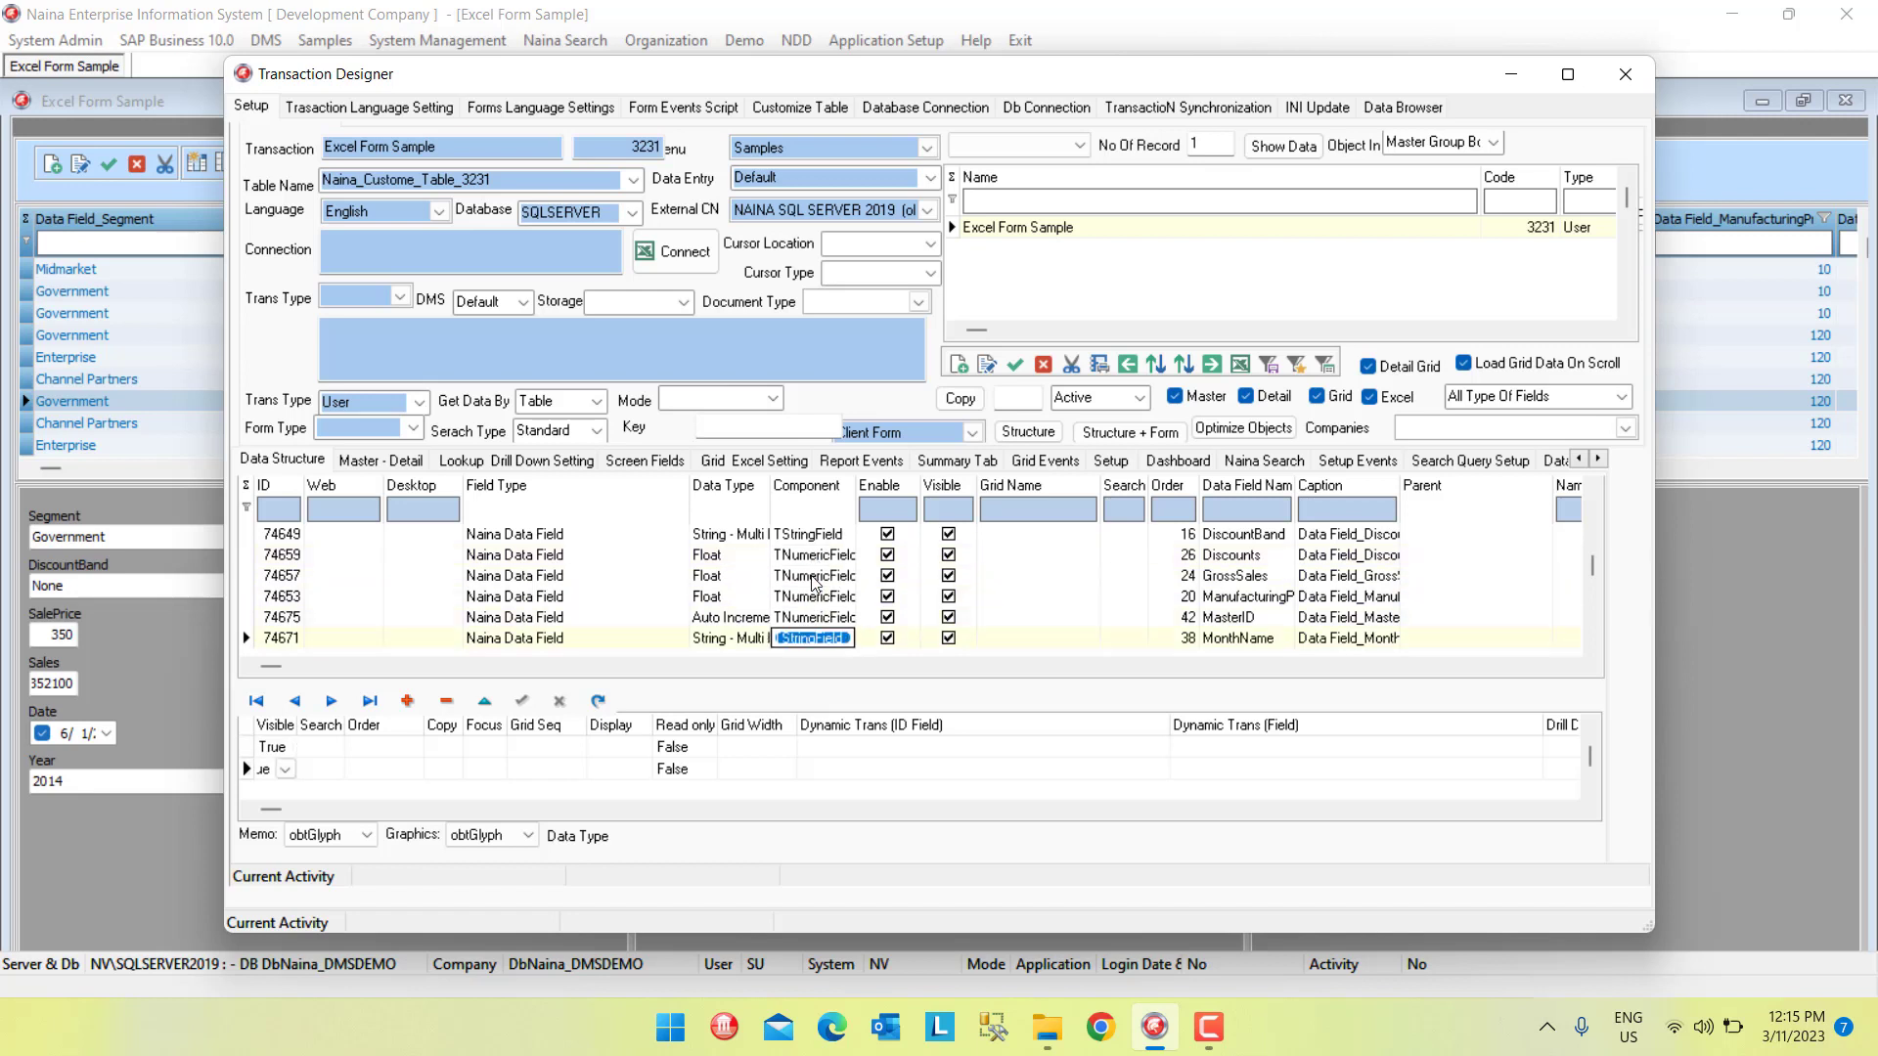
pyautogui.press('Down')
pyautogui.press('Down')
pyautogui.press('Down')
pyautogui.press('Down')
pyautogui.press('Down')
pyautogui.press('Down')
pyautogui.press('Down')
pyautogui.press('Down')
pyautogui.press('Down')
pyautogui.press('Down')
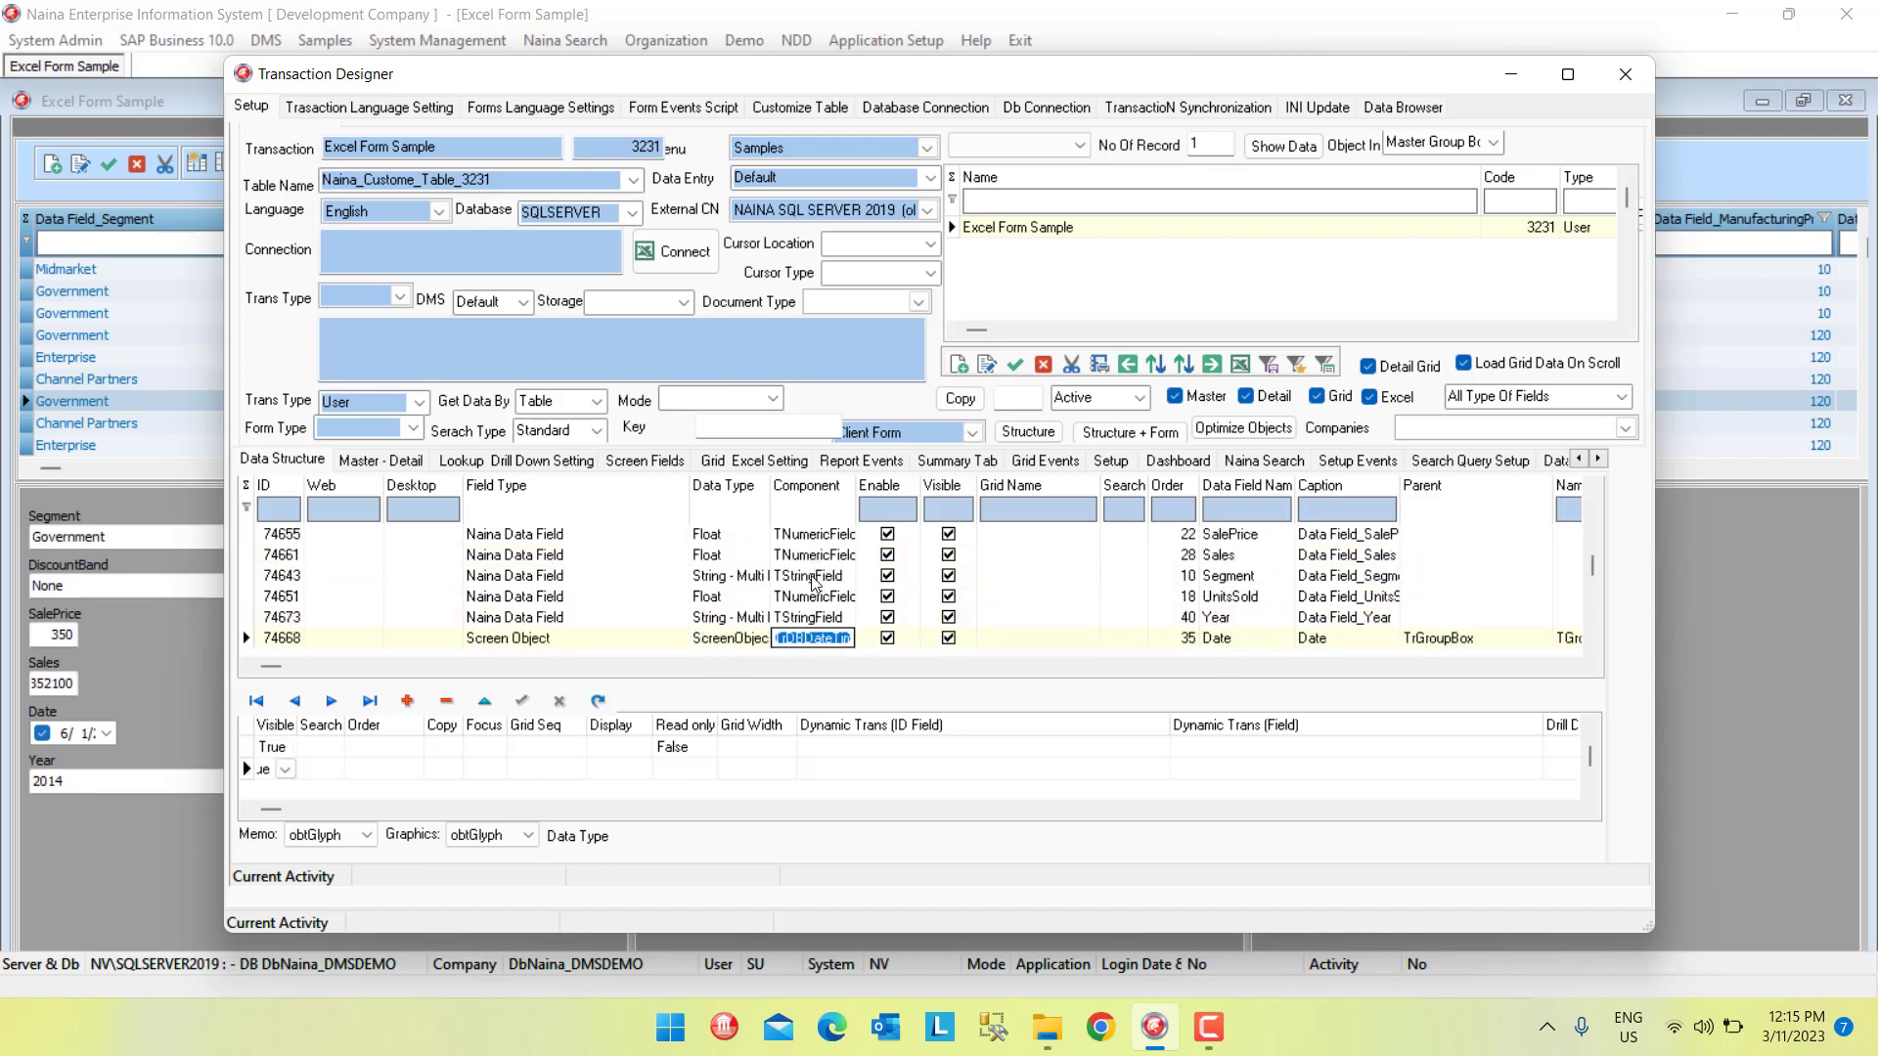
pyautogui.press('Down')
pyautogui.press('Down')
pyautogui.press('Down')
pyautogui.press('Down')
pyautogui.press('Down')
pyautogui.press('Down')
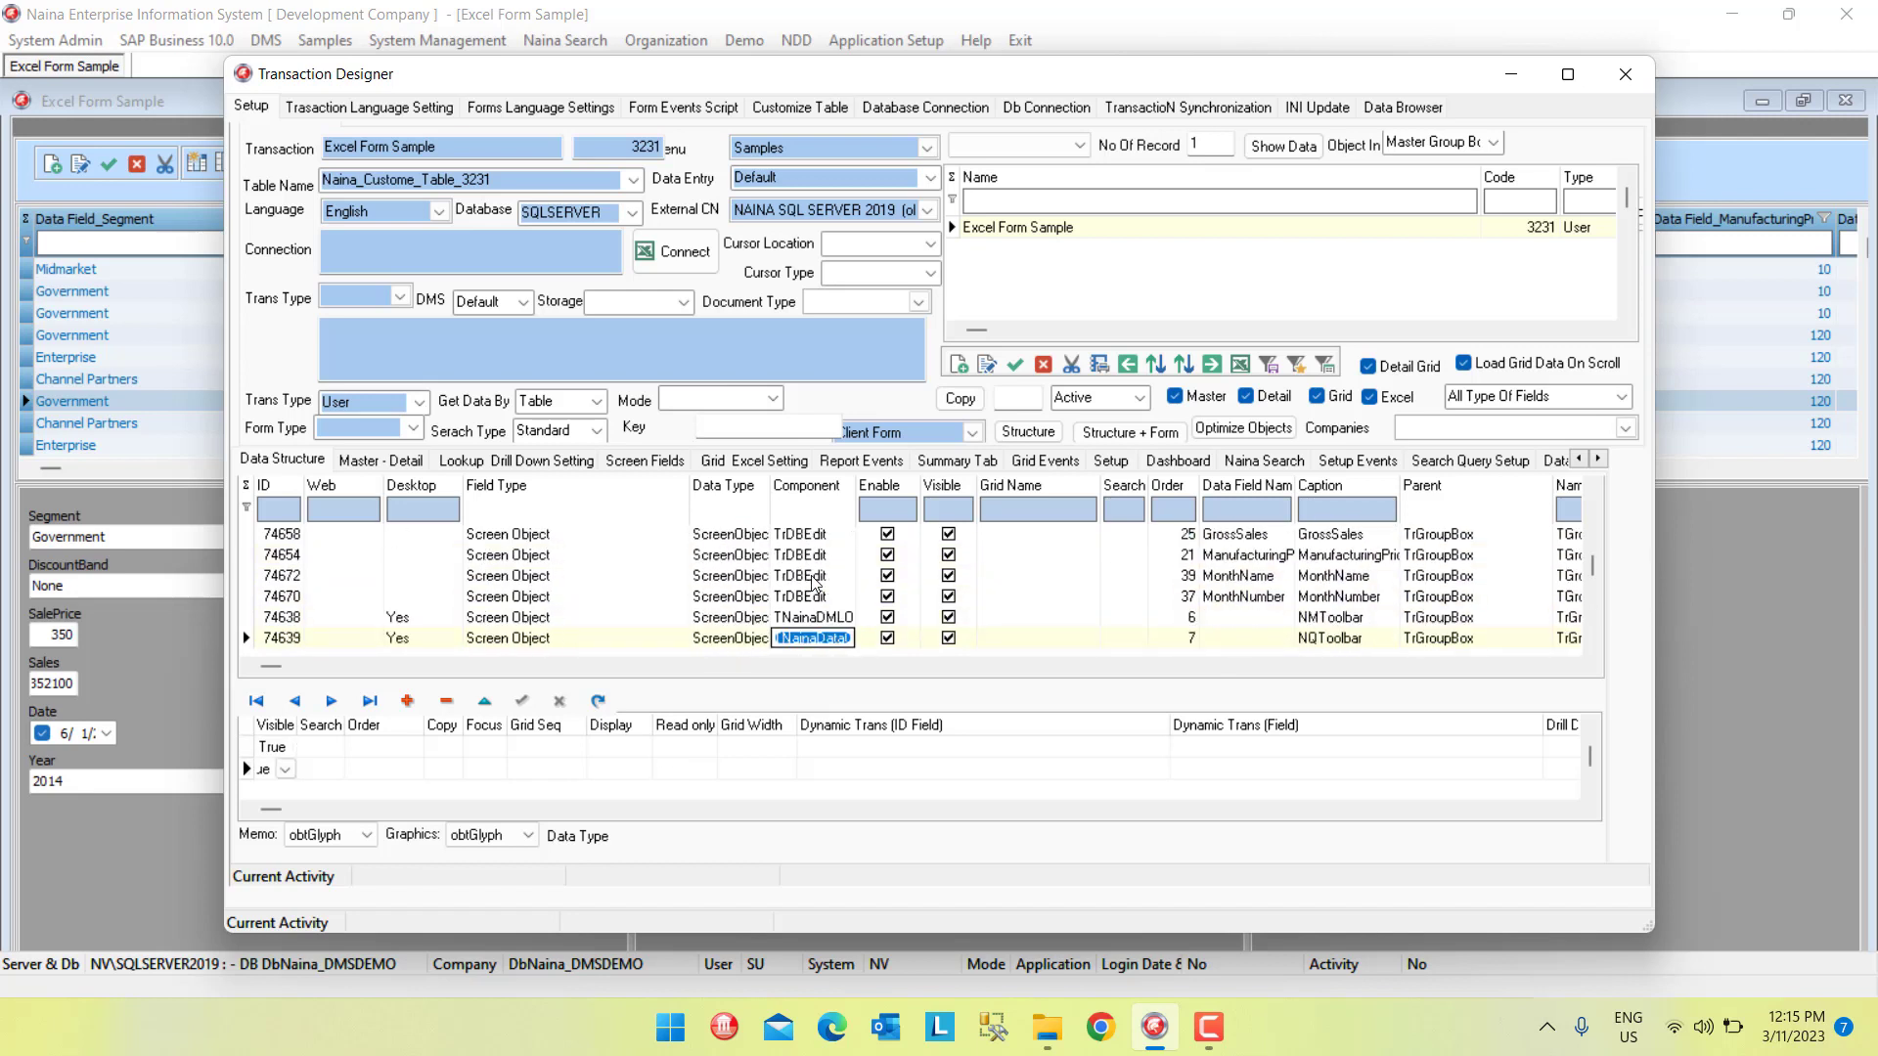
pyautogui.press('Up')
pyautogui.press('Up')
pyautogui.press('Up')
pyautogui.press('Up')
pyautogui.press('Up')
pyautogui.press('Down')
pyautogui.press('Down')
pyautogui.press('Down')
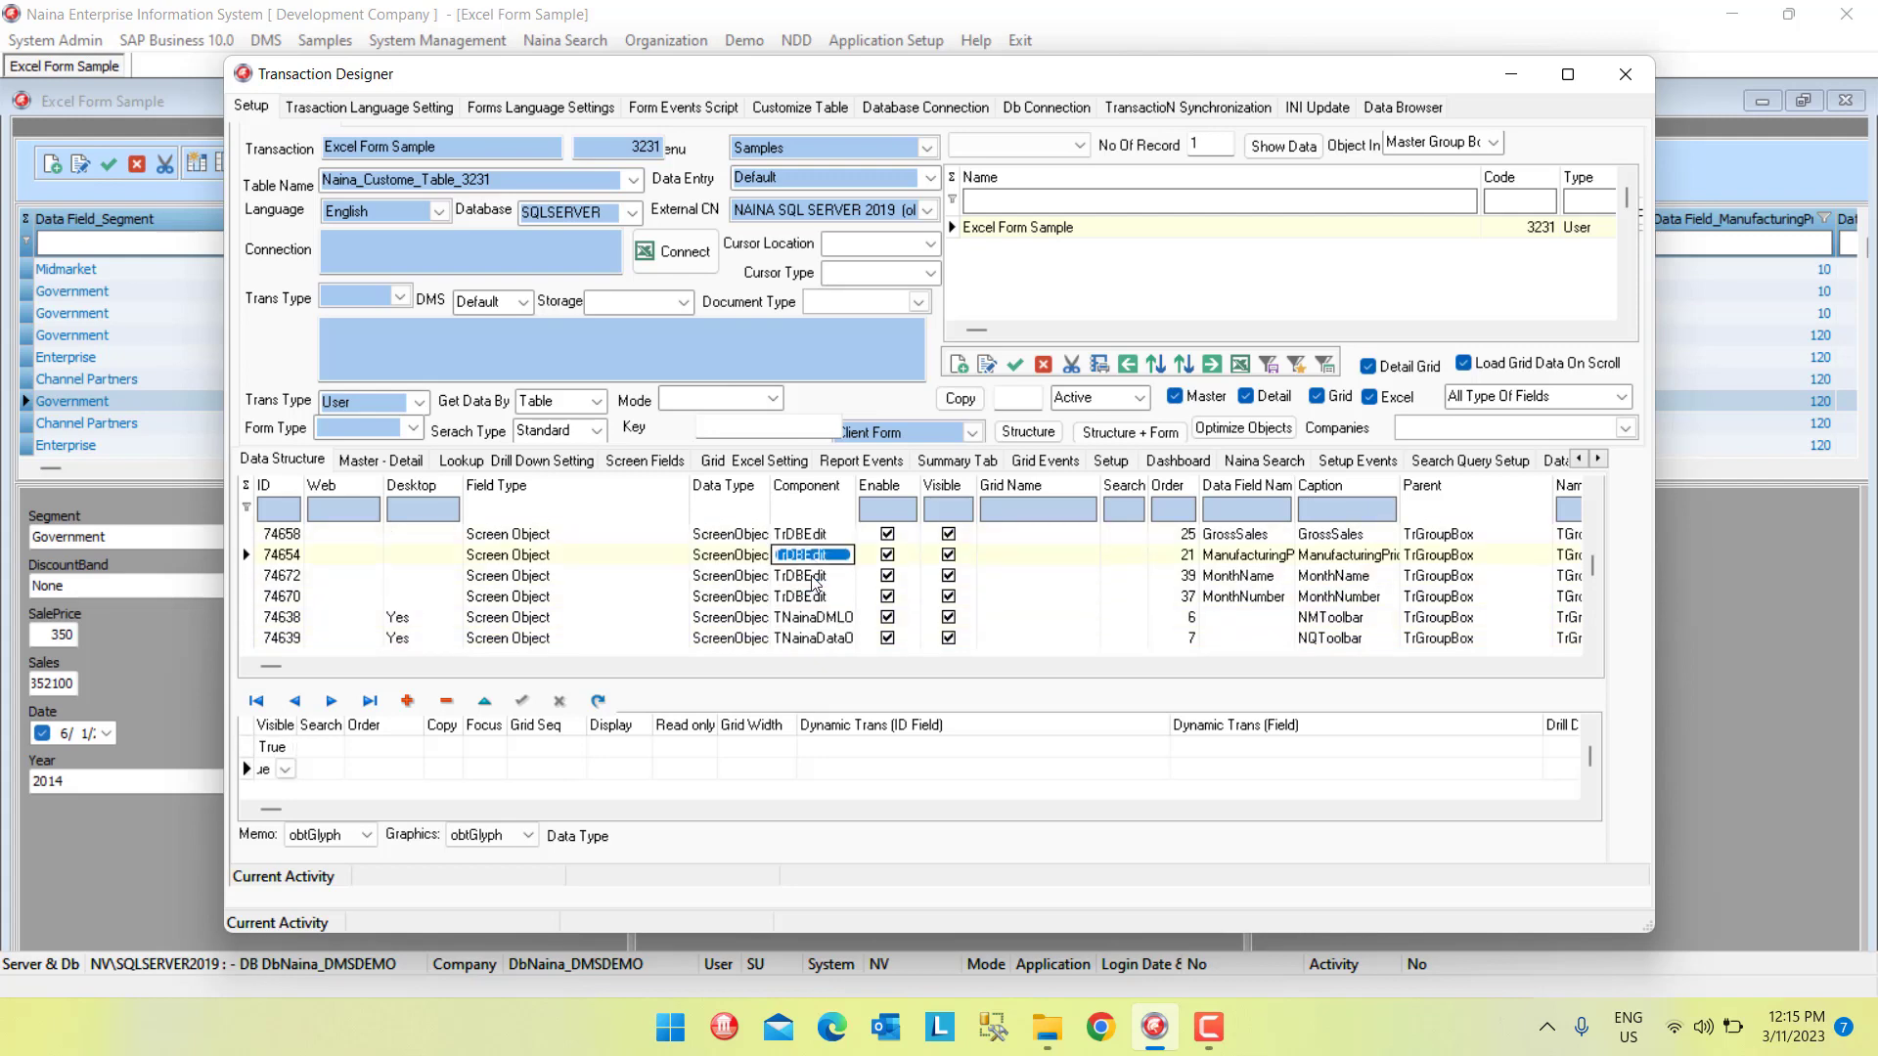
# - Examine the screen objects' remaining settings, from Enable and Visible across to Border Style
pyautogui.press('Tab')
pyautogui.press('Tab')
pyautogui.press('Tab')
pyautogui.press('Tab')
pyautogui.press('Tab')
pyautogui.press('Tab')
pyautogui.press('Tab')
pyautogui.press('Tab')
pyautogui.press('Tab')
pyautogui.press('Tab')
pyautogui.press('Tab')
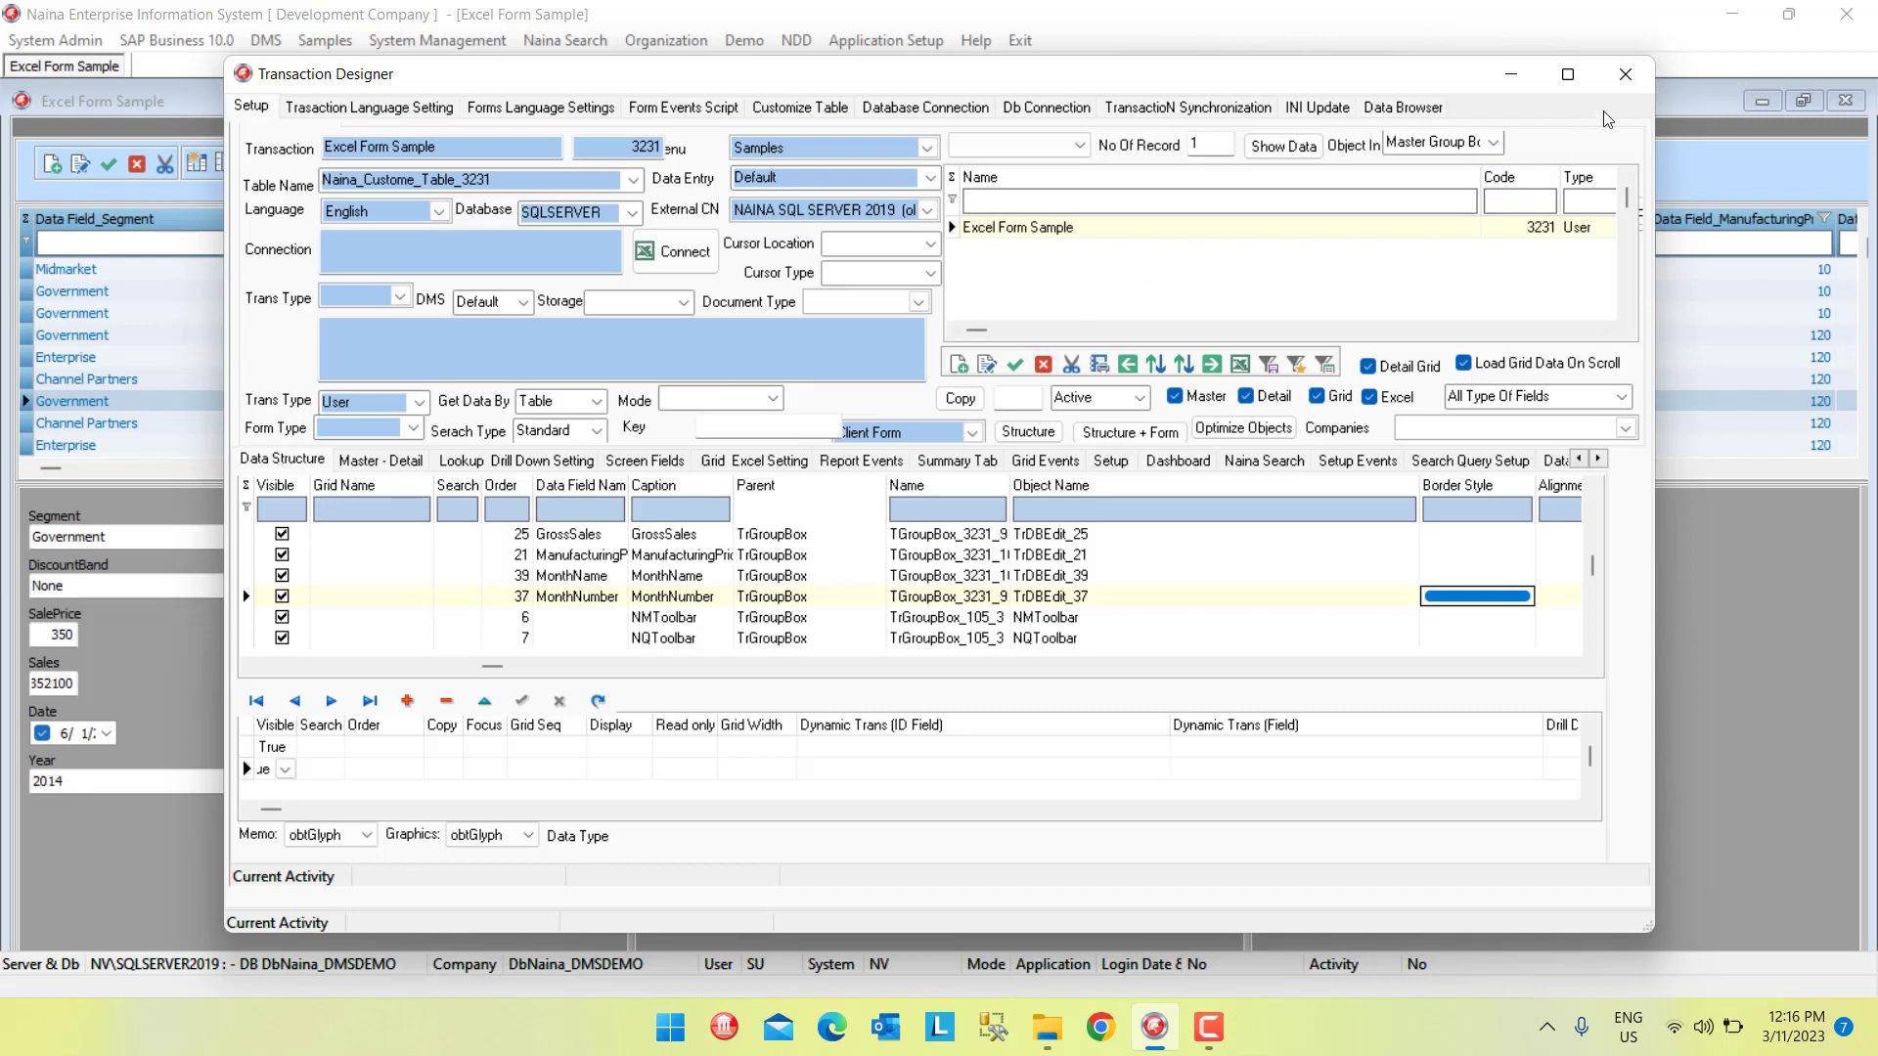
# - Close the Transaction Designer and view the Government record for Mexico and Velo in the form
pyautogui.click(1626, 78)
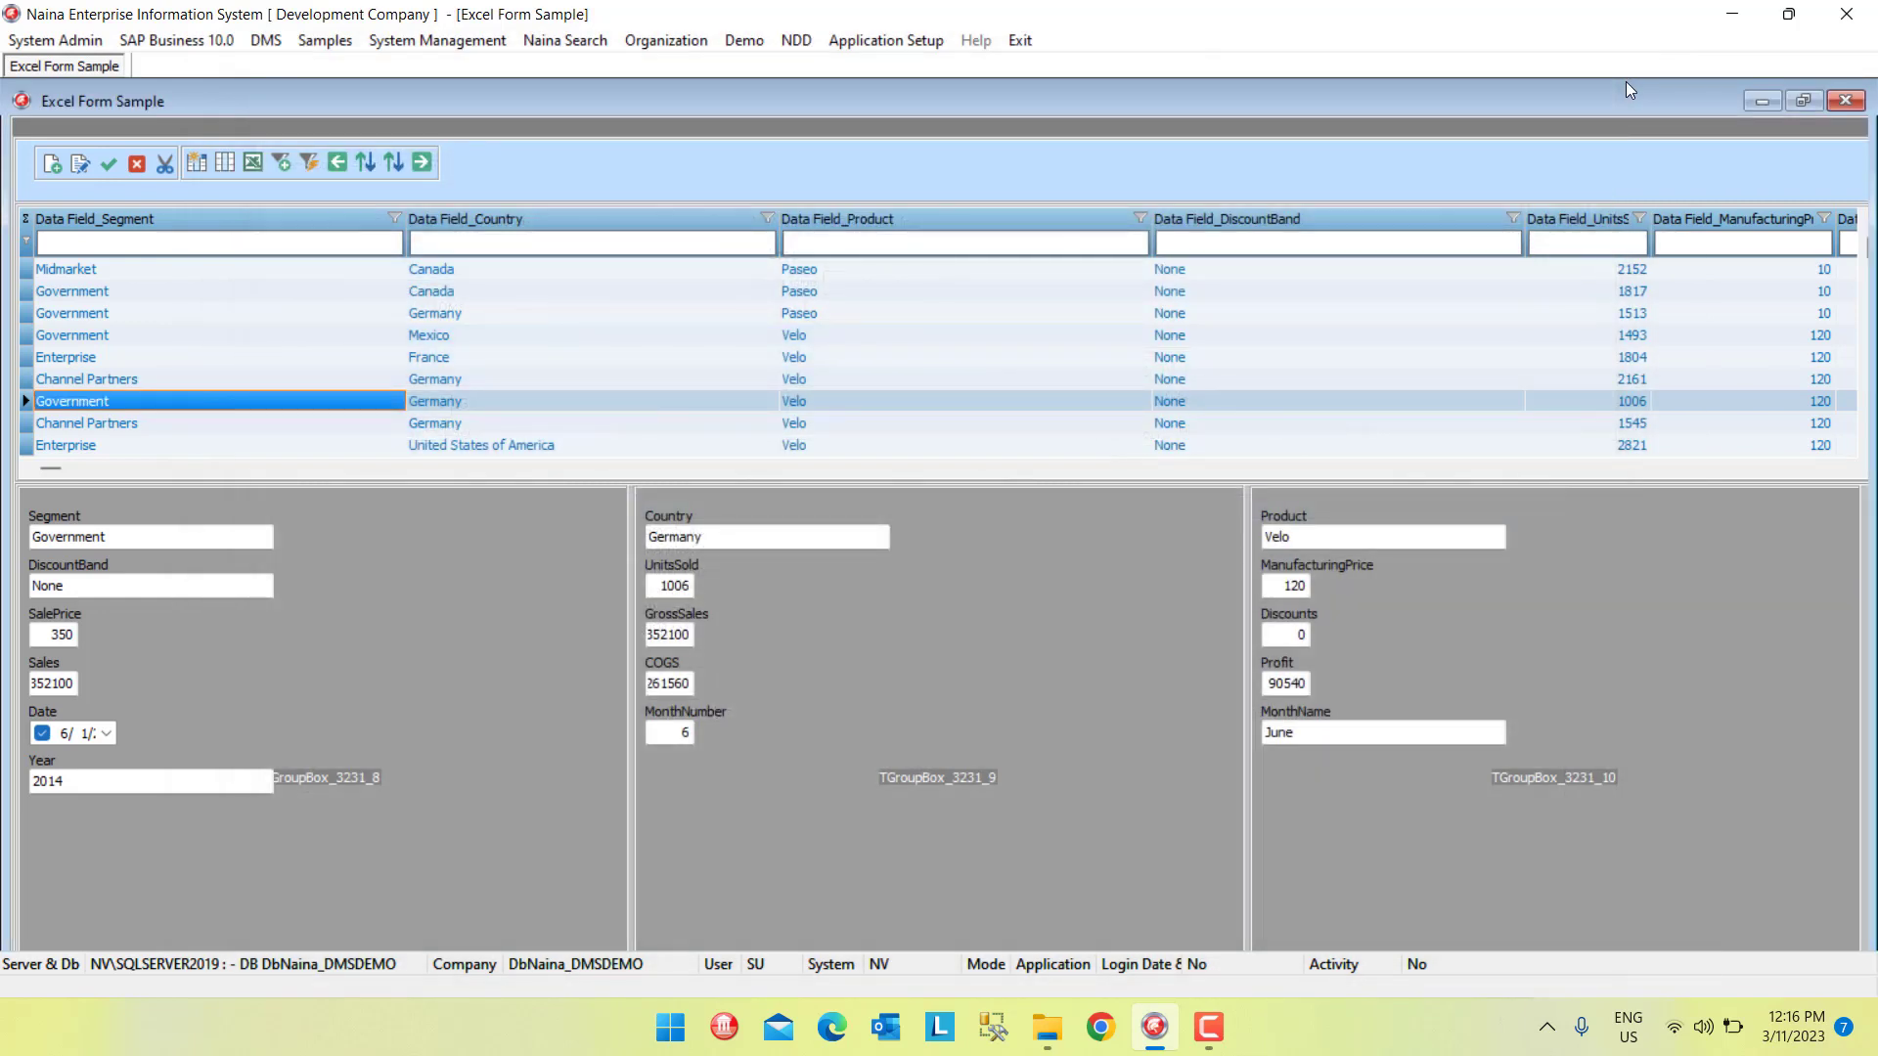
pyautogui.click(843, 327)
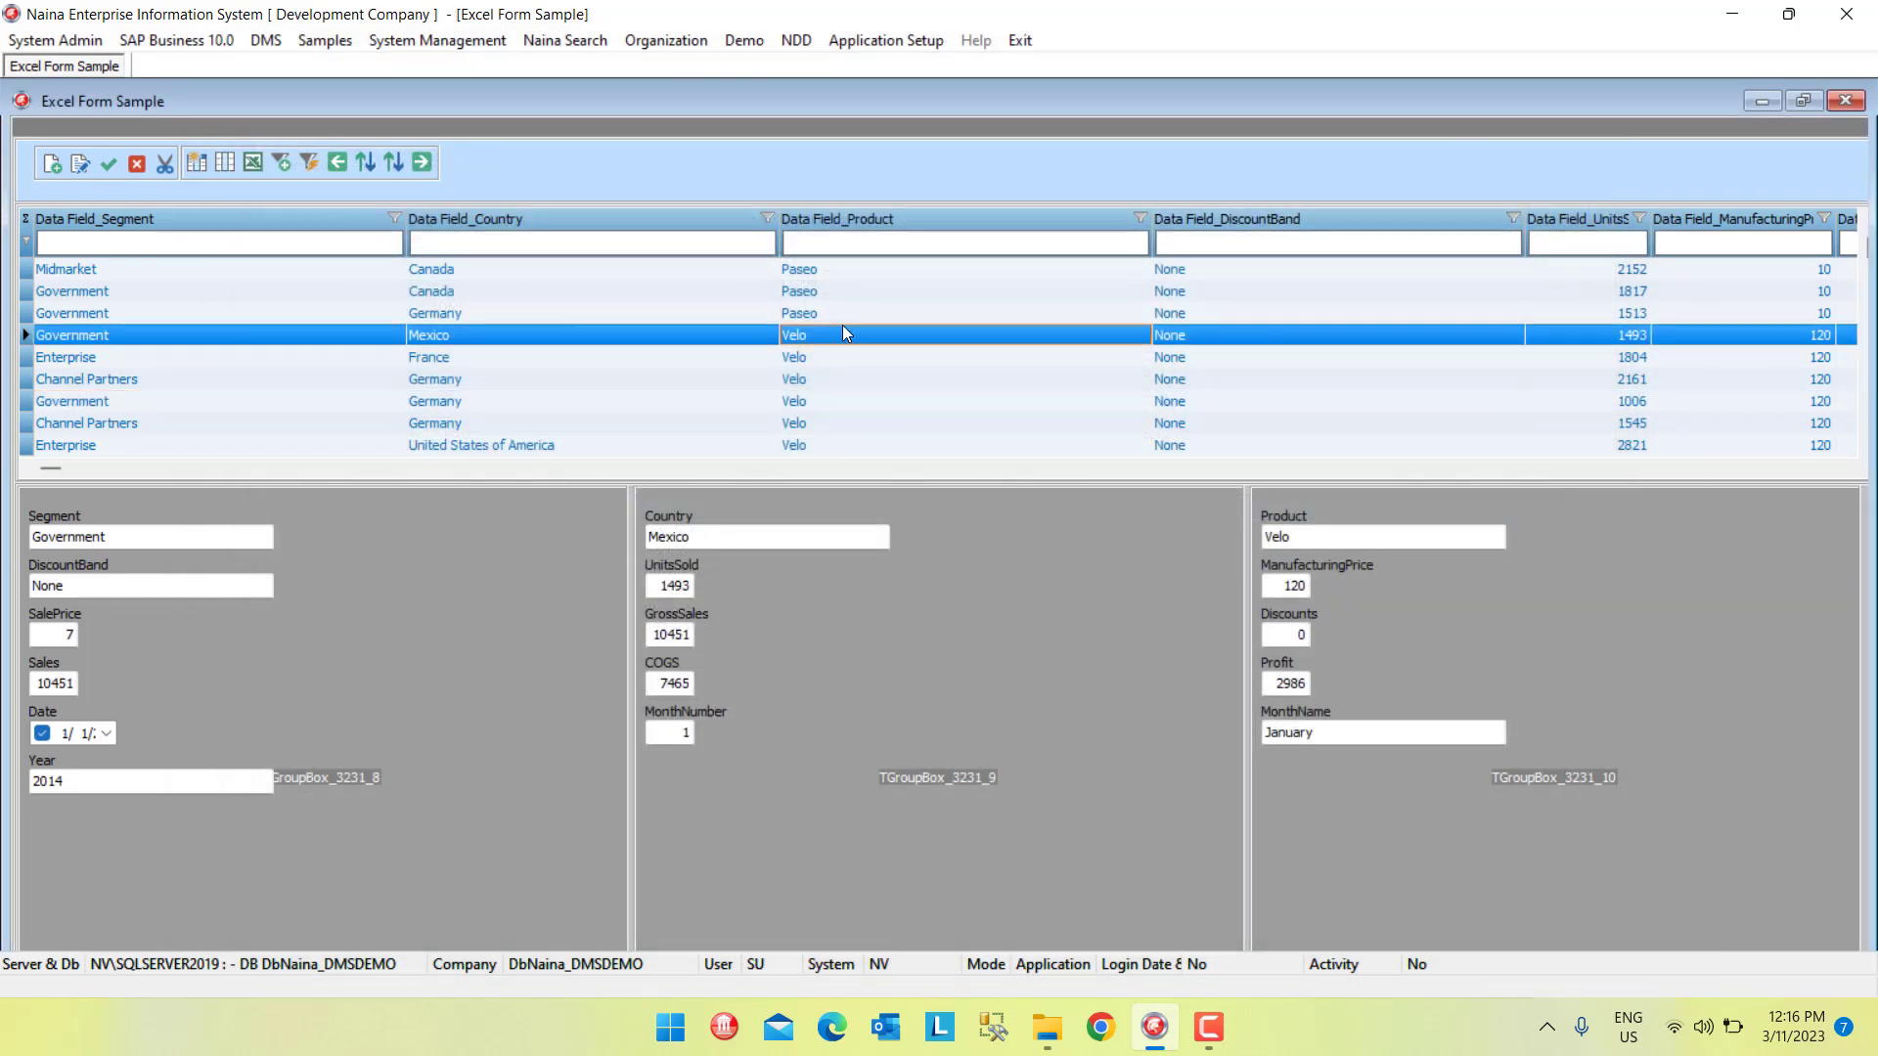
# - Move through the Paseo and Velo records to check their detail fields, ending on the Enterprise record for United States of America
pyautogui.press('Up')
pyautogui.press('Up')
pyautogui.press('Up')
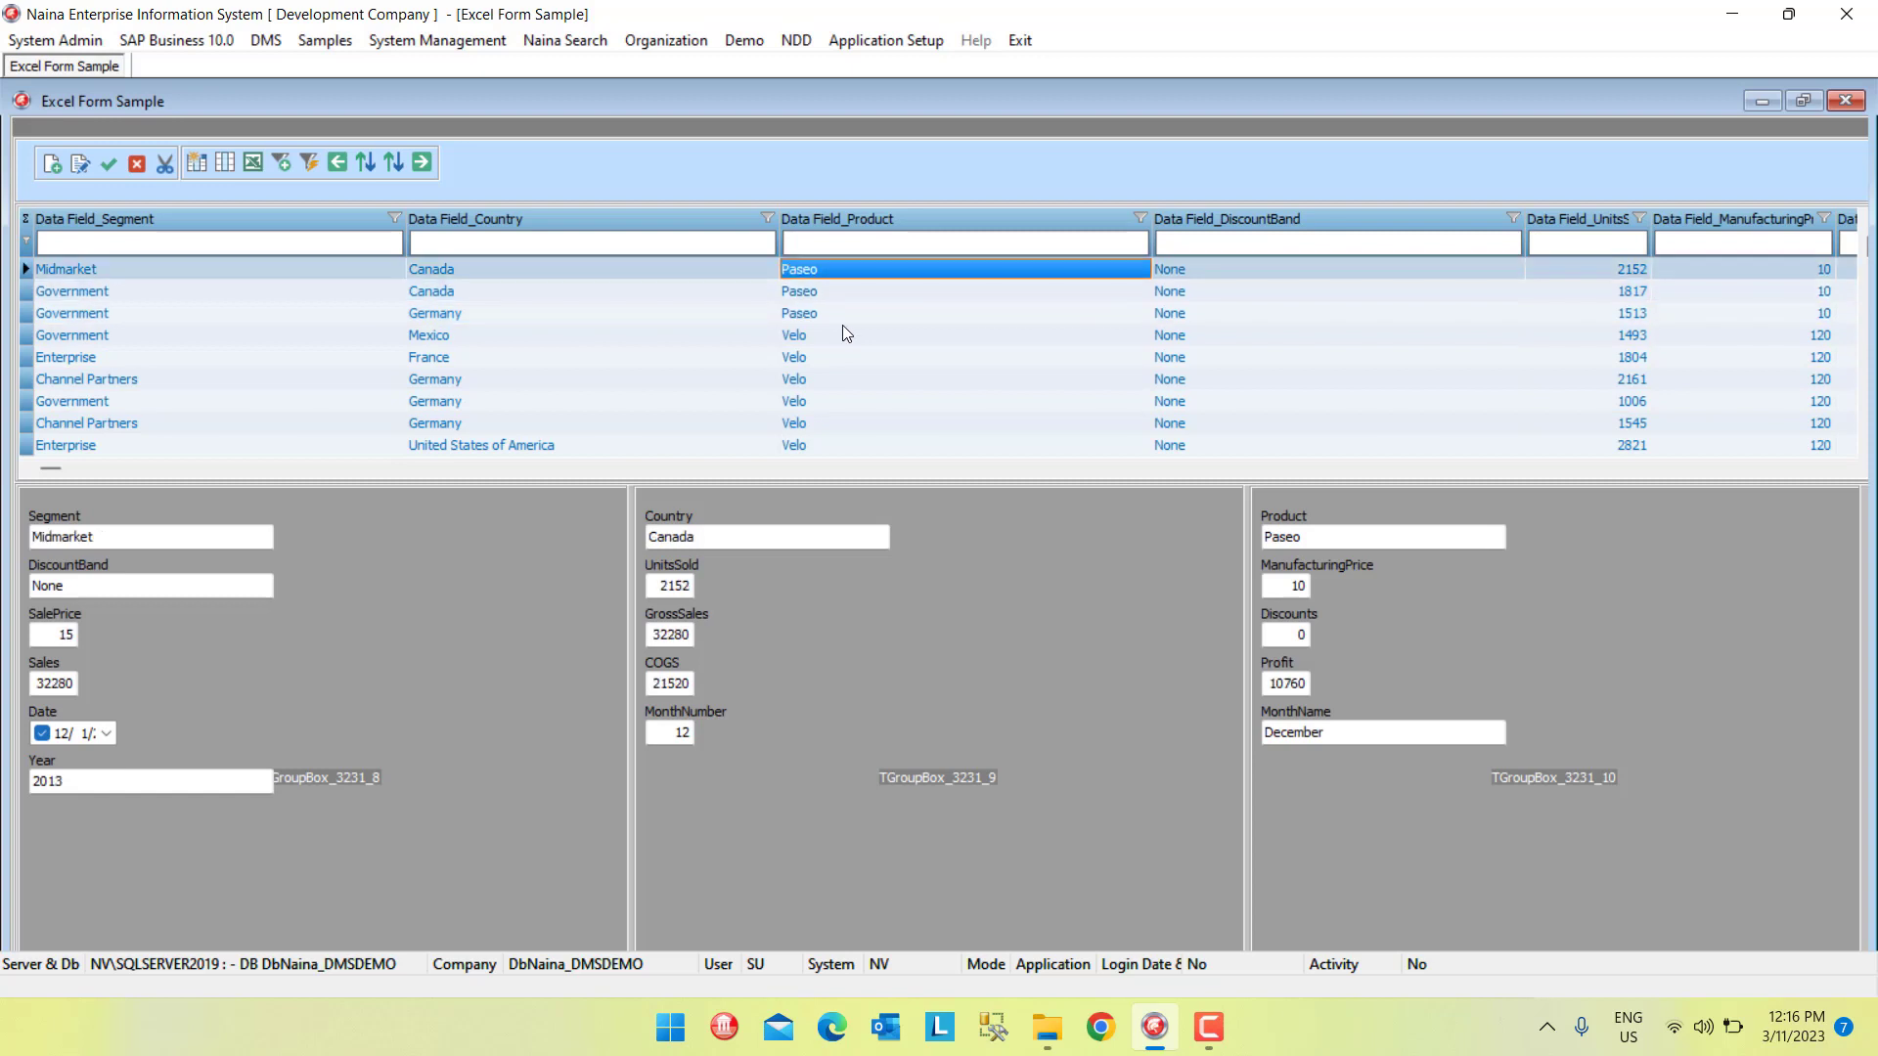
pyautogui.press('Down')
pyautogui.press('Down')
pyautogui.press('Down')
pyautogui.press('Down')
pyautogui.press('Down')
pyautogui.press('Down')
pyautogui.press('Down')
pyautogui.press('Down')
pyautogui.press('Down')
pyautogui.press('Down')
pyautogui.press('Down')
pyautogui.press('Down')
pyautogui.press('Down')
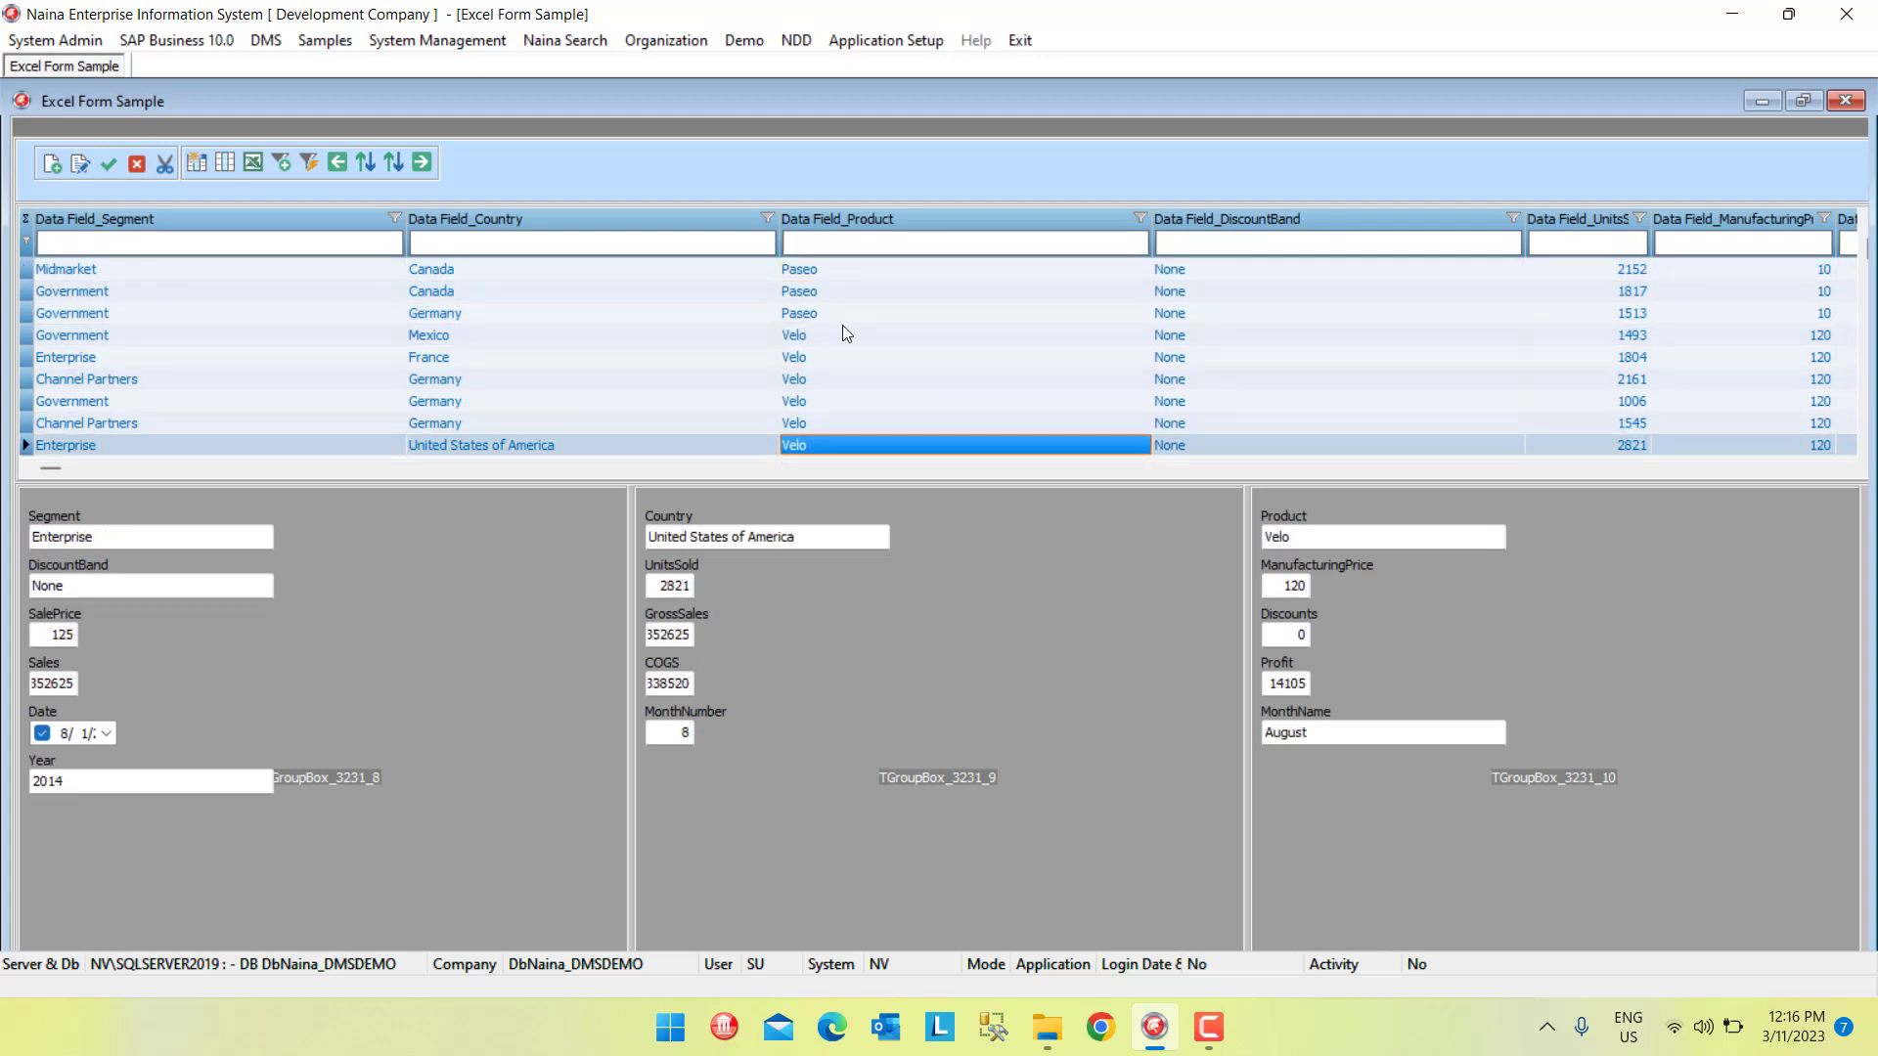
pyautogui.press('Up')
pyautogui.press('Up')
pyautogui.press('Up')
pyautogui.press('Up')
pyautogui.press('Up')
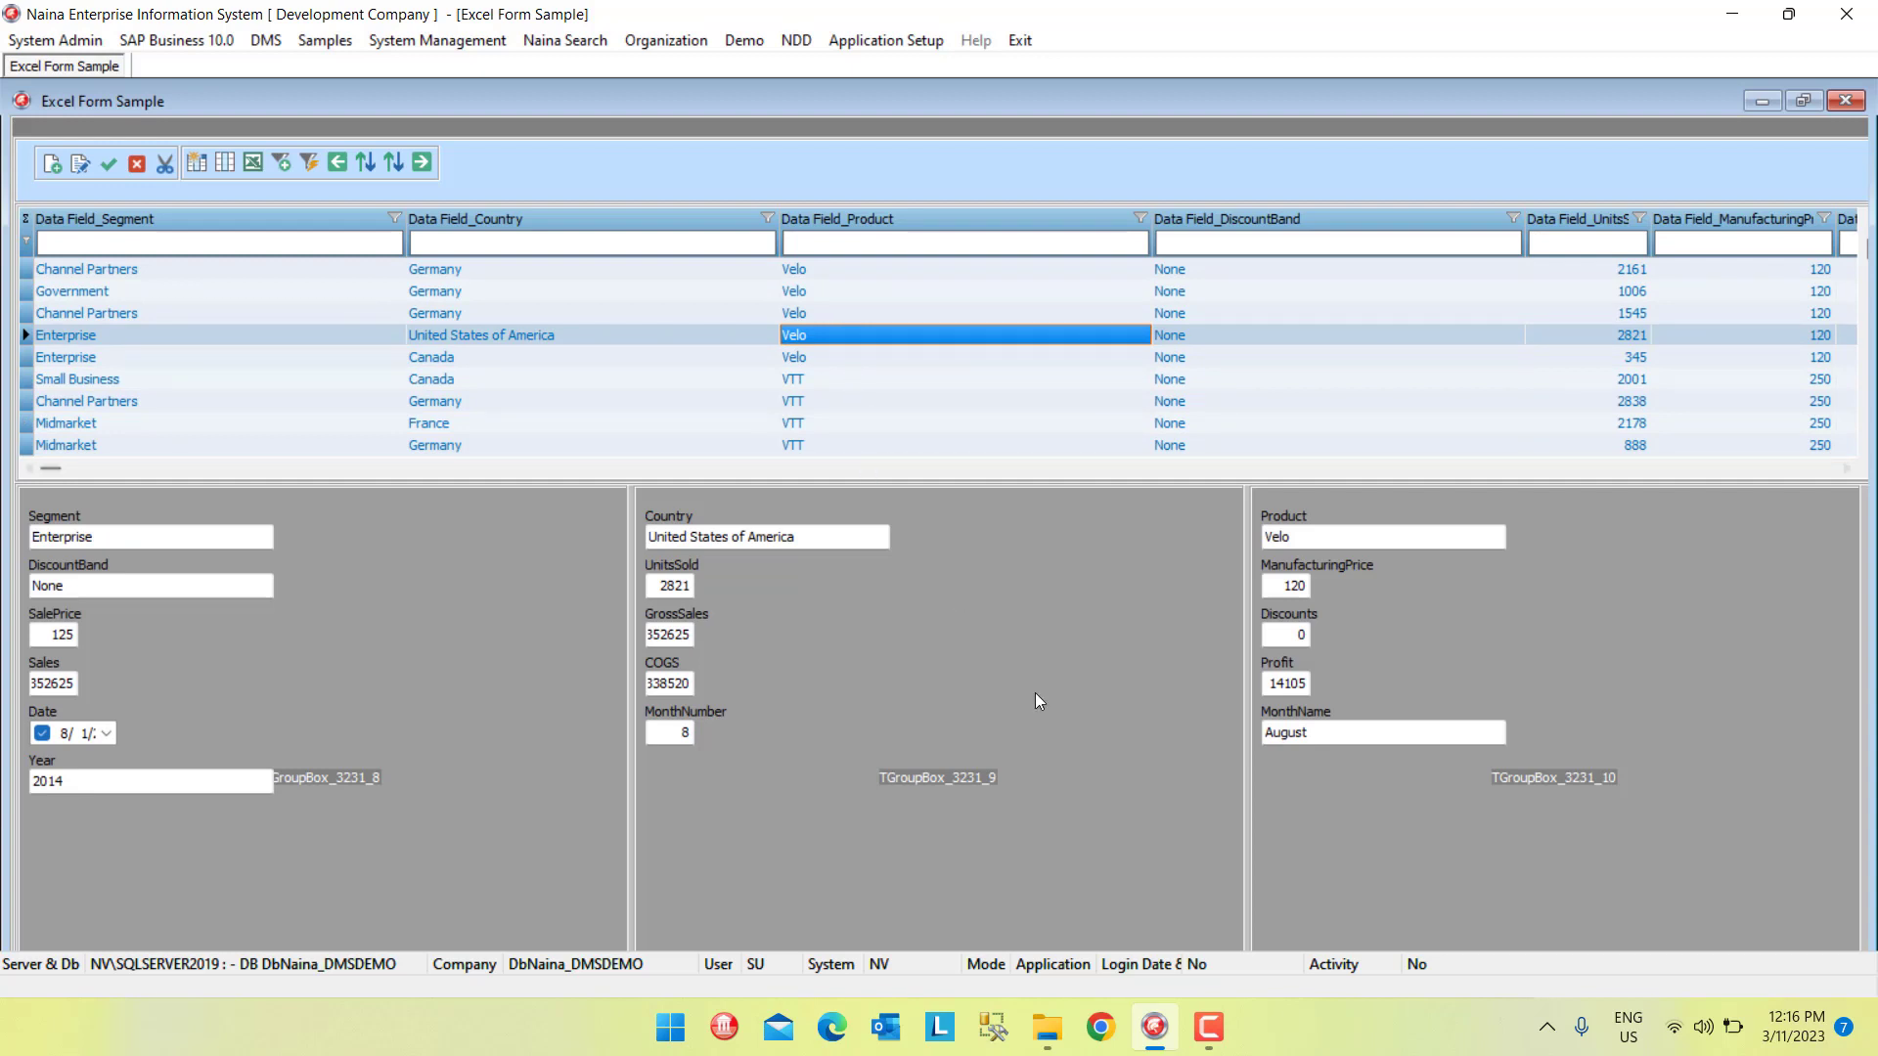
pyautogui.moveTo(1218, 1023)
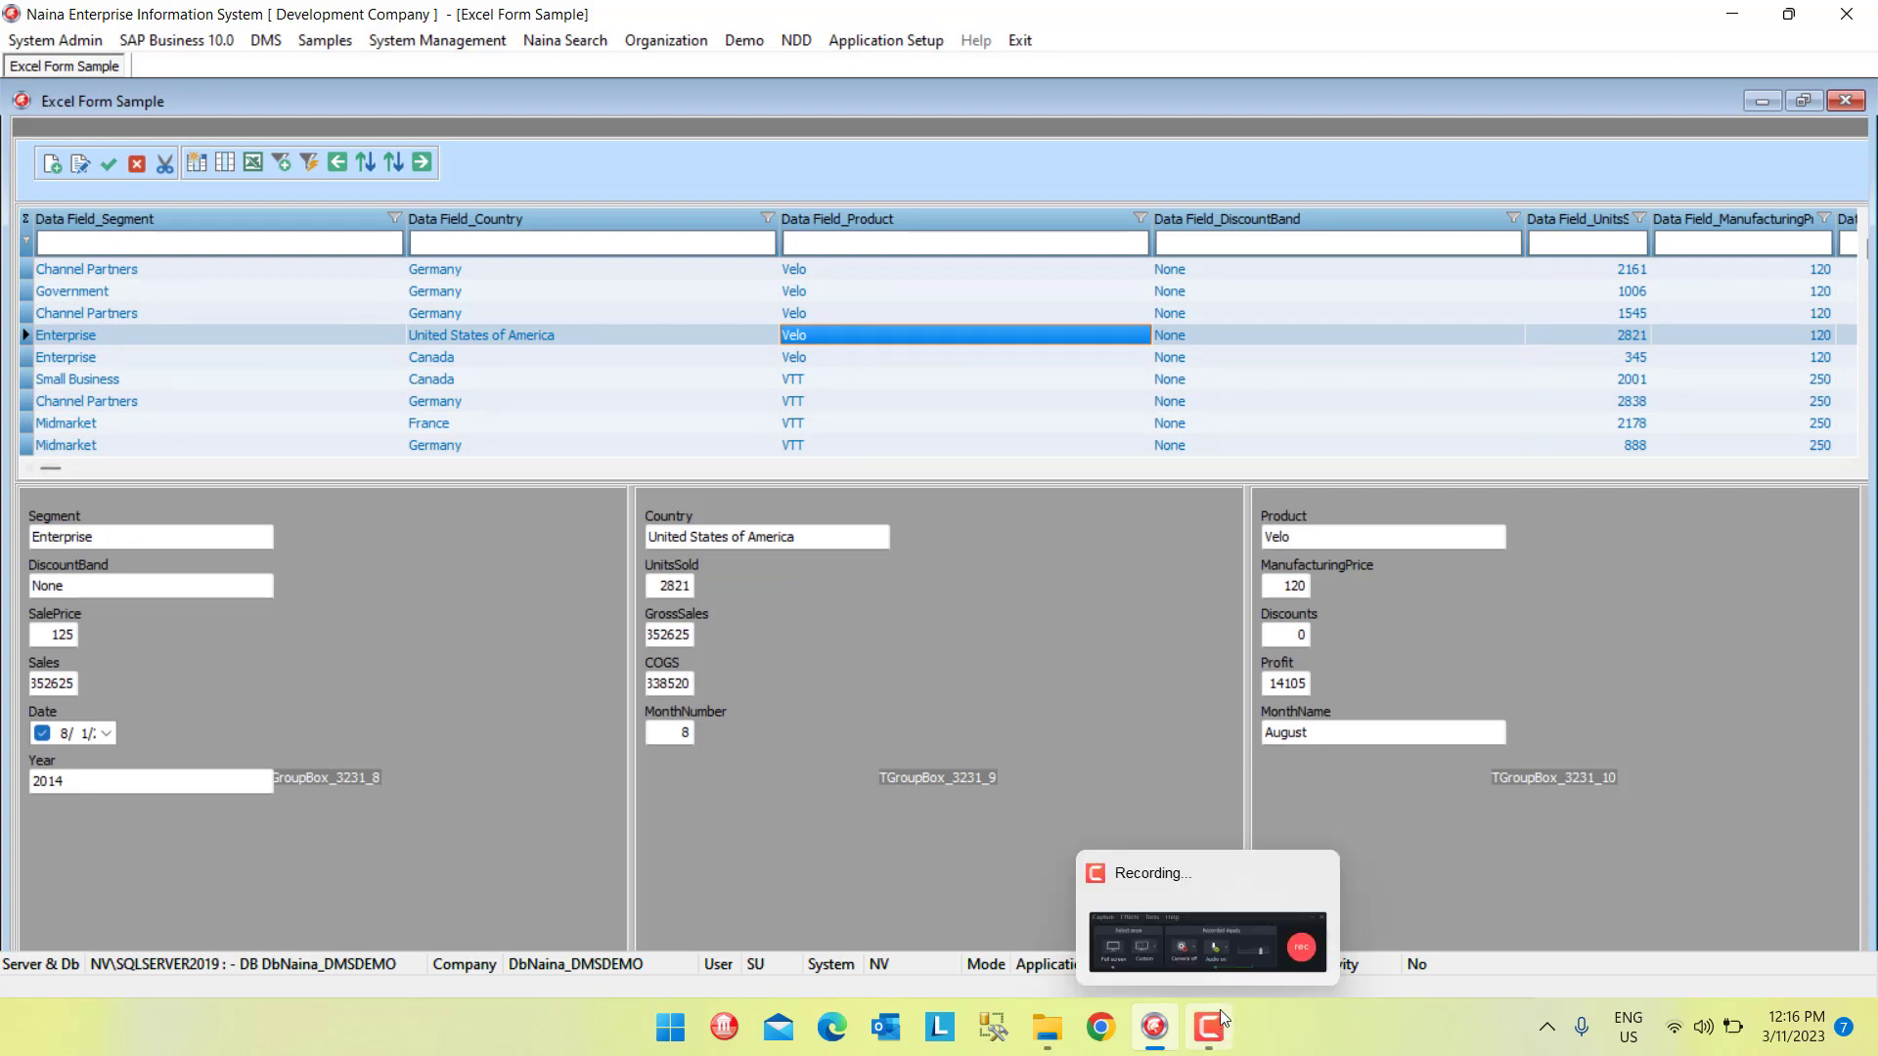
pyautogui.click(1242, 914)
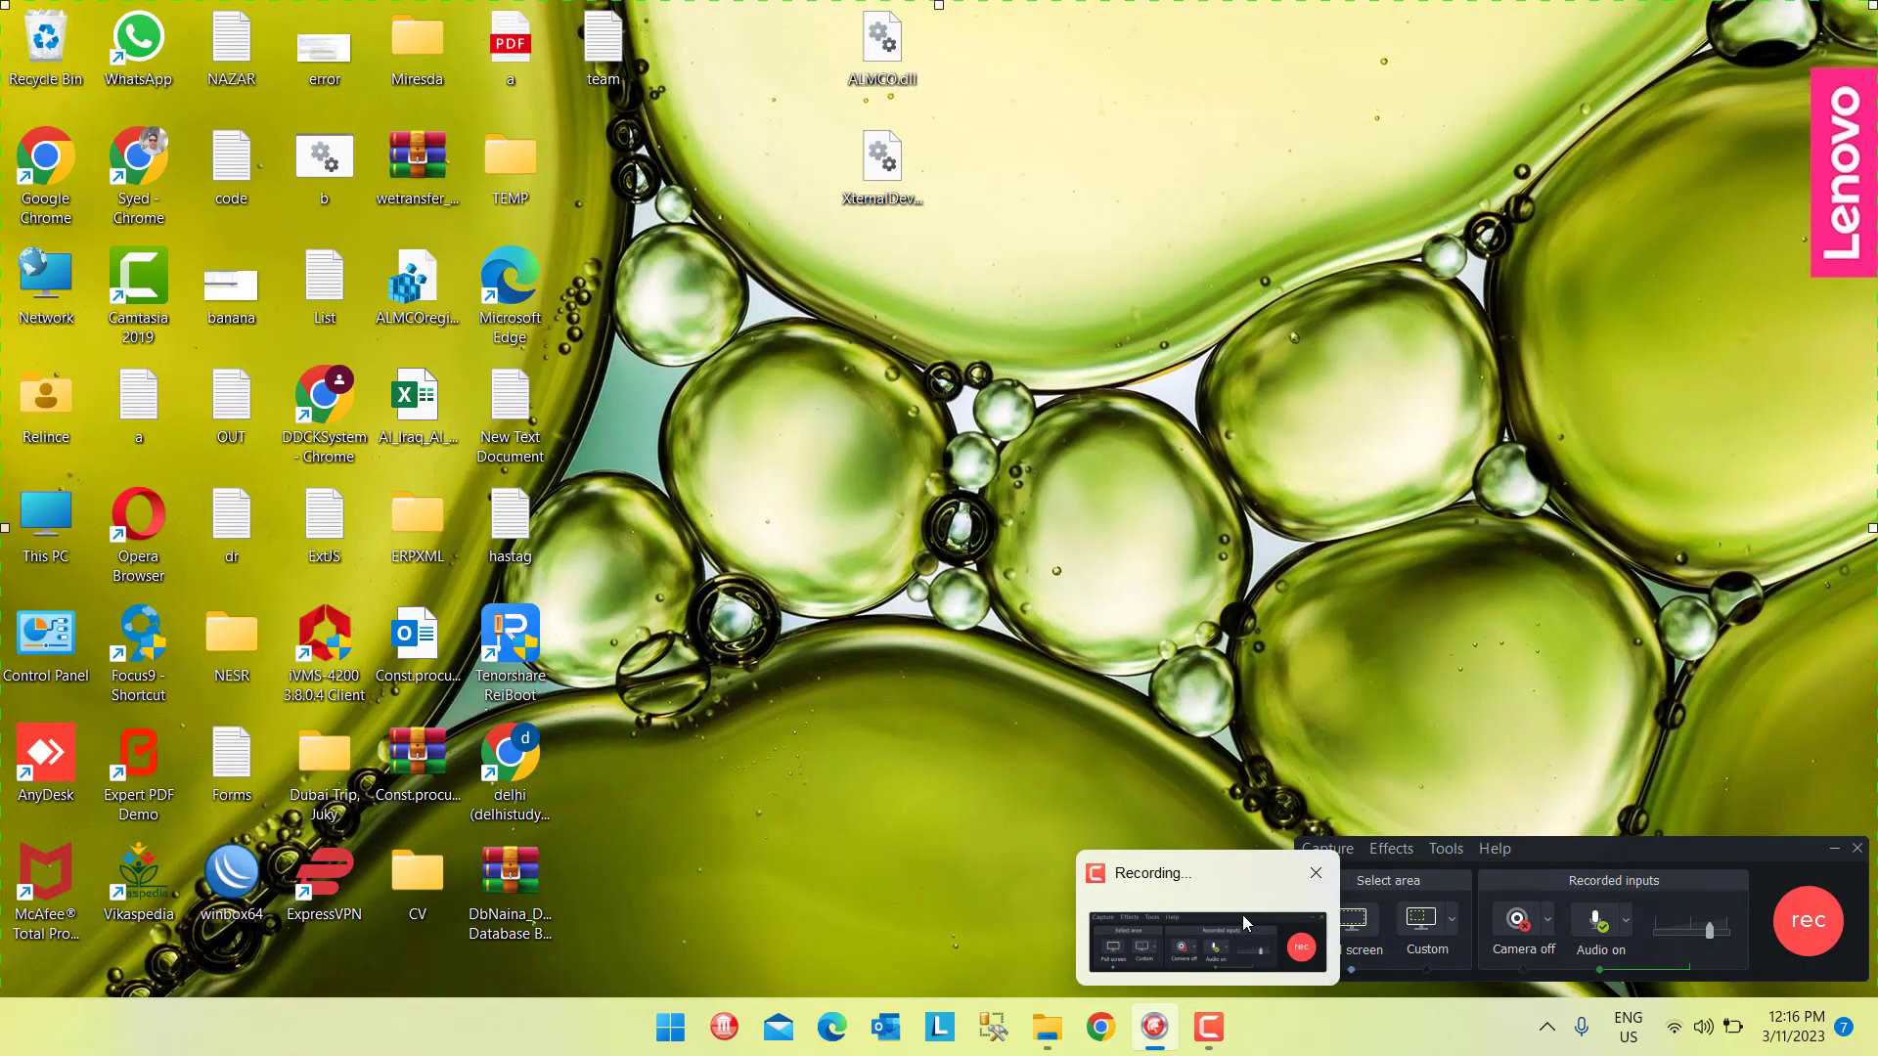
pyautogui.click(1242, 917)
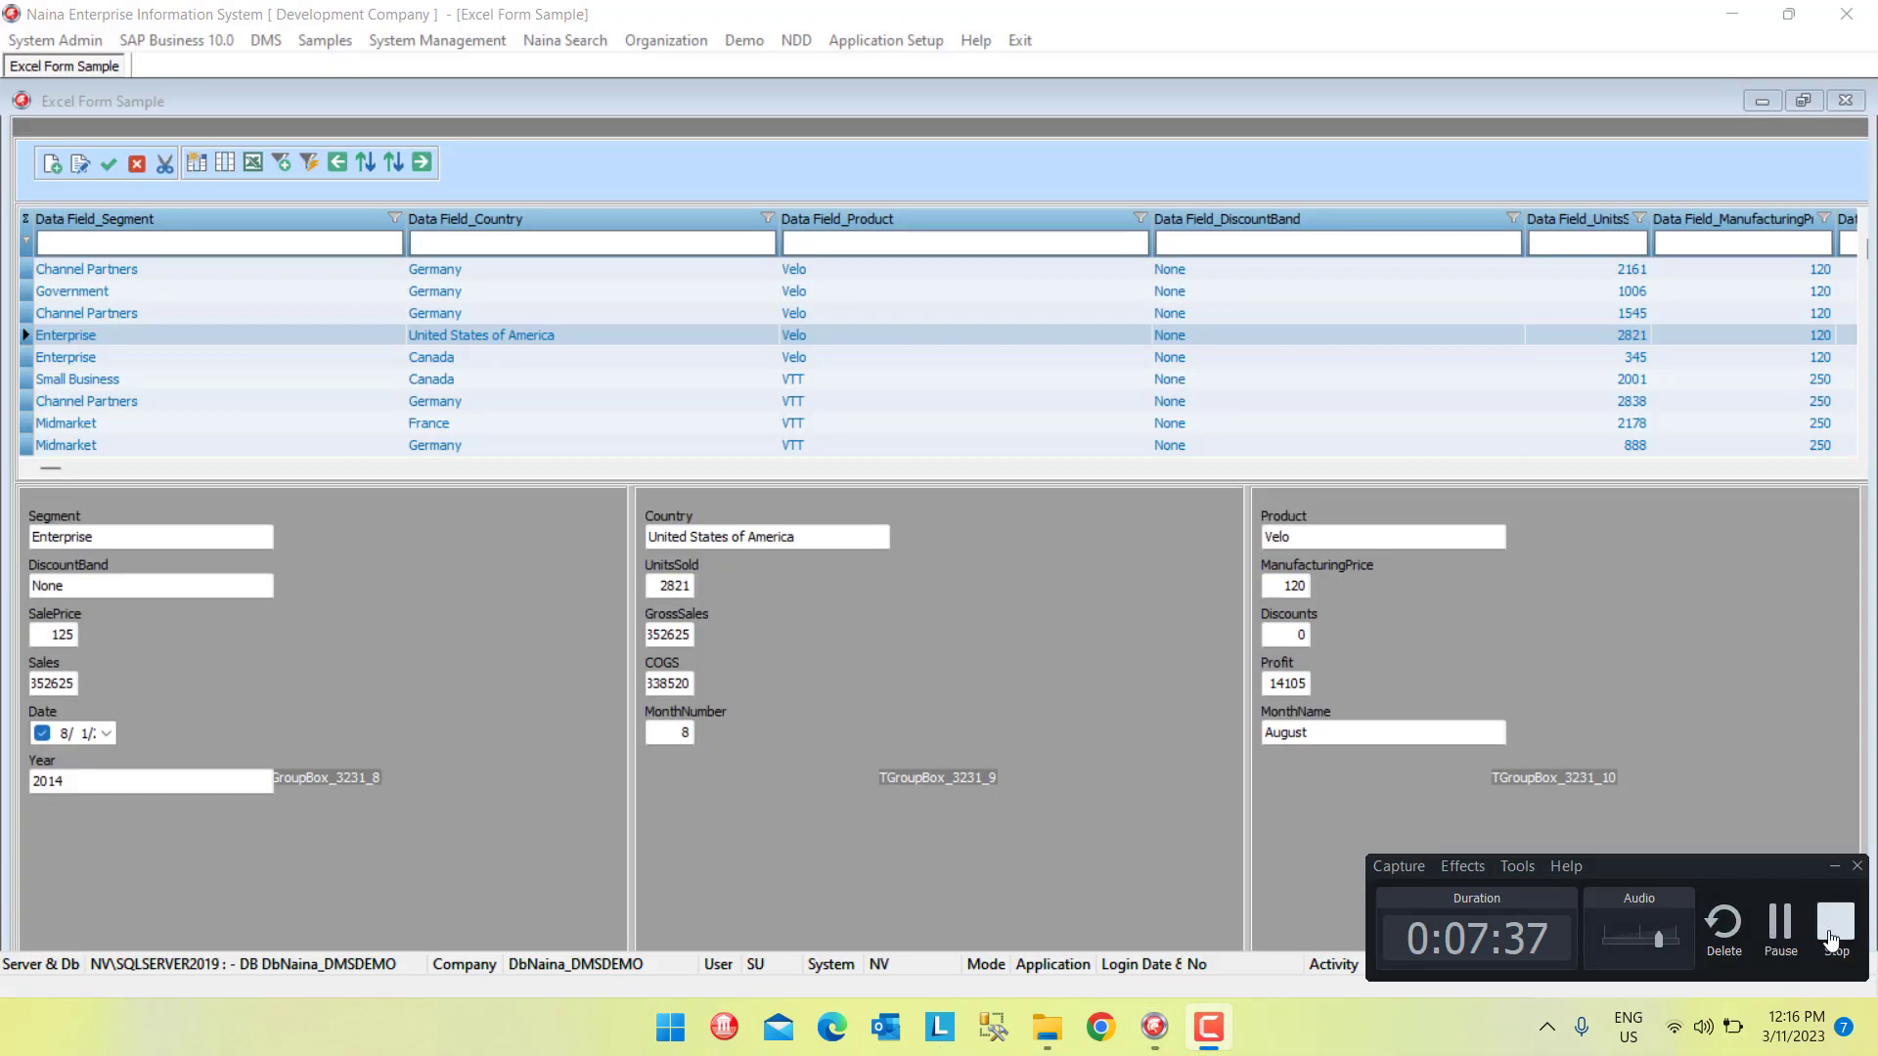